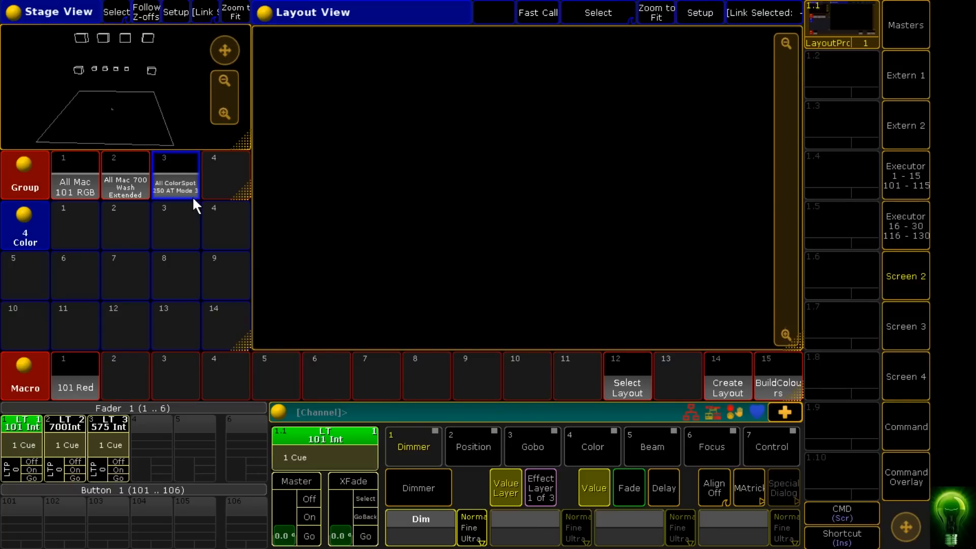
Step: Test the LT 101 Int and LT 575 Int intensity faders
{"action": "mouse_move", "coordinate": [14, 475]}
{"action": "left_mouse_down"}
{"action": "mouse_move", "coordinate": [12, 459]}
{"action": "mouse_move", "coordinate": [15, 482]}
{"action": "mouse_move", "coordinate": [5, 482]}
{"action": "mouse_move", "coordinate": [11, 459]}
{"action": "mouse_move", "coordinate": [62, 456]}
{"action": "mouse_move", "coordinate": [96, 489]}
{"action": "mouse_move", "coordinate": [97, 465]}
{"action": "mouse_move", "coordinate": [95, 487]}
{"action": "mouse_move", "coordinate": [11, 483]}
{"action": "left_mouse_up"}
{"action": "left_click", "coordinate": [99, 477]}
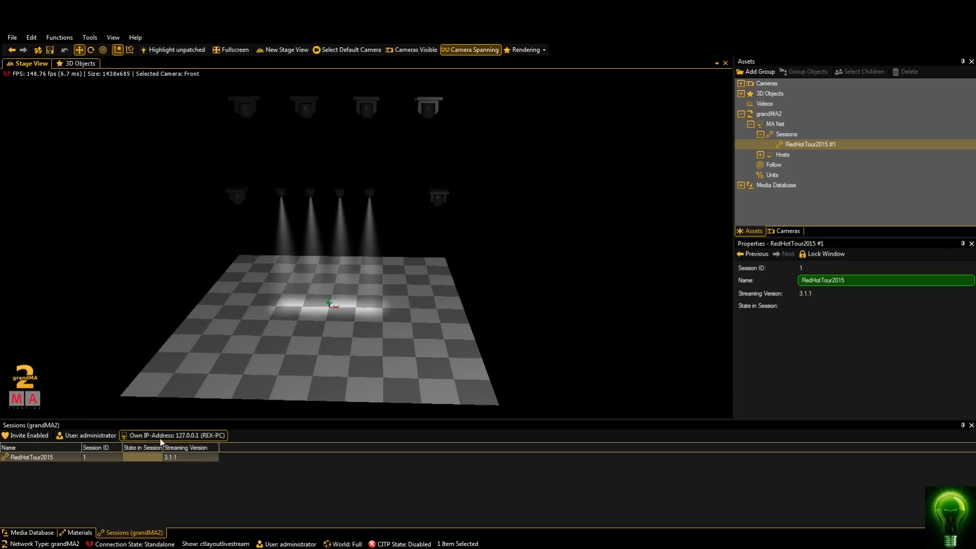
Step: Switch to MA 3D and select the RedHotTour2015 session in the Sessions list
{"action": "left_click", "coordinate": [53, 479]}
{"action": "left_click", "coordinate": [50, 457]}
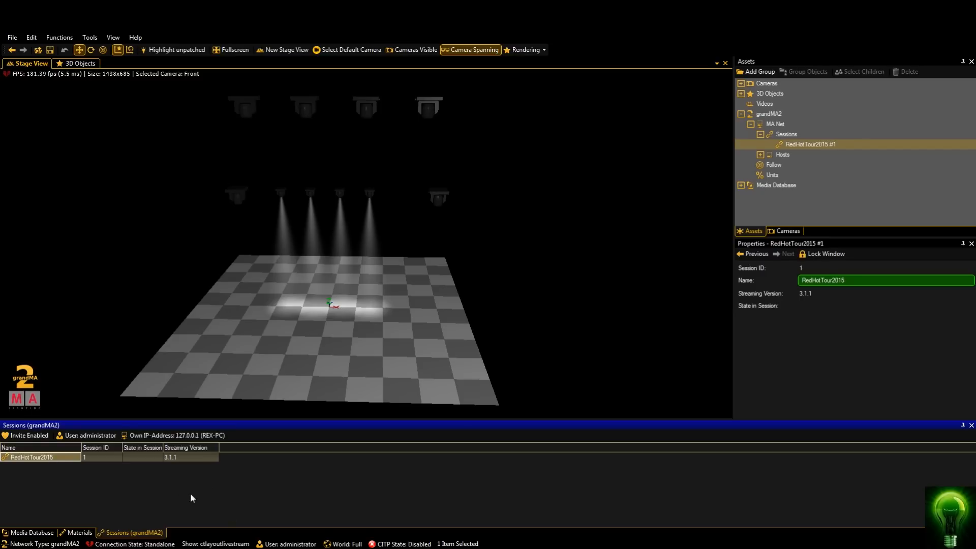
{"action": "left_click", "coordinate": [171, 502]}
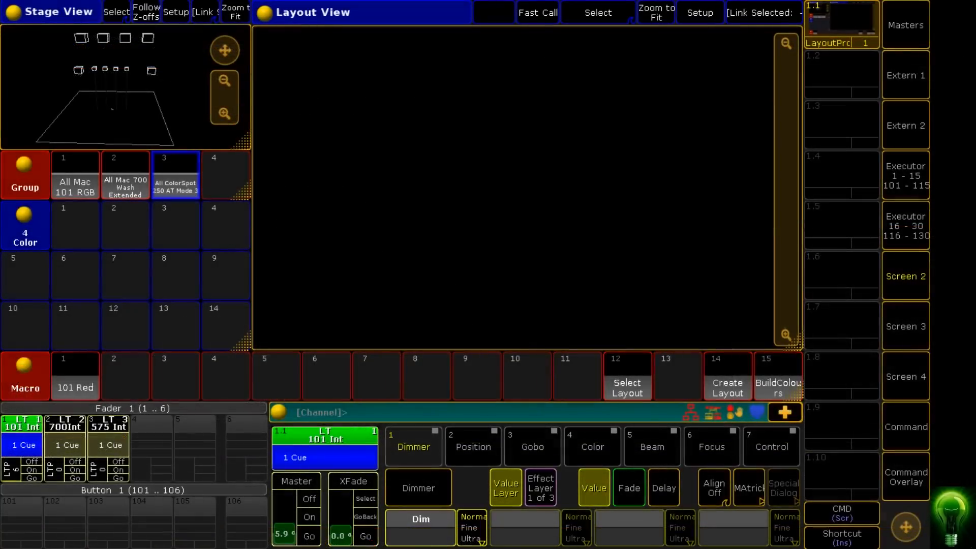
Step: Add the present 3D station to the console session in the MA Network Configuration
{"action": "left_click", "coordinate": [907, 432]}
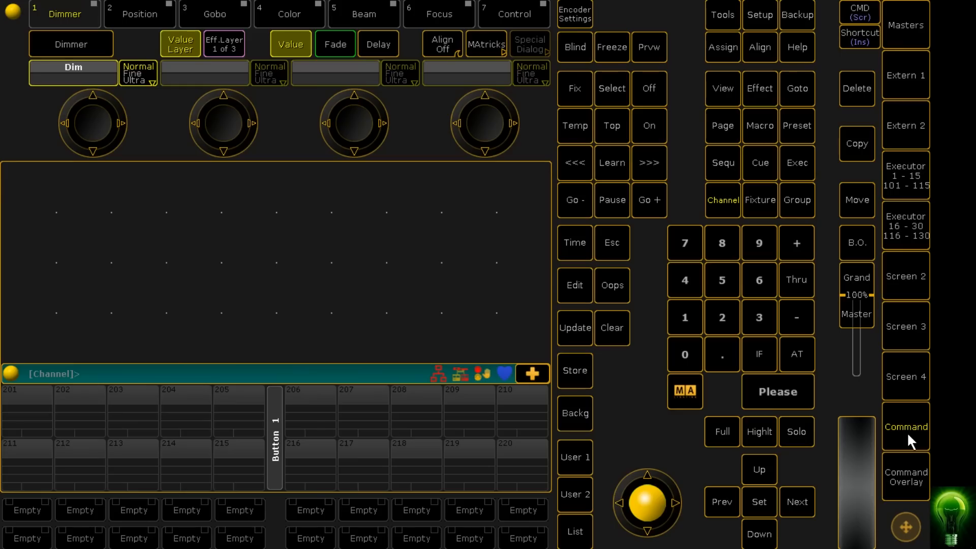
{"action": "left_click", "coordinate": [760, 15]}
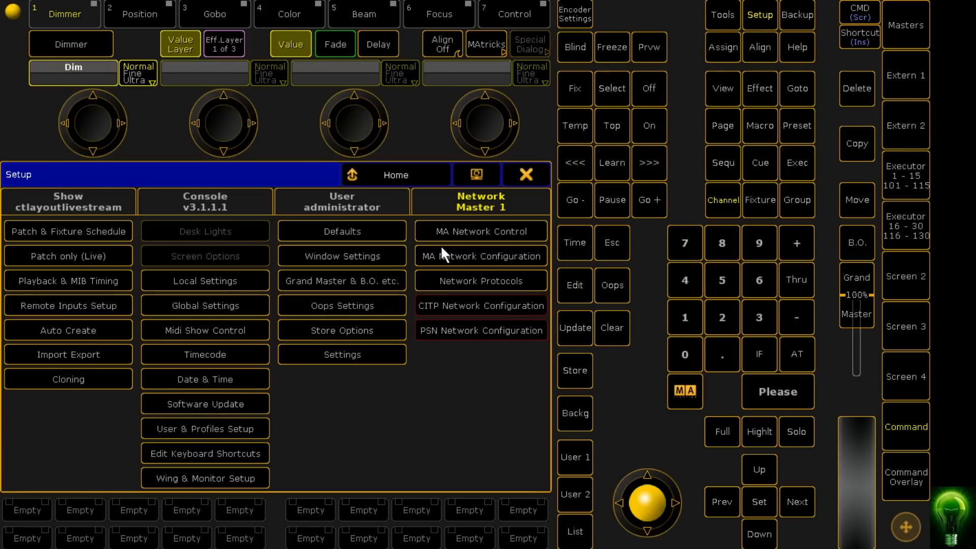
{"action": "left_click", "coordinate": [473, 261]}
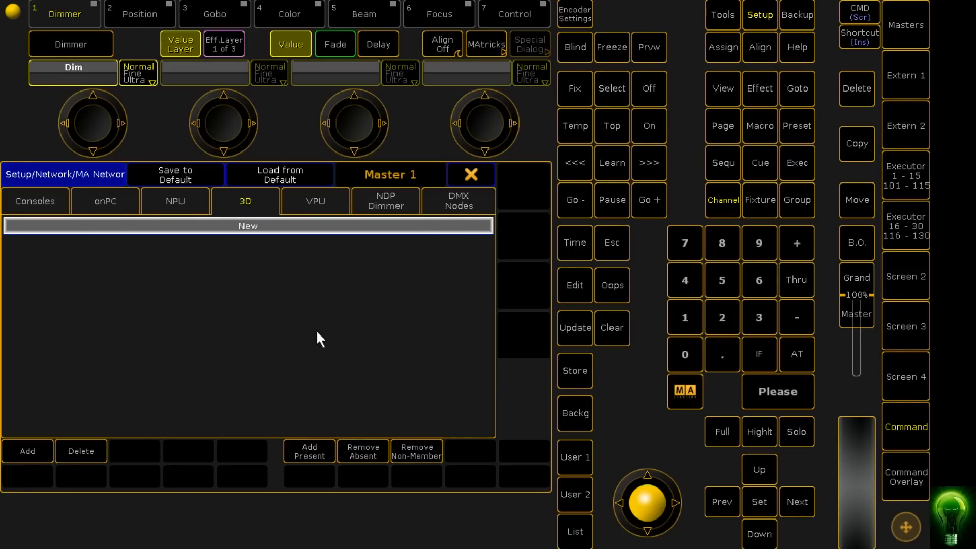
{"action": "left_click", "coordinate": [311, 450]}
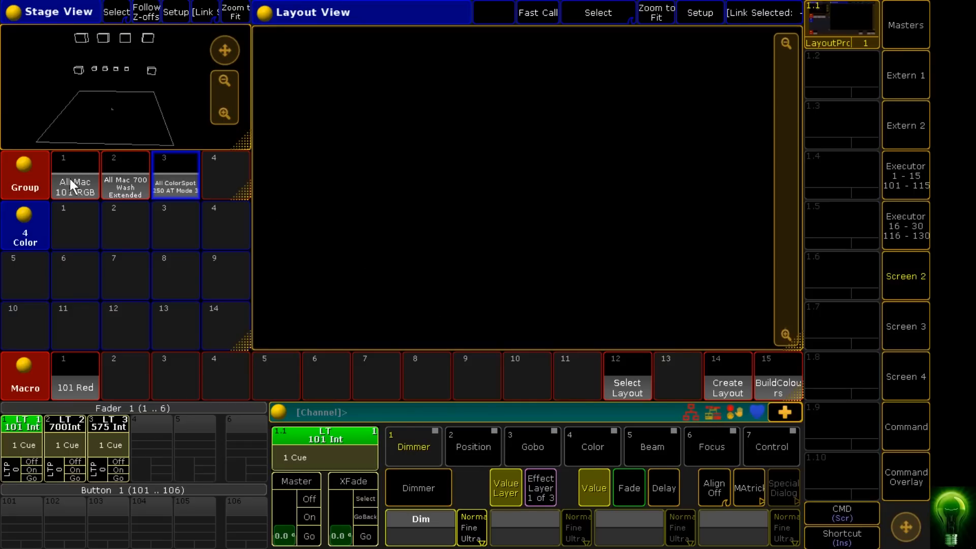
Step: Delete the 3D station from the MA Network Configuration and close the configuration
{"action": "left_click", "coordinate": [919, 443]}
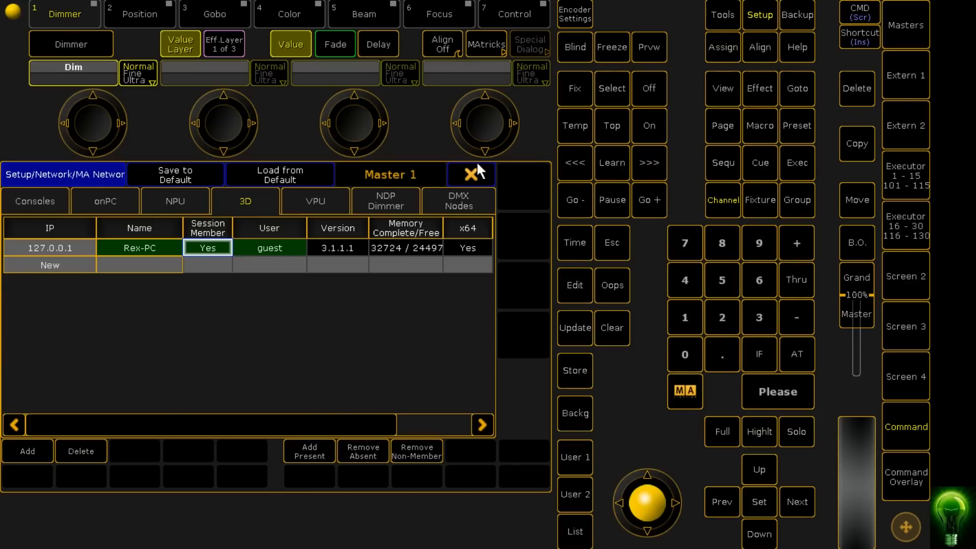
{"action": "left_click", "coordinate": [133, 253]}
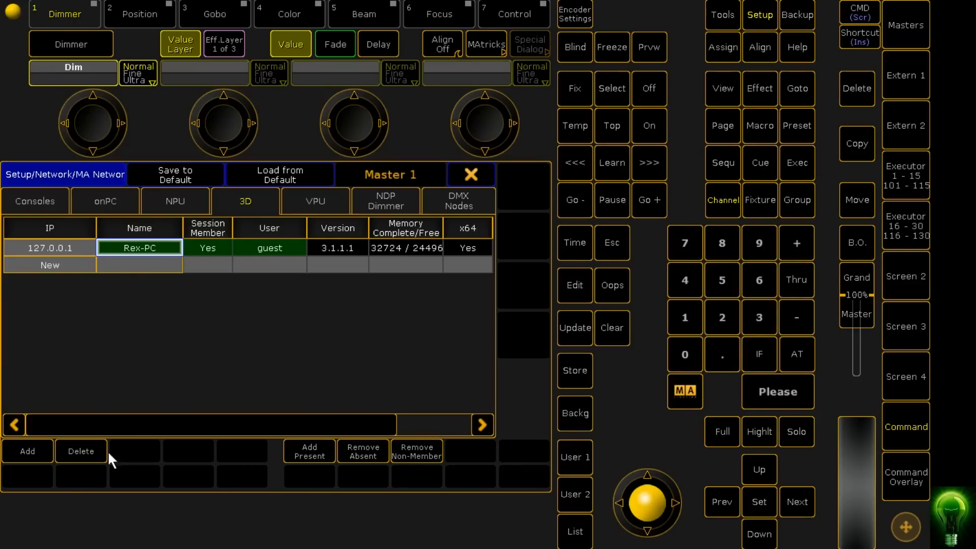
{"action": "left_click", "coordinate": [81, 448]}
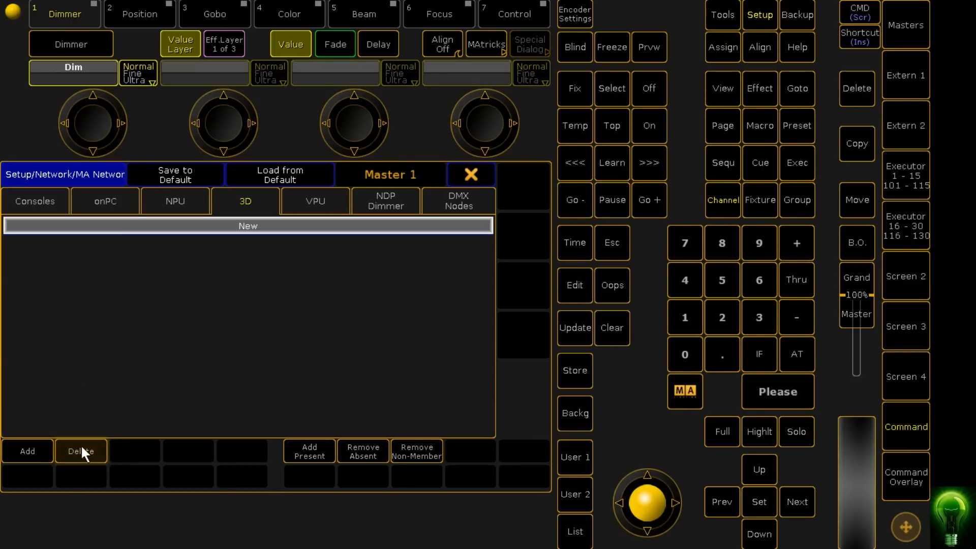
{"action": "left_click", "coordinate": [469, 175]}
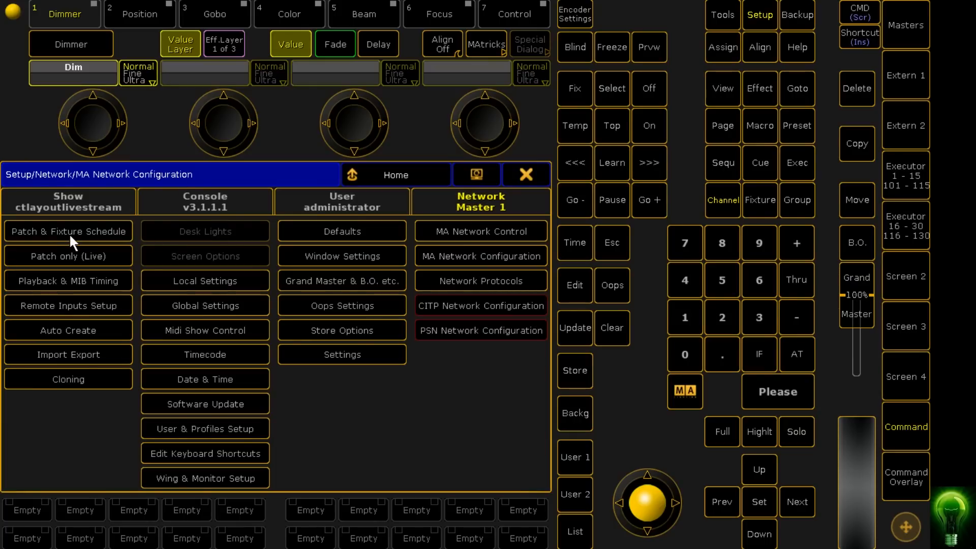
Step: Review the global mixcolor preset options in Auto Create with all three fixture types selected, and leave the setup
{"action": "left_click", "coordinate": [57, 331]}
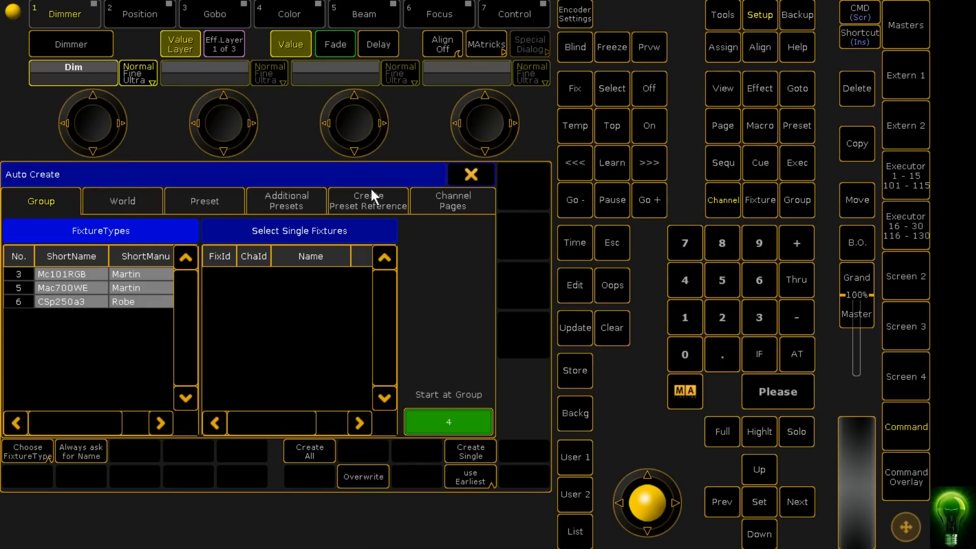
{"action": "left_click", "coordinate": [210, 209]}
{"action": "left_click", "coordinate": [280, 208]}
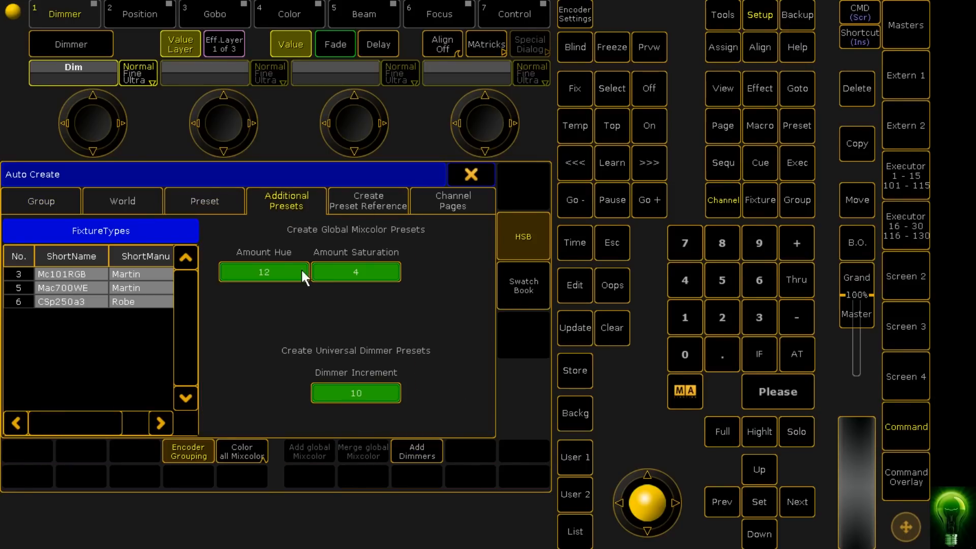
{"action": "left_click_drag", "start_coordinate": [55, 278], "coordinate": [57, 382]}
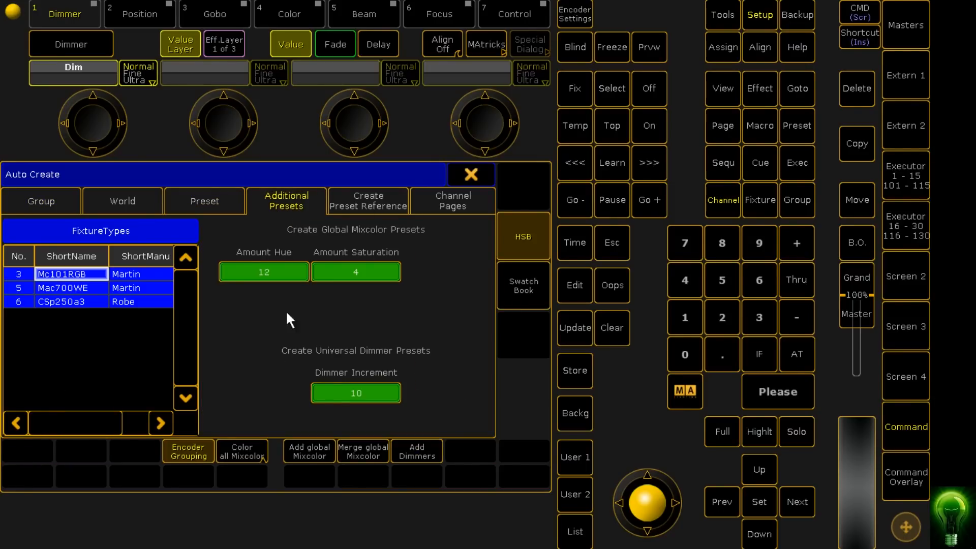
{"action": "left_click", "coordinate": [471, 175]}
{"action": "left_click", "coordinate": [526, 171]}
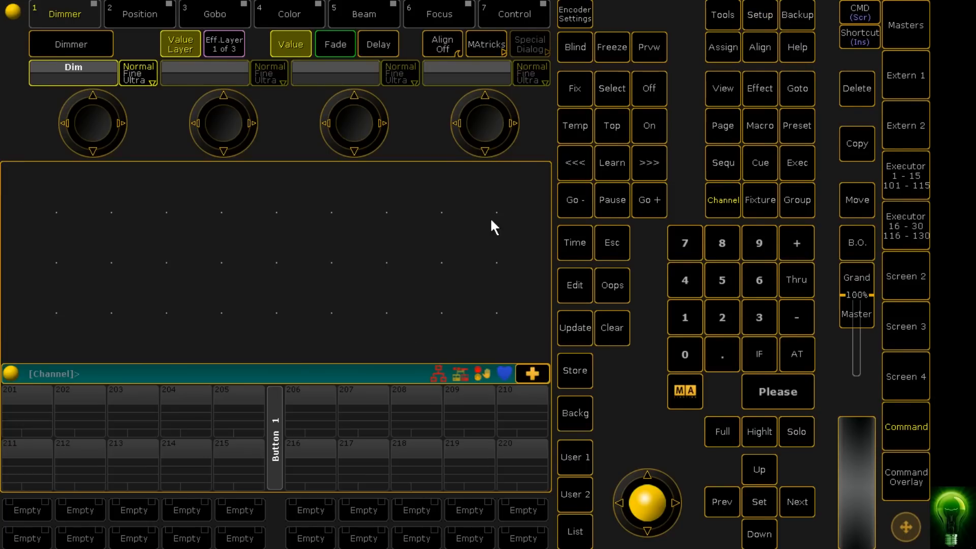
Step: Examine the command lines of the BuildColours macro that store and label the color presets
{"action": "left_click", "coordinate": [902, 272]}
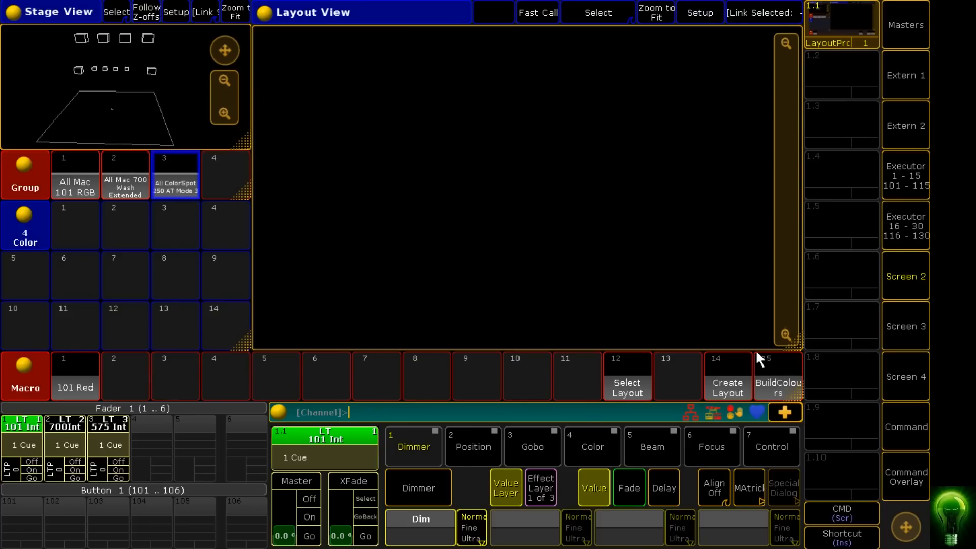
{"action": "right_click", "coordinate": [778, 376]}
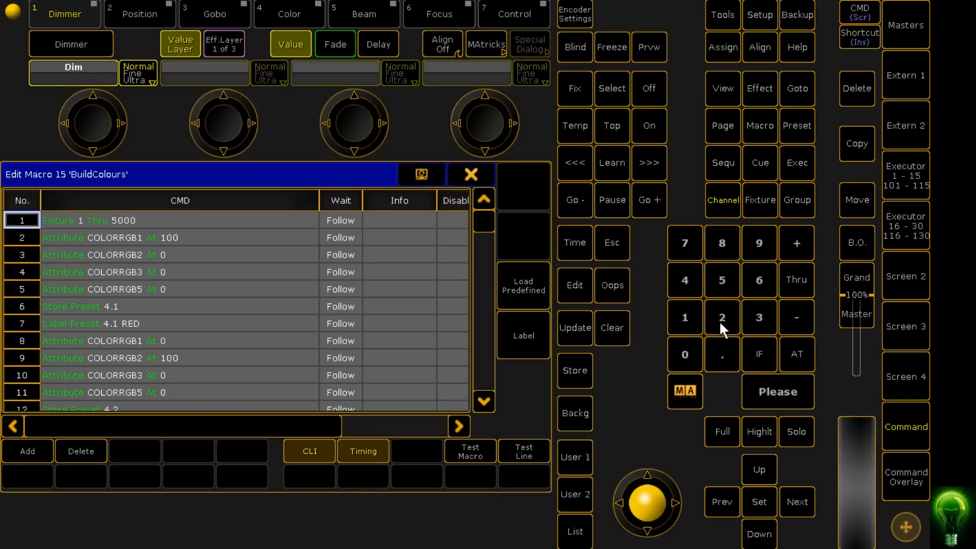
{"action": "left_click_drag", "start_coordinate": [497, 219], "coordinate": [496, 135]}
{"action": "left_click_drag", "start_coordinate": [491, 218], "coordinate": [411, 148]}
{"action": "left_click", "coordinate": [472, 174]}
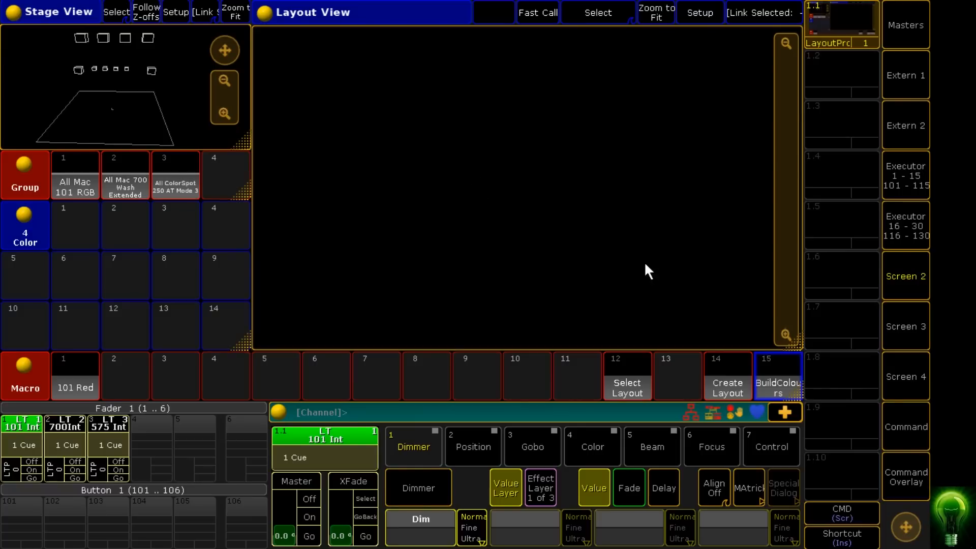
Step: Run the BuildColours macro to create the color presets RED through VIDEO, and clear the programmer
{"action": "left_click", "coordinate": [912, 486]}
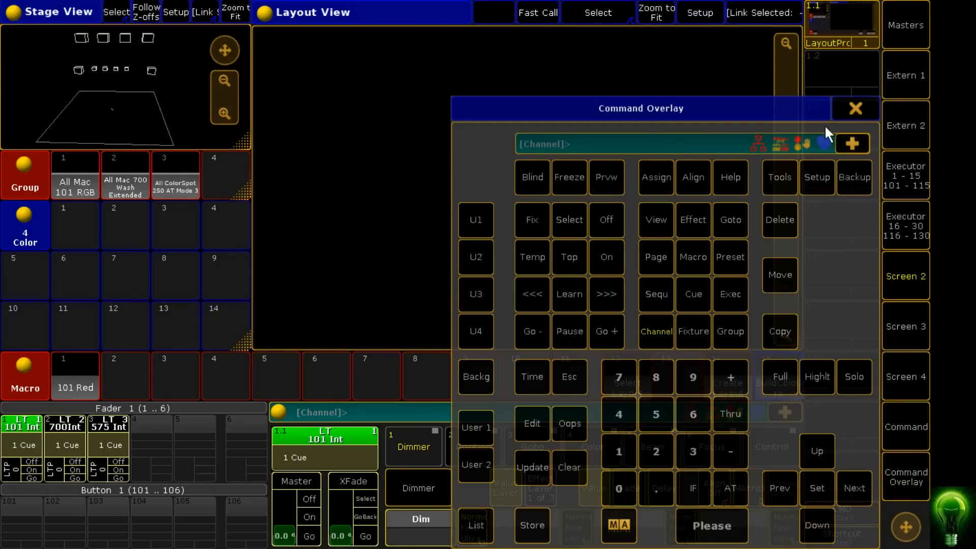
{"action": "left_click", "coordinate": [855, 108]}
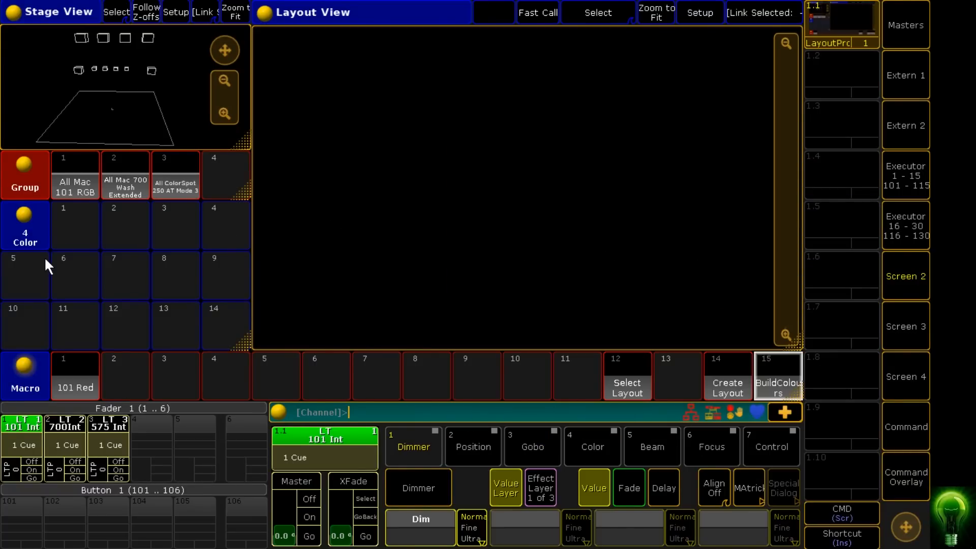
{"action": "left_click", "coordinate": [783, 367]}
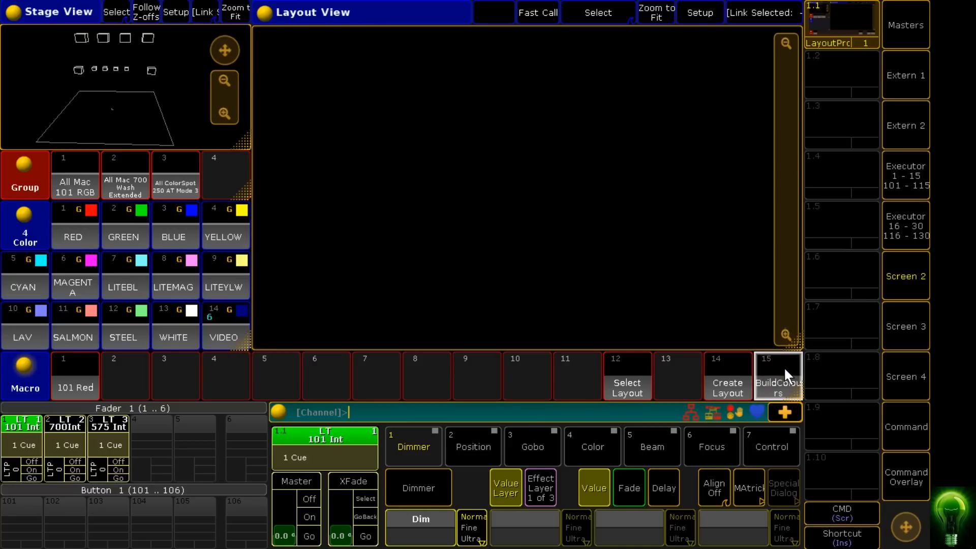
{"action": "left_click", "coordinate": [901, 487]}
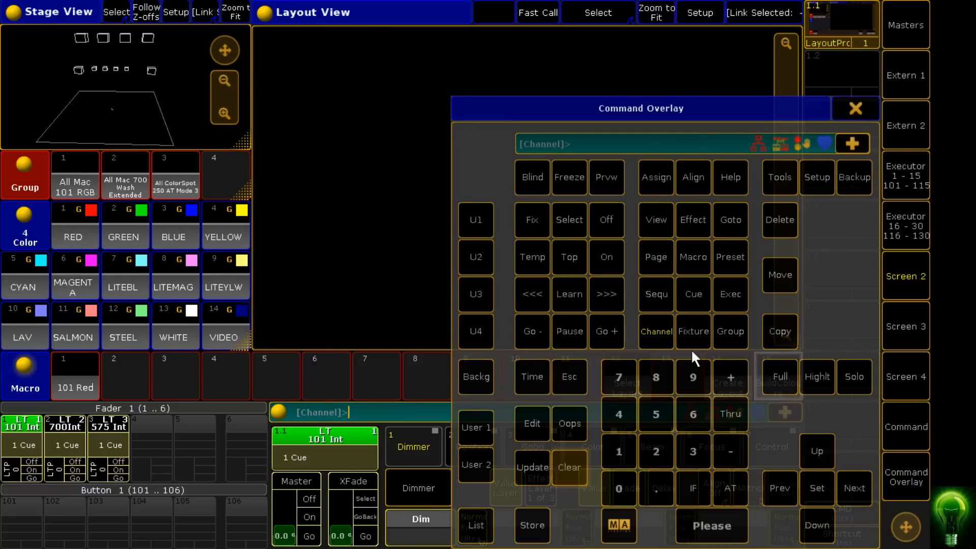
{"action": "left_click", "coordinate": [855, 113]}
Step: Select the All Mac 101 RGB and All Mac 700 Wash Extended groups and raise their intensity faders to 100 and 65
{"action": "left_click", "coordinate": [70, 173]}
{"action": "left_click", "coordinate": [122, 186]}
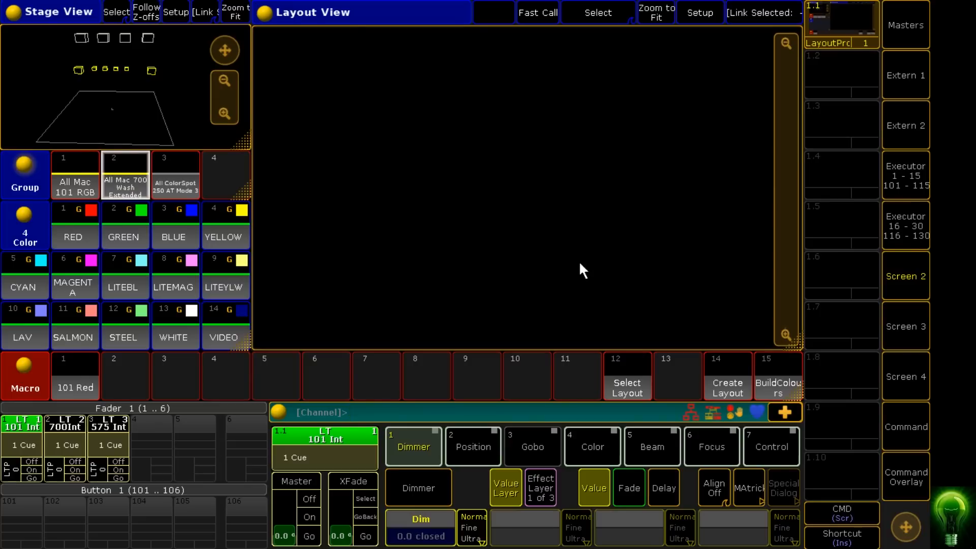
{"action": "left_click_drag", "start_coordinate": [13, 477], "coordinate": [55, 464]}
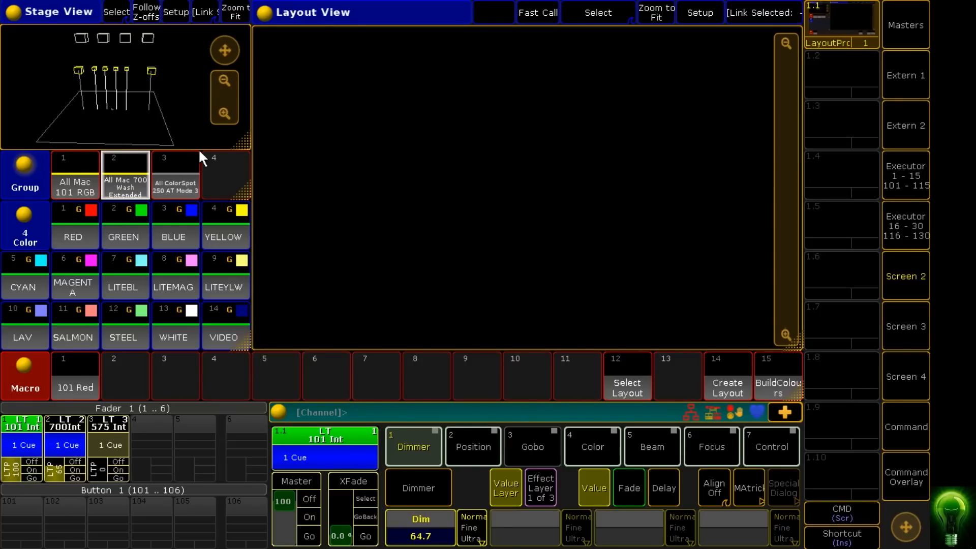
Step: Try out all the color presets except CYAN's neighbours twice on the selected fixtures, ending with RED, GREEN, BLUE and RED again
{"action": "left_click", "coordinate": [74, 234]}
{"action": "left_click", "coordinate": [121, 227]}
{"action": "left_click", "coordinate": [178, 234]}
{"action": "left_click", "coordinate": [224, 232]}
{"action": "left_click", "coordinate": [224, 282]}
{"action": "left_click", "coordinate": [179, 277]}
{"action": "left_click", "coordinate": [124, 272]}
{"action": "left_click", "coordinate": [82, 274]}
{"action": "left_click", "coordinate": [13, 277]}
{"action": "left_click", "coordinate": [21, 325]}
{"action": "left_click", "coordinate": [81, 330]}
{"action": "left_click", "coordinate": [146, 328]}
{"action": "left_click", "coordinate": [181, 329]}
{"action": "left_click", "coordinate": [226, 338]}
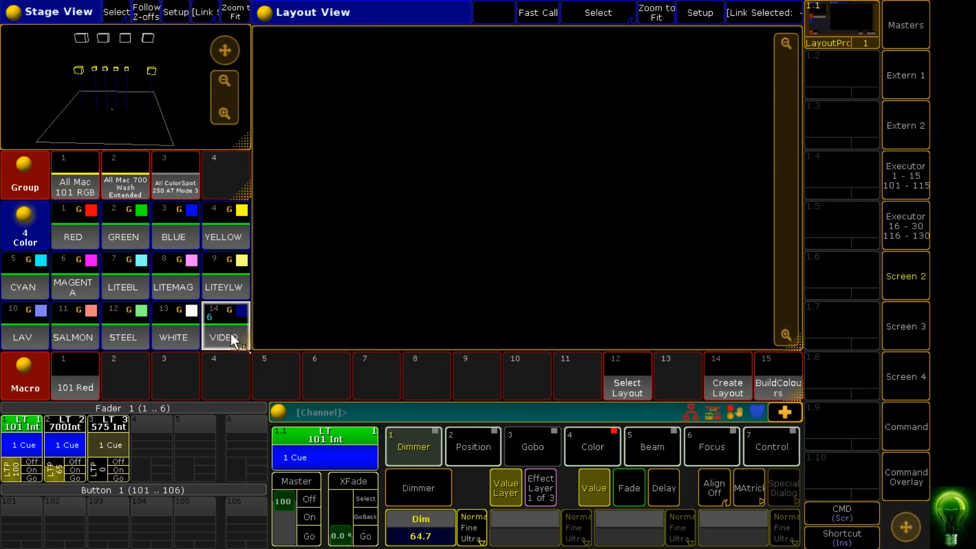
{"action": "left_click", "coordinate": [86, 231]}
{"action": "left_click", "coordinate": [125, 231]}
{"action": "left_click", "coordinate": [159, 235]}
{"action": "left_click", "coordinate": [74, 220]}
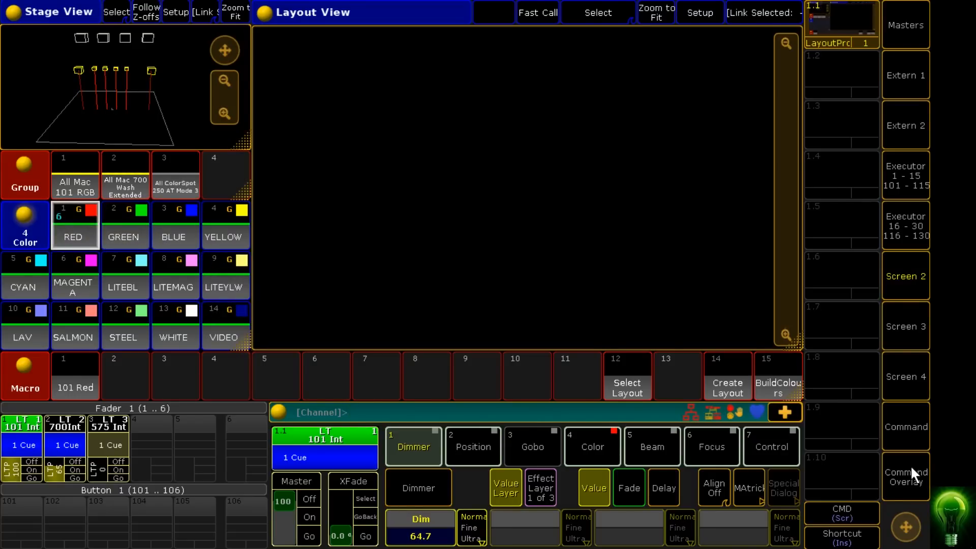
Step: Clear the programmer and bring the 101 and 700 intensity faders down to 0
{"action": "left_click", "coordinate": [910, 475]}
{"action": "left_click", "coordinate": [569, 462]}
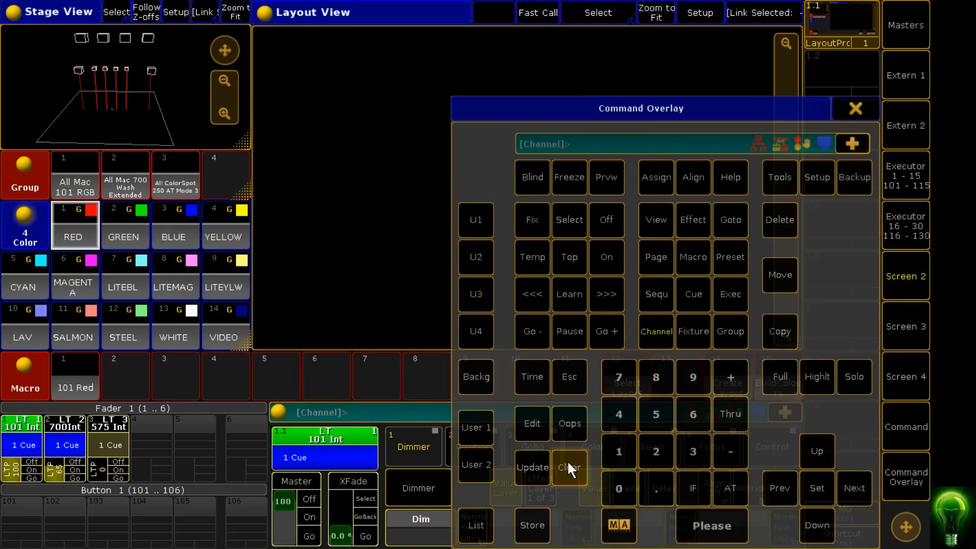
{"action": "left_click", "coordinate": [855, 107]}
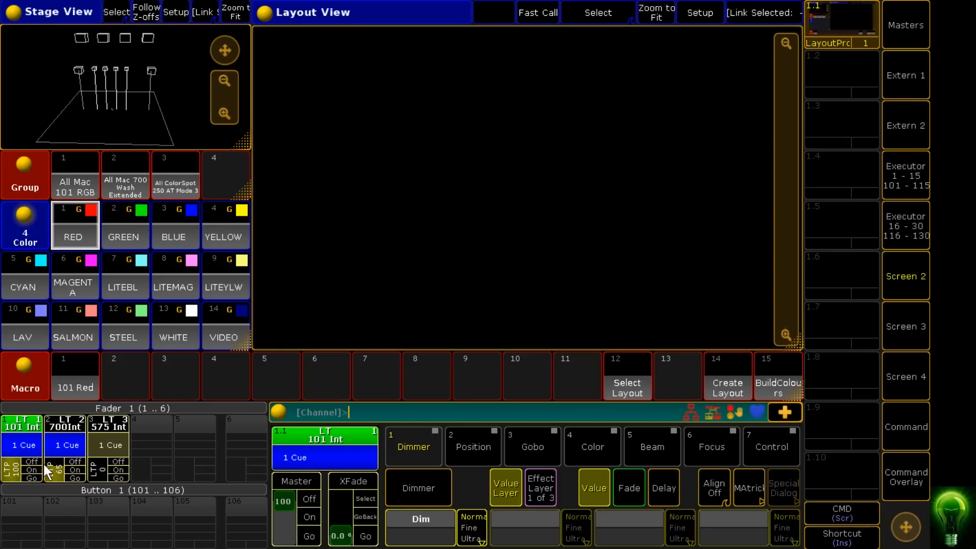
{"action": "mouse_move", "coordinate": [44, 464]}
{"action": "left_mouse_down"}
{"action": "mouse_move", "coordinate": [53, 482]}
{"action": "mouse_move", "coordinate": [6, 482]}
{"action": "mouse_move", "coordinate": [72, 482]}
{"action": "mouse_move", "coordinate": [45, 480]}
{"action": "left_mouse_up"}
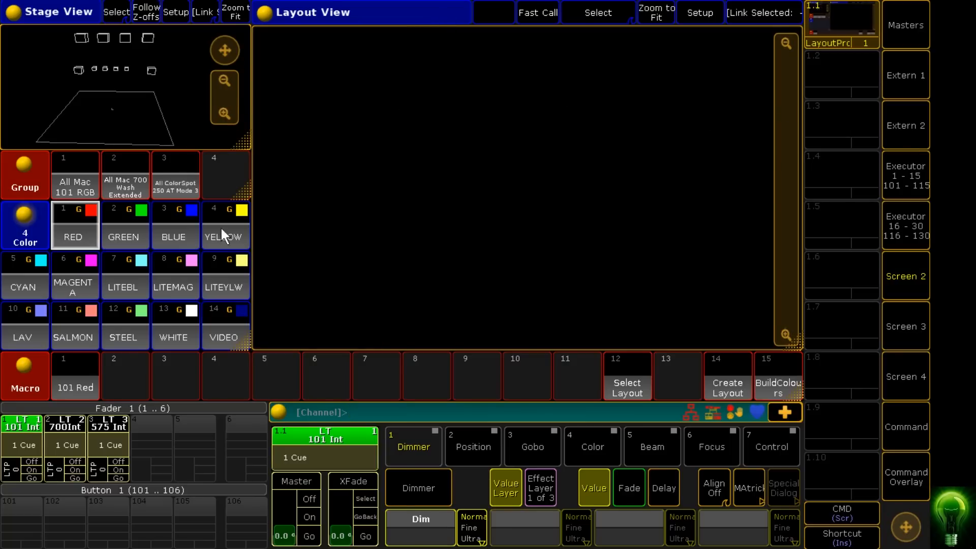
Step: Start an Assign command with the RED color preset (Preset 4.1)
{"action": "left_click", "coordinate": [909, 475]}
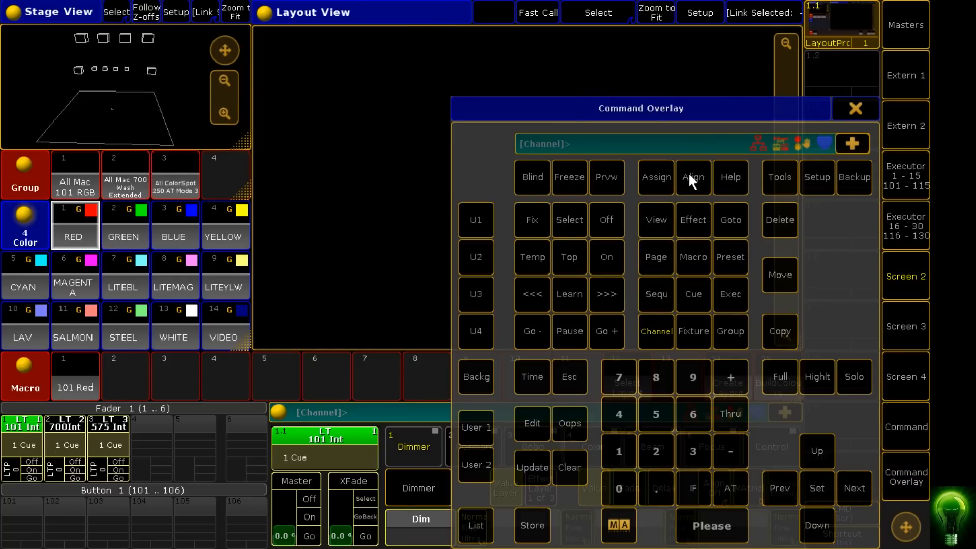
{"action": "left_click", "coordinate": [660, 184]}
{"action": "left_click", "coordinate": [81, 224]}
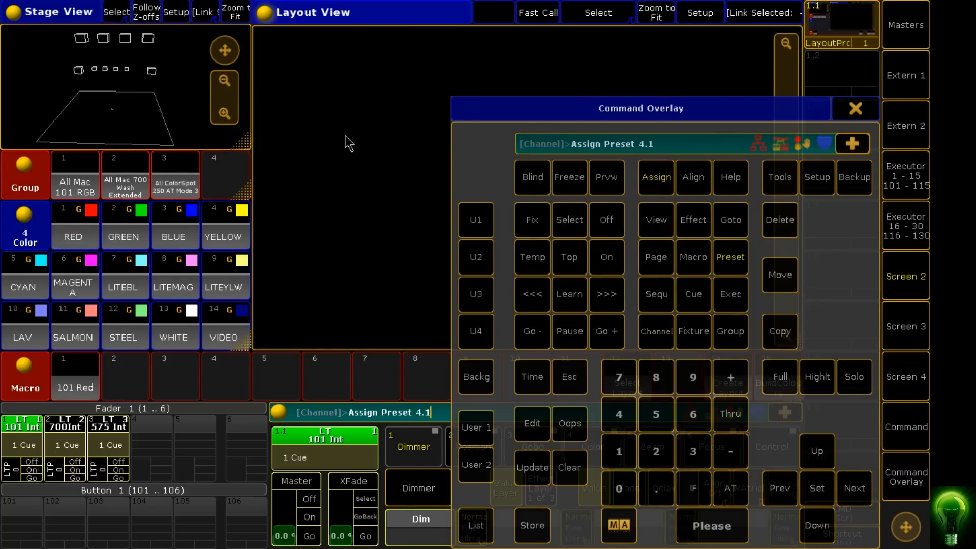
{"action": "left_click", "coordinate": [852, 106]}
Step: Shorten the Layout View window by one row and create a Layout Pool window in the freed space
{"action": "left_click_drag", "start_coordinate": [796, 342], "coordinate": [793, 292]}
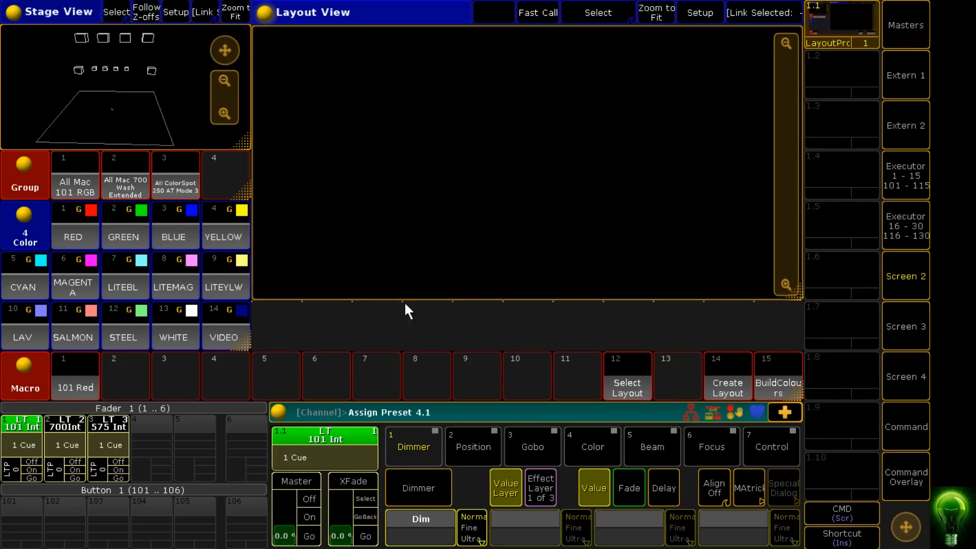
{"action": "left_click", "coordinate": [263, 315]}
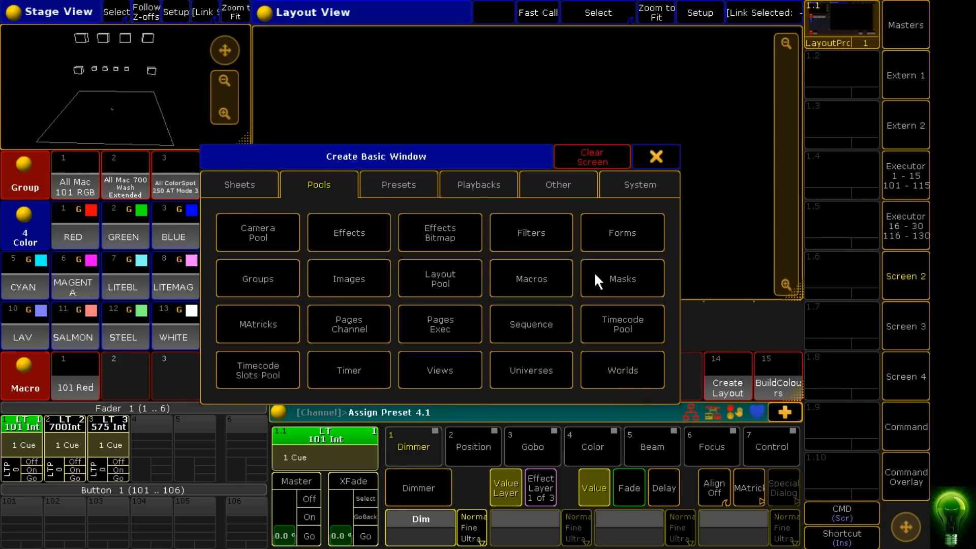
{"action": "left_click", "coordinate": [462, 277]}
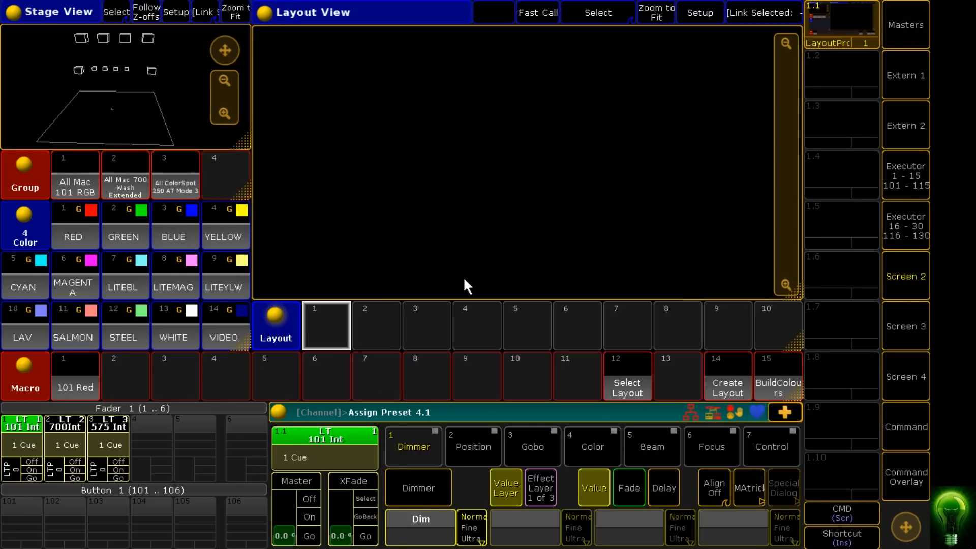
Step: Try to assign the pending RED preset to layout 1, and clear the command line
{"action": "left_click", "coordinate": [325, 324]}
{"action": "left_click", "coordinate": [541, 213]}
{"action": "left_click", "coordinate": [904, 488]}
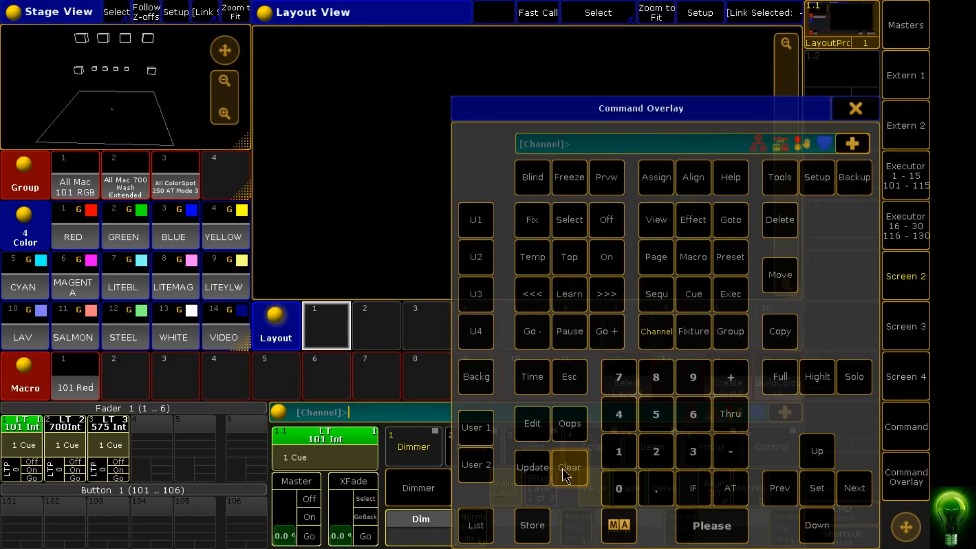
Step: Create layout 1 in the Layout pool in edit mode and label it Colour
{"action": "left_click", "coordinate": [856, 108]}
{"action": "left_click", "coordinate": [311, 331]}
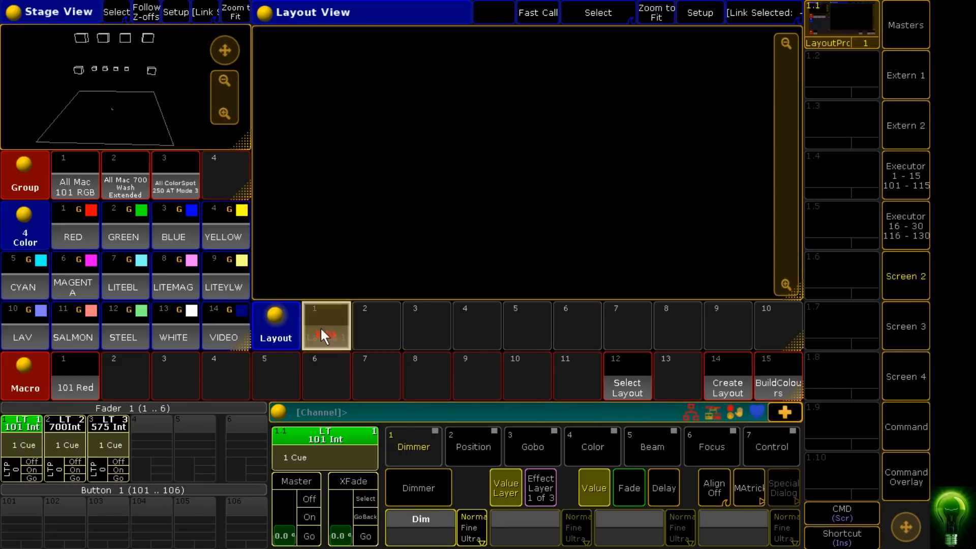
{"action": "left_click", "coordinate": [331, 316]}
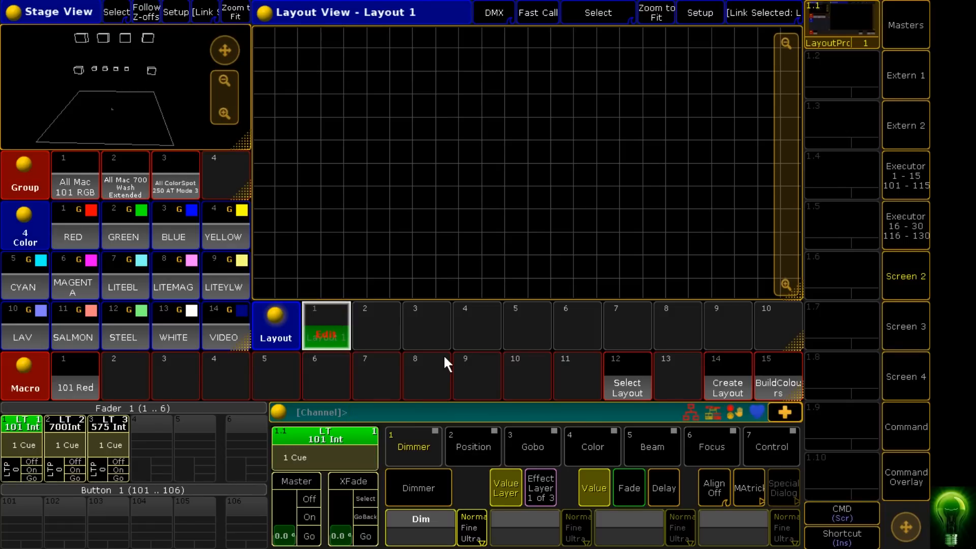
{"action": "type", "text": "cilou"}
{"action": "key", "text": "BackSpace"}
{"action": "key", "text": "BackSpace"}
{"action": "key", "text": "BackSpace"}
{"action": "key", "text": "BackSpace"}
{"action": "type", "text": "u"}
{"action": "key", "text": "BackSpace"}
{"action": "type", "text": "olour"}
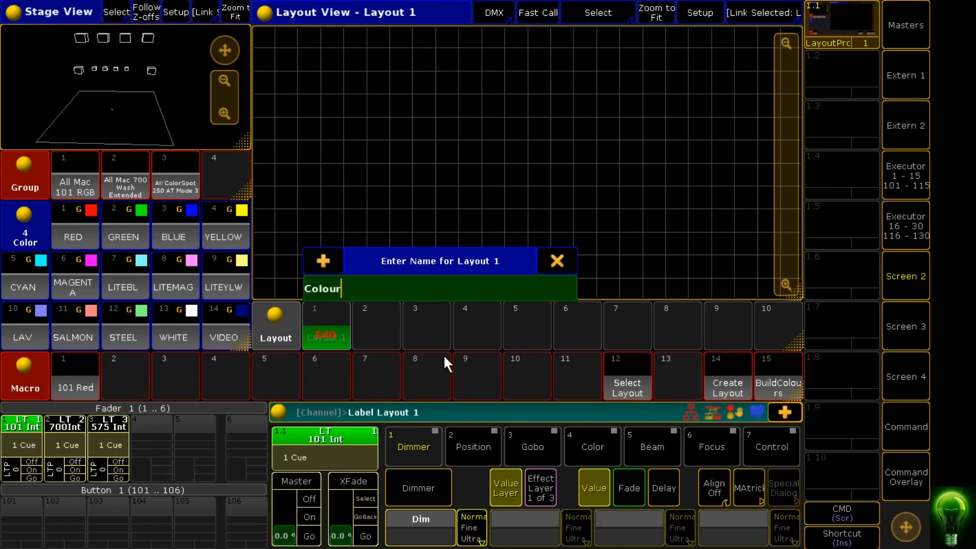
{"action": "key", "text": "Return"}
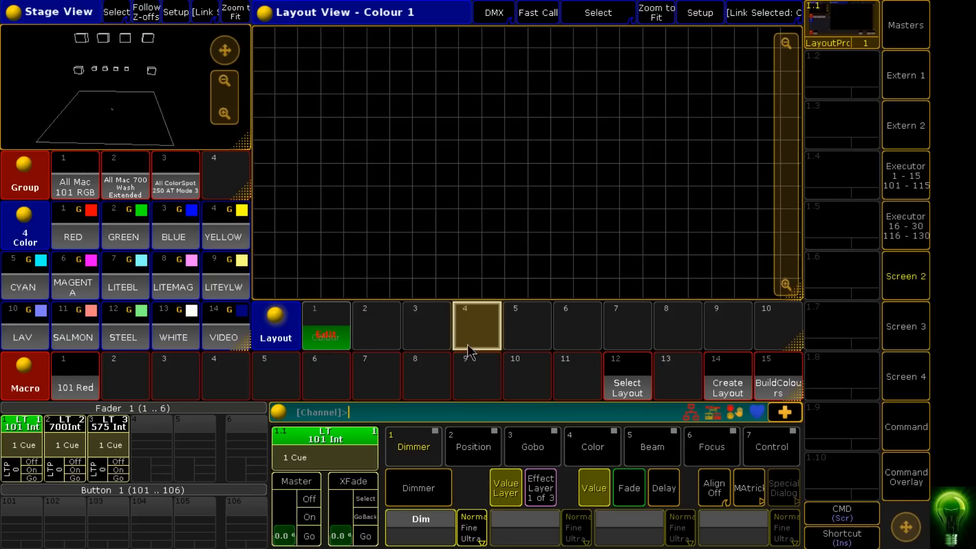
{"action": "left_click", "coordinate": [351, 338]}
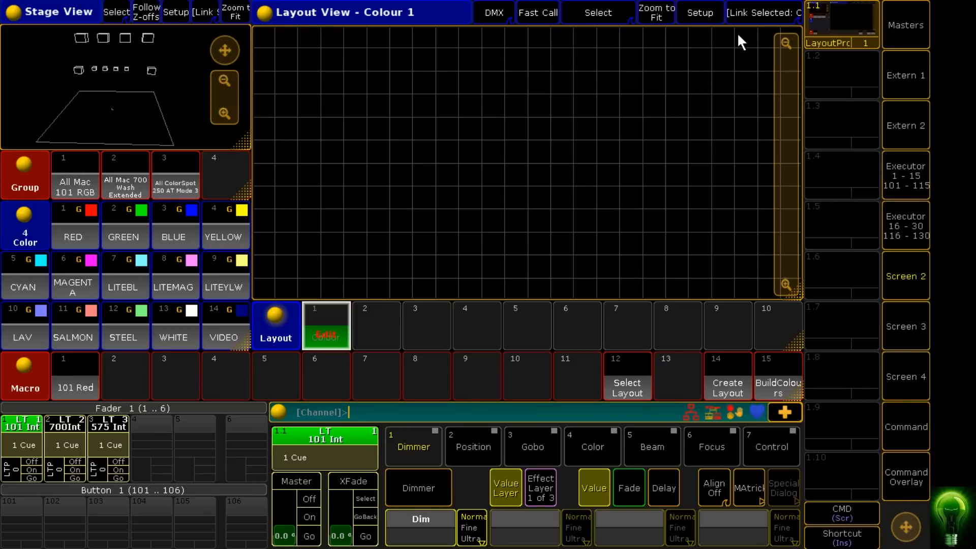
Step: Assign the RED color preset (Preset 4.1) onto the grid of the Colour layout
{"action": "left_click", "coordinate": [893, 482]}
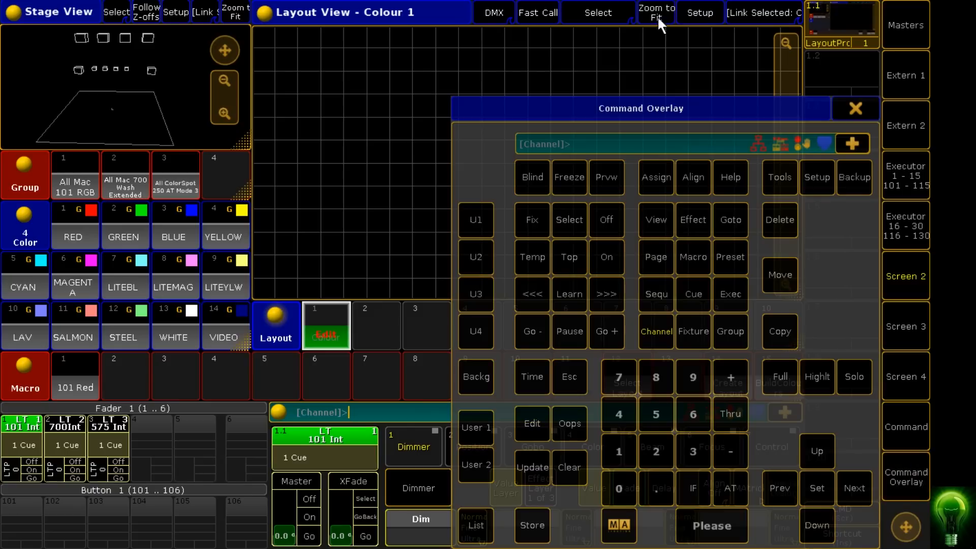
{"action": "left_click", "coordinate": [660, 185]}
{"action": "left_click", "coordinate": [78, 227]}
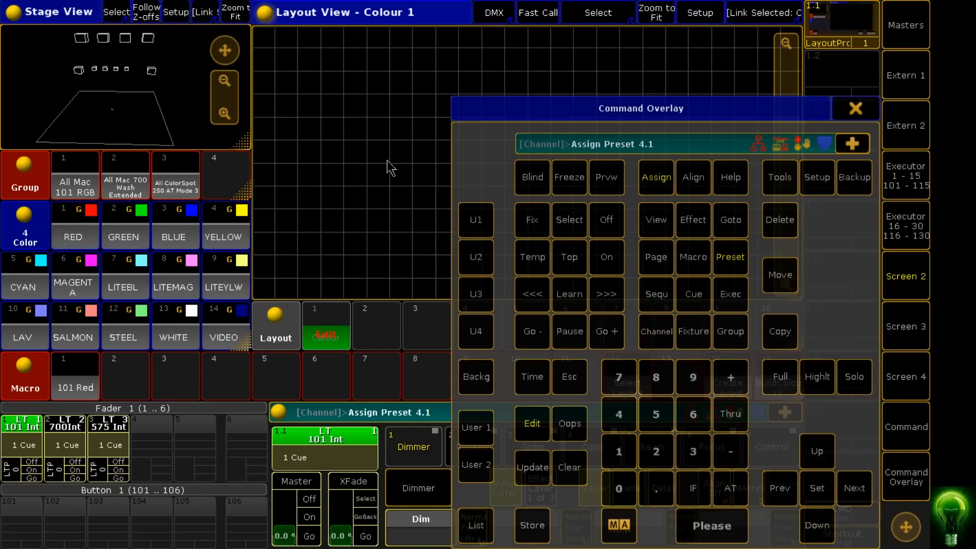
{"action": "left_click", "coordinate": [387, 162]}
{"action": "left_click", "coordinate": [859, 109]}
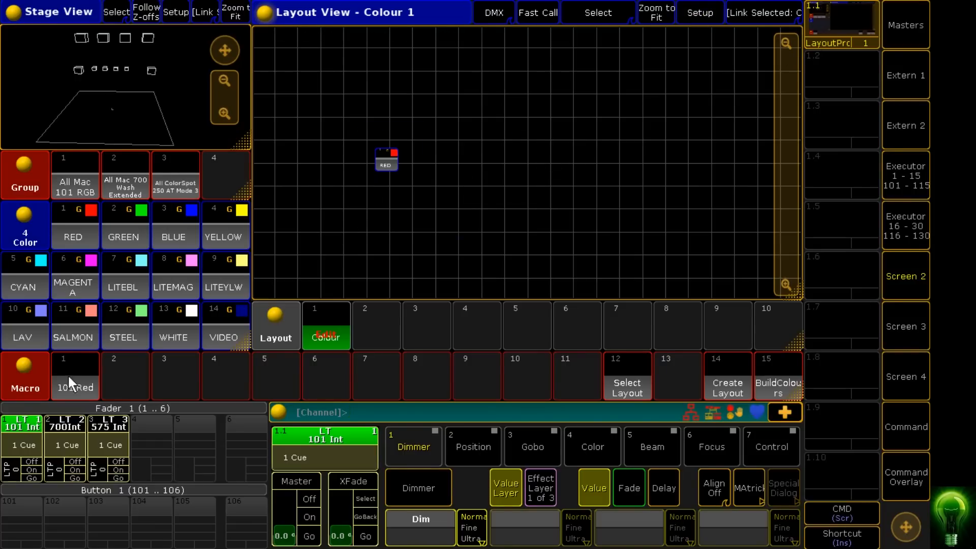
Step: Apply the layout's RED preset to the All Mac 101 RGB group and raise the 101 Int fader to 100
{"action": "left_click", "coordinate": [68, 189]}
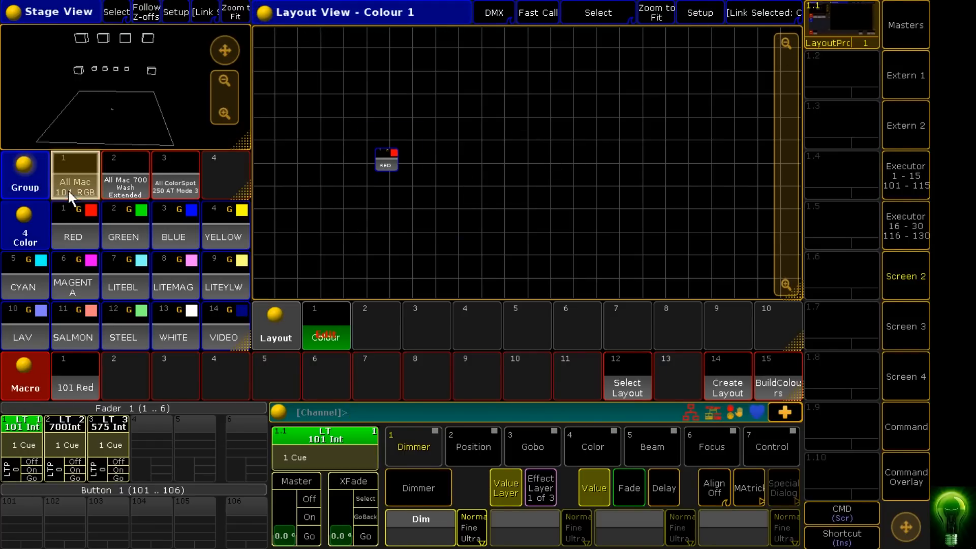
{"action": "left_click", "coordinate": [386, 160]}
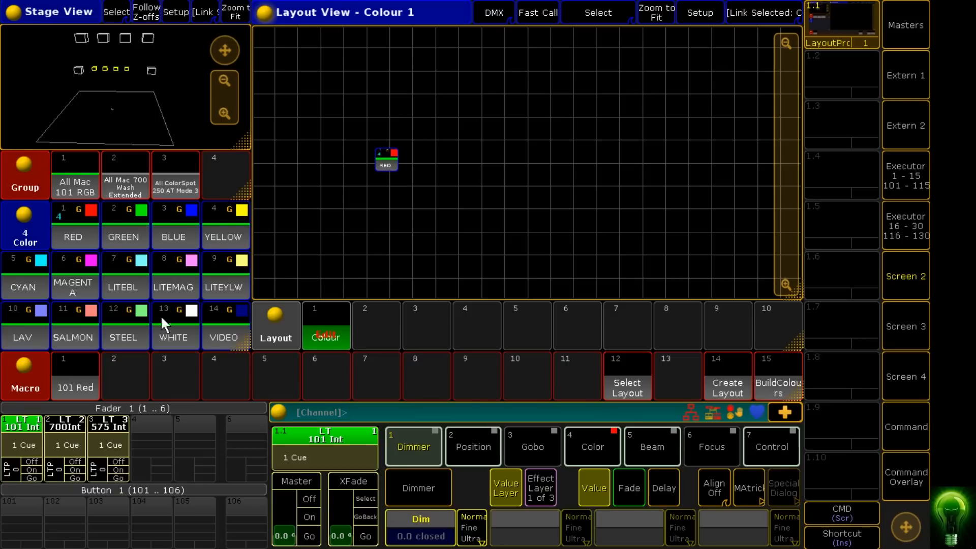
{"action": "left_click", "coordinate": [16, 479]}
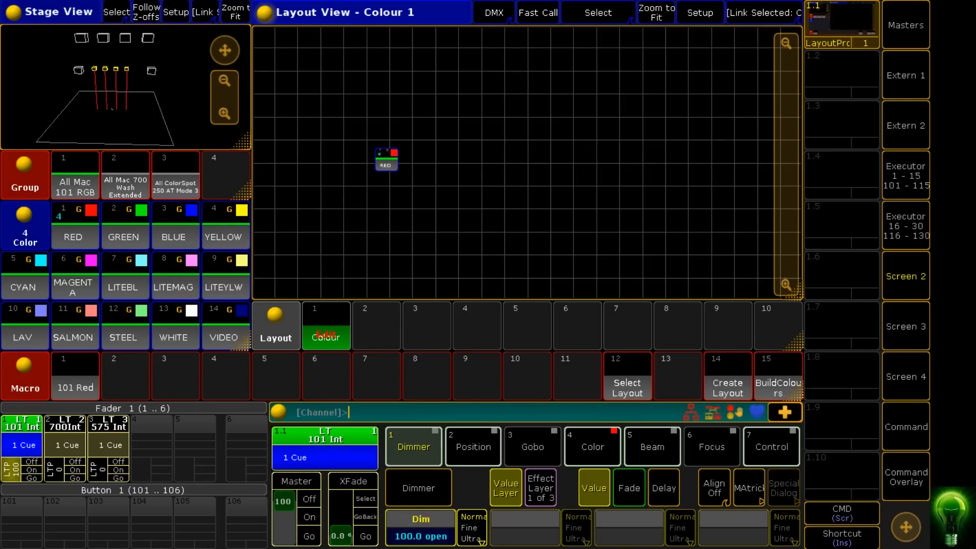
Step: Clear the fixture selection and the color values from the programmer
{"action": "left_click", "coordinate": [902, 491]}
{"action": "left_click", "coordinate": [569, 467]}
{"action": "left_click", "coordinate": [569, 467]}
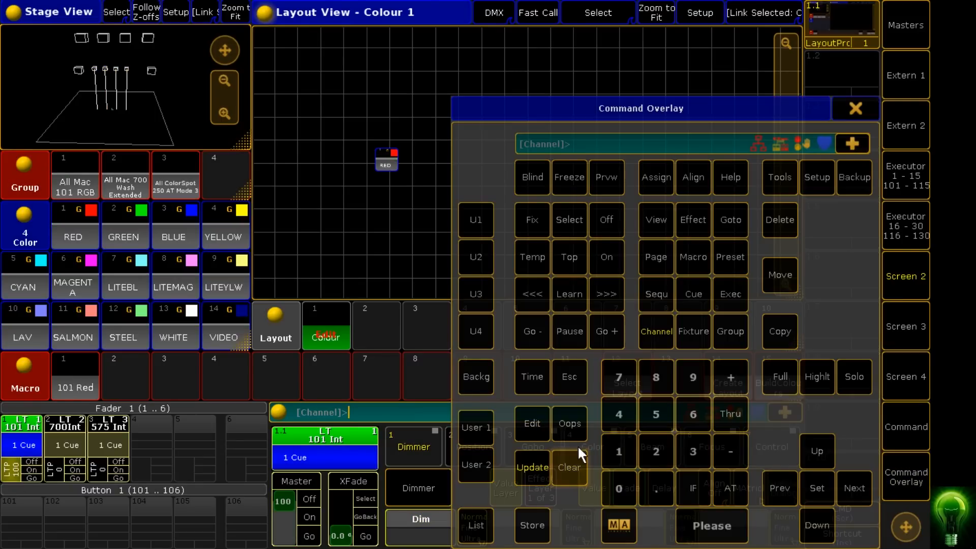
{"action": "left_click", "coordinate": [856, 108]}
Step: Review the command lines of the Create Layout macro and close its editor
{"action": "left_click", "coordinate": [734, 373]}
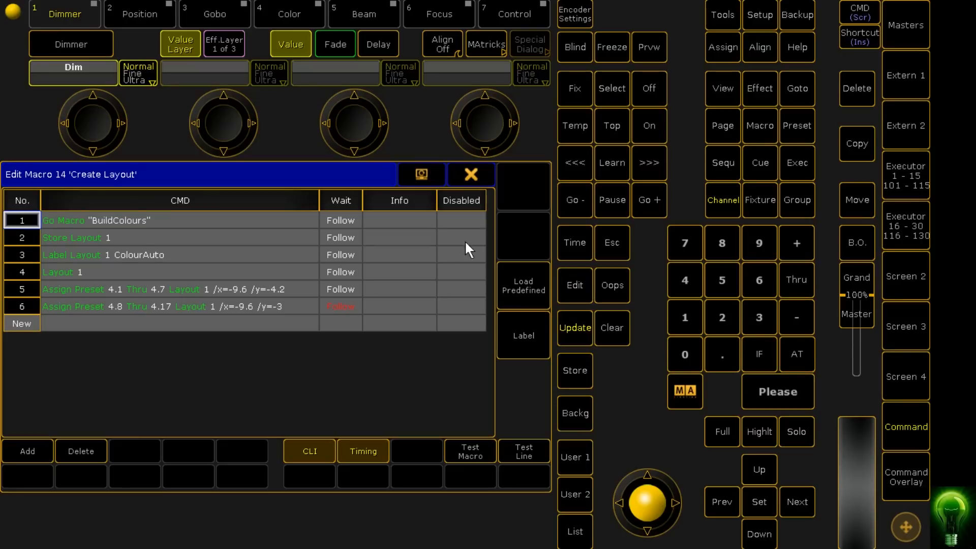
{"action": "left_click", "coordinate": [472, 174]}
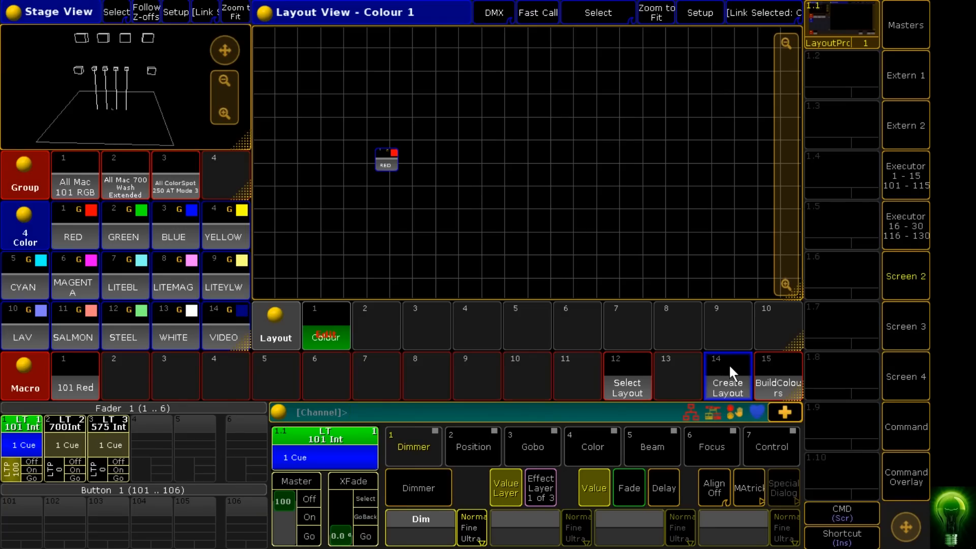
{"action": "left_click_drag", "start_coordinate": [458, 121], "coordinate": [308, 216]}
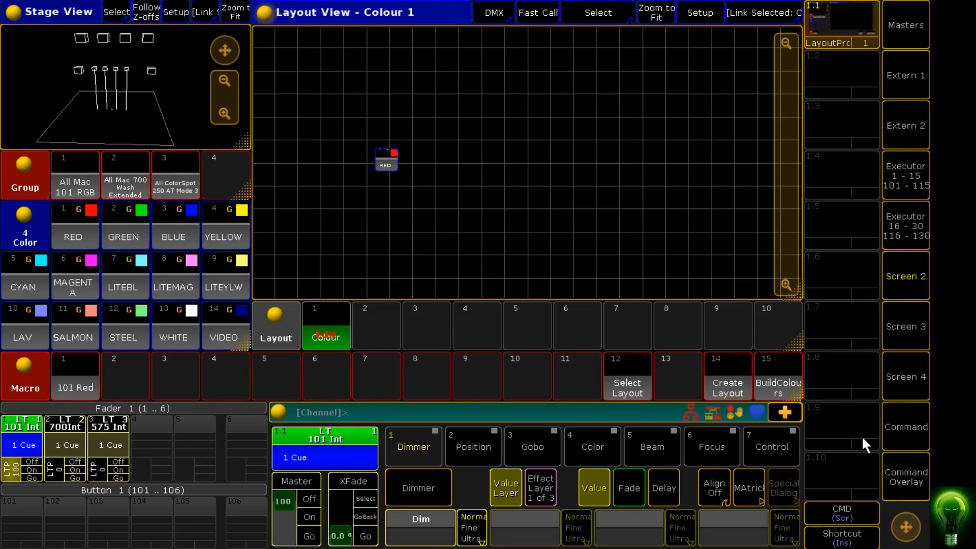
Step: Delete the RED preset element from the Colour layout
{"action": "left_click", "coordinate": [907, 470]}
{"action": "left_click", "coordinate": [783, 223]}
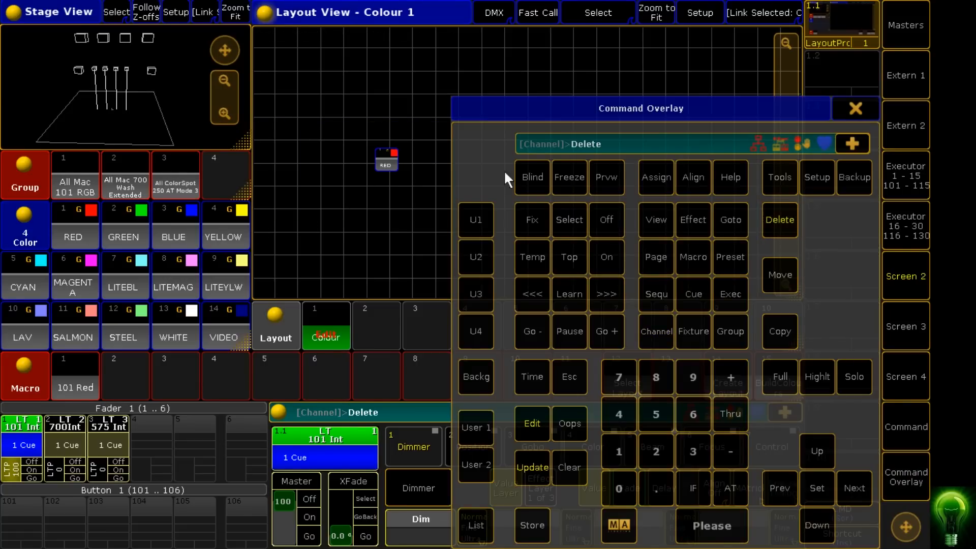
{"action": "left_click", "coordinate": [385, 159]}
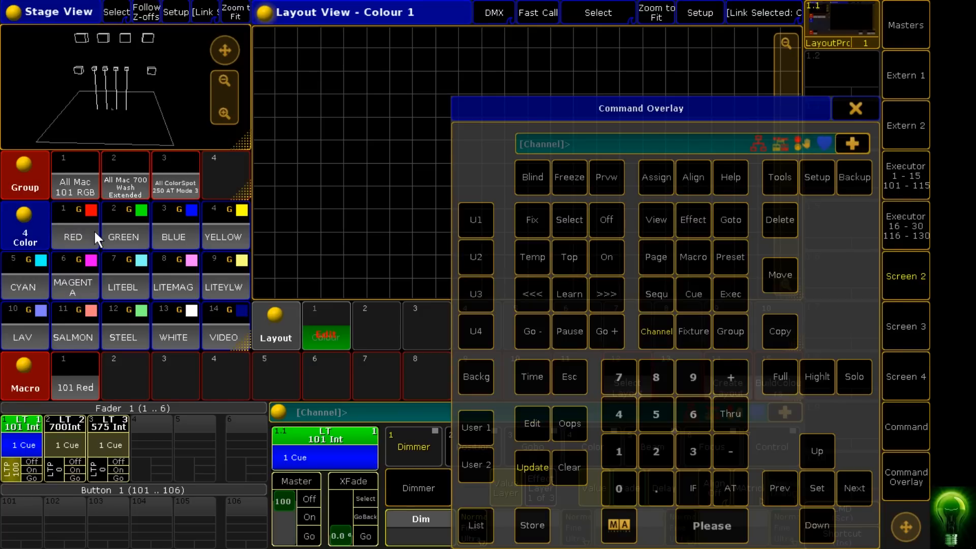
Step: Try running the command Preset 4.1 Thru, and clear the command line
{"action": "left_click", "coordinate": [741, 258]}
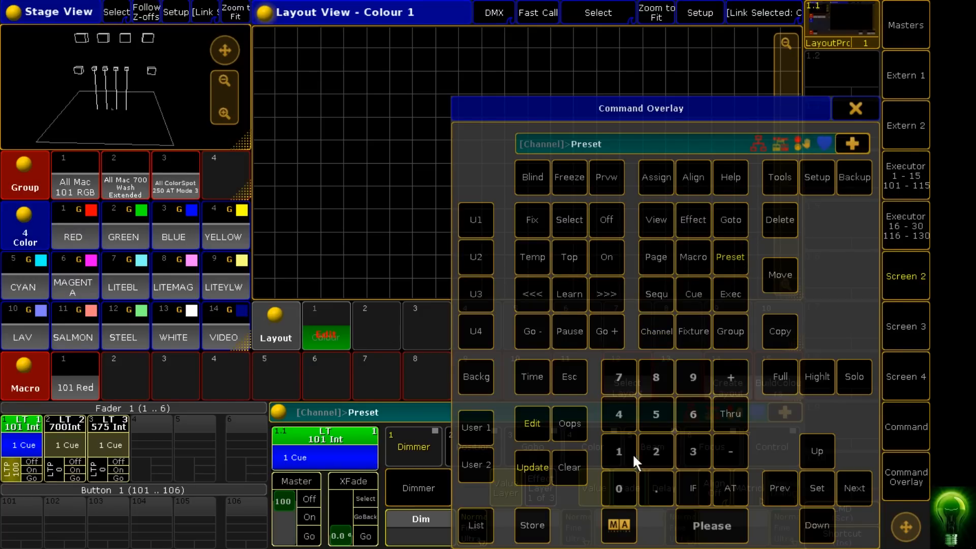
{"action": "left_click", "coordinate": [616, 407]}
{"action": "left_click", "coordinate": [650, 487]}
{"action": "left_click", "coordinate": [626, 446]}
{"action": "left_click", "coordinate": [727, 415]}
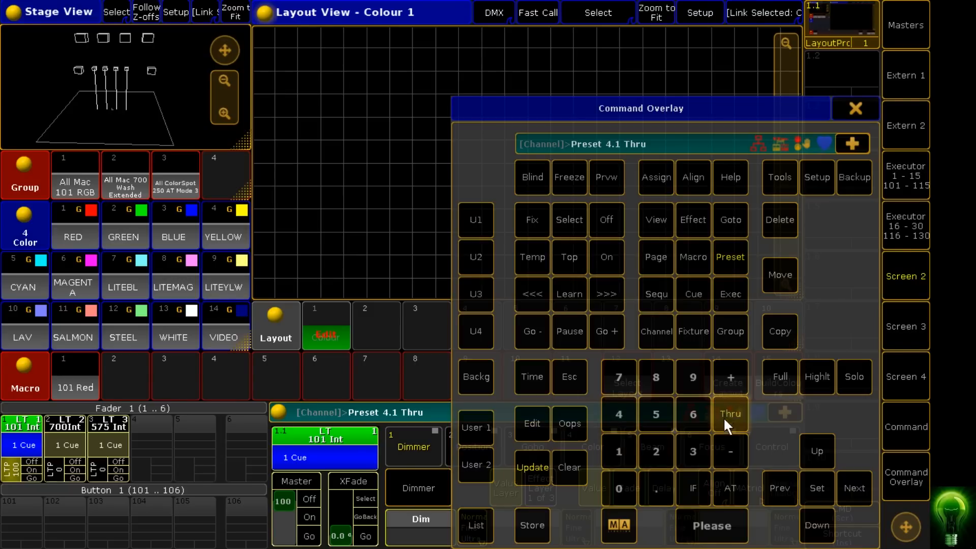
{"action": "left_click", "coordinate": [719, 526]}
{"action": "left_click", "coordinate": [858, 117]}
{"action": "left_click", "coordinate": [896, 498]}
{"action": "left_click", "coordinate": [562, 465]}
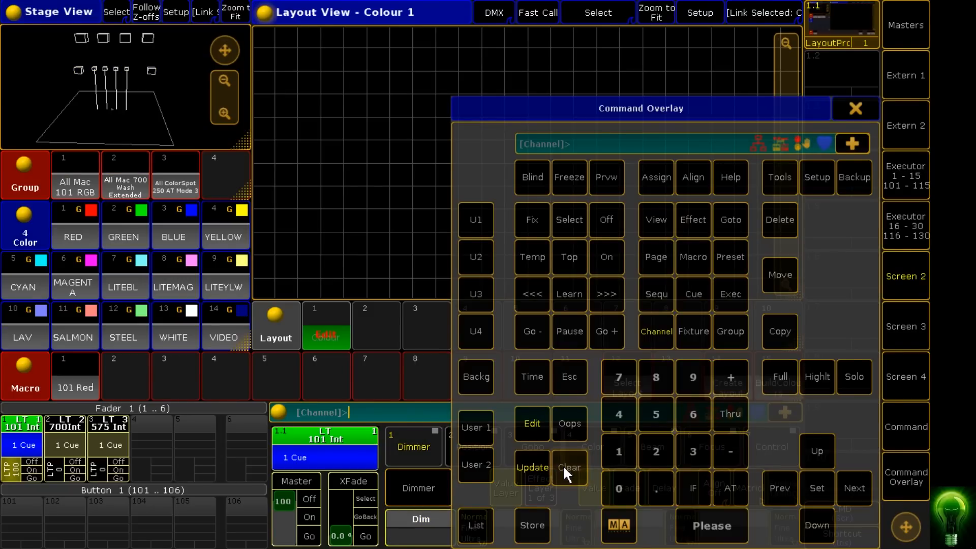
{"action": "left_click", "coordinate": [857, 109]}
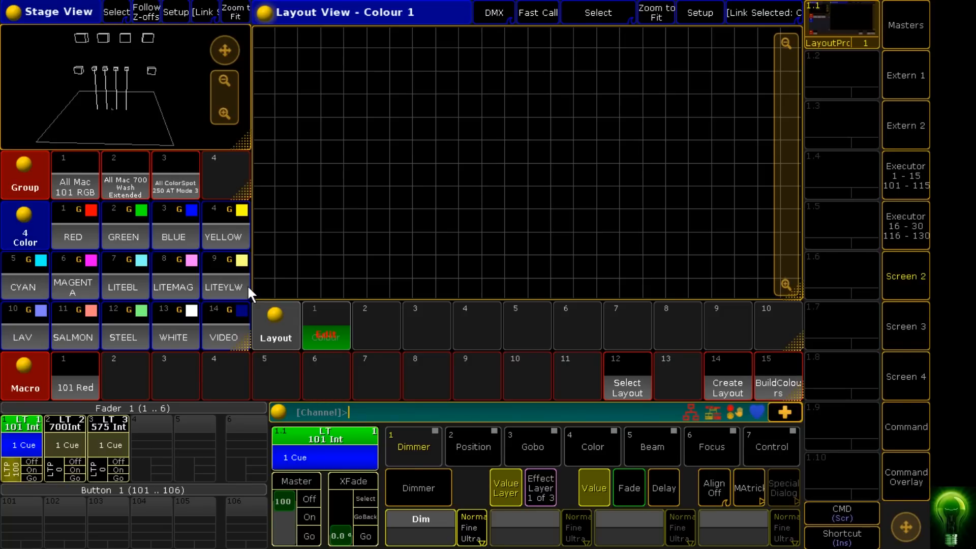
Step: Leave the edit mode of the Colour layout and delete layout 1 from the Layout pool
{"action": "left_click", "coordinate": [906, 477]}
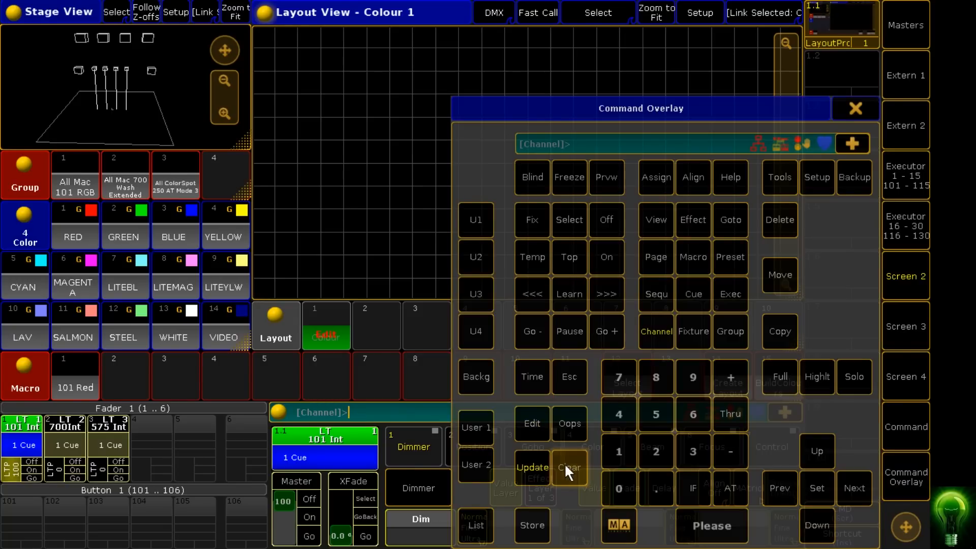
{"action": "left_click", "coordinate": [532, 467]}
{"action": "left_click", "coordinate": [374, 300]}
{"action": "left_click", "coordinate": [854, 107]}
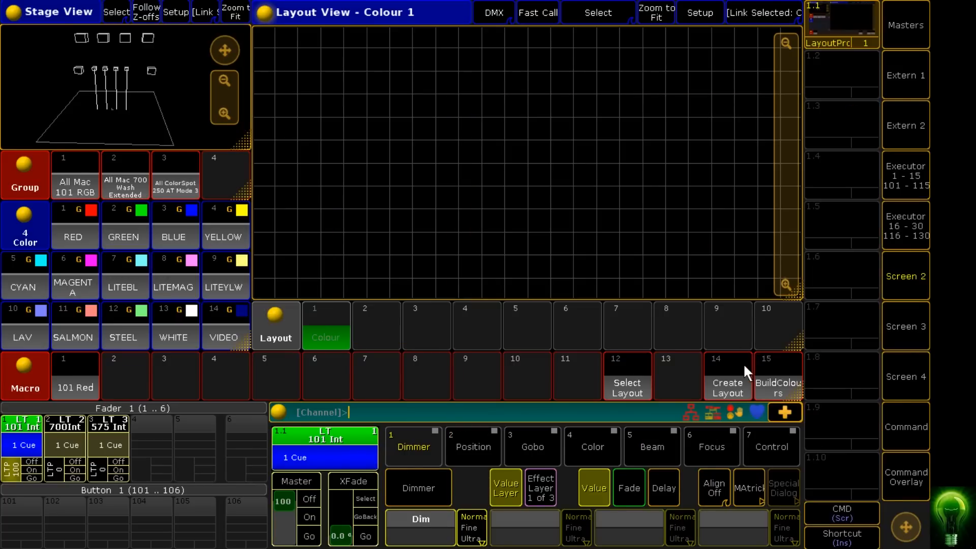
{"action": "left_click", "coordinate": [905, 477]}
{"action": "left_click", "coordinate": [779, 219]}
{"action": "left_click", "coordinate": [326, 326]}
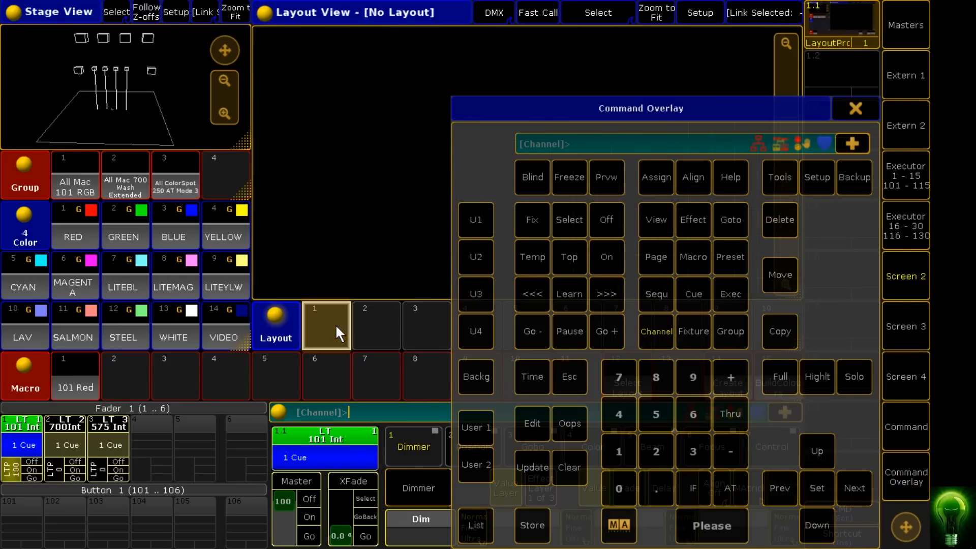
{"action": "left_click", "coordinate": [855, 109]}
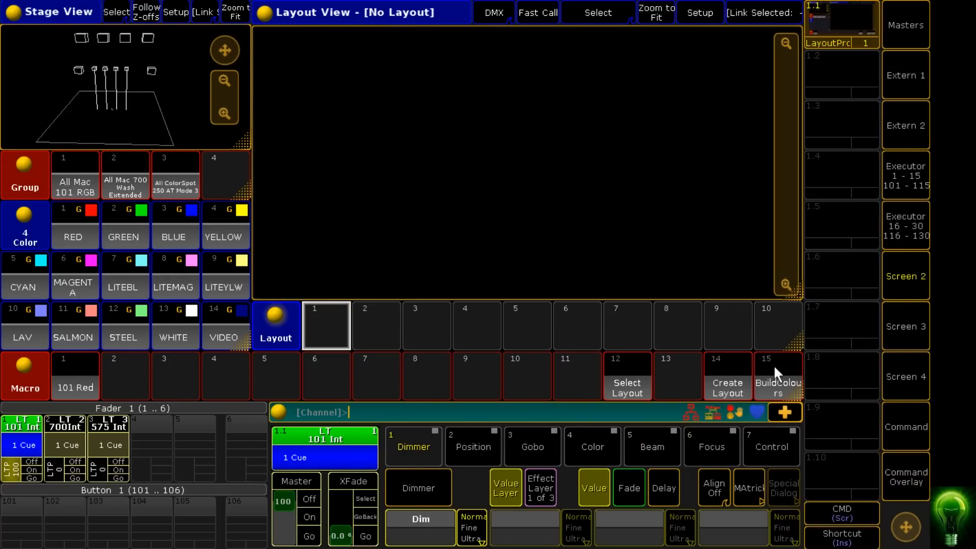
Step: Run the Create Layout macro and choose Merge for each color preset that it stores
{"action": "left_click", "coordinate": [730, 376]}
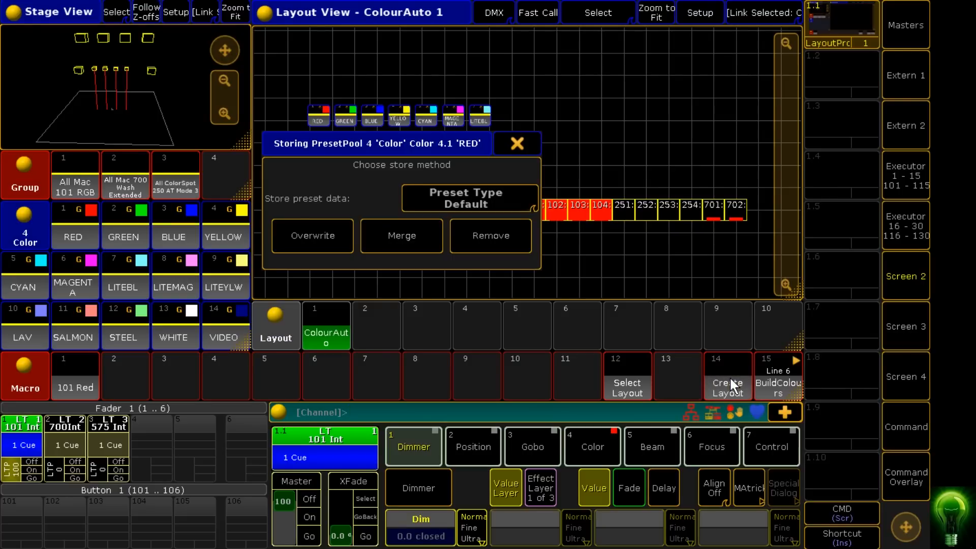
{"action": "left_click", "coordinate": [408, 244]}
{"action": "left_click", "coordinate": [408, 244]}
{"action": "left_click", "coordinate": [408, 243]}
{"action": "left_click", "coordinate": [408, 244]}
{"action": "left_click", "coordinate": [407, 242]}
{"action": "left_click", "coordinate": [407, 242]}
{"action": "left_click", "coordinate": [407, 242]}
{"action": "left_click", "coordinate": [407, 242]}
{"action": "left_click", "coordinate": [407, 242]}
{"action": "left_click", "coordinate": [407, 242]}
{"action": "left_click", "coordinate": [407, 242]}
{"action": "left_click", "coordinate": [407, 242]}
{"action": "left_click", "coordinate": [408, 242]}
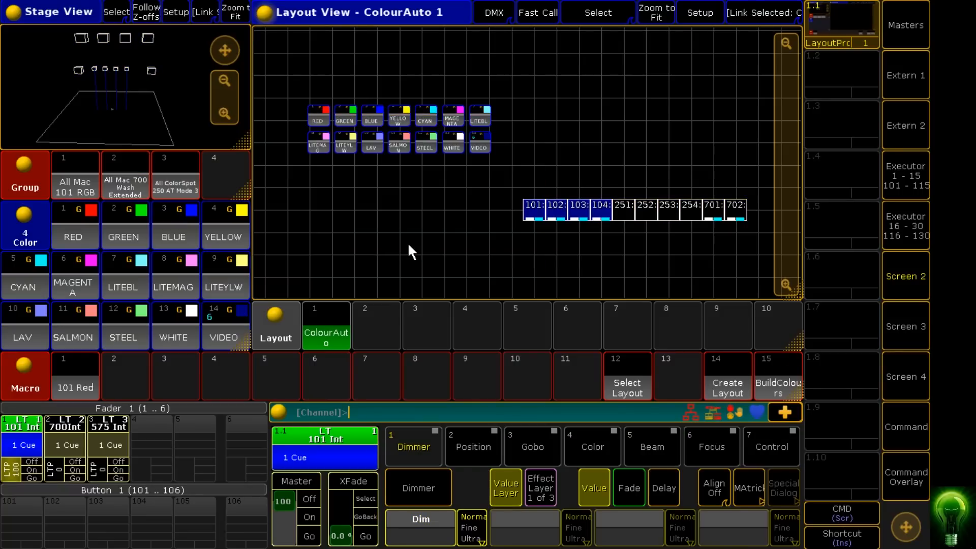
Step: Select all the fixtures in the ColourAuto layout and clear the programmer
{"action": "left_click_drag", "start_coordinate": [768, 192], "coordinate": [545, 245]}
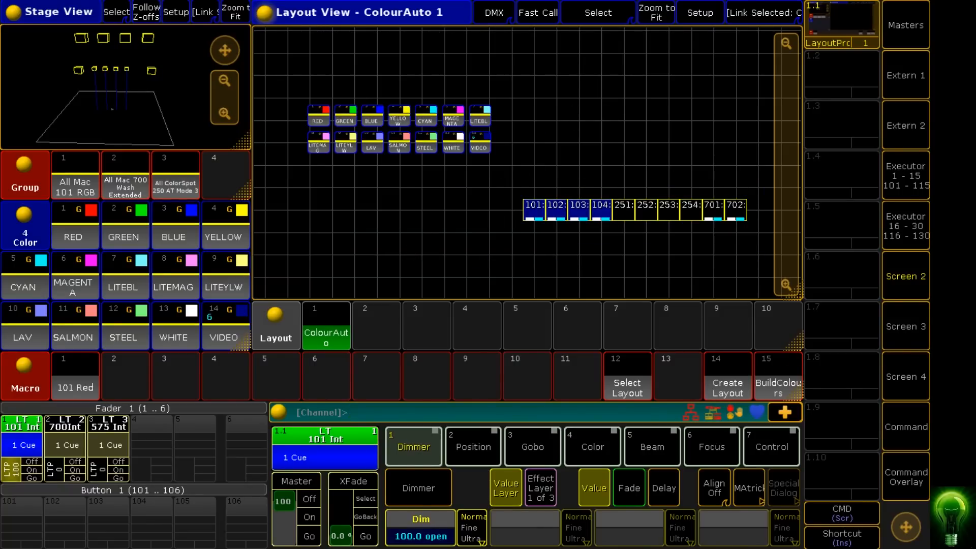
{"action": "left_click", "coordinate": [903, 476]}
{"action": "left_click", "coordinate": [569, 471]}
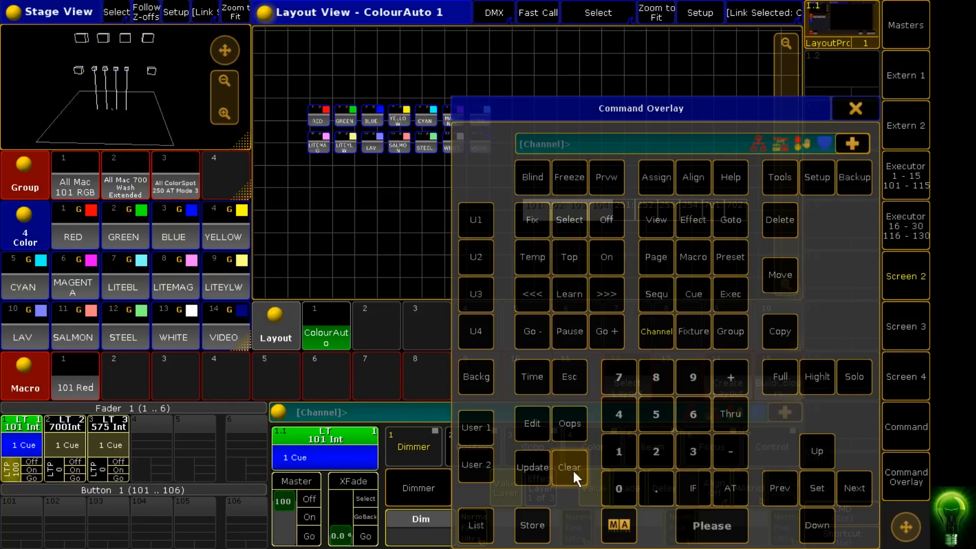
{"action": "left_click", "coordinate": [855, 108]}
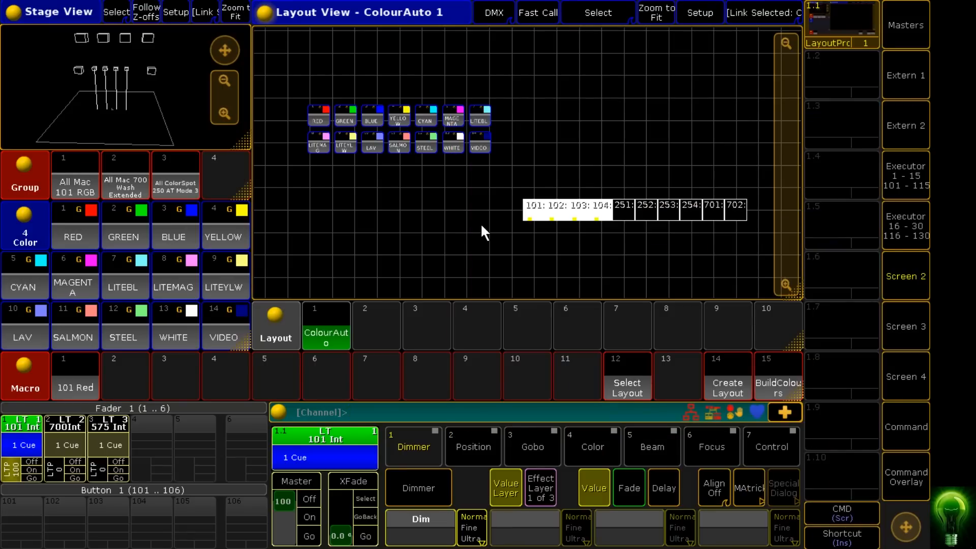
Step: Call the RED color preset without a fixture selection, and clear the resulting fixture selection
{"action": "left_click", "coordinate": [74, 223]}
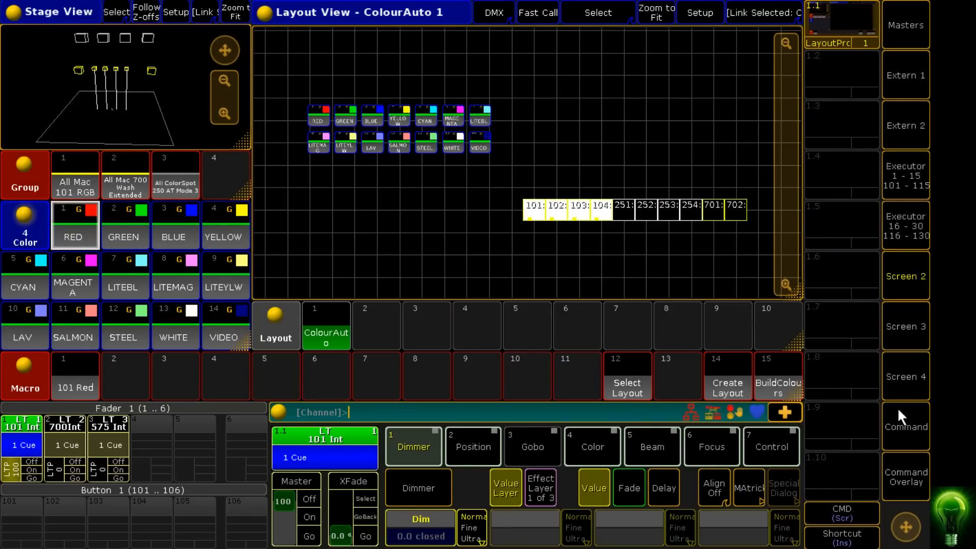
{"action": "left_click", "coordinate": [905, 477]}
{"action": "left_click", "coordinate": [569, 470]}
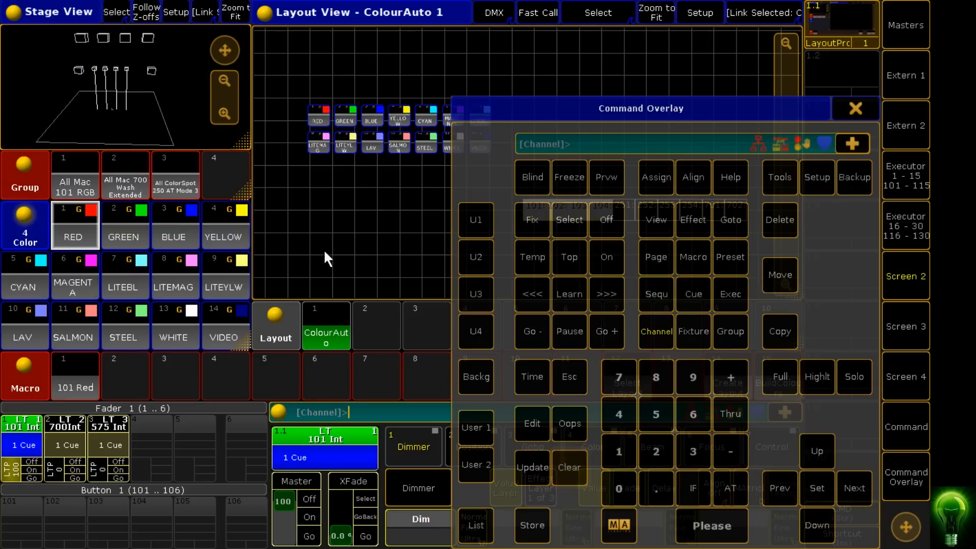
{"action": "left_click", "coordinate": [854, 115]}
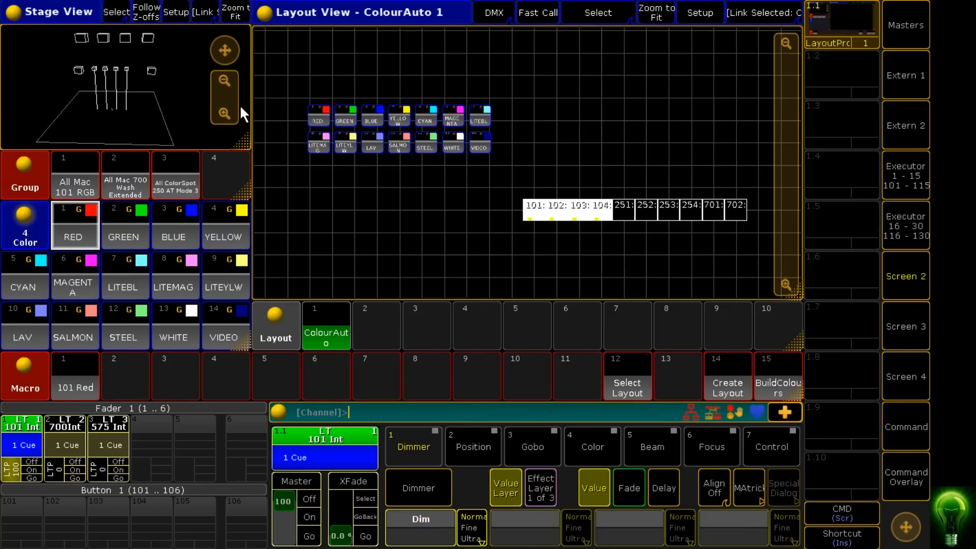
Step: Apply the layout's SALMON preset to the All Mac 700 Wash Extended group and raise the 700 Int fader to 100
{"action": "left_click", "coordinate": [140, 173]}
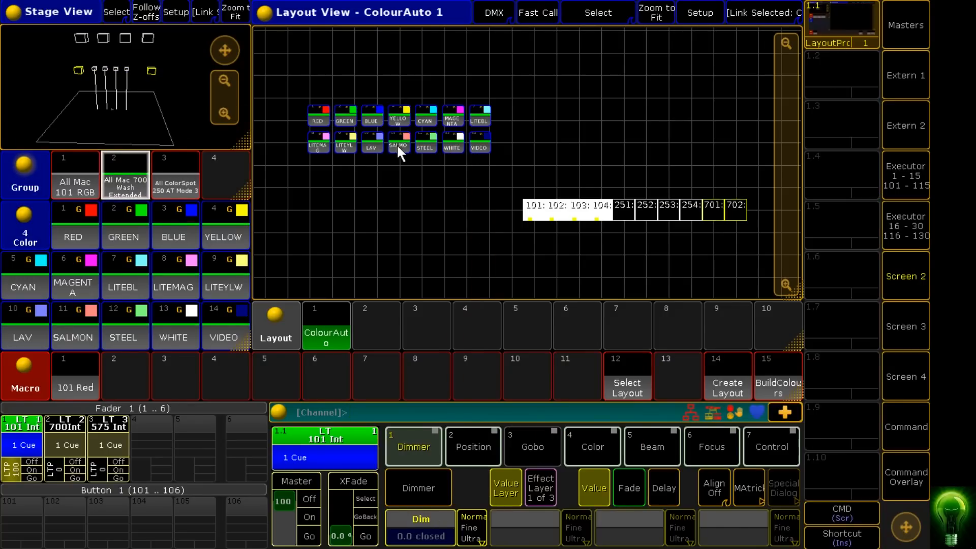
{"action": "left_click", "coordinate": [399, 146]}
{"action": "left_click_drag", "start_coordinate": [60, 471], "coordinate": [63, 456]}
Step: Test the layout's GREEN, CYAN, MAGENTA and VIDEO color presets on the All Mac 101 RGB group
{"action": "left_click", "coordinate": [81, 175]}
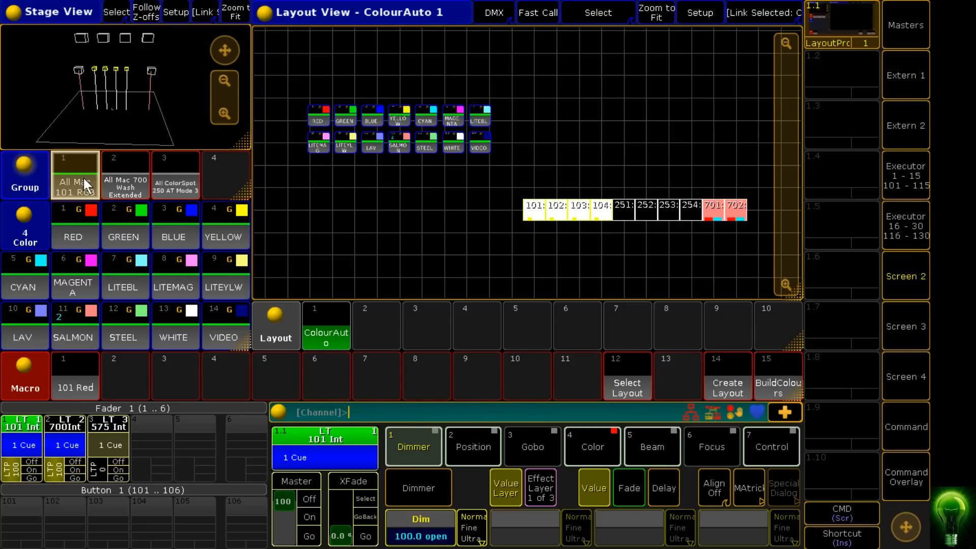
{"action": "left_click", "coordinate": [345, 111]}
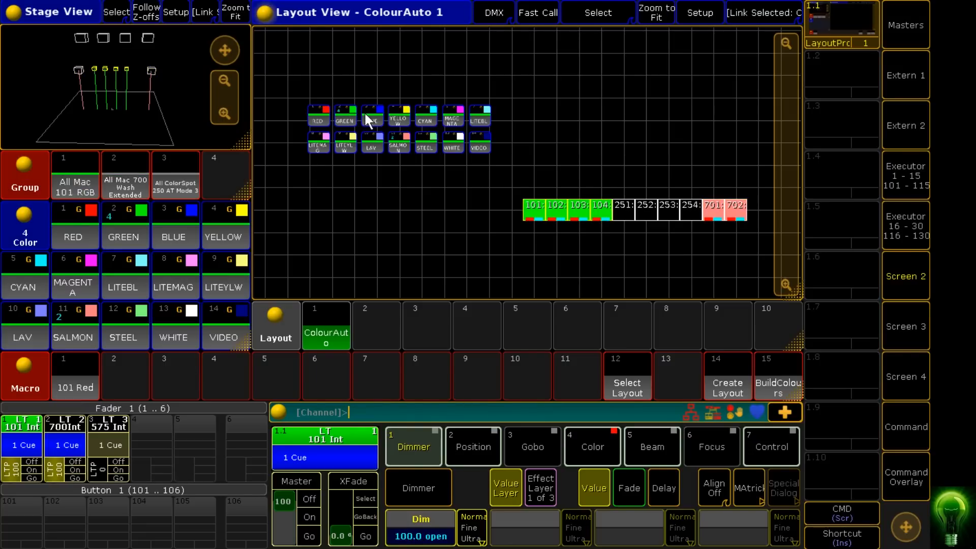
{"action": "left_click", "coordinate": [417, 122]}
{"action": "left_click", "coordinate": [460, 119]}
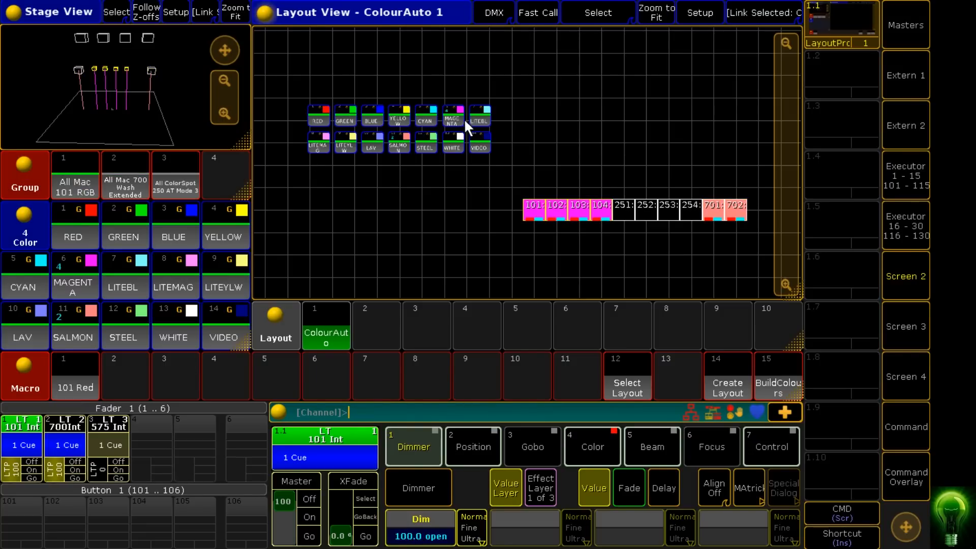
{"action": "left_click", "coordinate": [475, 147]}
Step: Raise the 575 Int fader to 100 with the All ColorSpot 250 AT Mode 3 group selected, and clear the programmer
{"action": "left_click", "coordinate": [176, 183]}
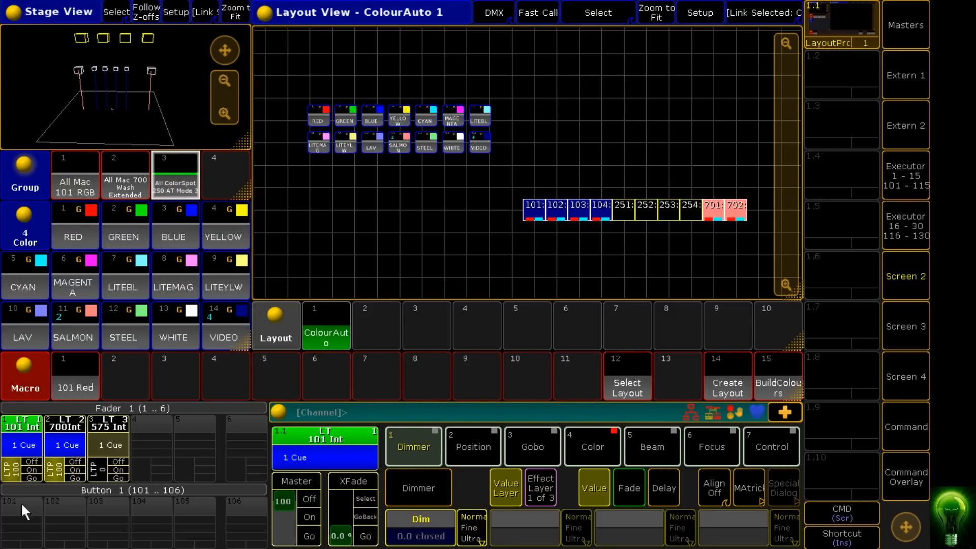
{"action": "left_click_drag", "start_coordinate": [100, 477], "coordinate": [110, 459]}
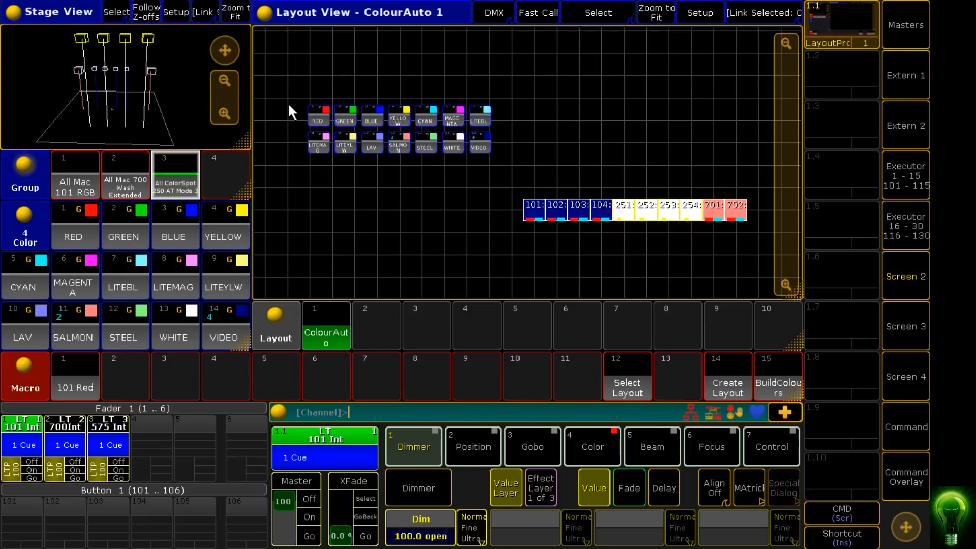
{"action": "left_click", "coordinate": [906, 476]}
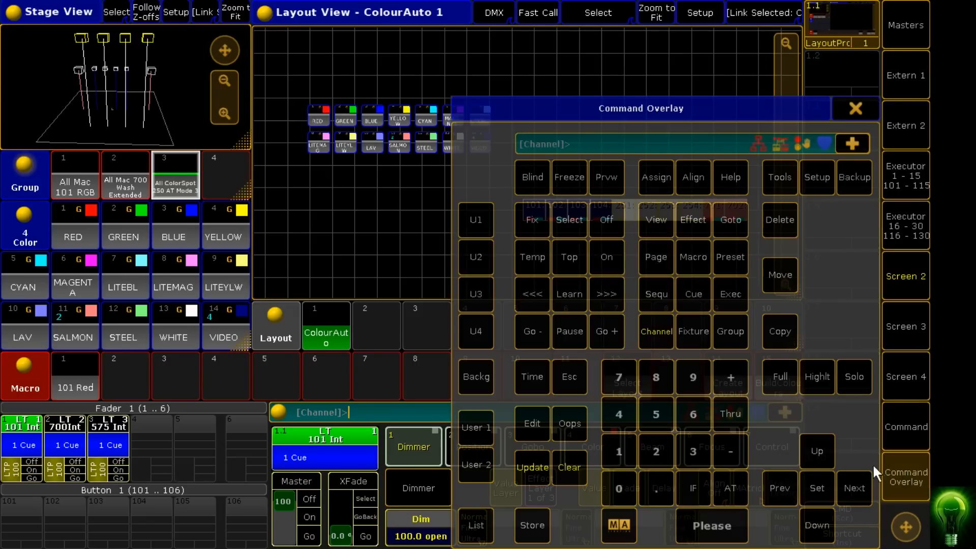
{"action": "left_click", "coordinate": [582, 468]}
{"action": "left_click", "coordinate": [855, 109]}
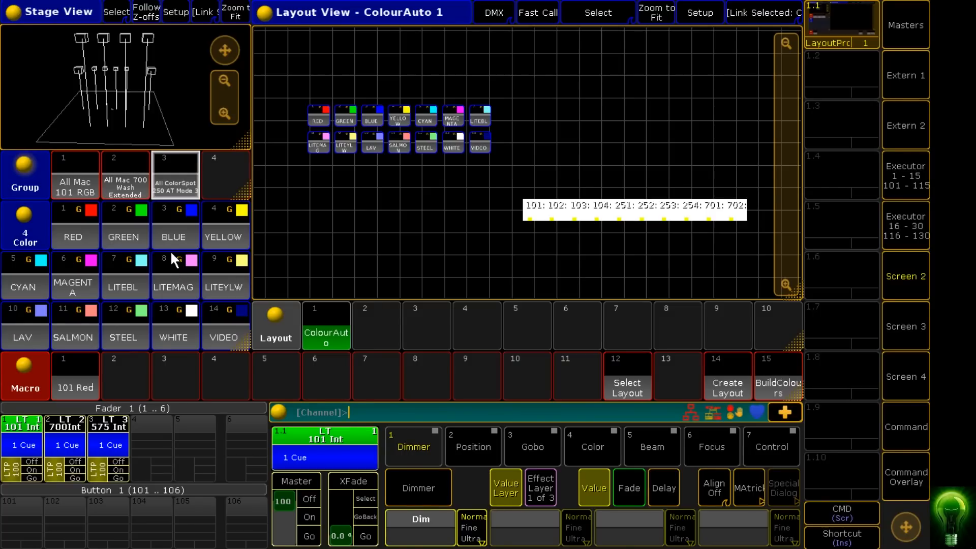
Step: Delete the ColourAuto layout from the layout pool
{"action": "left_click", "coordinate": [918, 481]}
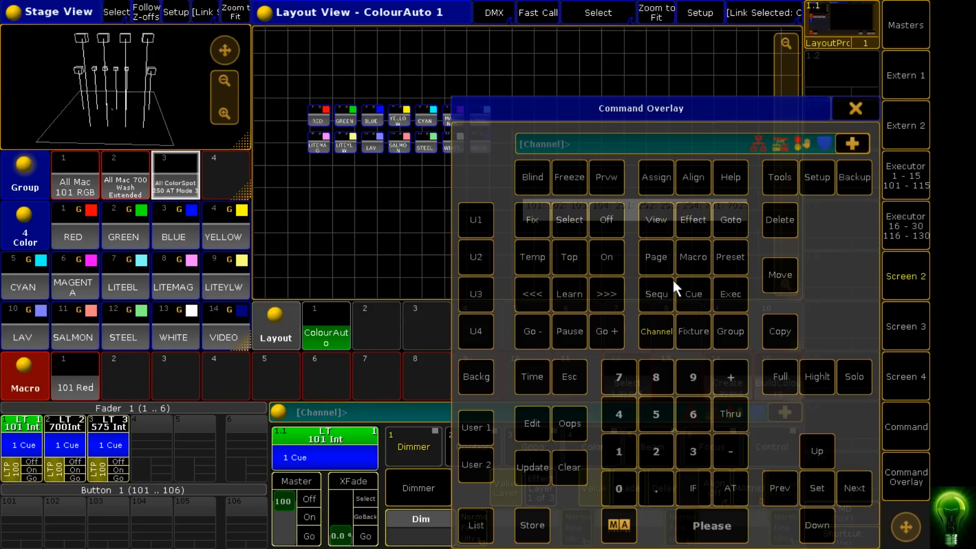
{"action": "left_click", "coordinate": [791, 209]}
{"action": "left_click", "coordinate": [854, 109]}
{"action": "left_click", "coordinate": [335, 320]}
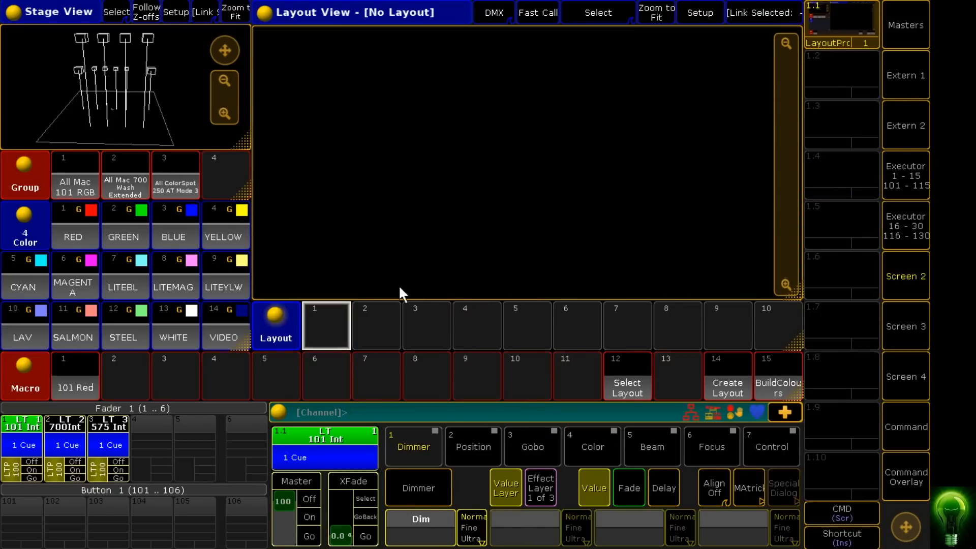
Step: Create an empty layout in layout pool slot 1 and label it Colours
{"action": "left_click", "coordinate": [328, 328]}
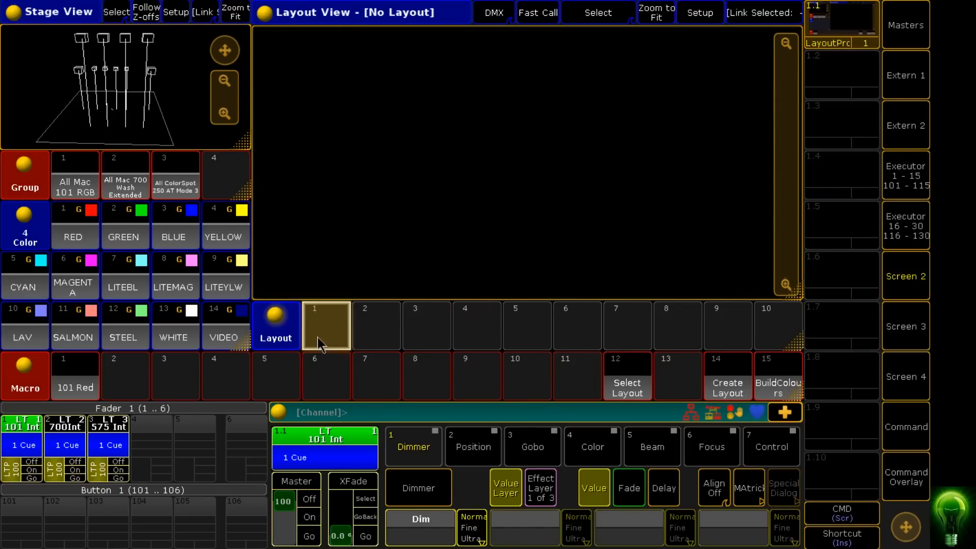
{"action": "left_click", "coordinate": [349, 331]}
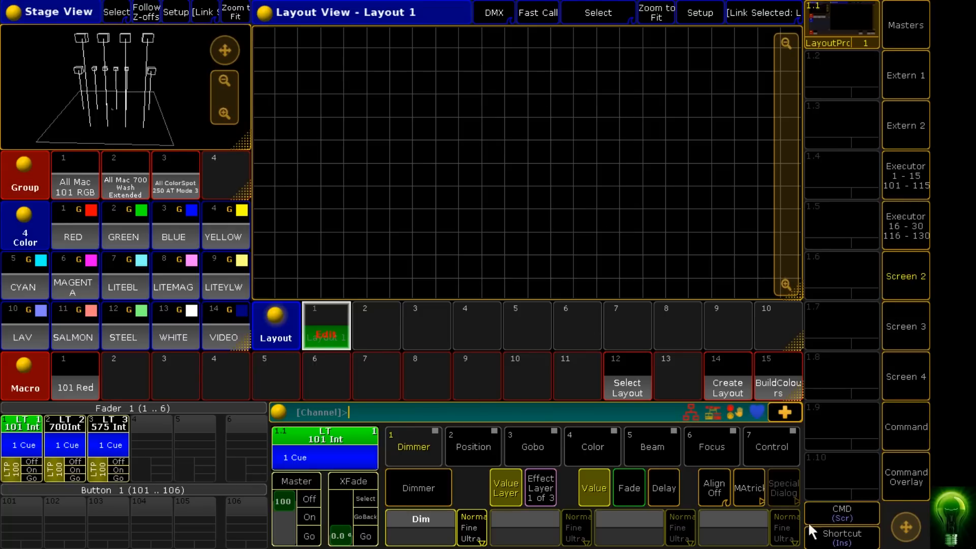
{"action": "left_click", "coordinate": [906, 478]}
{"action": "left_click", "coordinate": [664, 183]}
{"action": "left_click", "coordinate": [663, 183]}
{"action": "left_click", "coordinate": [326, 325]}
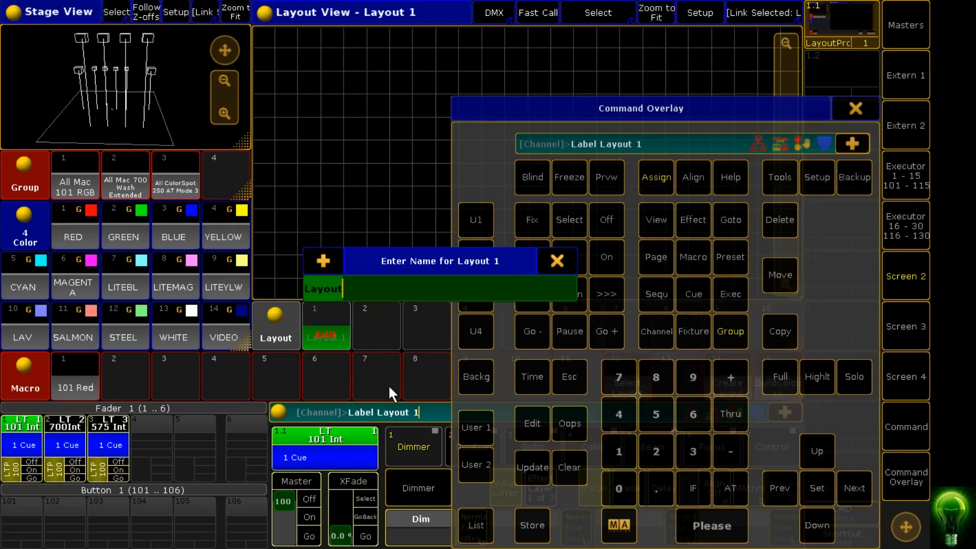
{"action": "type", "text": "Colours"}
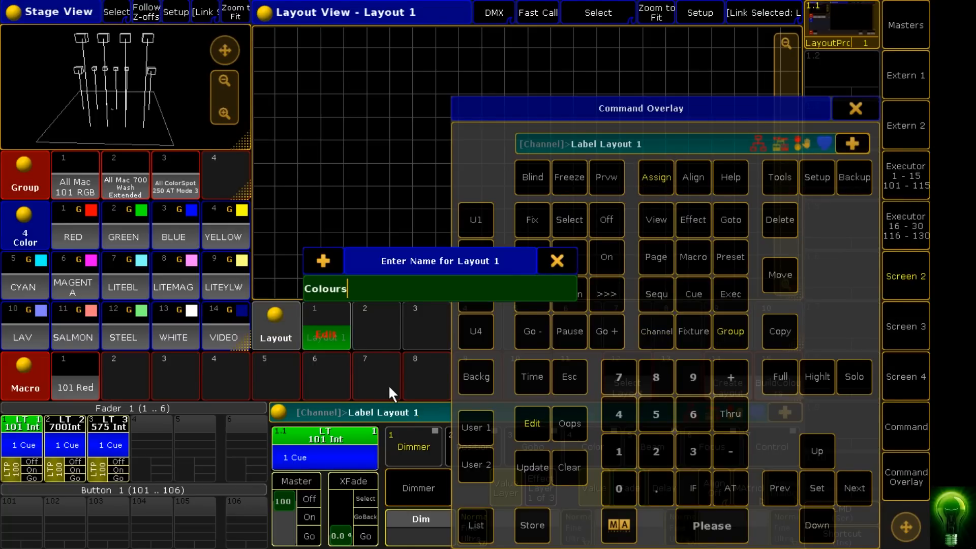
{"action": "key", "text": "Return"}
{"action": "left_click", "coordinate": [855, 108]}
{"action": "left_click", "coordinate": [917, 496]}
{"action": "left_click", "coordinate": [533, 425]}
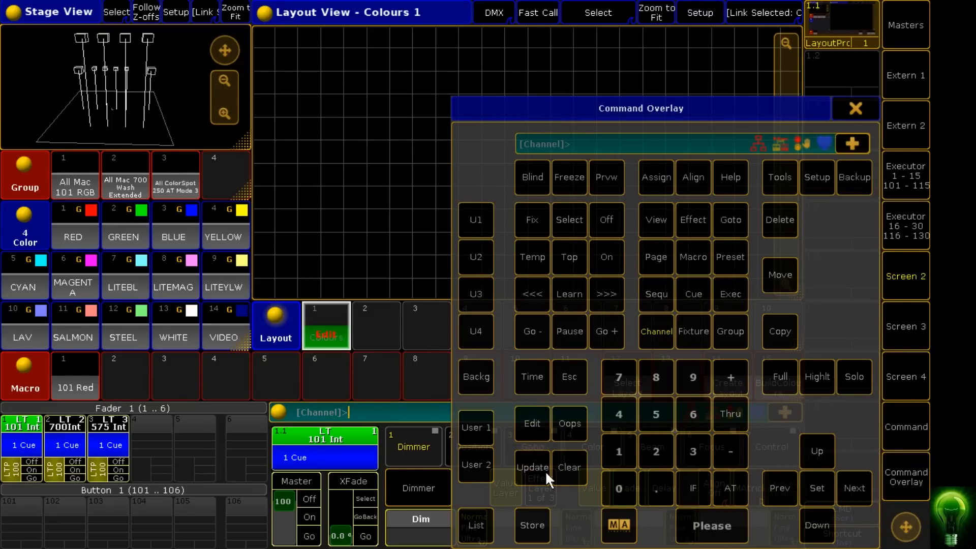
{"action": "left_click", "coordinate": [854, 109]}
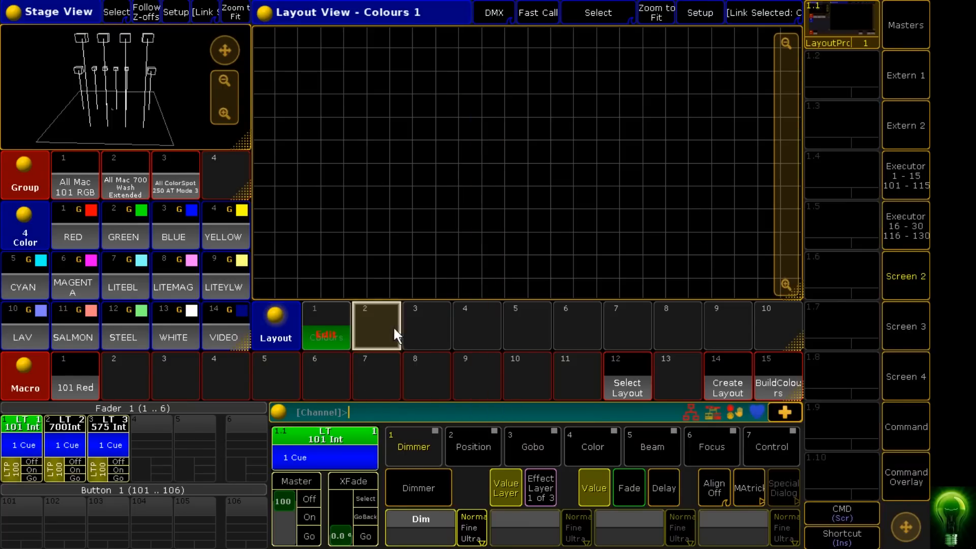
Step: Remove the Layout pool from the screen and extend the Layout View downward to fill the freed row above the macros
{"action": "left_click", "coordinate": [276, 318]}
{"action": "left_click", "coordinate": [630, 123]}
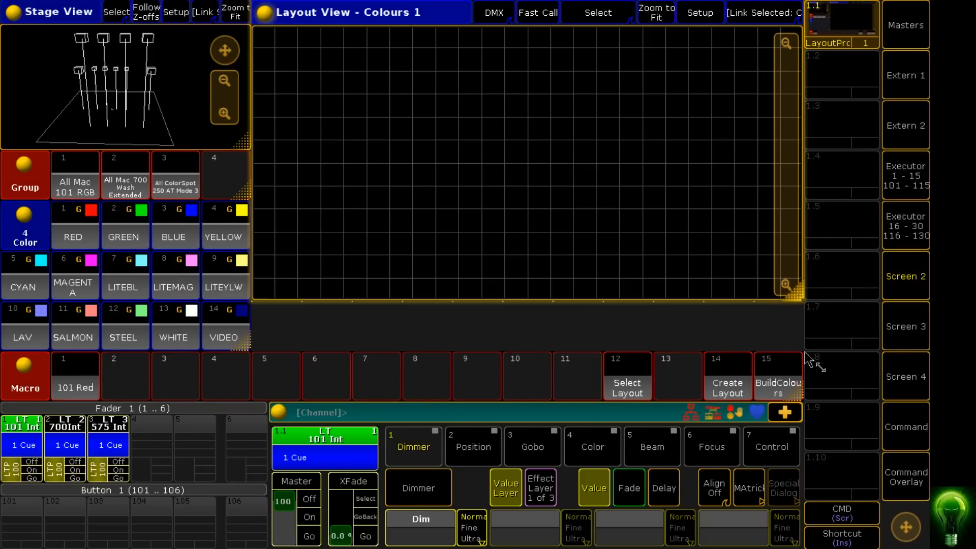
{"action": "left_click_drag", "start_coordinate": [805, 352], "coordinate": [793, 341]}
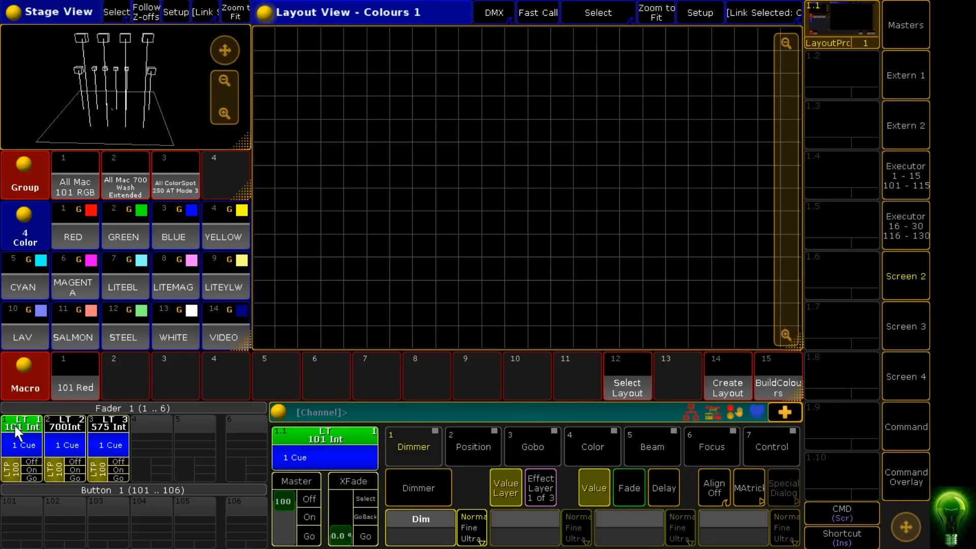
{"action": "left_click", "coordinate": [887, 483]}
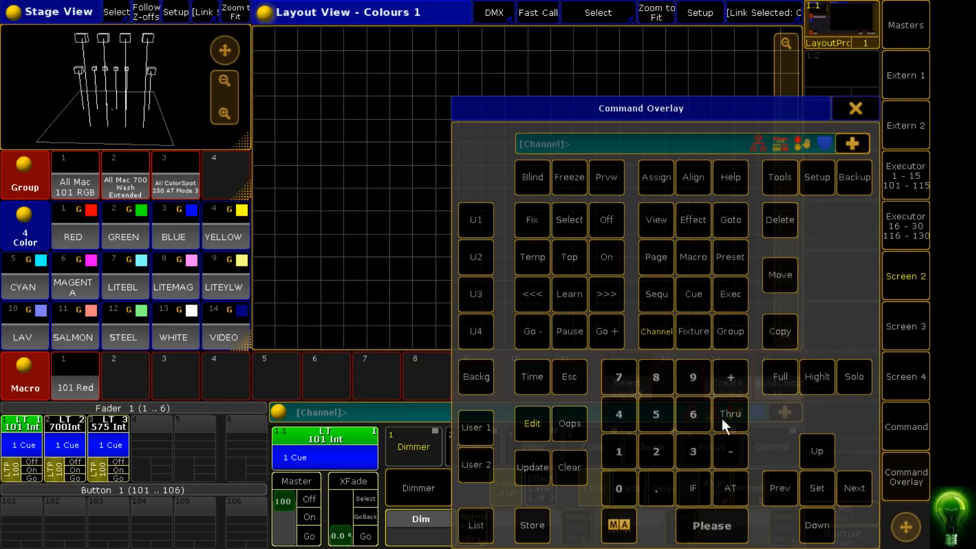
{"action": "left_click", "coordinate": [855, 114]}
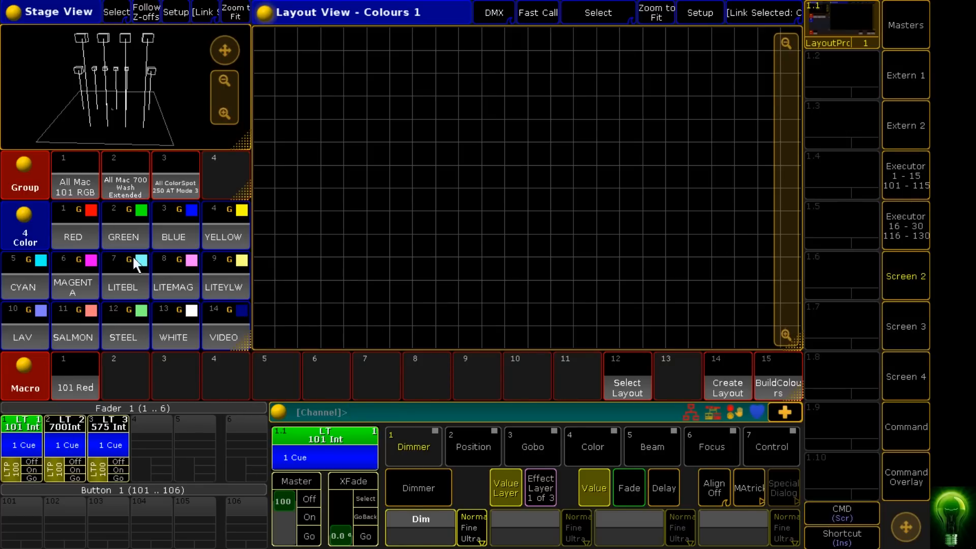
Step: Switch the 101 Int executor off and on again, and turn off the 700 Int and 575 Int executors
{"action": "left_click", "coordinate": [32, 462]}
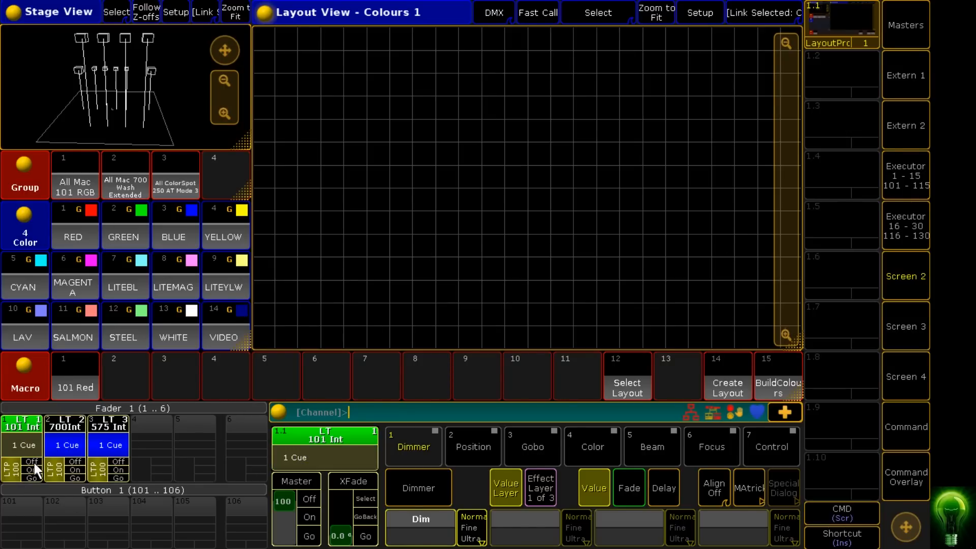
{"action": "left_click", "coordinate": [29, 472]}
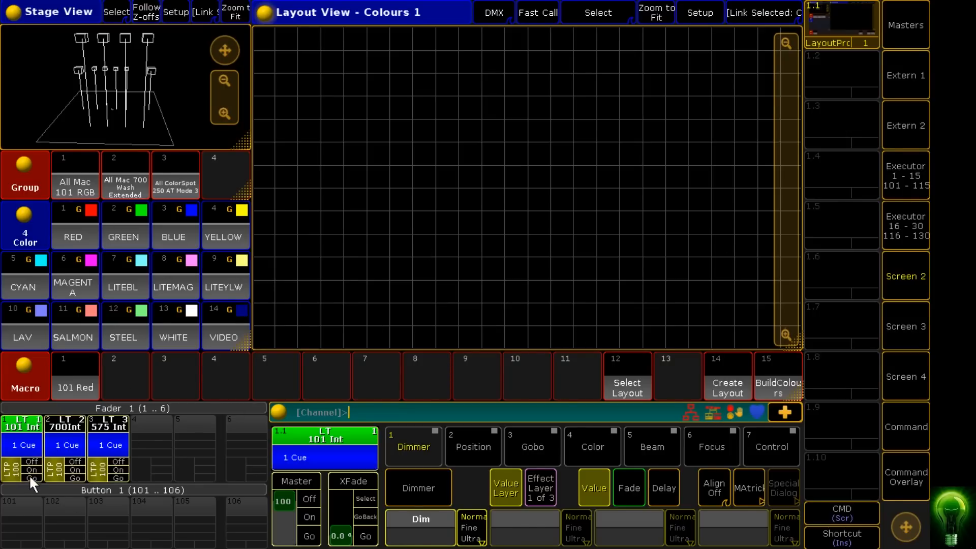
{"action": "left_click", "coordinate": [73, 462]}
{"action": "left_click", "coordinate": [116, 461]}
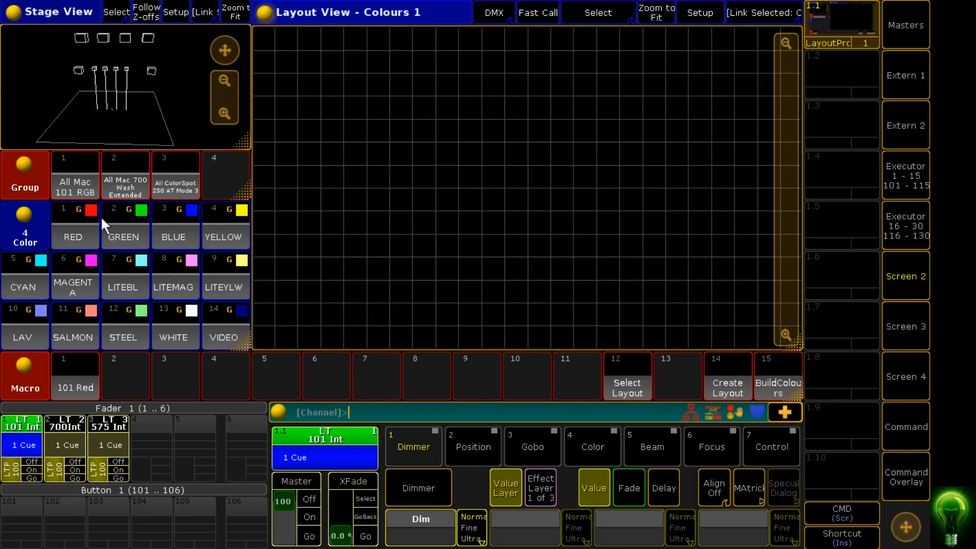
Step: Apply the RED color preset to the All Mac 101 RGB group and store it on empty fader executor 5
{"action": "left_click", "coordinate": [86, 170]}
{"action": "left_click", "coordinate": [64, 230]}
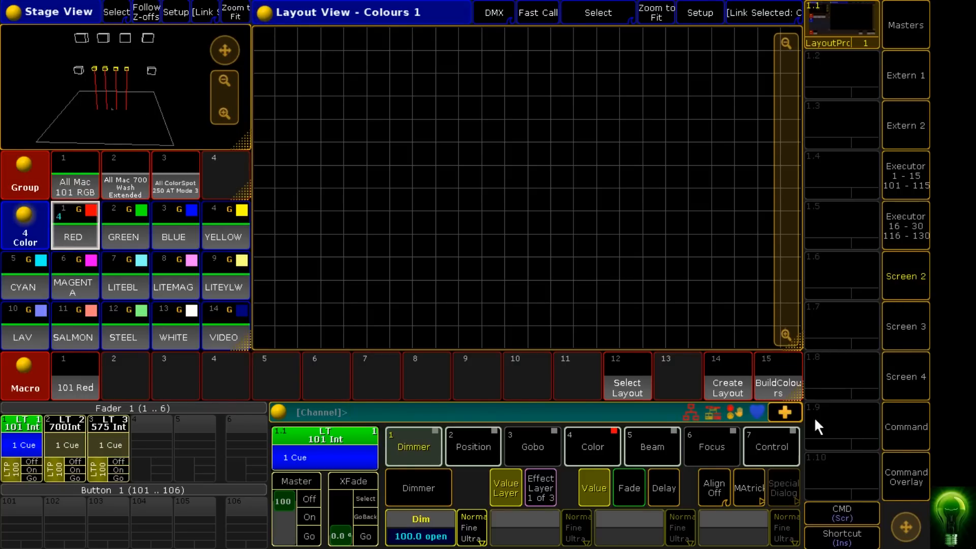
{"action": "left_click", "coordinate": [918, 483]}
{"action": "left_click", "coordinate": [534, 531]}
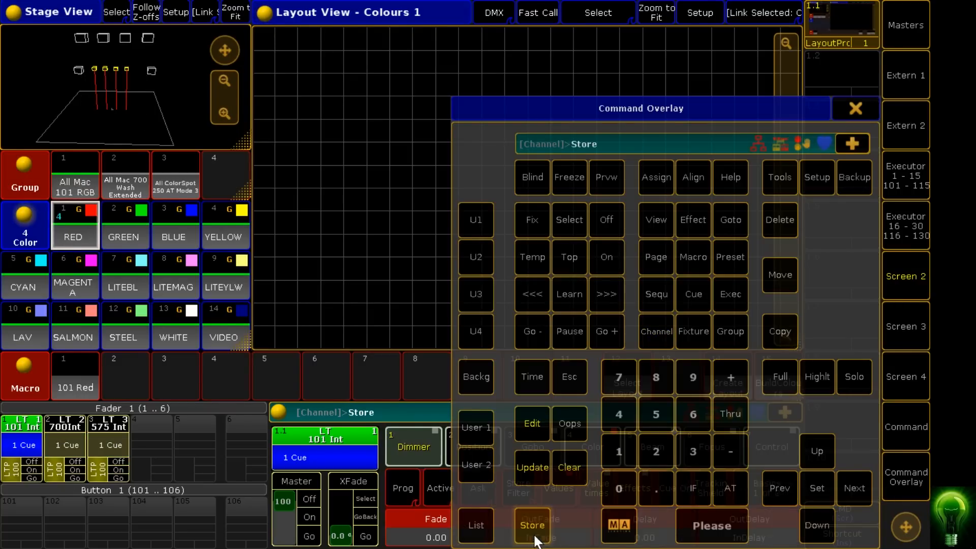
{"action": "left_click", "coordinate": [196, 428]}
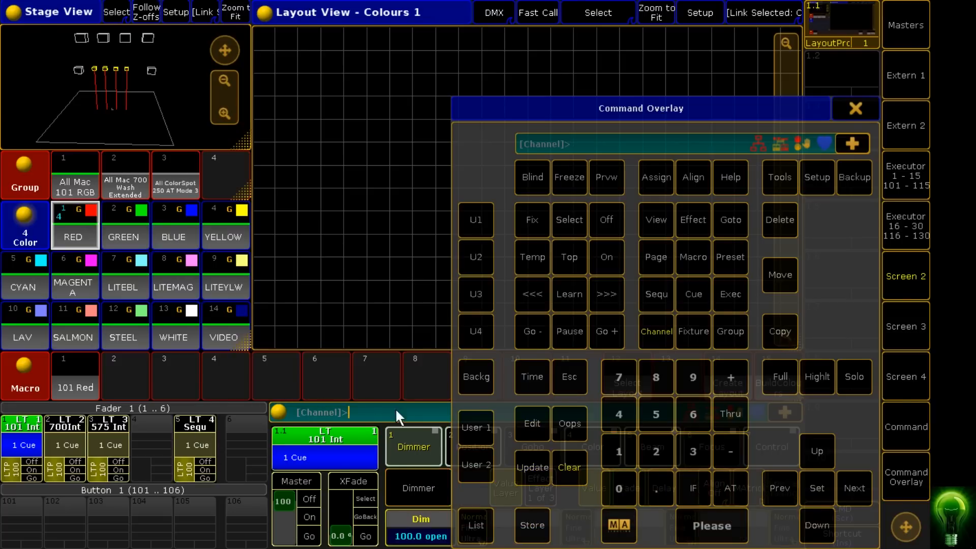
{"action": "left_click", "coordinate": [856, 107]}
Step: Apply the GREEN preset to the selected fixtures and store it on executor 5 with the Create Second Cue method
{"action": "left_click", "coordinate": [123, 232]}
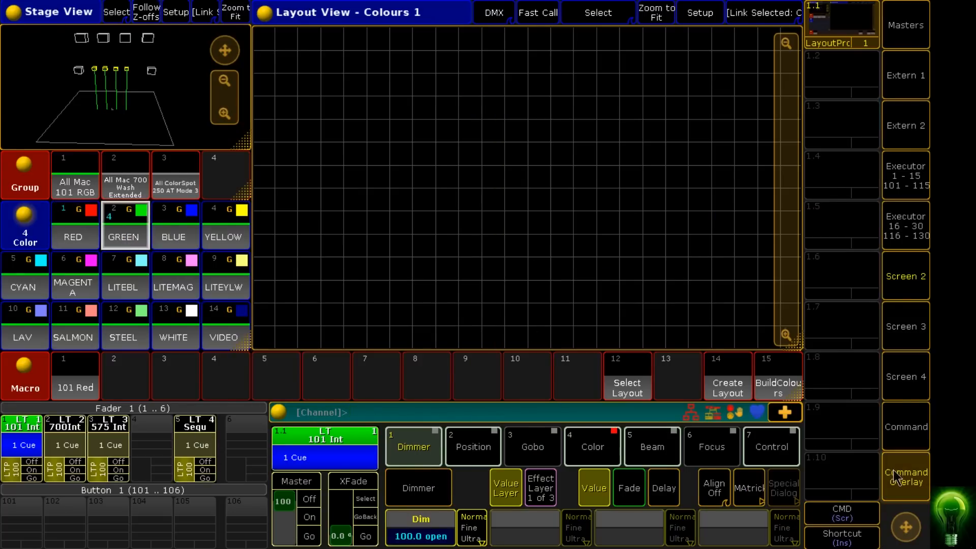
{"action": "left_click", "coordinate": [896, 478]}
{"action": "left_click", "coordinate": [531, 518]}
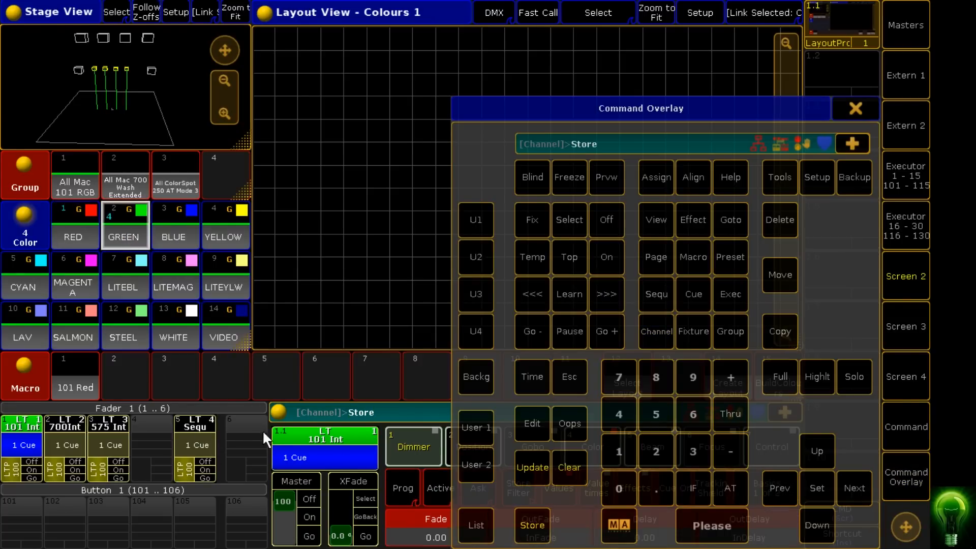
{"action": "left_click", "coordinate": [183, 420]}
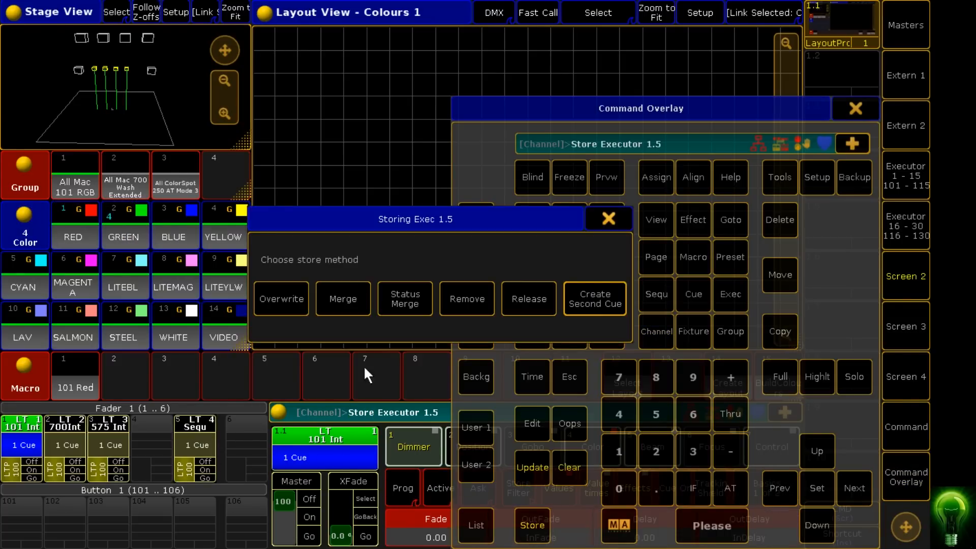
{"action": "left_click", "coordinate": [600, 300]}
{"action": "left_click", "coordinate": [856, 108]}
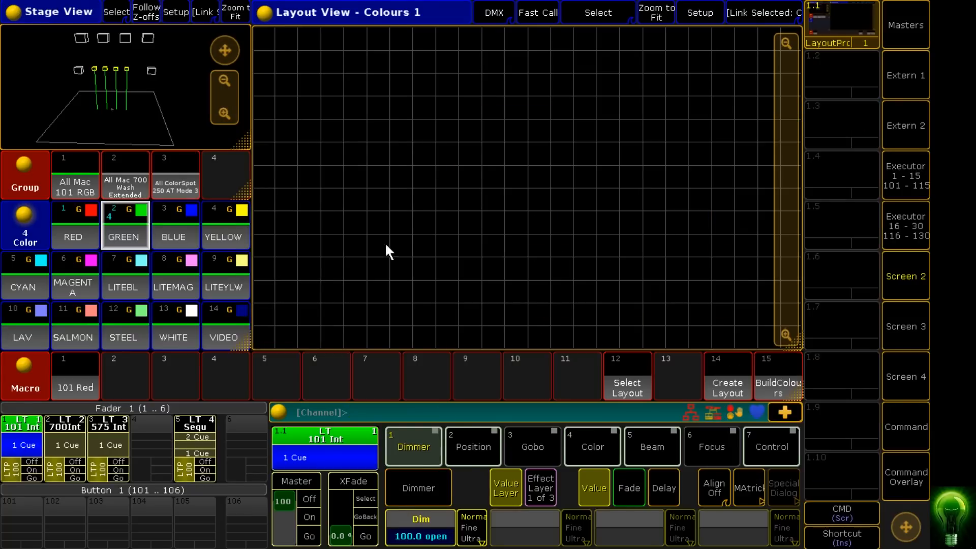
Step: Apply the BLUE preset to the selected fixtures and store it as the third cue on executor 5
{"action": "left_click", "coordinate": [165, 225]}
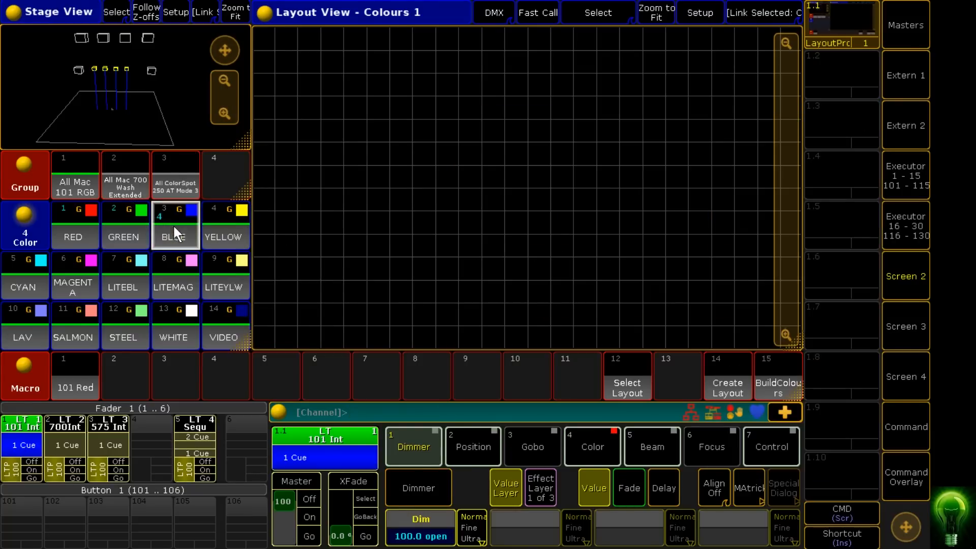
{"action": "left_click", "coordinate": [920, 479]}
{"action": "left_click", "coordinate": [541, 519]}
{"action": "left_click", "coordinate": [194, 420]}
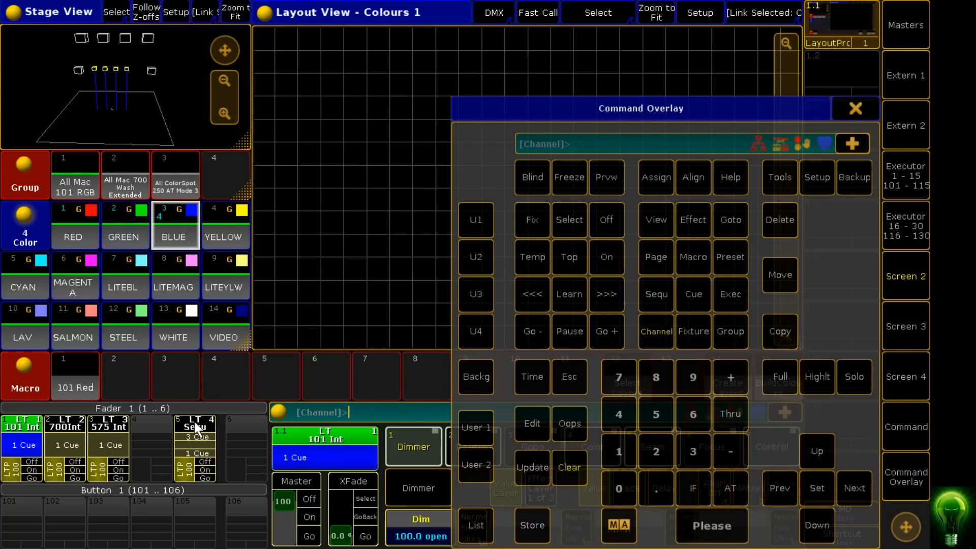
{"action": "left_click", "coordinate": [870, 117]}
Step: Apply the YELLOW preset to the selected fixtures and store it as the fourth cue on executor 5
{"action": "left_click", "coordinate": [231, 223]}
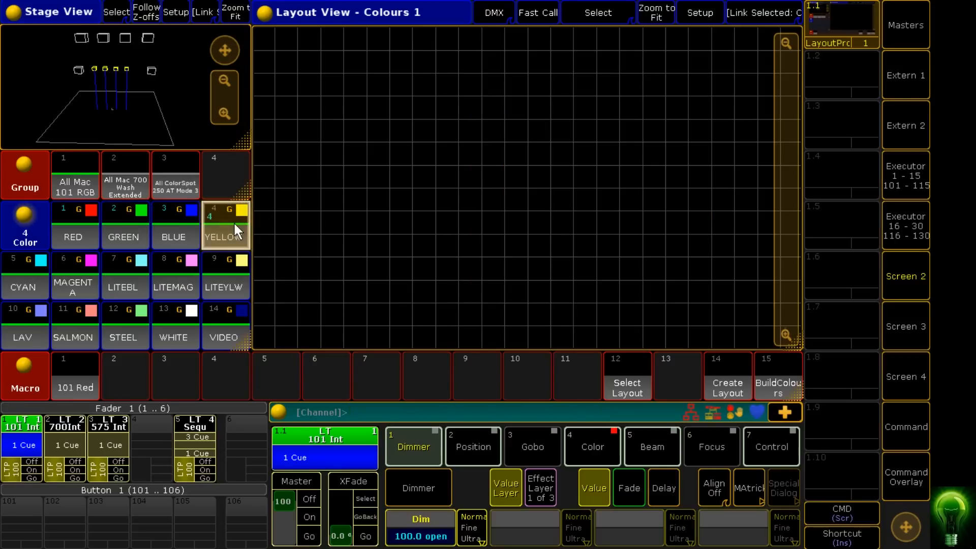
{"action": "left_click", "coordinate": [900, 466]}
{"action": "left_click", "coordinate": [533, 523]}
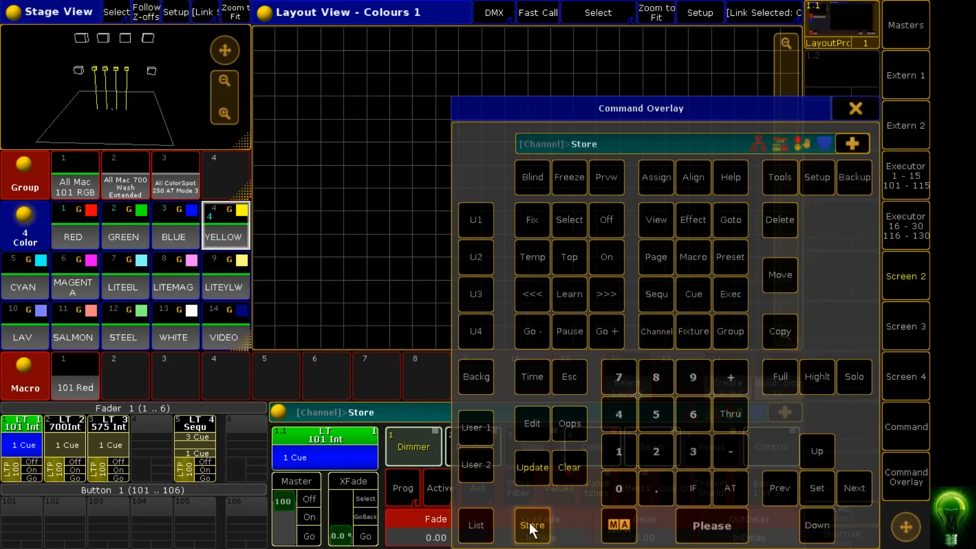
{"action": "left_click", "coordinate": [199, 419]}
{"action": "left_click", "coordinate": [855, 108]}
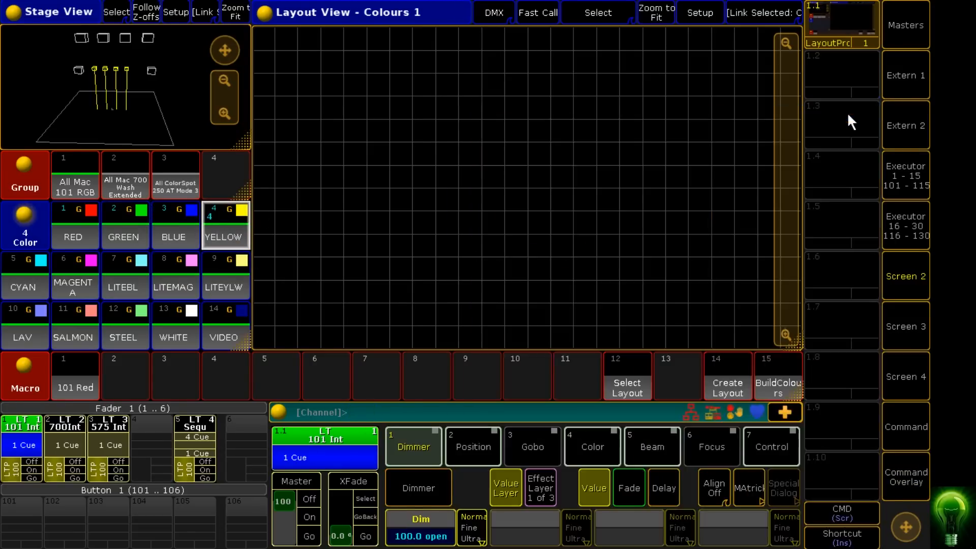
Step: Apply the WHITE preset to the selected fixtures and store it as the fifth cue on executor 5
{"action": "left_click", "coordinate": [171, 324]}
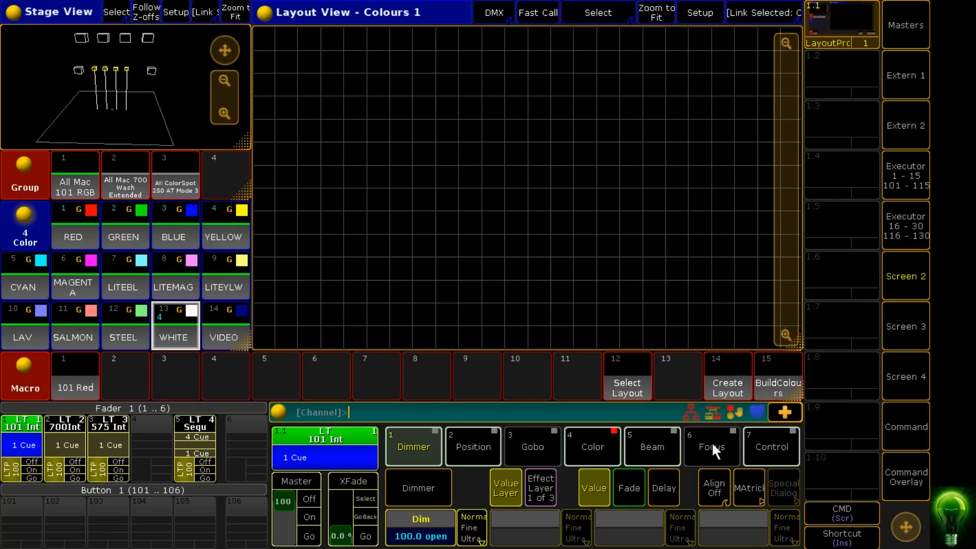
{"action": "left_click", "coordinate": [897, 470]}
{"action": "left_click", "coordinate": [533, 524]}
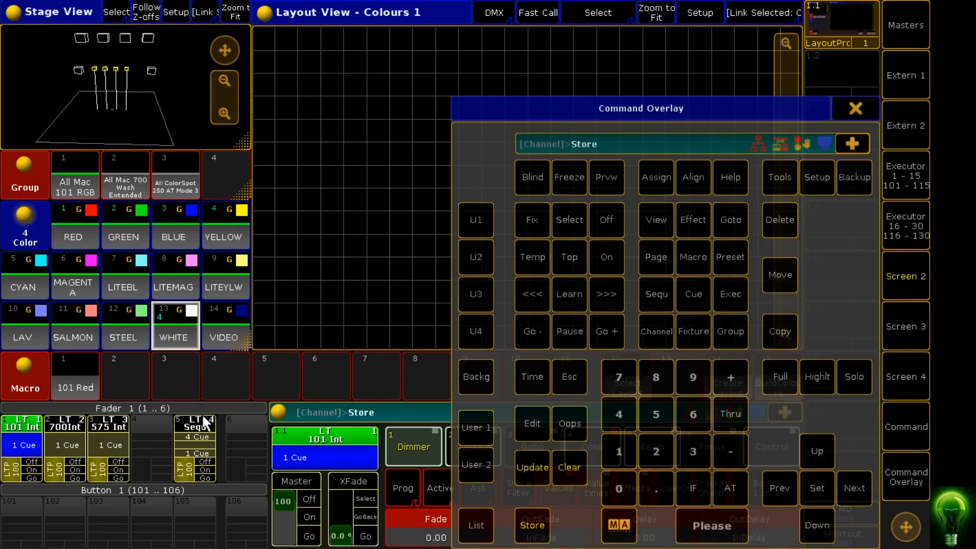
{"action": "left_click", "coordinate": [203, 420]}
{"action": "left_click", "coordinate": [856, 109]}
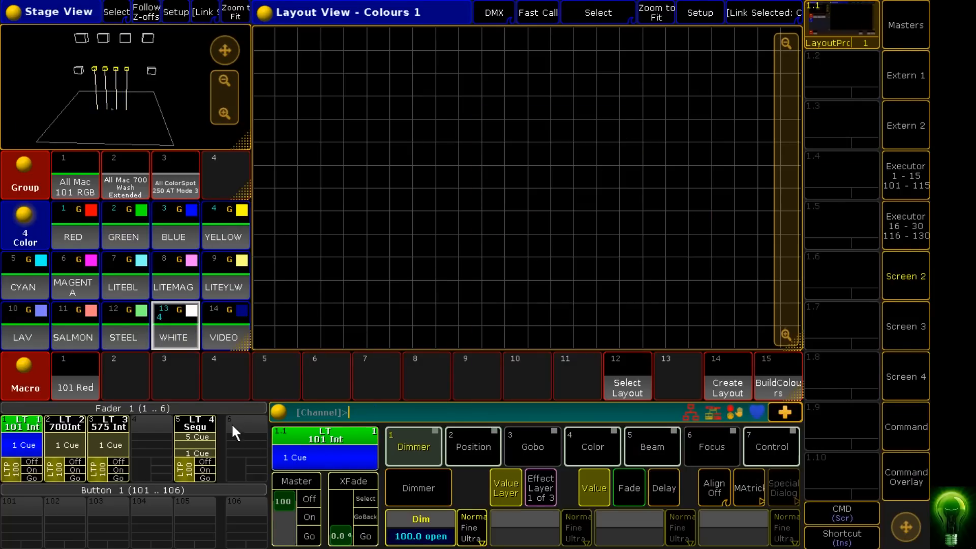
Step: Open the cue list of executor 5 and name all five cues Red
{"action": "left_click", "coordinate": [201, 429]}
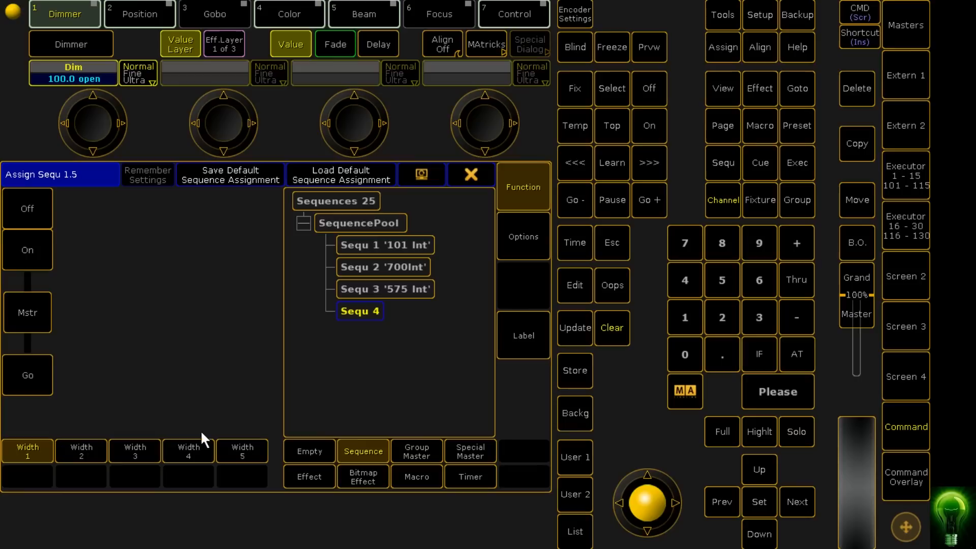
{"action": "left_click", "coordinate": [470, 174]}
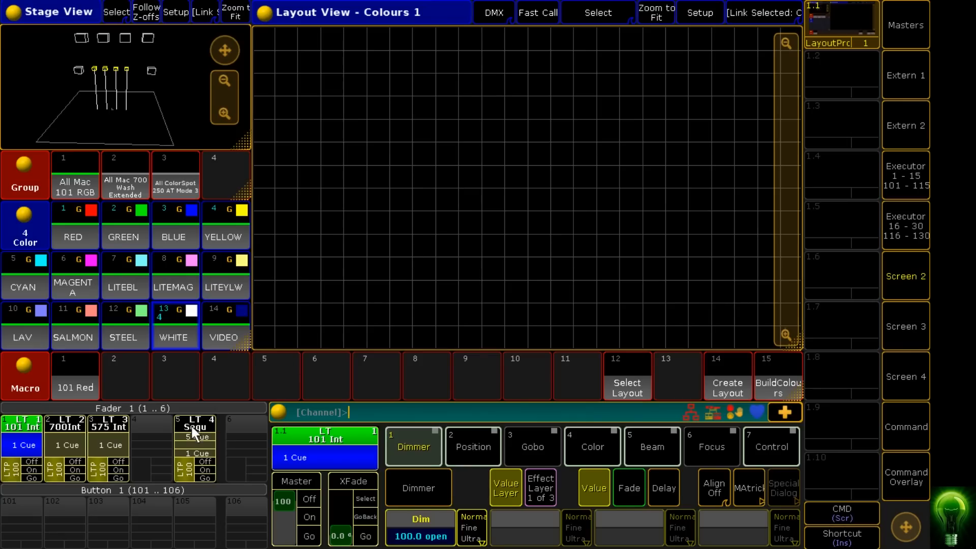
{"action": "left_click", "coordinate": [198, 444]}
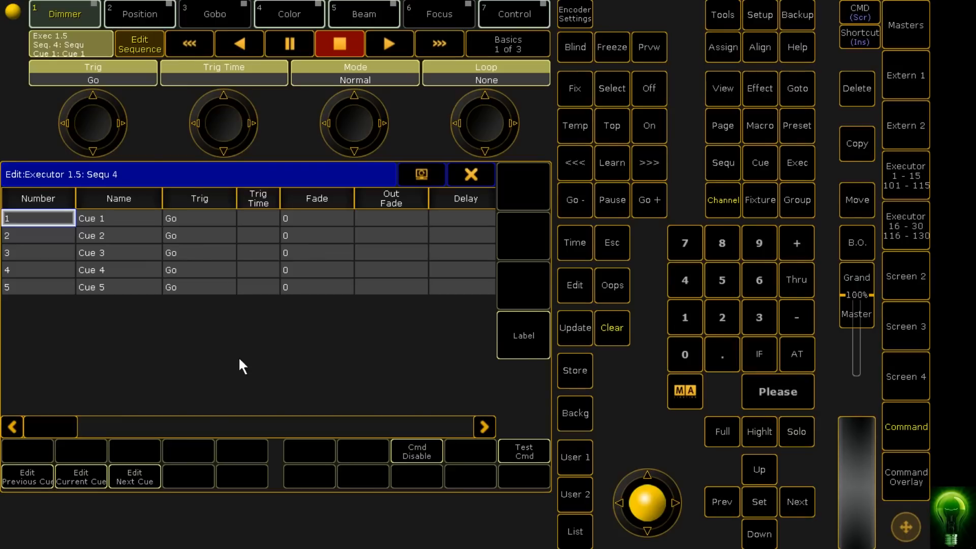
{"action": "left_click_drag", "start_coordinate": [110, 222], "coordinate": [117, 300]}
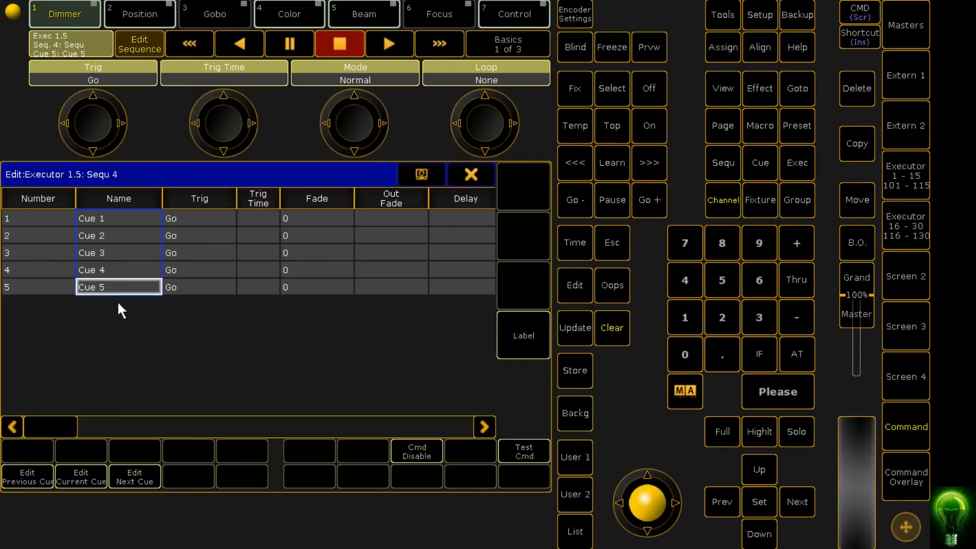
{"action": "right_click", "coordinate": [171, 328]}
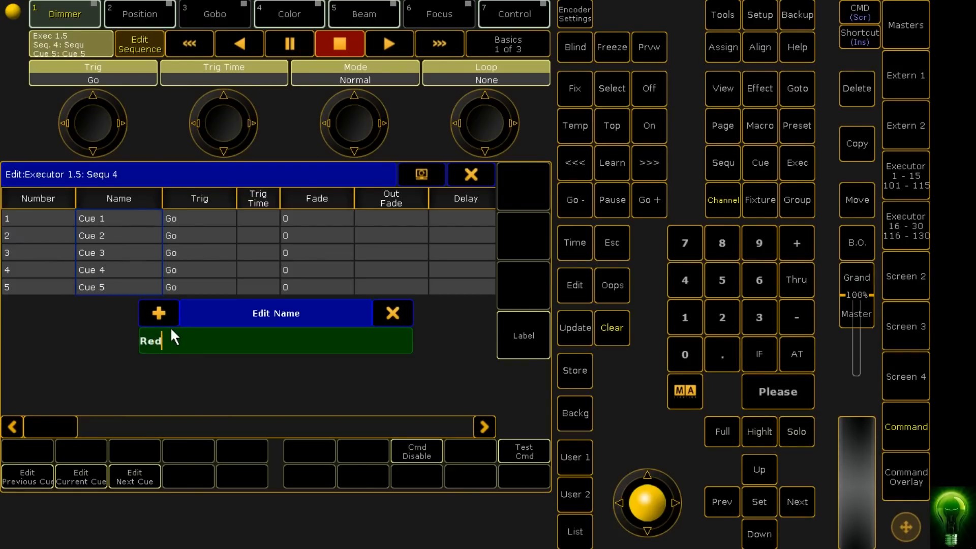
{"action": "key", "text": "Return"}
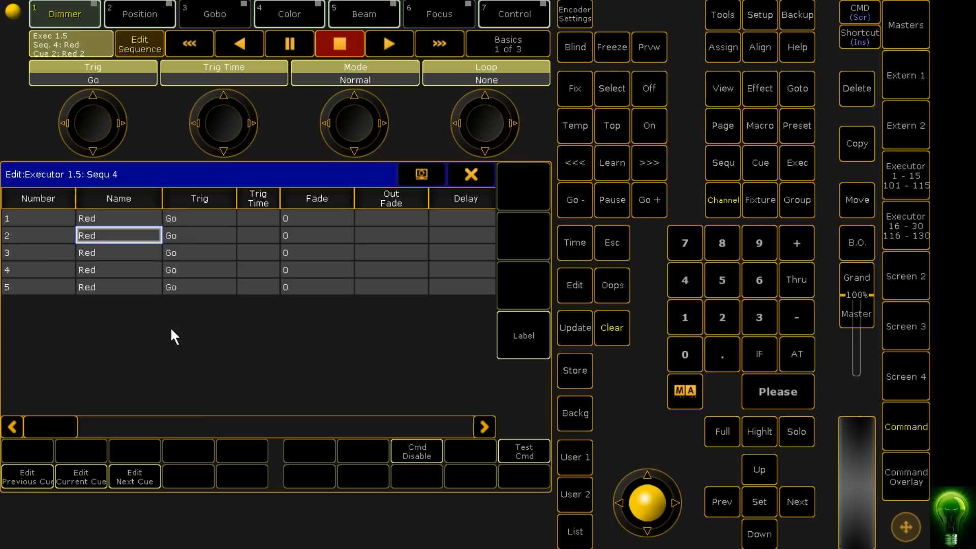
Step: Rename cues 2 to 5 on executor 5 as Green, Blue, Yellow and White, and close the cue list
{"action": "right_click", "coordinate": [170, 329]}
{"action": "type", "text": "Green"}
{"action": "key", "text": "Return"}
{"action": "right_click", "coordinate": [171, 330]}
{"action": "type", "text": "Blue"}
{"action": "key", "text": "Return"}
{"action": "right_click", "coordinate": [170, 328]}
{"action": "type", "text": "Yel"}
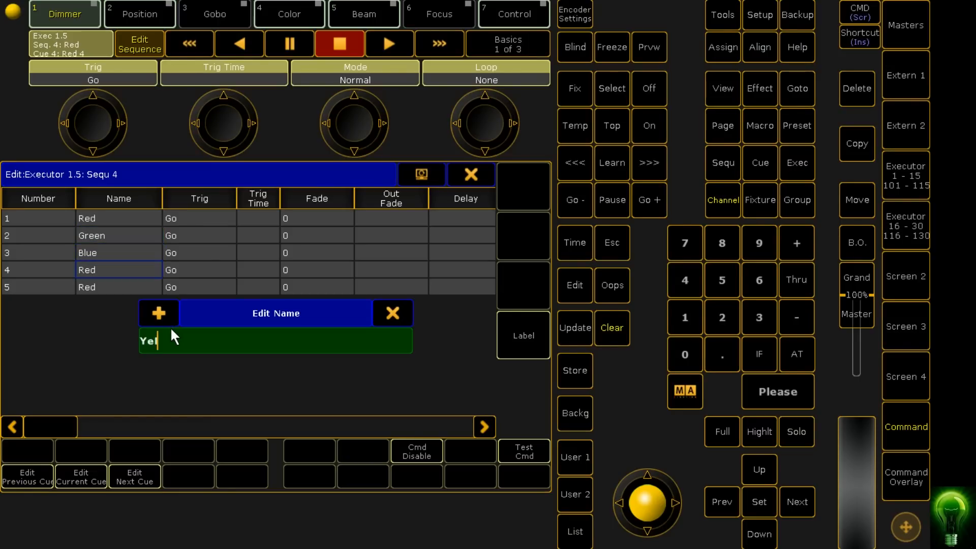
{"action": "type", "text": "low"}
{"action": "key", "text": "Return"}
{"action": "right_click", "coordinate": [170, 328]}
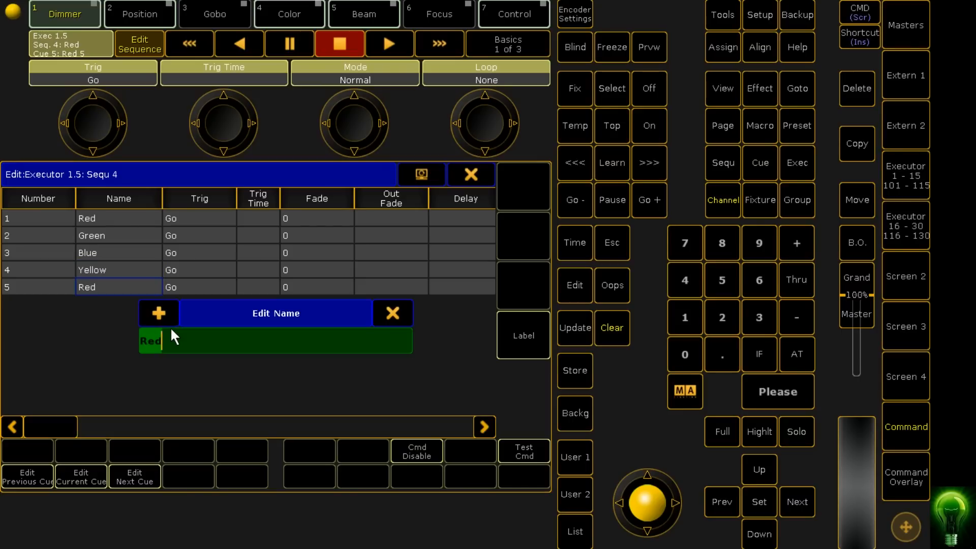
{"action": "key", "text": "Return"}
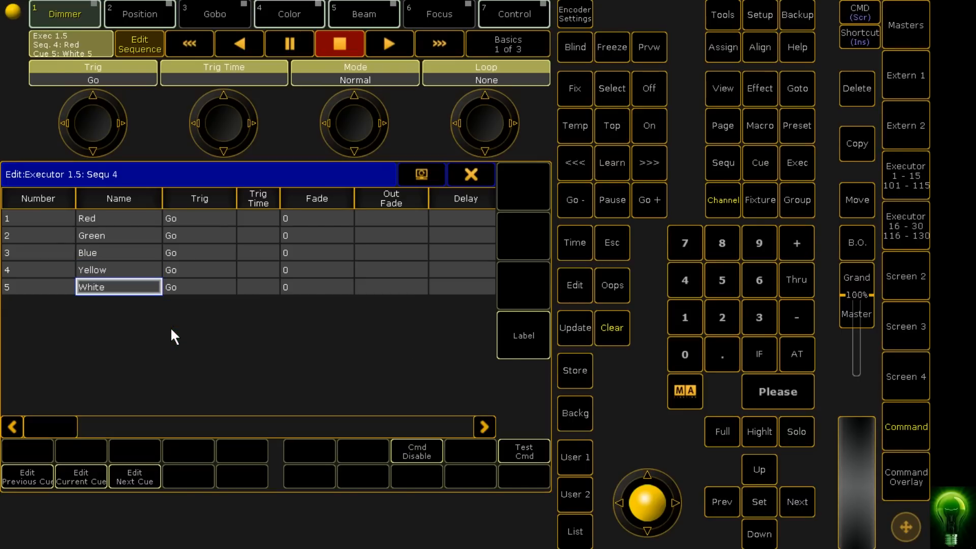
{"action": "left_click", "coordinate": [470, 175]}
Step: Start the Red cue on executor 5 and label the executor's sequence 101Color
{"action": "left_click", "coordinate": [207, 477]}
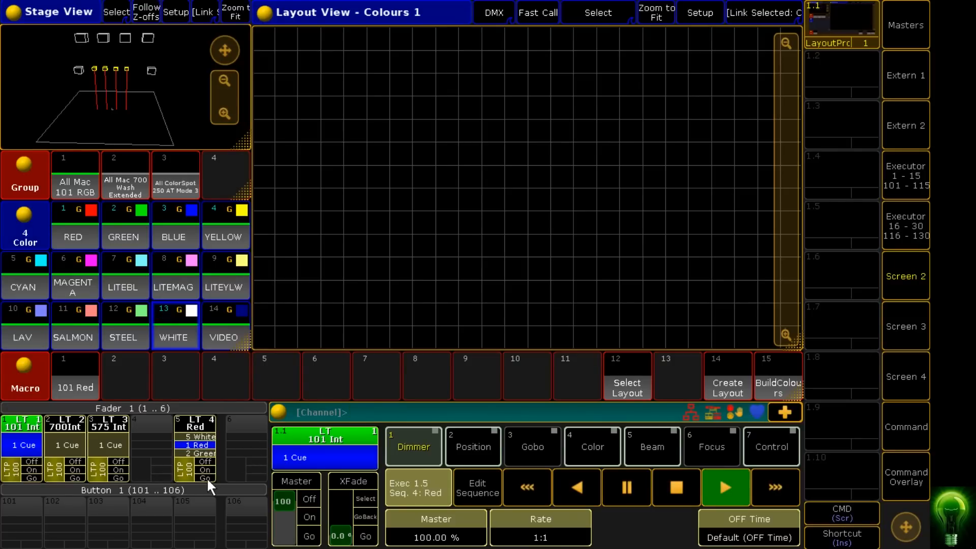
{"action": "left_click", "coordinate": [206, 477]}
{"action": "left_click", "coordinate": [206, 477]}
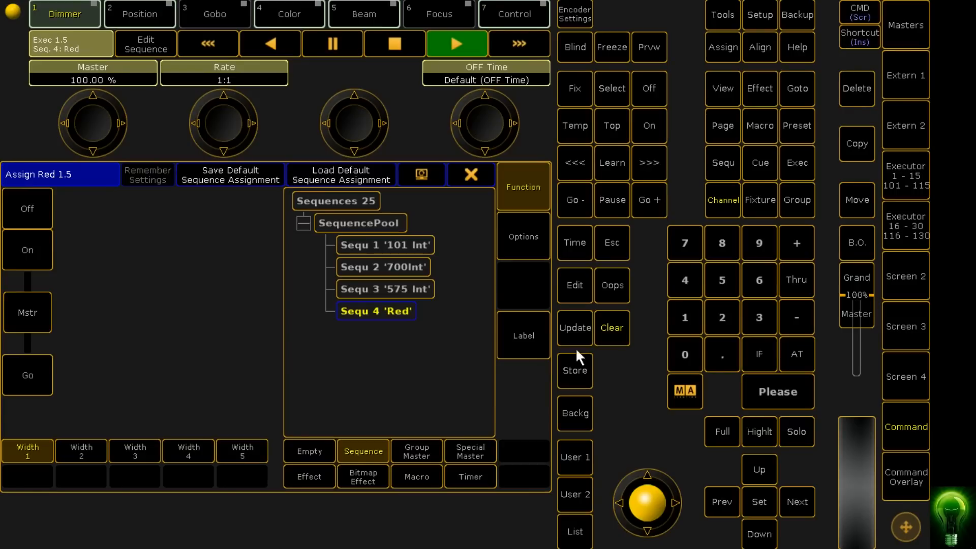
{"action": "left_click", "coordinate": [523, 339]}
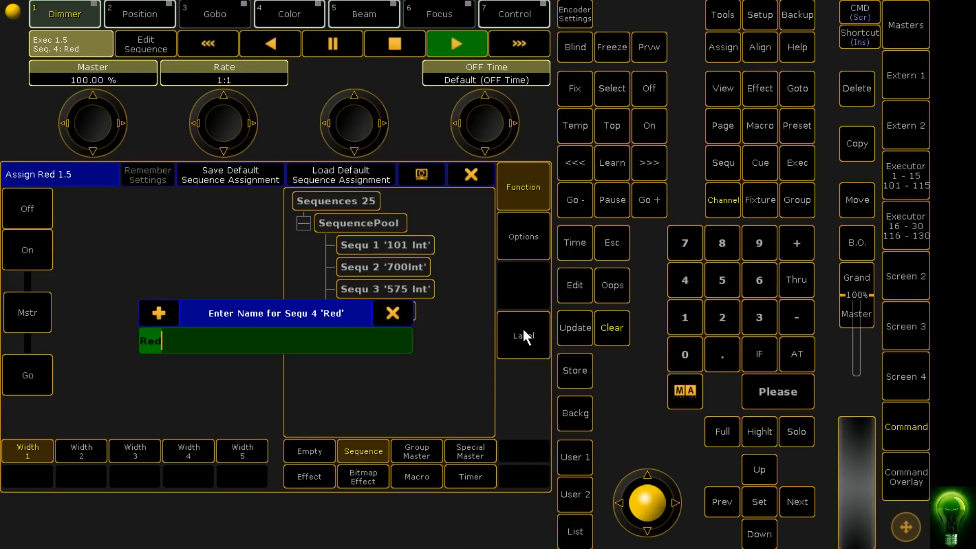
{"action": "type", "text": "191"}
{"action": "key", "text": "BackSpace"}
{"action": "key", "text": "BackSpace"}
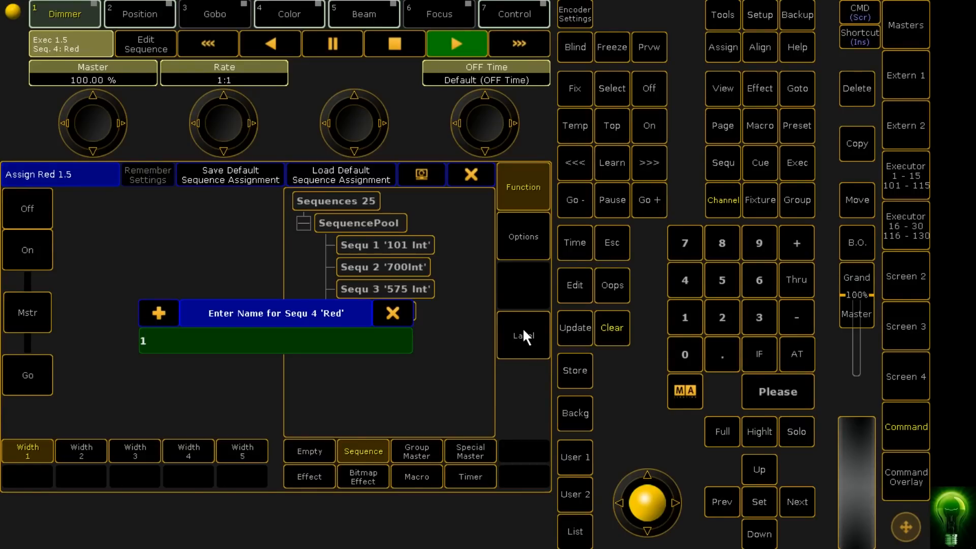
{"action": "type", "text": "9"}
{"action": "key", "text": "BackSpace"}
{"action": "type", "text": "01Colo"}
{"action": "key", "text": "BackSpace"}
{"action": "type", "text": "or"}
{"action": "key", "text": "Return"}
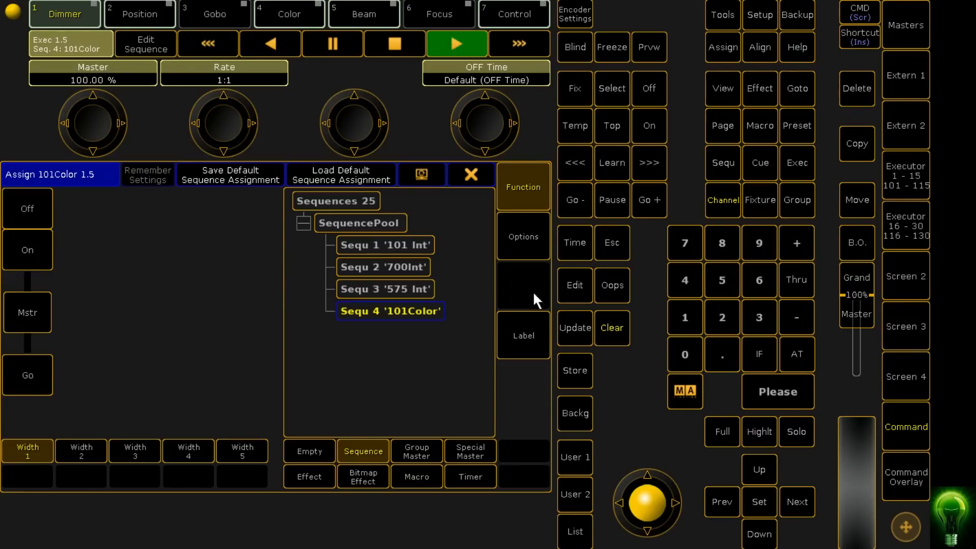
{"action": "left_click", "coordinate": [479, 175]}
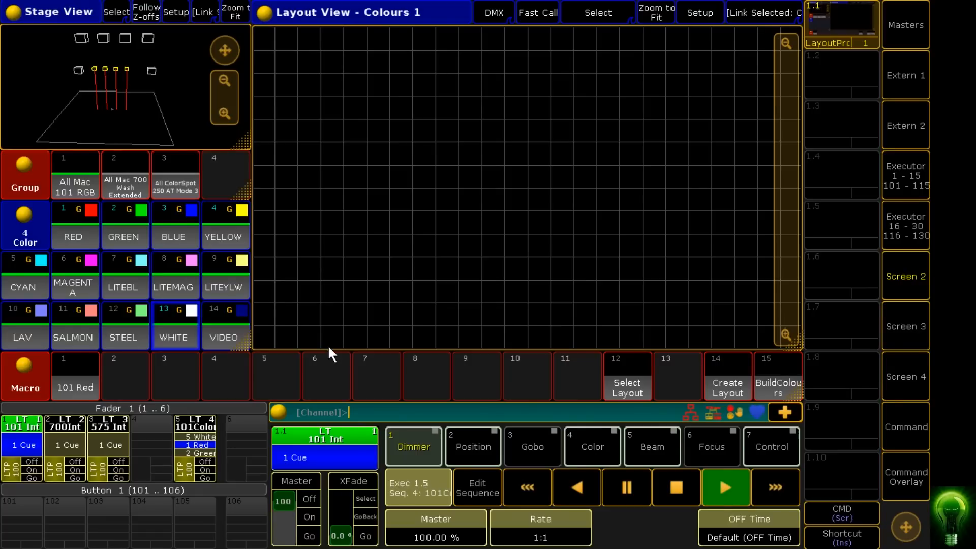
Step: Clear the programmer and swap the running executors from 101Color and 101 Int to 700Int
{"action": "left_click", "coordinate": [900, 490]}
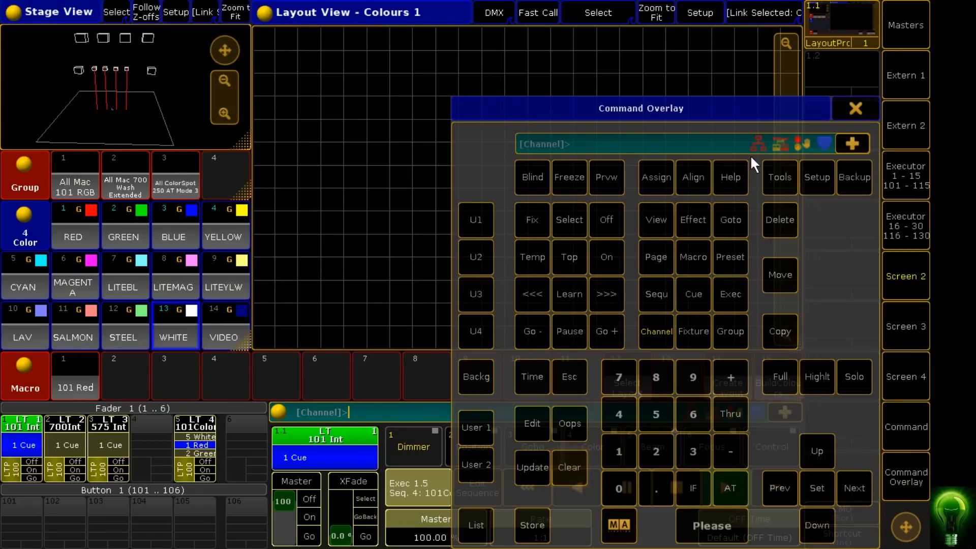
{"action": "left_click", "coordinate": [855, 109]}
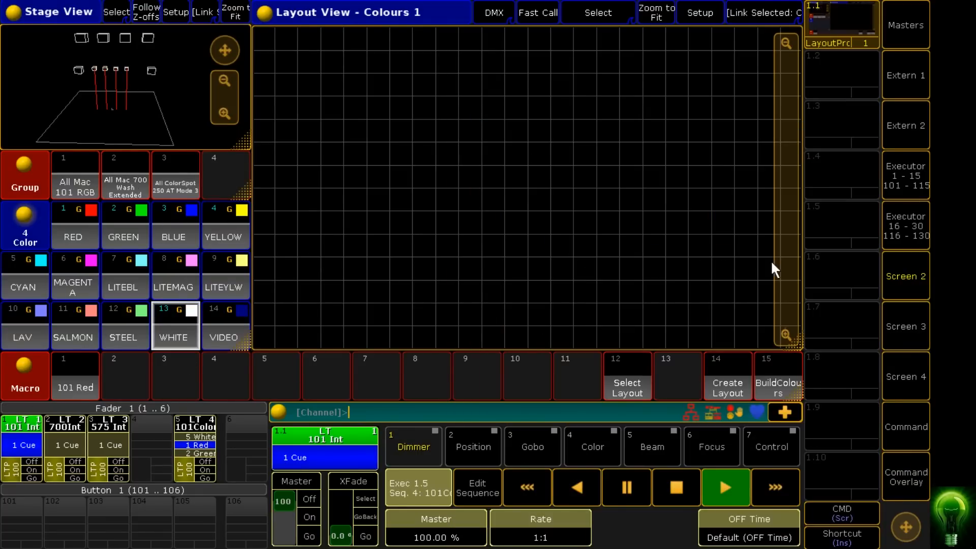
{"action": "left_click", "coordinate": [205, 461]}
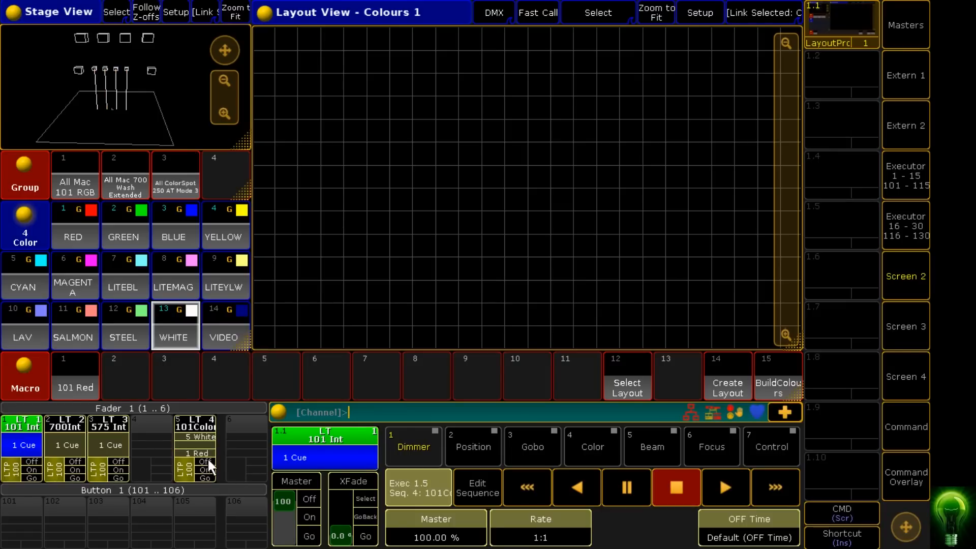
{"action": "left_click", "coordinate": [31, 460]}
{"action": "left_click", "coordinate": [77, 479]}
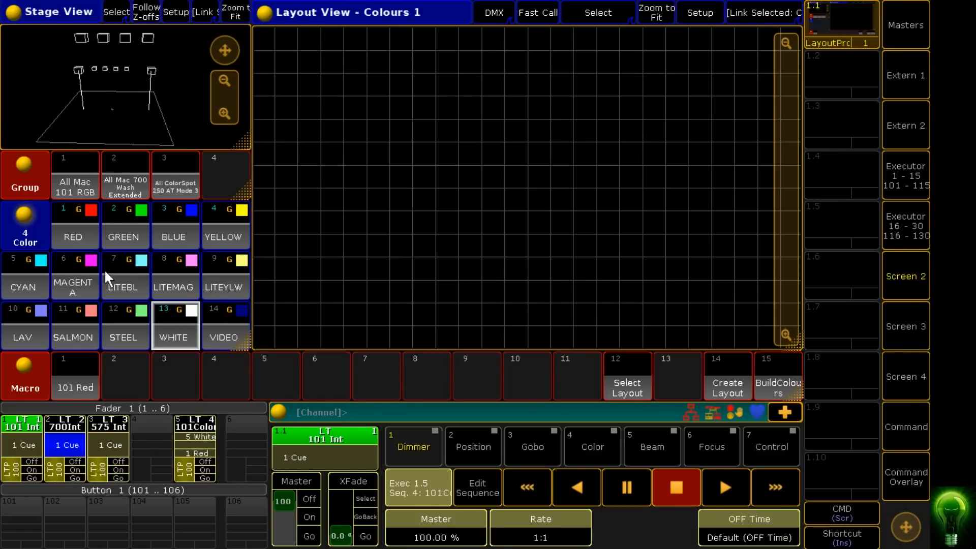
Step: Apply the RED color preset to the All Mac 700 Wash Extended group and store it on empty fader executor 6
{"action": "left_click", "coordinate": [130, 187]}
{"action": "left_click", "coordinate": [73, 231]}
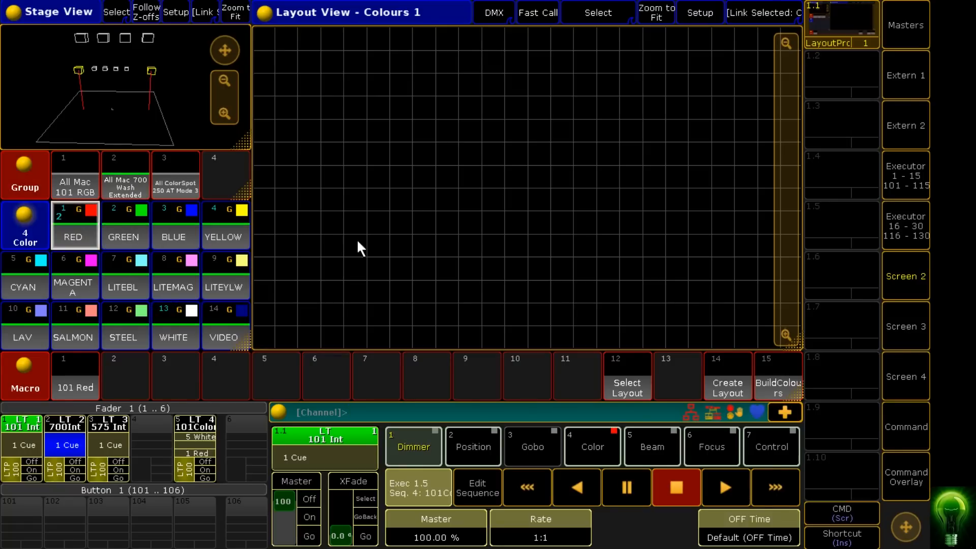
{"action": "left_click", "coordinate": [906, 477]}
{"action": "left_click", "coordinate": [539, 525]}
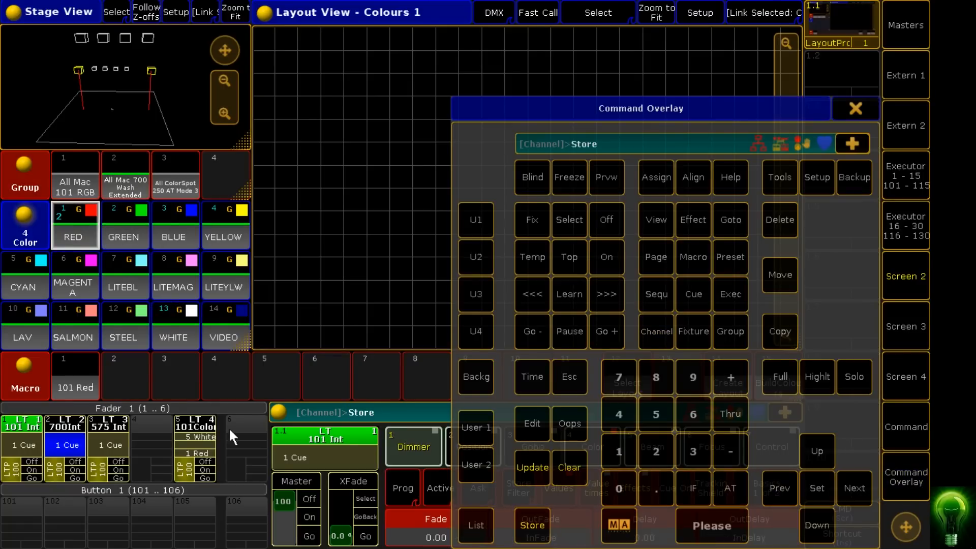
{"action": "left_click", "coordinate": [238, 427]}
{"action": "left_click", "coordinate": [862, 111]}
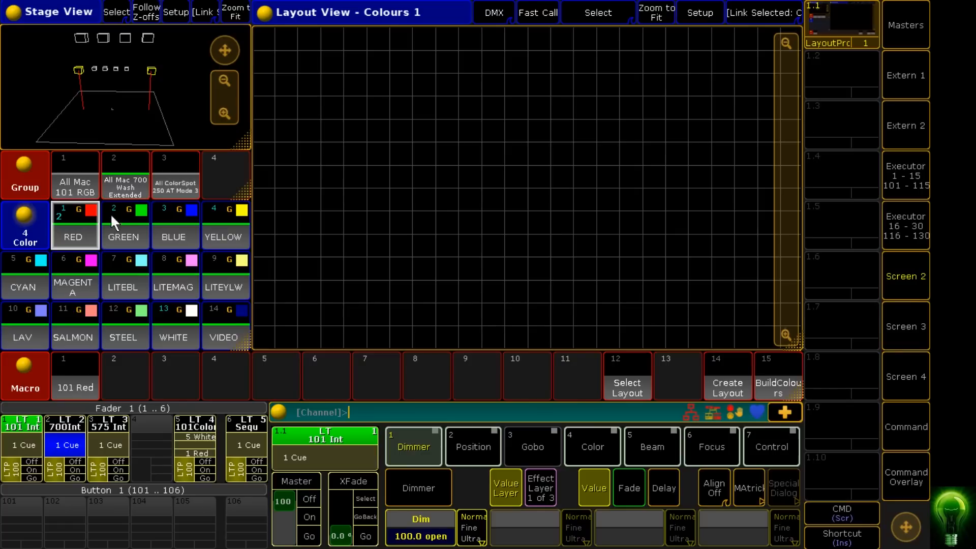
Step: Apply the GREEN preset to the selected Mac 700 fixtures and store it as the second cue on executor 6
{"action": "left_click", "coordinate": [111, 212]}
{"action": "left_click", "coordinate": [905, 483]}
{"action": "left_click", "coordinate": [538, 524]}
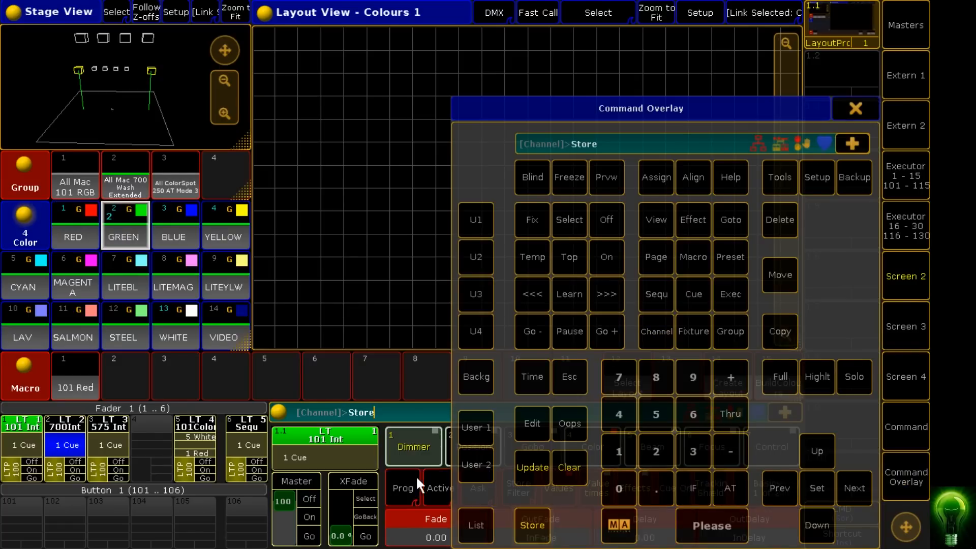
{"action": "left_click", "coordinate": [246, 447]}
{"action": "left_click", "coordinate": [618, 305]}
Step: Store the BLUE and YELLOW presets for the selected Mac 700 fixtures as the third and fourth cues on executor 6
{"action": "left_click", "coordinate": [176, 221]}
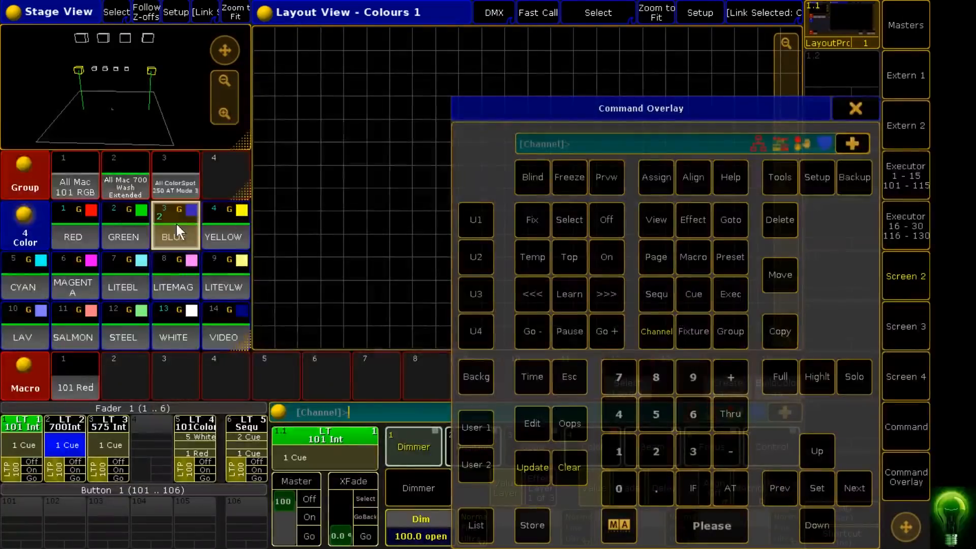
{"action": "left_click", "coordinate": [534, 523]}
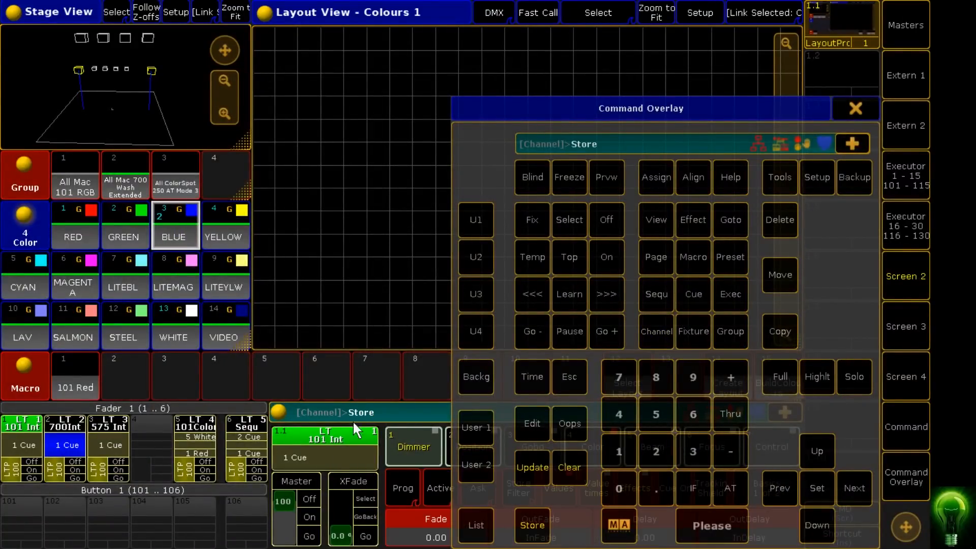
{"action": "left_click", "coordinate": [257, 429]}
{"action": "left_click", "coordinate": [236, 235]}
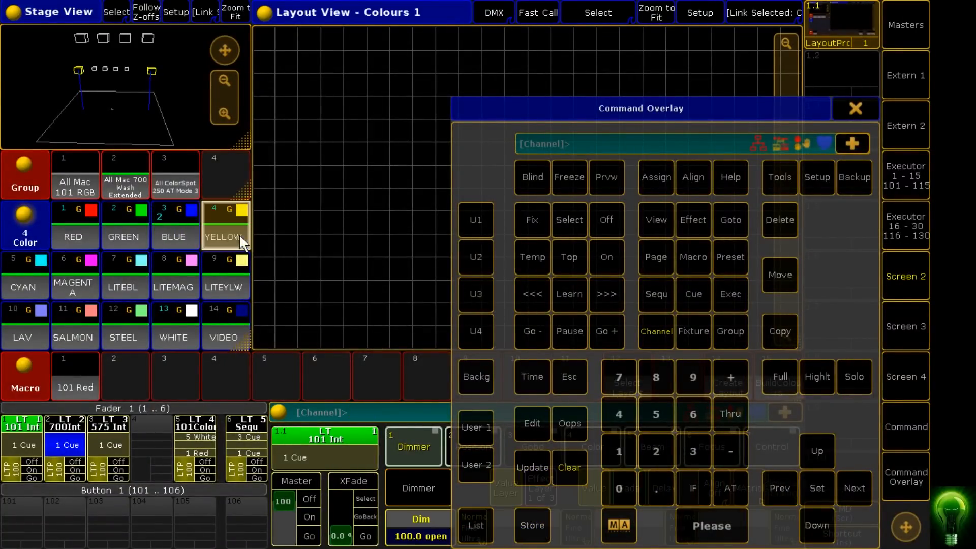
{"action": "left_click", "coordinate": [532, 523]}
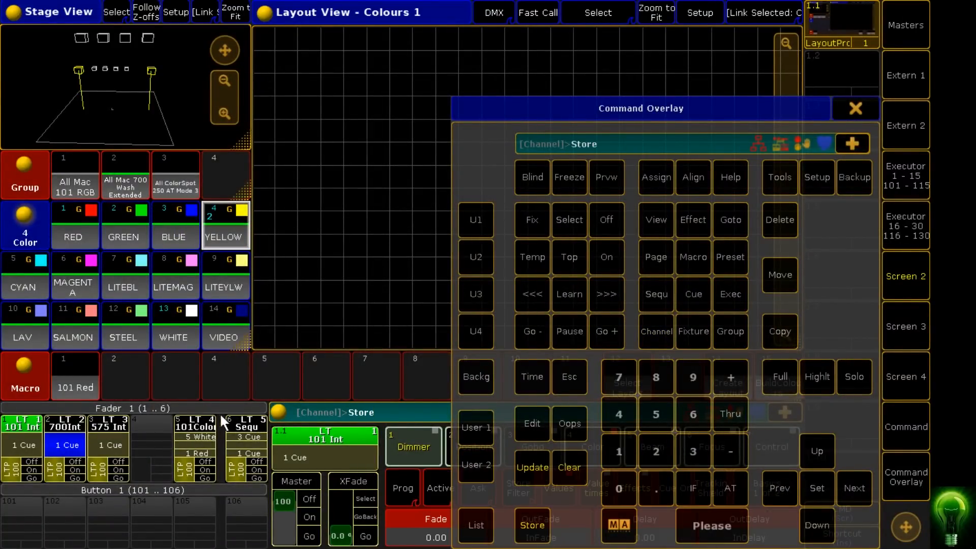
{"action": "left_click", "coordinate": [245, 432]}
Step: Apply the WHITE preset to the selected Mac 700 fixtures and store it as the fifth cue on executor 6
{"action": "left_click", "coordinate": [181, 324]}
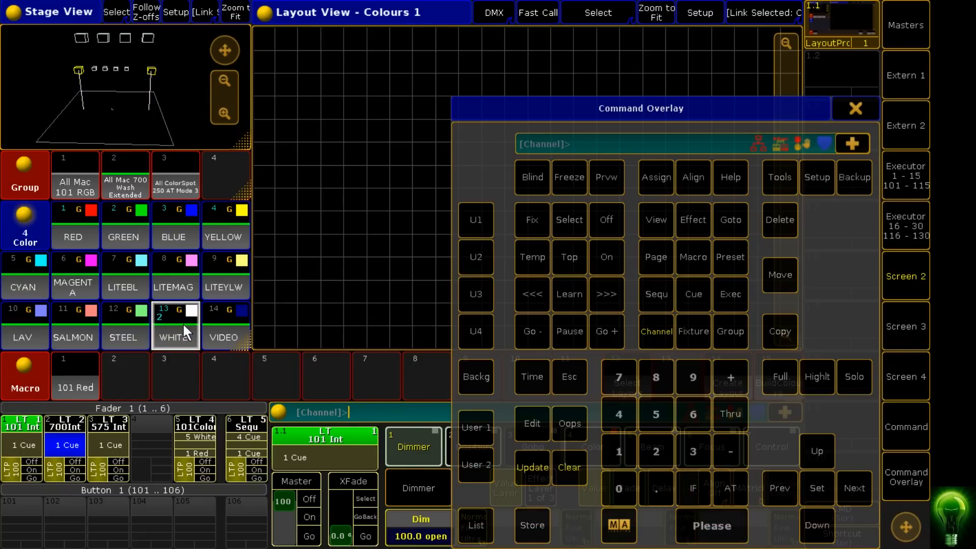
{"action": "left_click", "coordinate": [529, 524]}
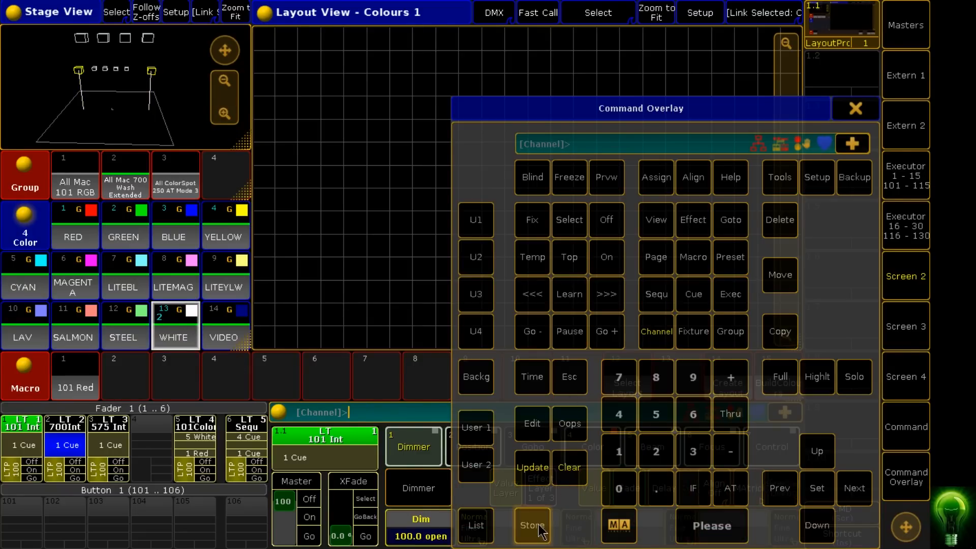
{"action": "left_click", "coordinate": [249, 427]}
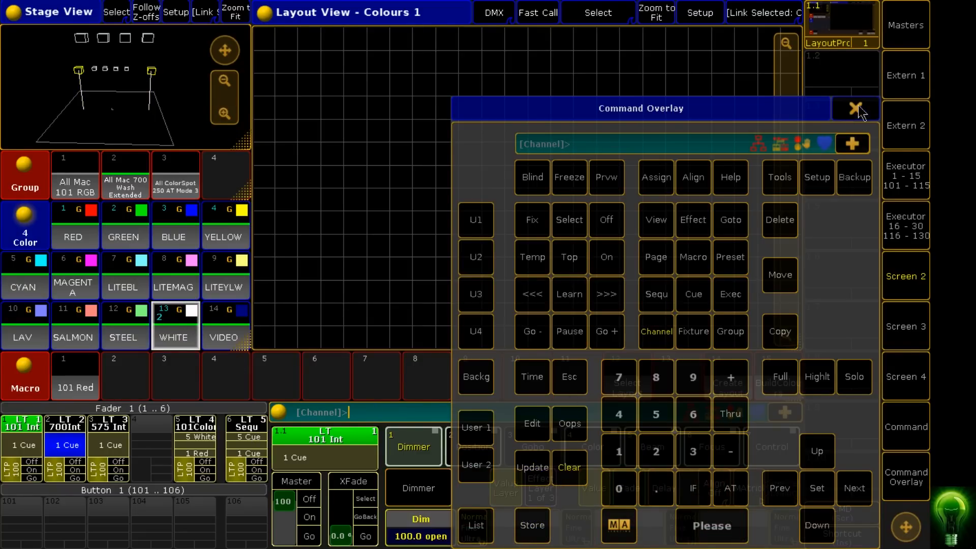
Step: Clear the fixture selection and the programmer values
{"action": "left_click", "coordinate": [915, 481]}
{"action": "left_click", "coordinate": [894, 475]}
{"action": "left_click", "coordinate": [571, 467]}
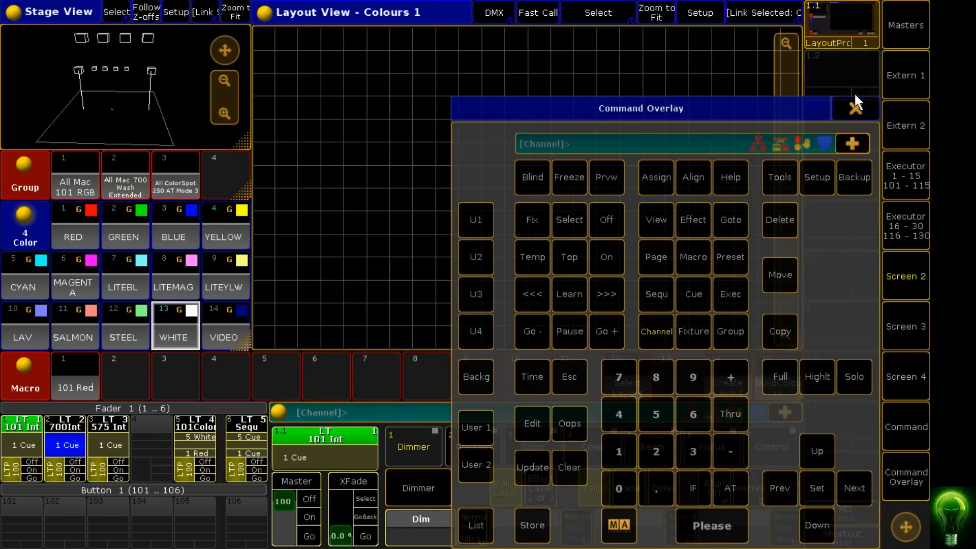
{"action": "left_click", "coordinate": [855, 109]}
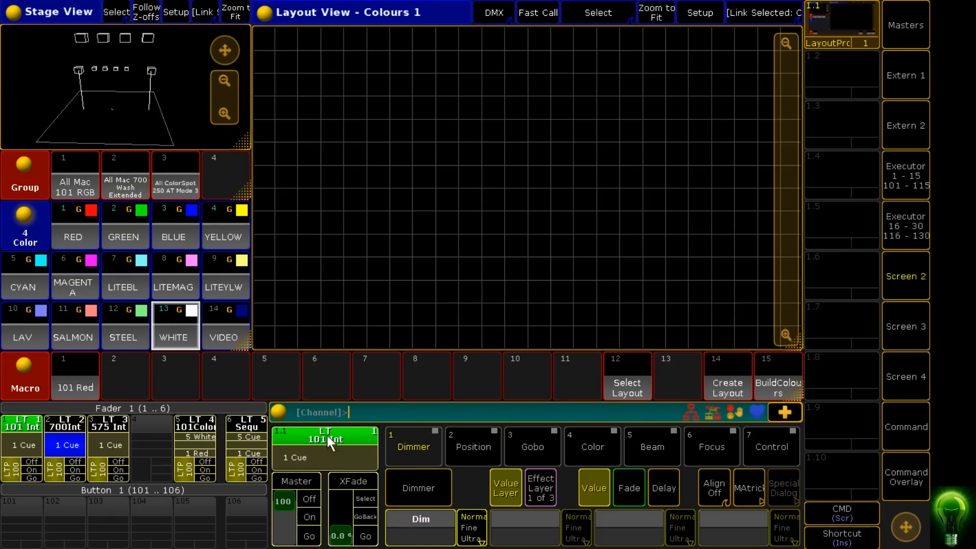
Step: Step executor 6 through its cues and label its sequence 700Color
{"action": "left_click", "coordinate": [253, 476]}
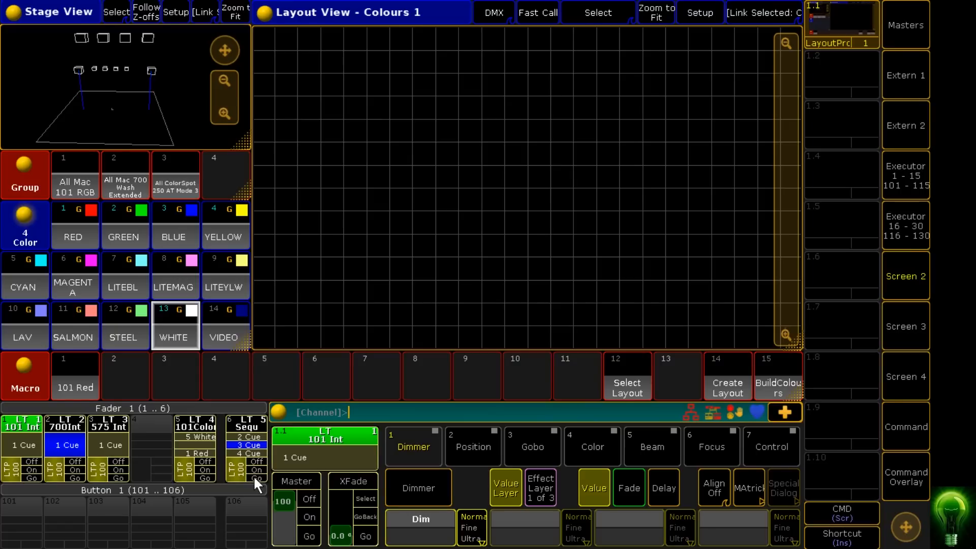
{"action": "left_click", "coordinate": [254, 477]}
{"action": "left_click", "coordinate": [251, 424]}
{"action": "left_click", "coordinate": [549, 349]}
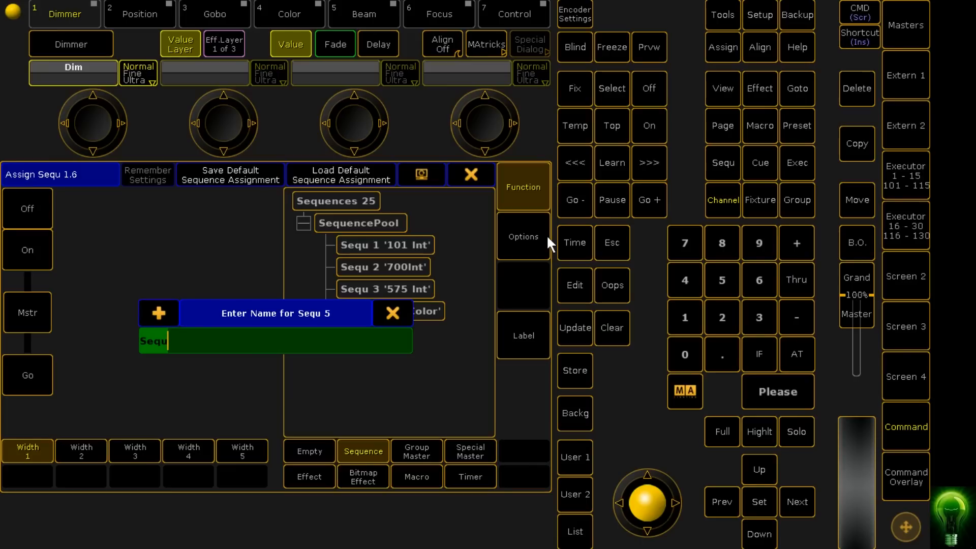
{"action": "type", "text": "700"}
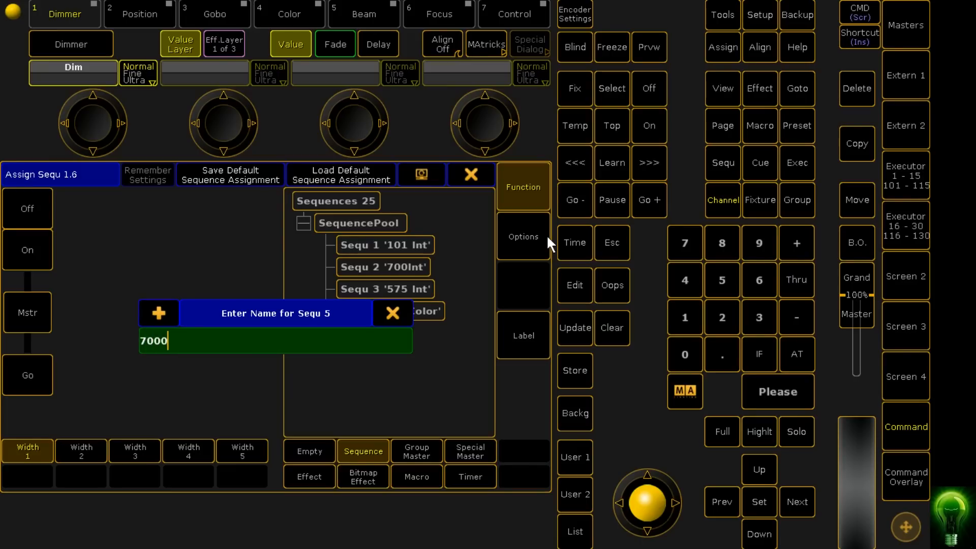
{"action": "type", "text": "Color"}
{"action": "key", "text": "Return"}
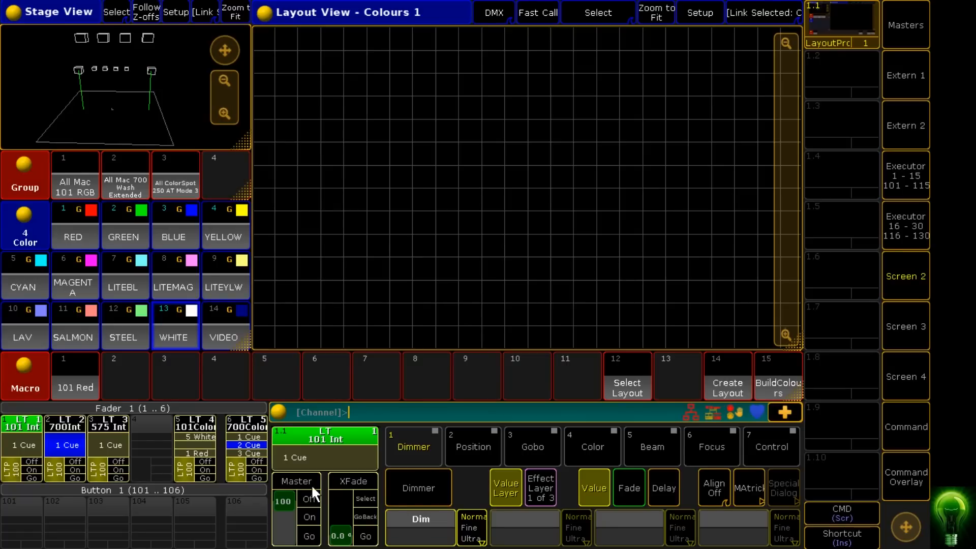
Step: Switch executor 6 off and rename the first cue of its 700Color sequence as Red
{"action": "left_click", "coordinate": [254, 460]}
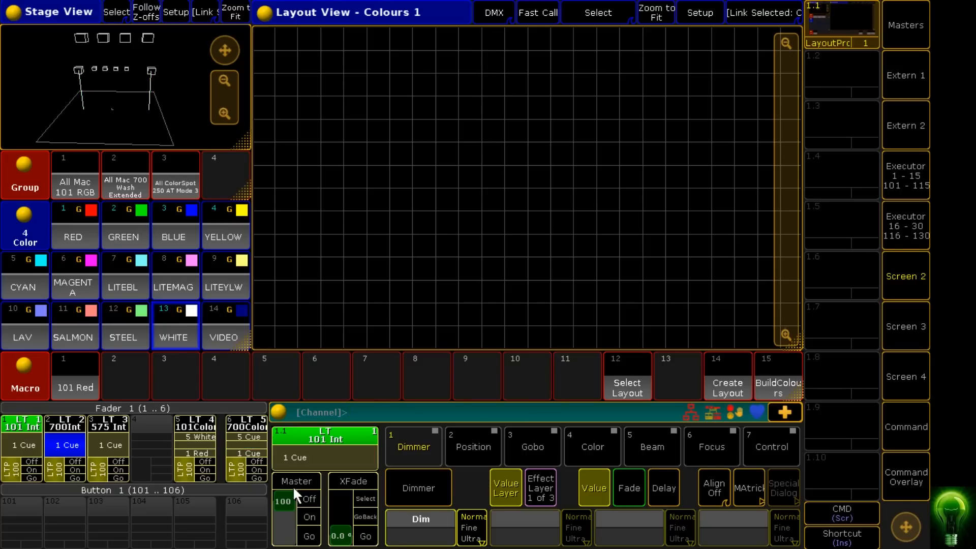
{"action": "left_click", "coordinate": [254, 442]}
{"action": "double_click", "coordinate": [99, 219]}
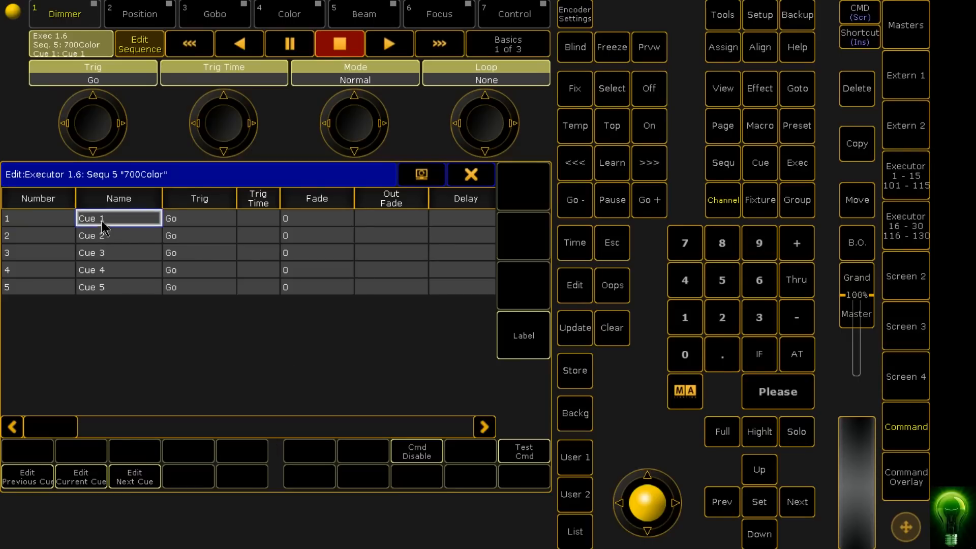
{"action": "type", "text": "Red"}
{"action": "key", "text": "Return"}
{"action": "type", "text": "Green"}
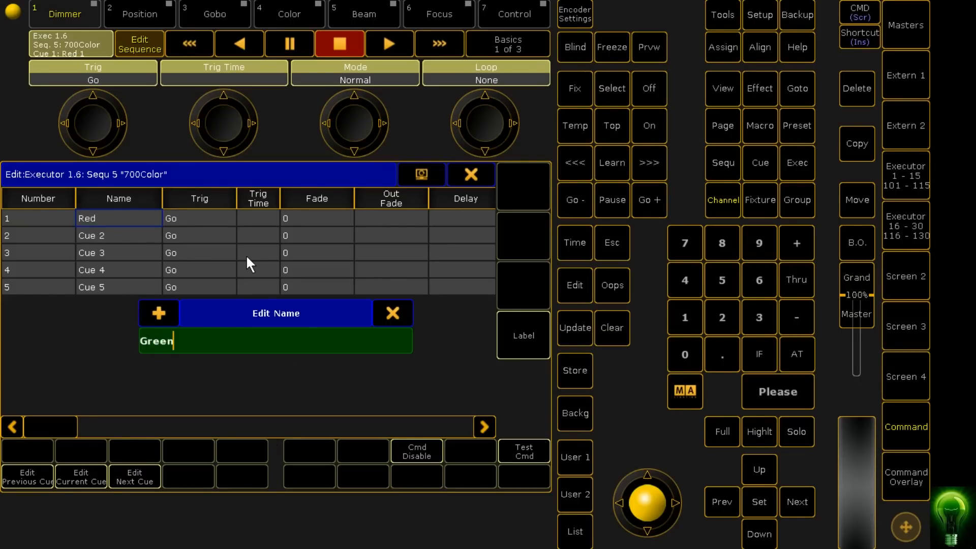
{"action": "key", "text": "Return"}
{"action": "key", "text": "Up"}
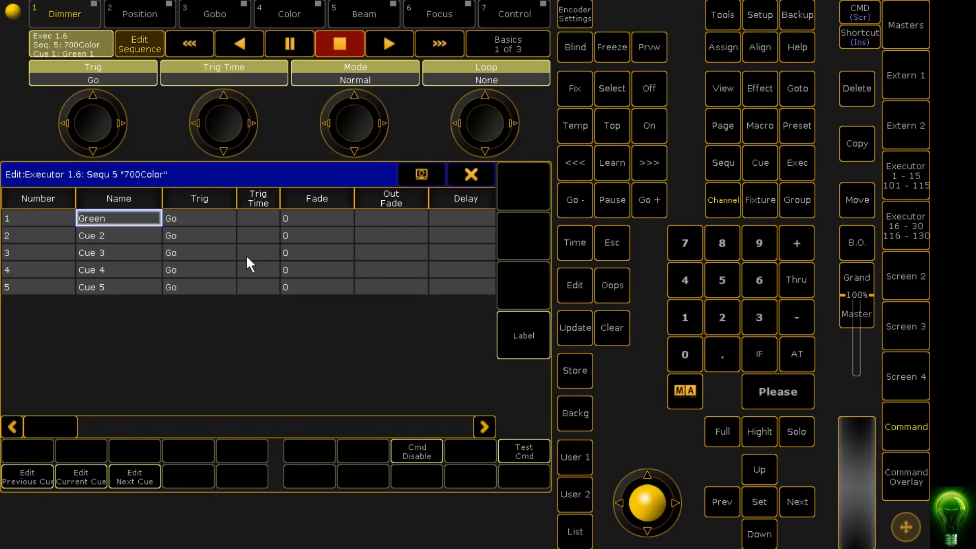
{"action": "type", "text": "REd"}
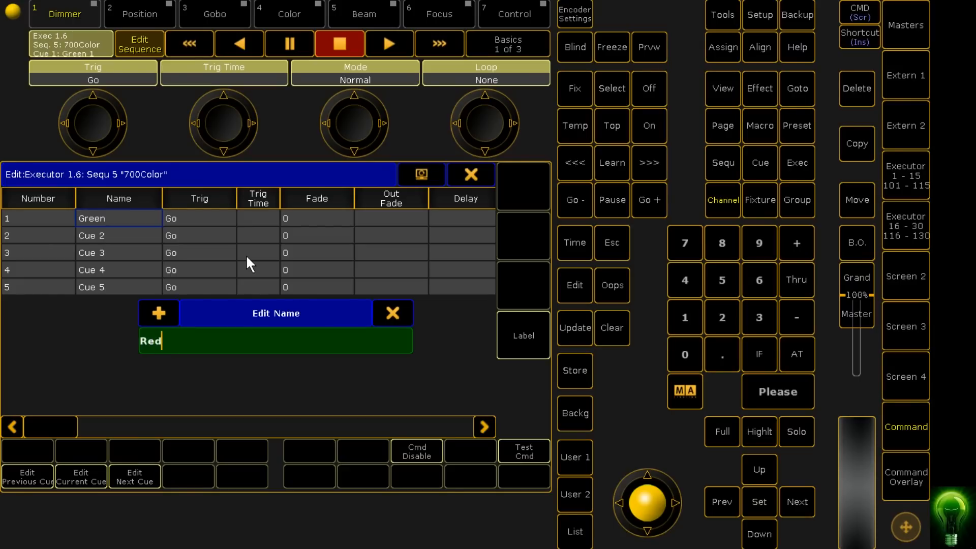
{"action": "key", "text": "Return"}
Step: Rename cues 2 to 5 of the 700Color sequence as Green, Blue, Yellow and White, and close the cue list
{"action": "type", "text": "Green"}
{"action": "key", "text": "Return"}
{"action": "type", "text": "Blue"}
{"action": "key", "text": "Return"}
{"action": "type", "text": "Yekk"}
{"action": "key", "text": "BackSpace"}
{"action": "key", "text": "BackSpace"}
{"action": "type", "text": "llow"}
{"action": "key", "text": "Return"}
{"action": "type", "text": "White"}
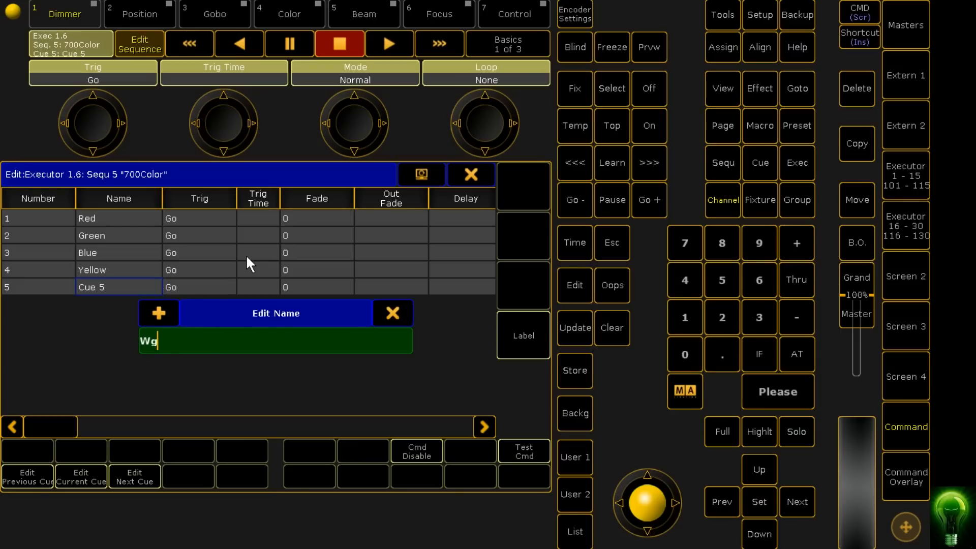
{"action": "key", "text": "Return"}
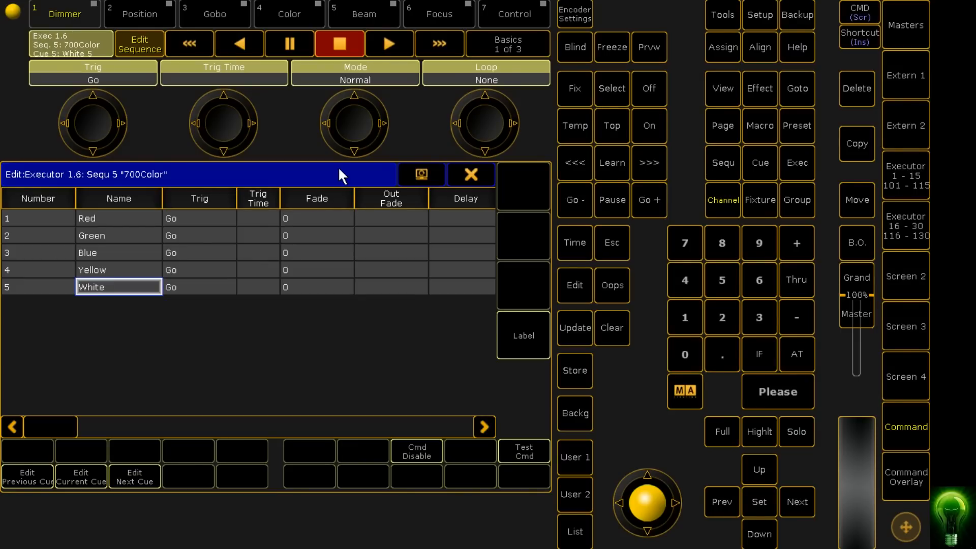
{"action": "left_click", "coordinate": [471, 175]}
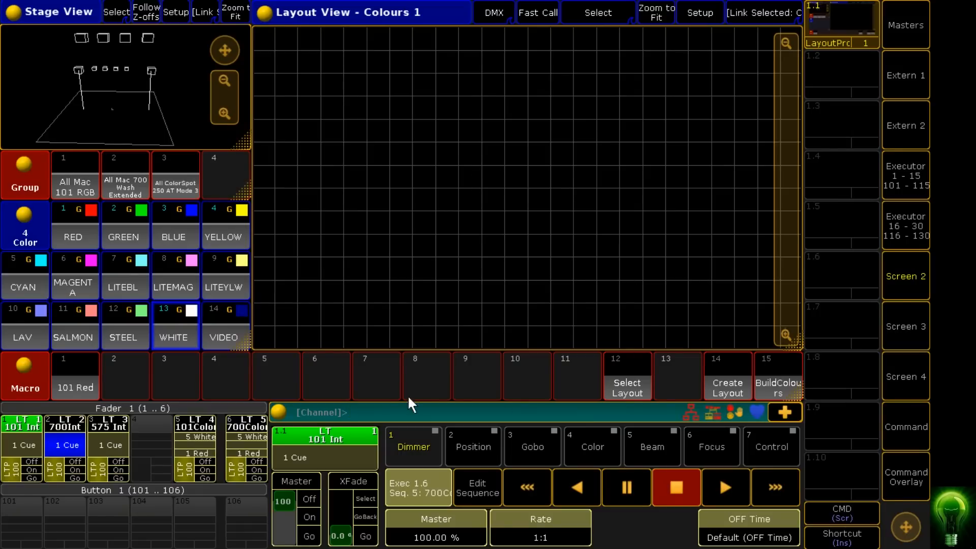
Step: Play through the named cues on executor 6 and switch the executor off
{"action": "left_click", "coordinate": [258, 477]}
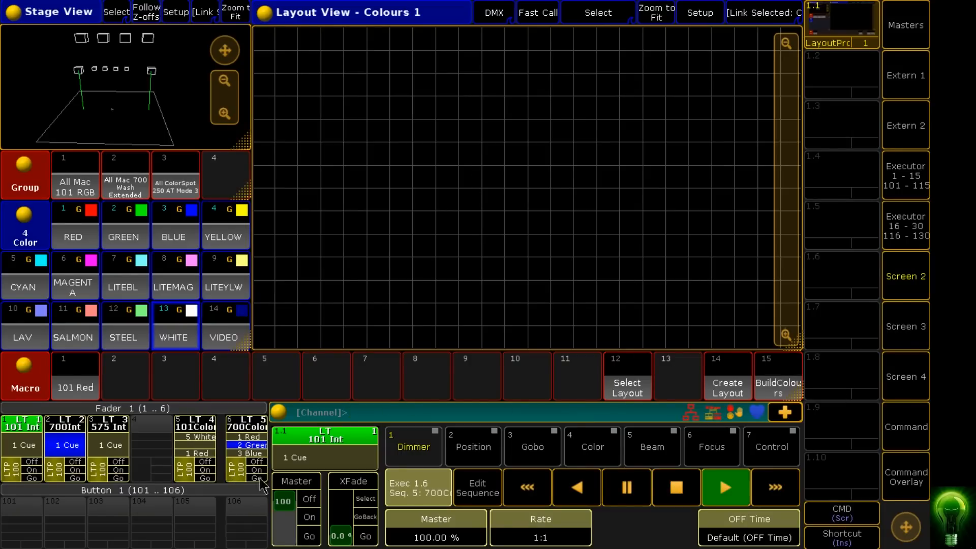
{"action": "left_click", "coordinate": [260, 461]}
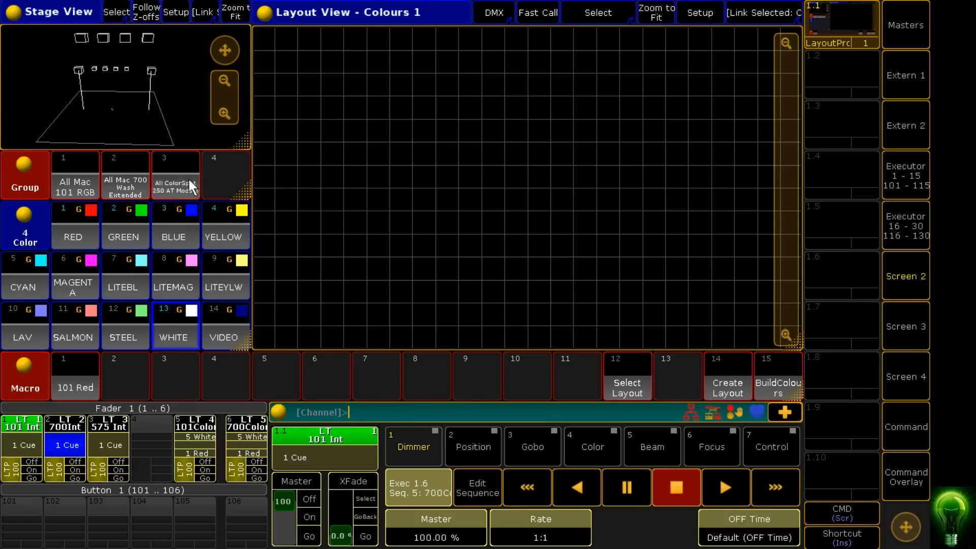
Step: Shorten the Colours layout view and add a Smart window in the space freed beneath it
{"action": "left_click_drag", "start_coordinate": [795, 340], "coordinate": [753, 189]}
{"action": "left_click", "coordinate": [393, 215]}
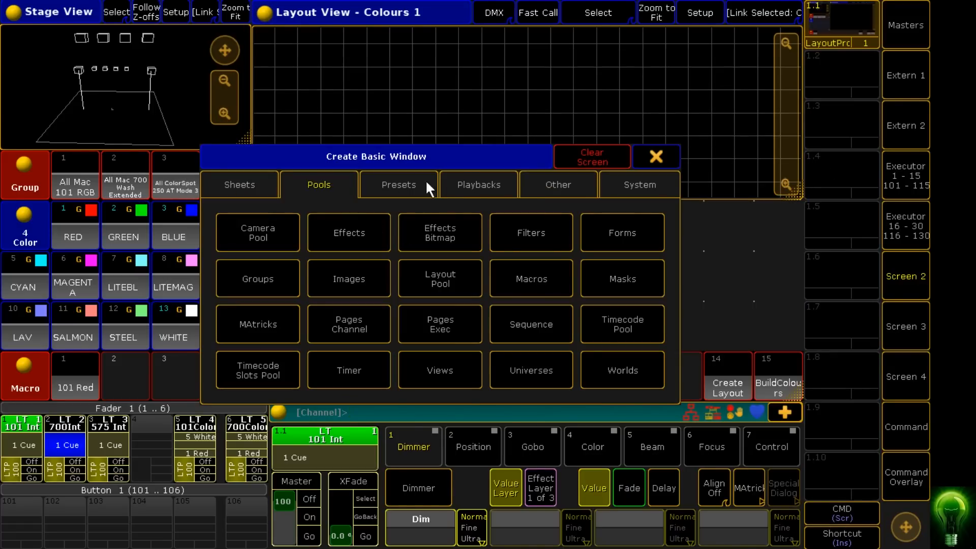
{"action": "left_click", "coordinate": [558, 184]}
{"action": "left_click", "coordinate": [440, 325]}
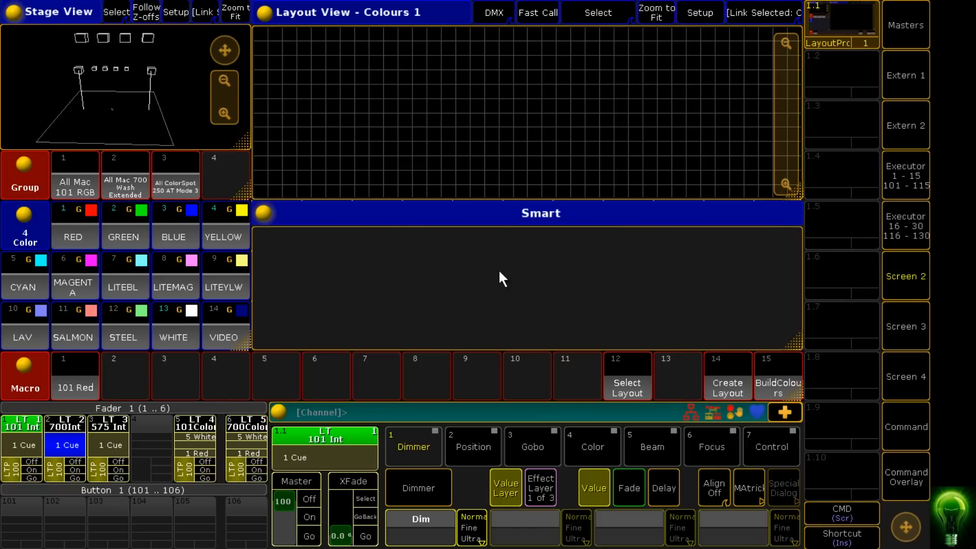
Step: Apply the smart red color to the All ColorSpot 250 group, switch 700Int off and start the 575 Int executor
{"action": "left_click", "coordinate": [175, 175]}
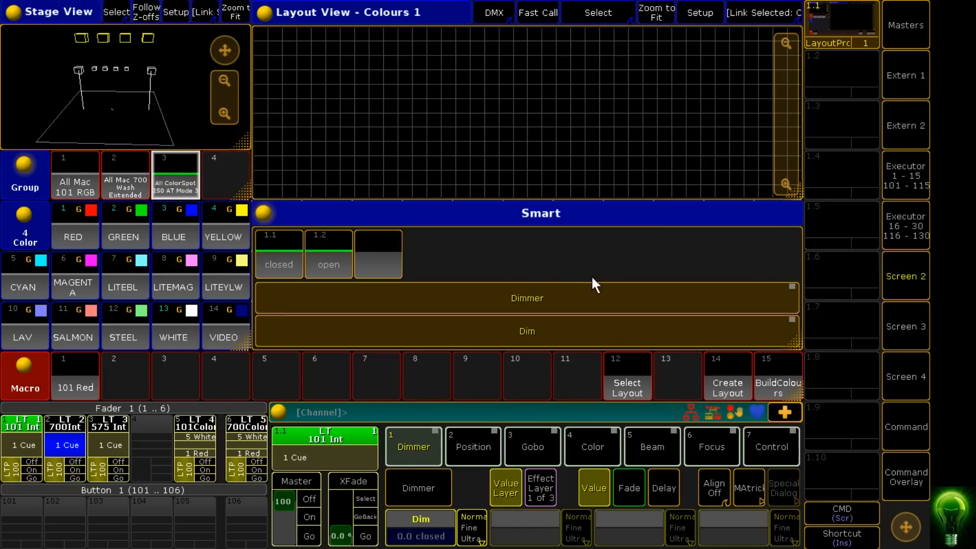
{"action": "left_click", "coordinate": [585, 449]}
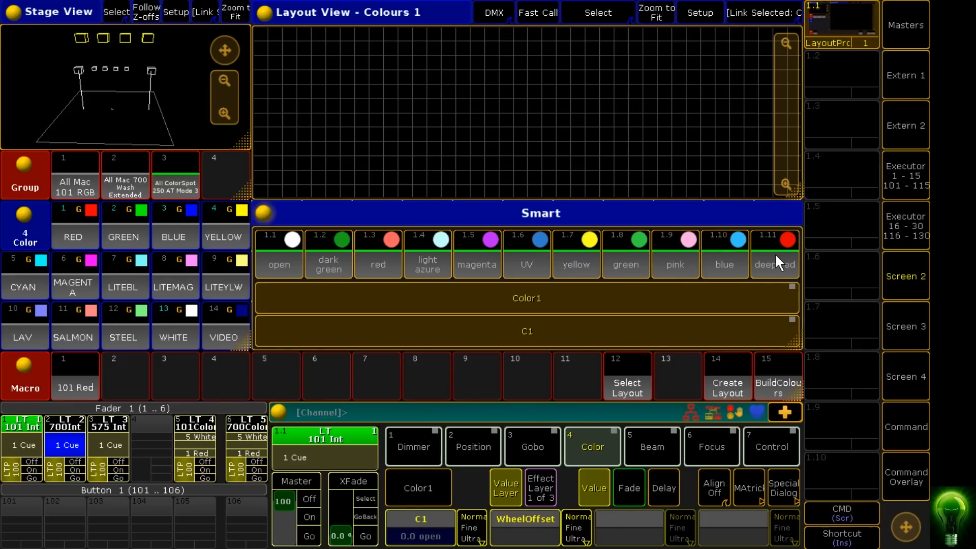
{"action": "left_click", "coordinate": [378, 260]}
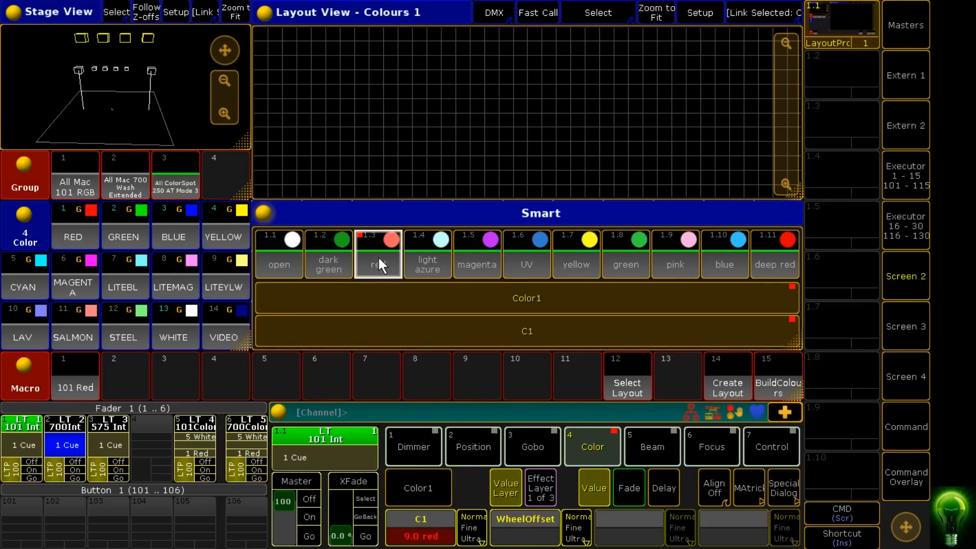
{"action": "left_click", "coordinate": [75, 462]}
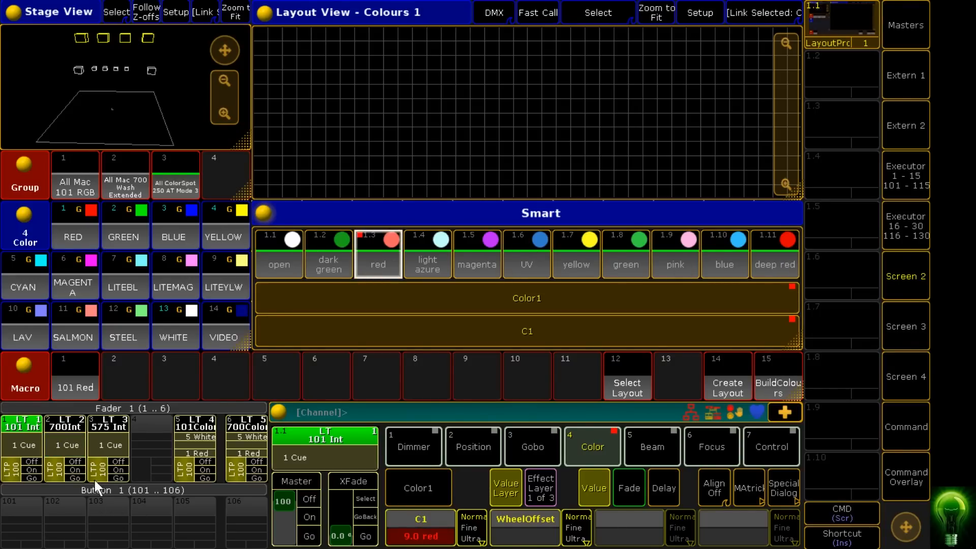
{"action": "left_click", "coordinate": [121, 479]}
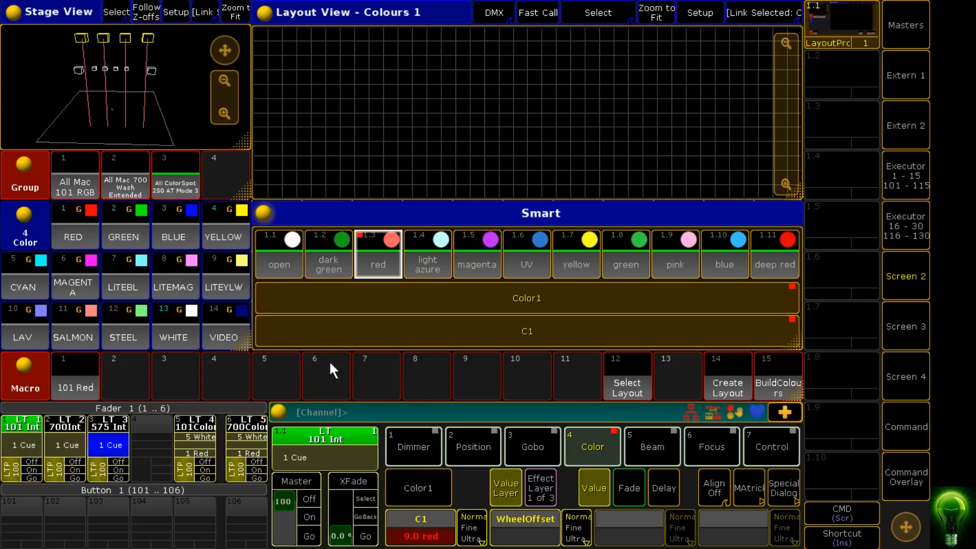
Step: Set the ColorSpot 250 fixtures to deep red and merge that color into the RED preset
{"action": "left_click", "coordinate": [770, 255]}
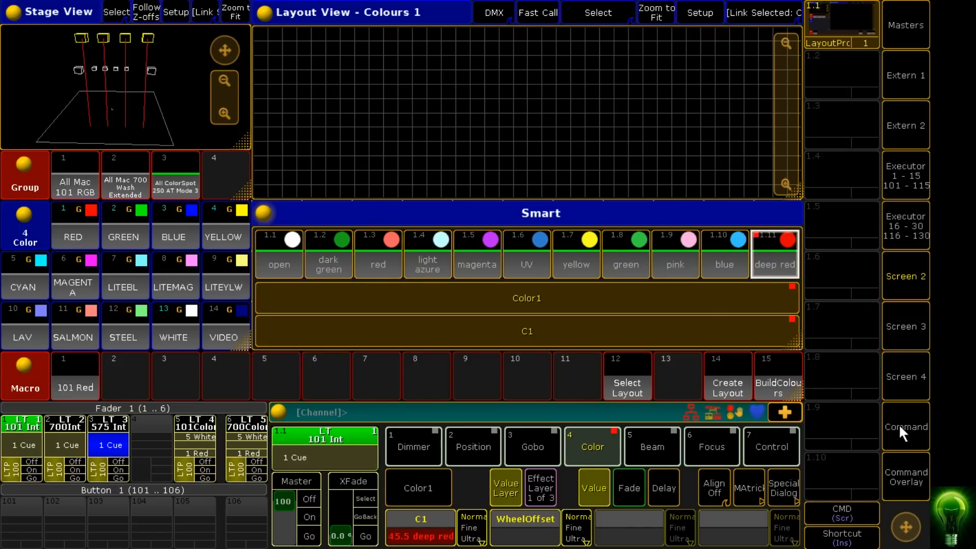
{"action": "left_click", "coordinate": [904, 480]}
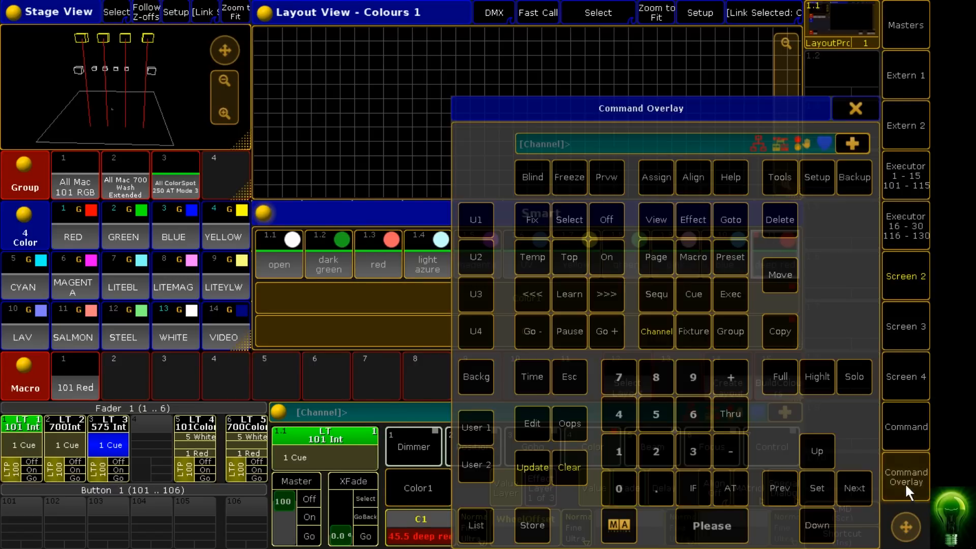
{"action": "left_click", "coordinate": [534, 520]}
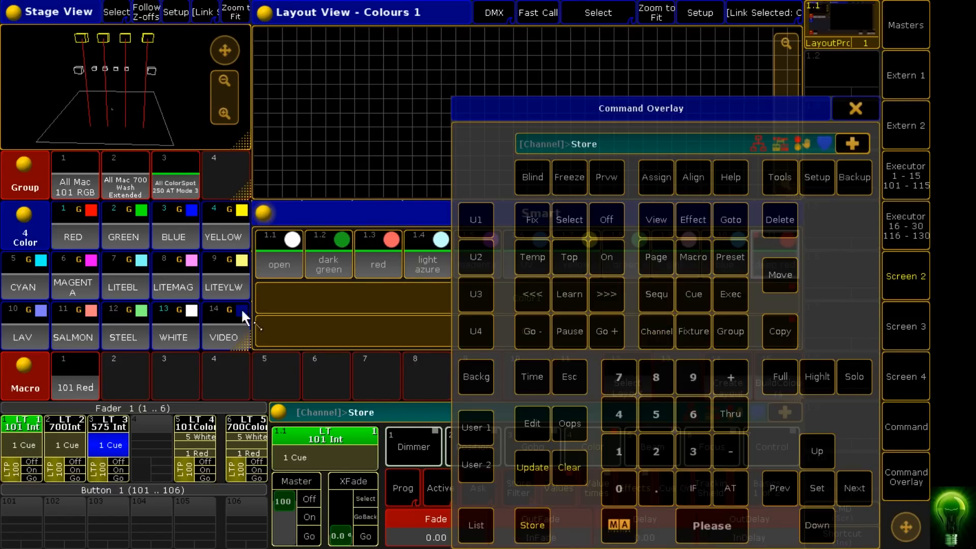
{"action": "left_click", "coordinate": [53, 221]}
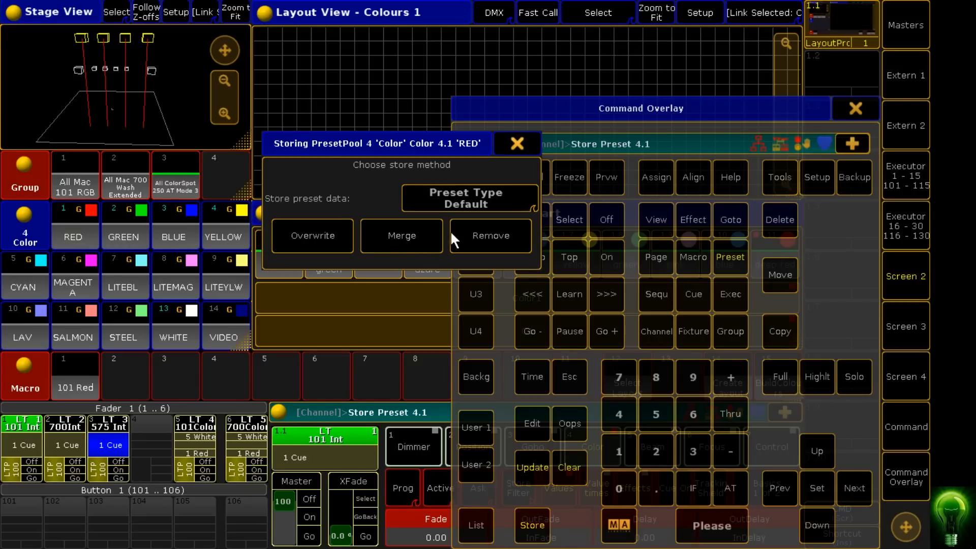
{"action": "left_click", "coordinate": [416, 234]}
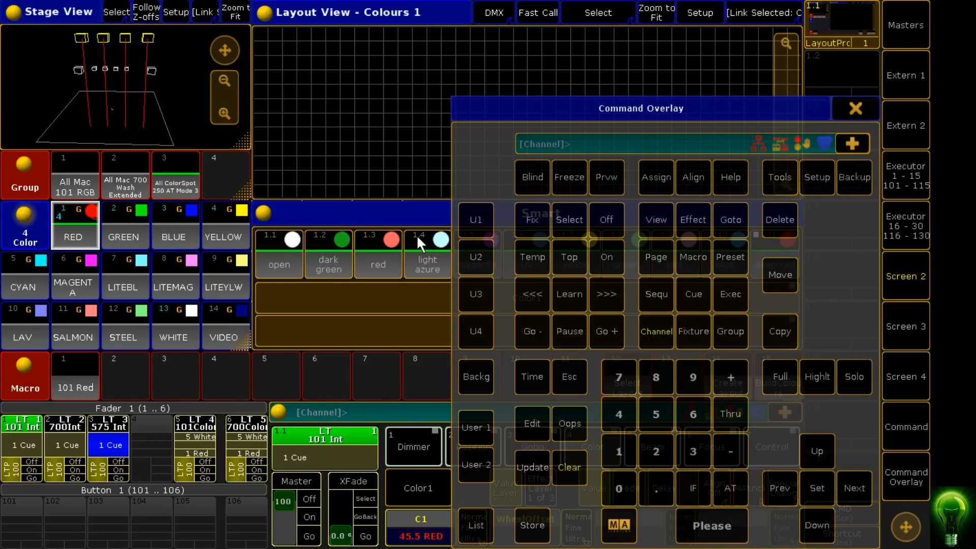
{"action": "left_click", "coordinate": [858, 109]}
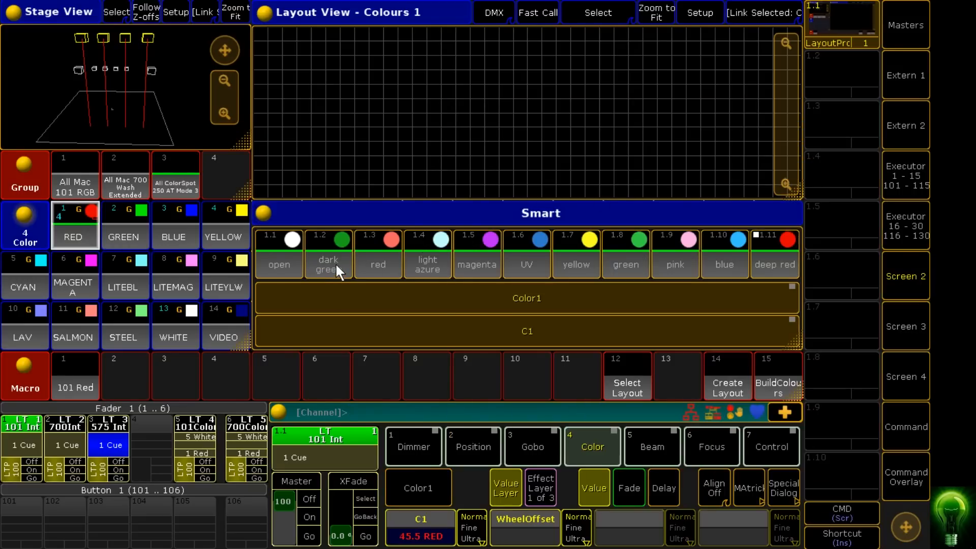
Step: Set the ColorSpot 250 fixtures to the smart blue color and merge it into the BLUE preset
{"action": "left_click", "coordinate": [724, 259]}
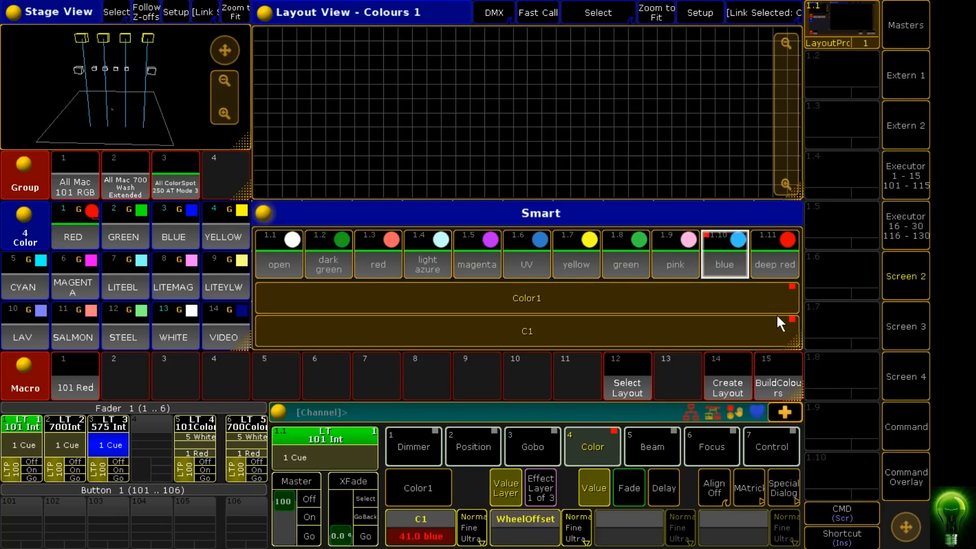
{"action": "left_click", "coordinate": [897, 480]}
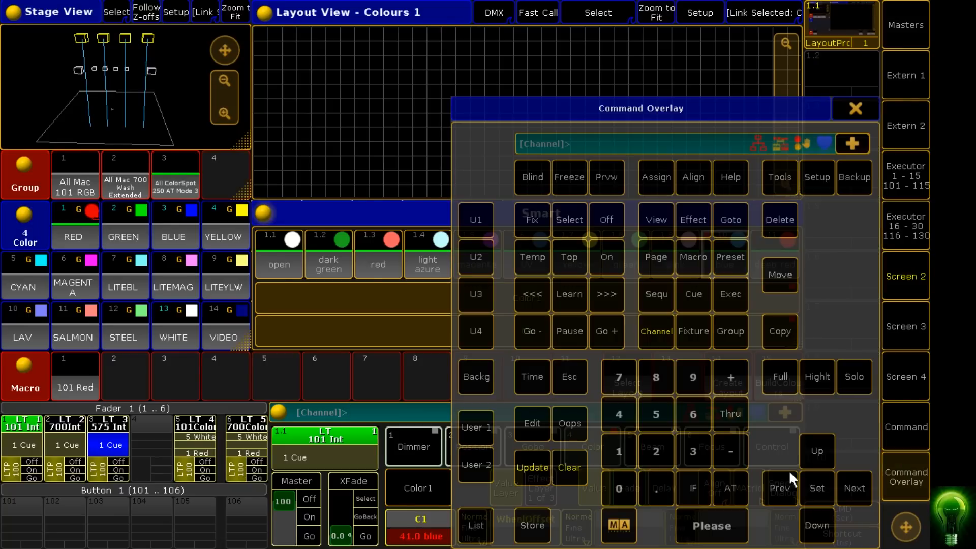
{"action": "left_click", "coordinate": [531, 521]}
{"action": "left_click", "coordinate": [169, 222]}
{"action": "left_click", "coordinate": [370, 235]}
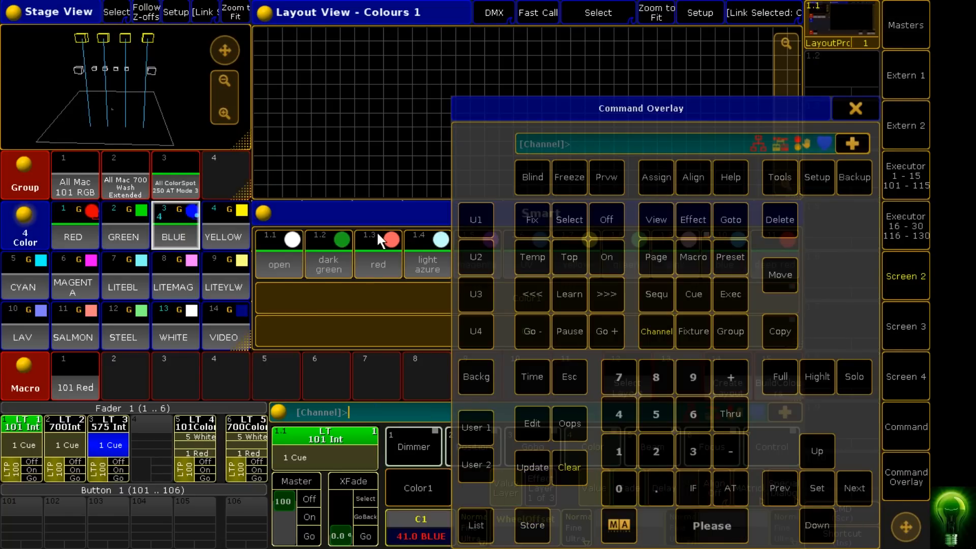
{"action": "left_click", "coordinate": [855, 108]}
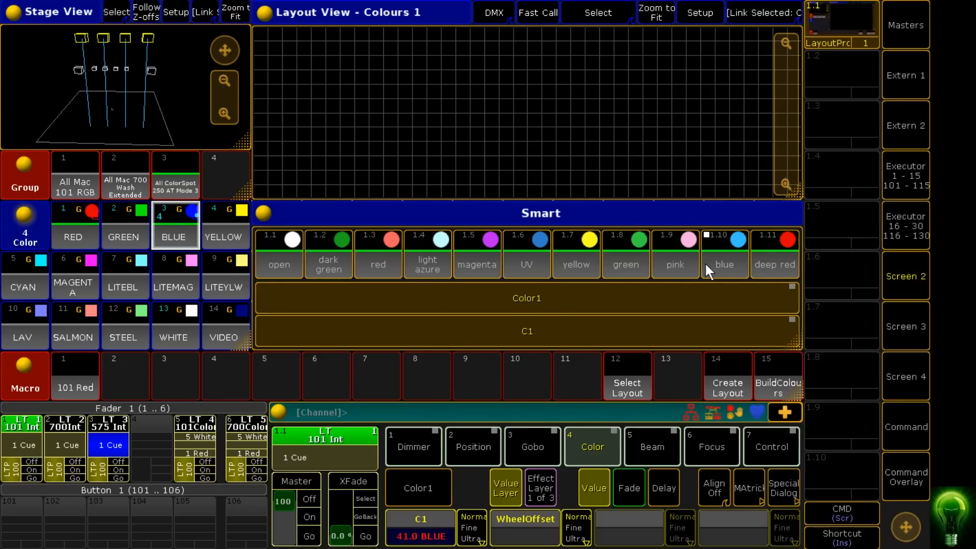
Step: Try dark green on the ColorSpot 250 fixtures, choose green instead and merge it into the GREEN preset
{"action": "left_click", "coordinate": [326, 248]}
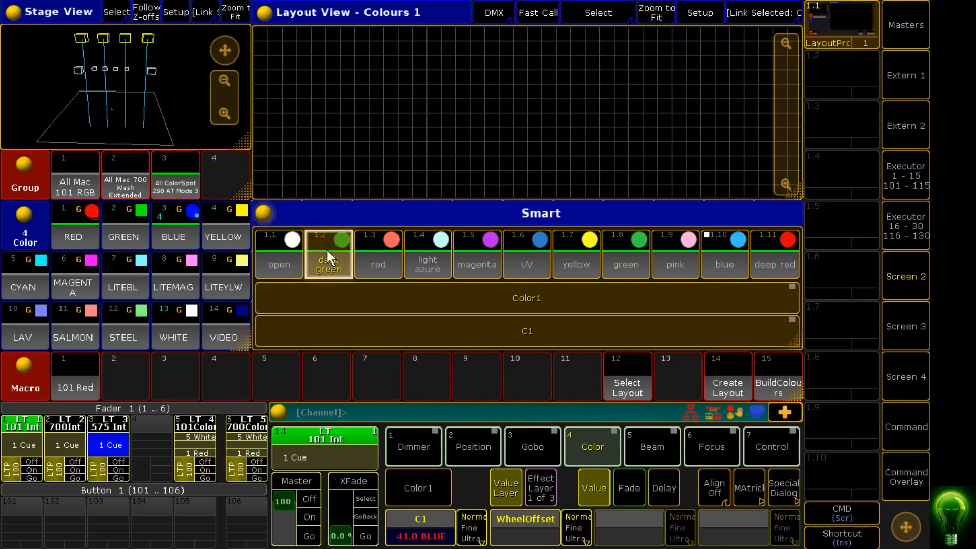
{"action": "left_click", "coordinate": [626, 257]}
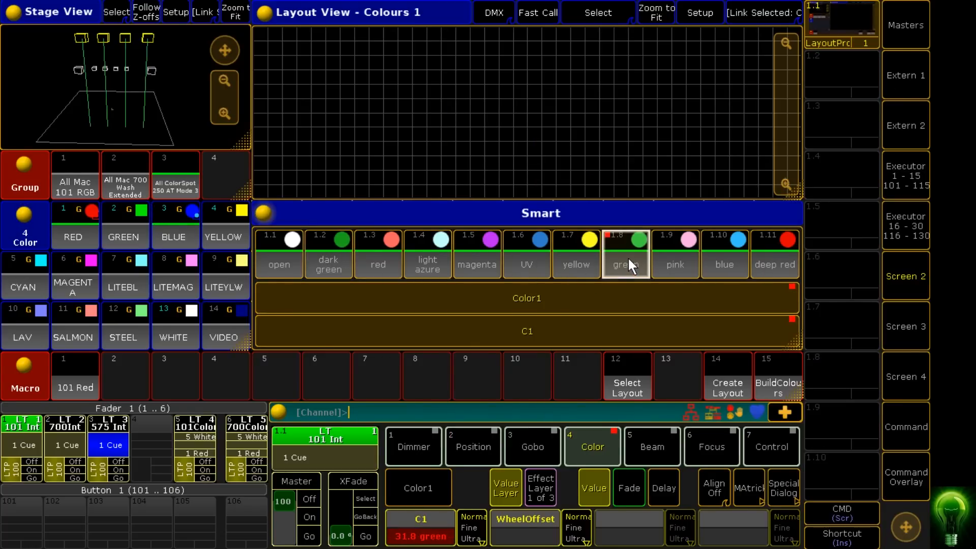
{"action": "left_click", "coordinate": [906, 478]}
{"action": "left_click", "coordinate": [529, 524]}
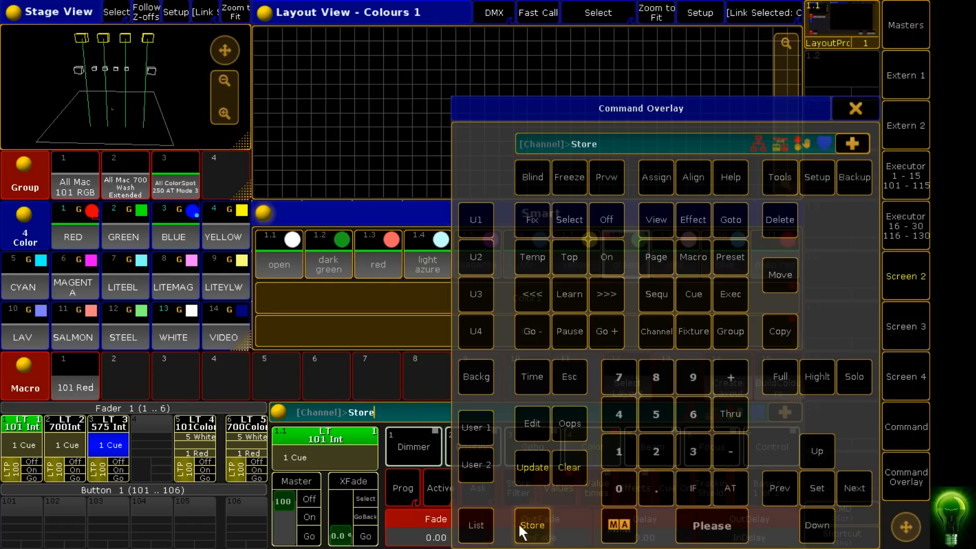
{"action": "left_click", "coordinate": [122, 224]}
{"action": "left_click", "coordinate": [388, 236]}
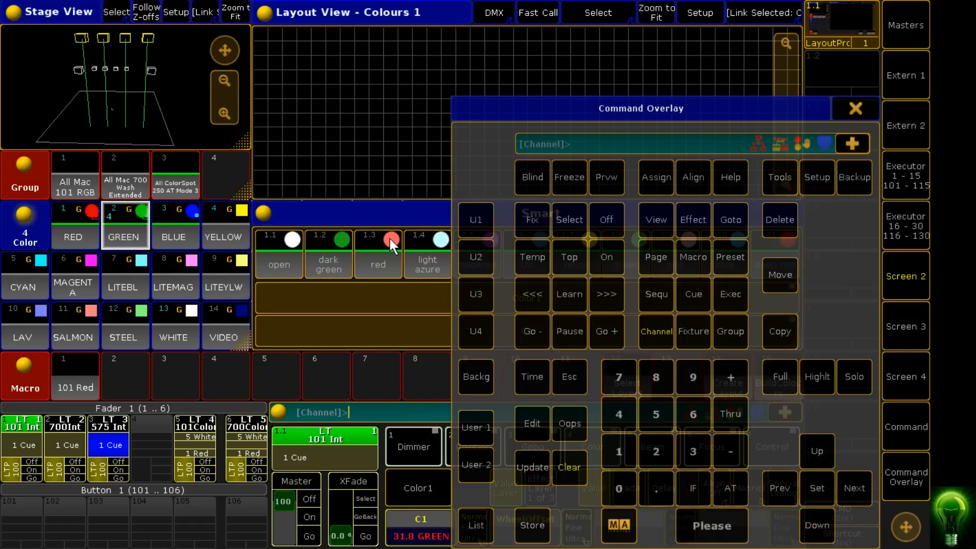
Step: Set the ColorSpot 250 fixtures to the smart yellow color and merge it into the YELLOW preset
{"action": "left_click", "coordinate": [858, 108]}
{"action": "left_click", "coordinate": [589, 261]}
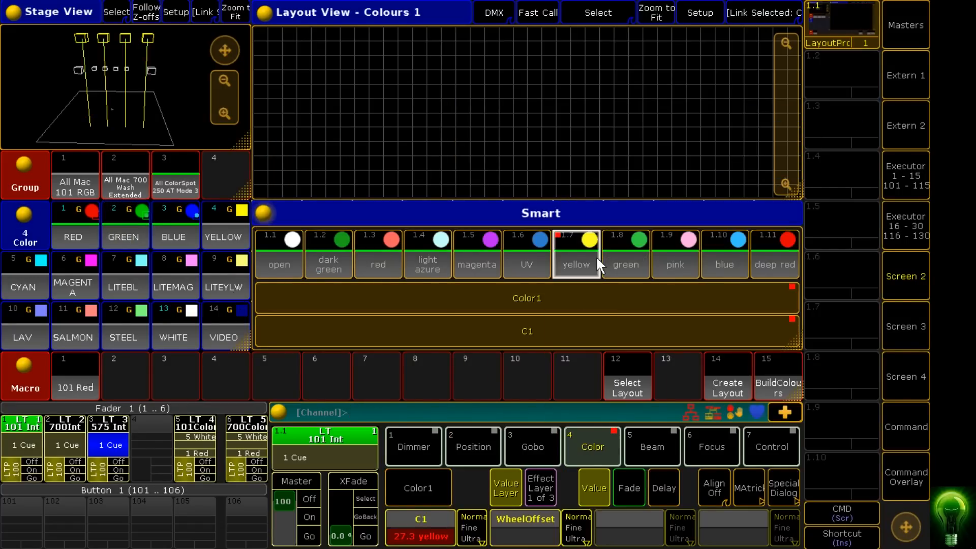
{"action": "left_click", "coordinate": [908, 493]}
{"action": "left_click", "coordinate": [531, 526]}
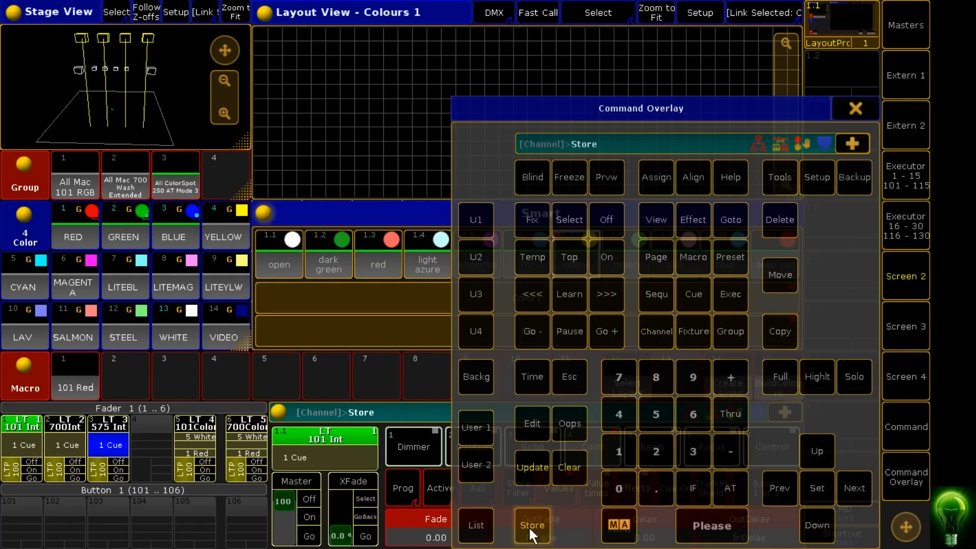
{"action": "left_click", "coordinate": [243, 231]}
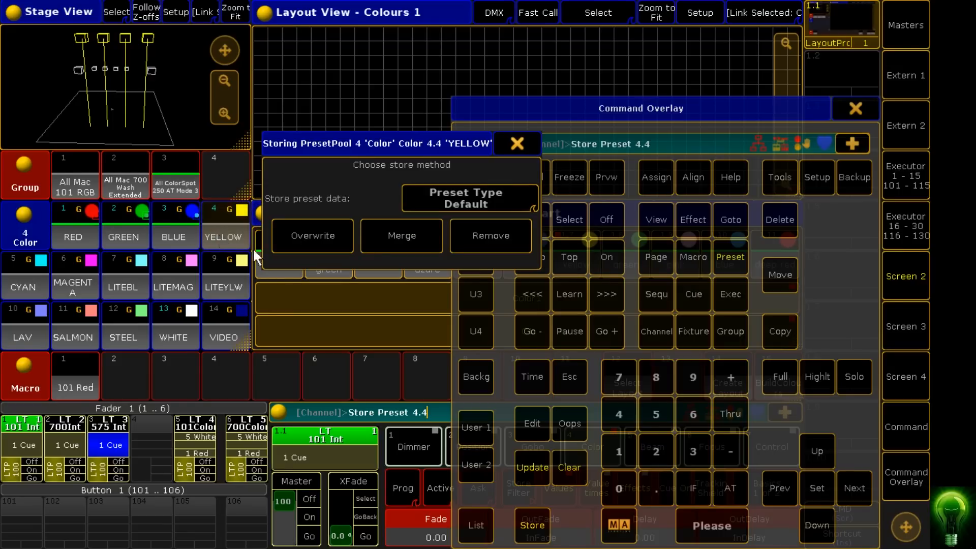
{"action": "left_click", "coordinate": [399, 238]}
{"action": "left_click", "coordinate": [858, 108]}
Step: Set the ColorSpot 250 fixtures to the smart open color and merge it into the WHITE preset
{"action": "left_click", "coordinate": [286, 262]}
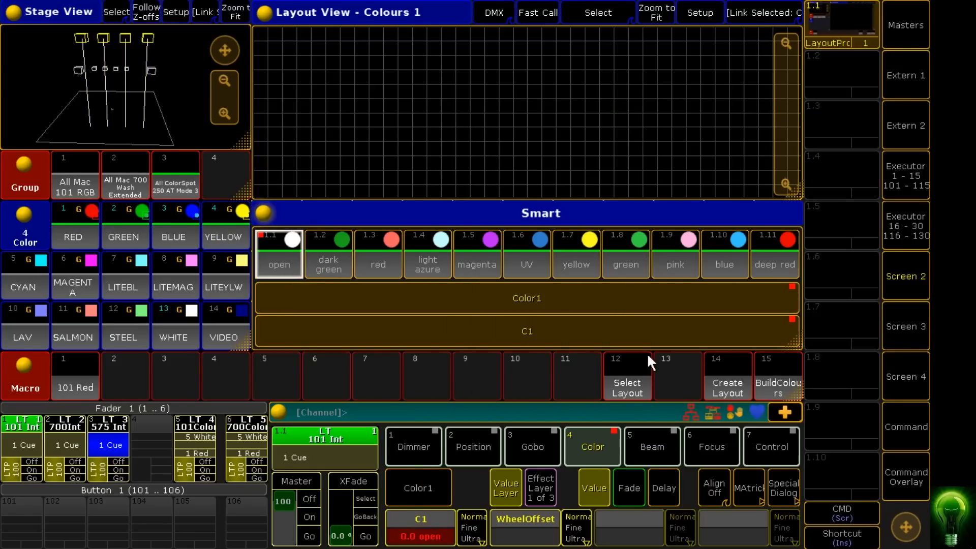
{"action": "left_click", "coordinate": [907, 481]}
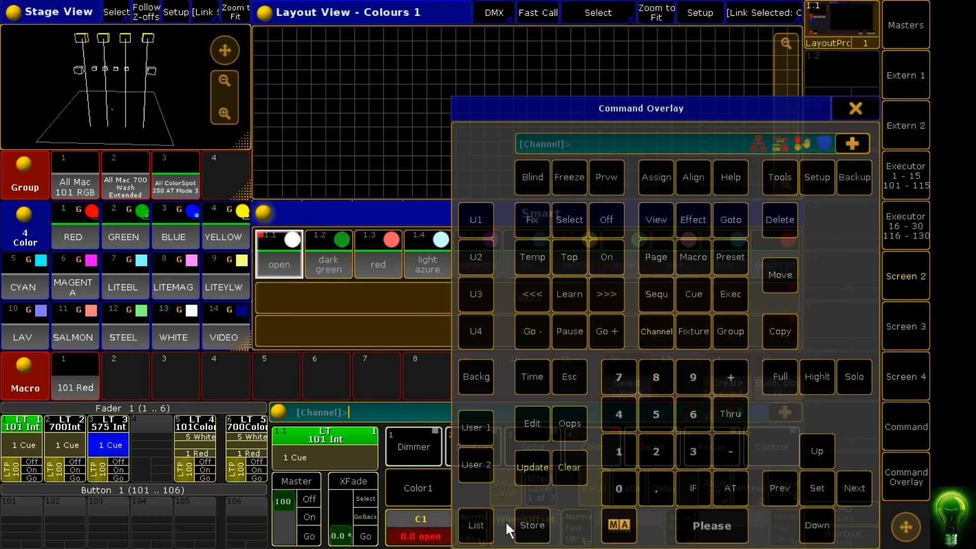
{"action": "left_click", "coordinate": [540, 524]}
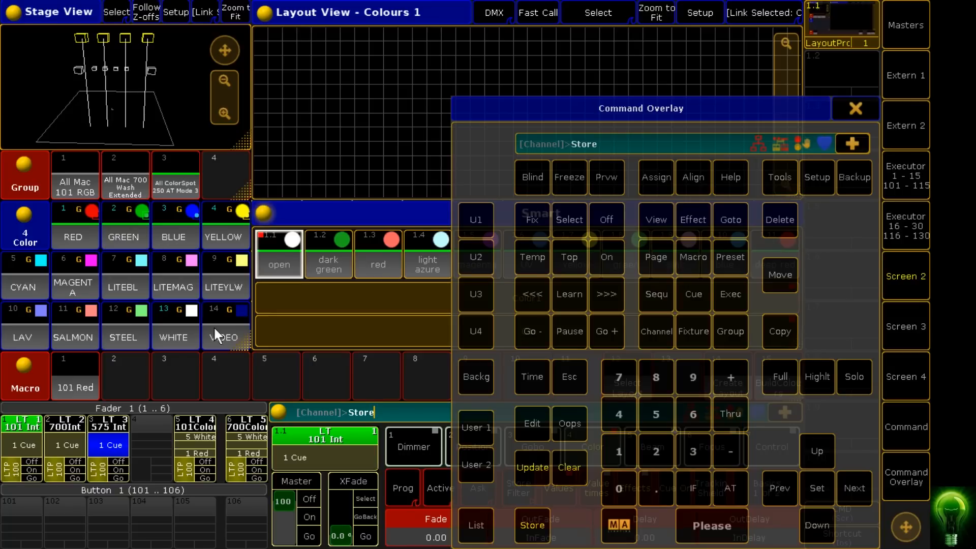
{"action": "left_click", "coordinate": [184, 325]}
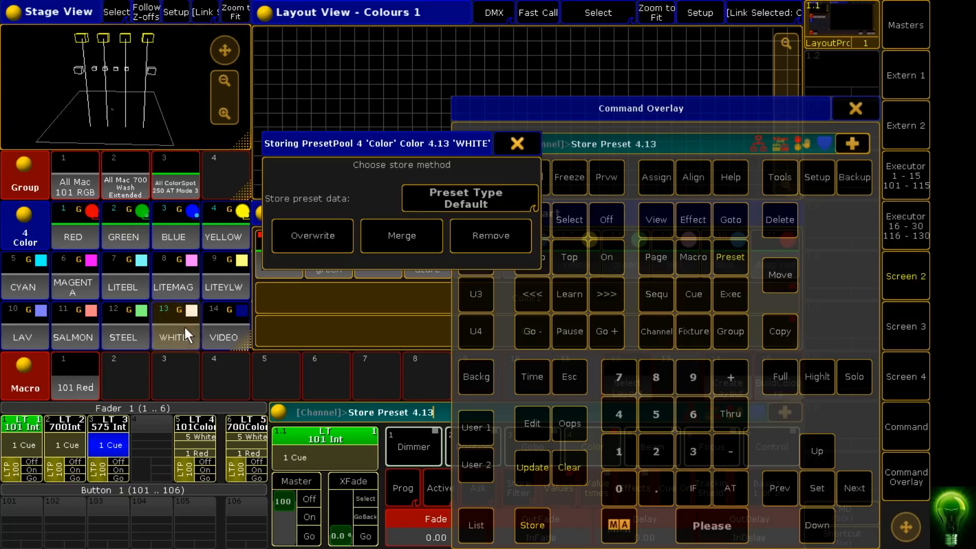
{"action": "left_click", "coordinate": [373, 235]}
{"action": "left_click", "coordinate": [855, 109]}
Step: Clear the fixture selection and values from the programmer
{"action": "left_click", "coordinate": [906, 477]}
{"action": "left_click", "coordinate": [572, 465]}
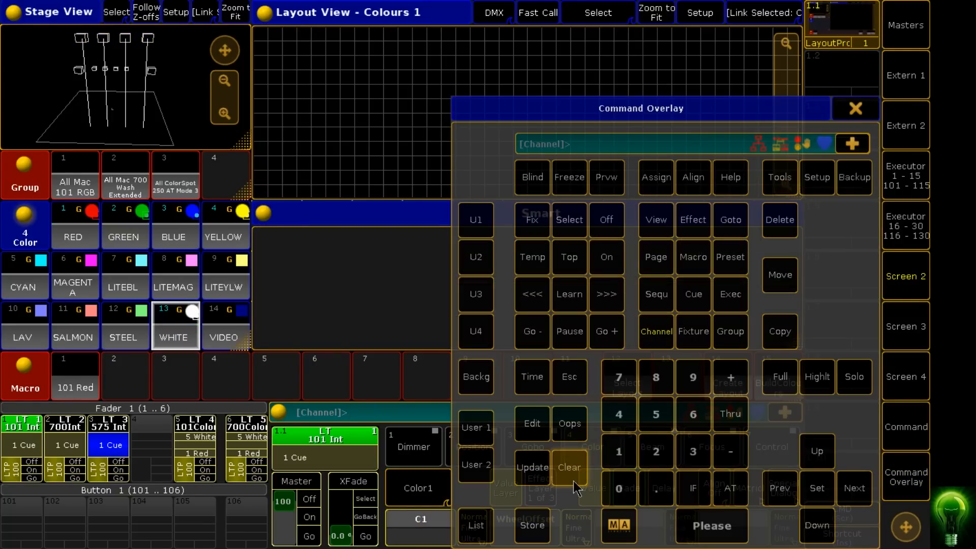
{"action": "left_click", "coordinate": [855, 109]}
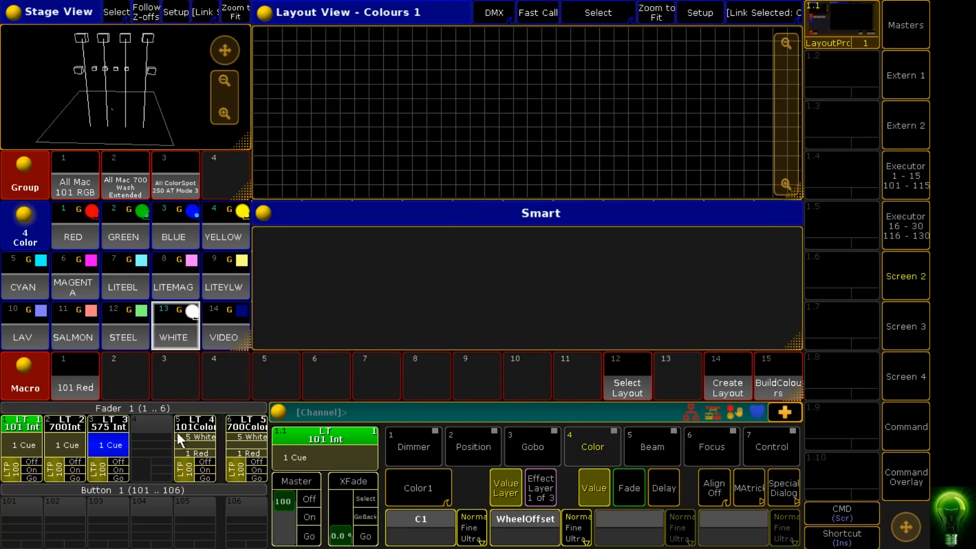
Step: Move the 101Color executor to fader slot 4 and the 700Color executor to fader slot 5
{"action": "left_click", "coordinate": [902, 470]}
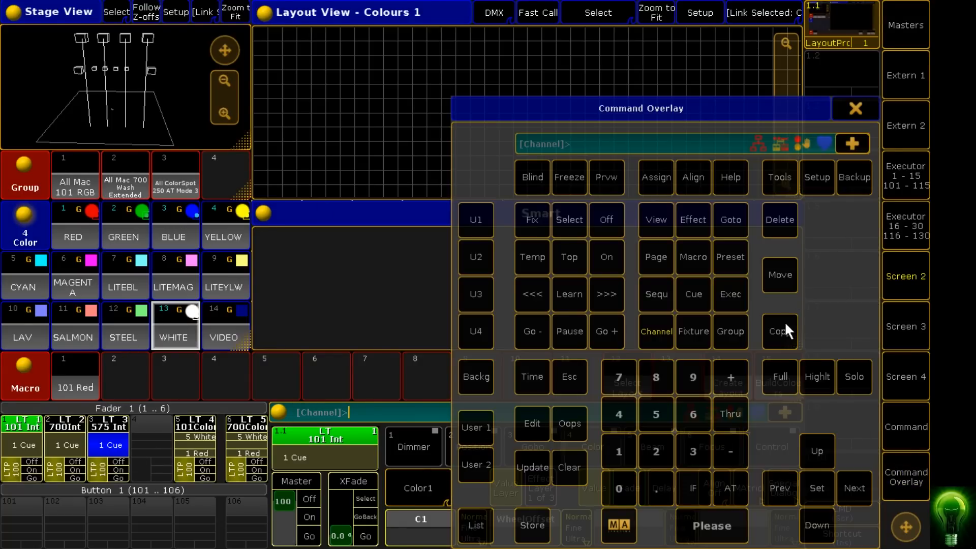
{"action": "left_click", "coordinate": [777, 268]}
{"action": "left_click", "coordinate": [202, 423]}
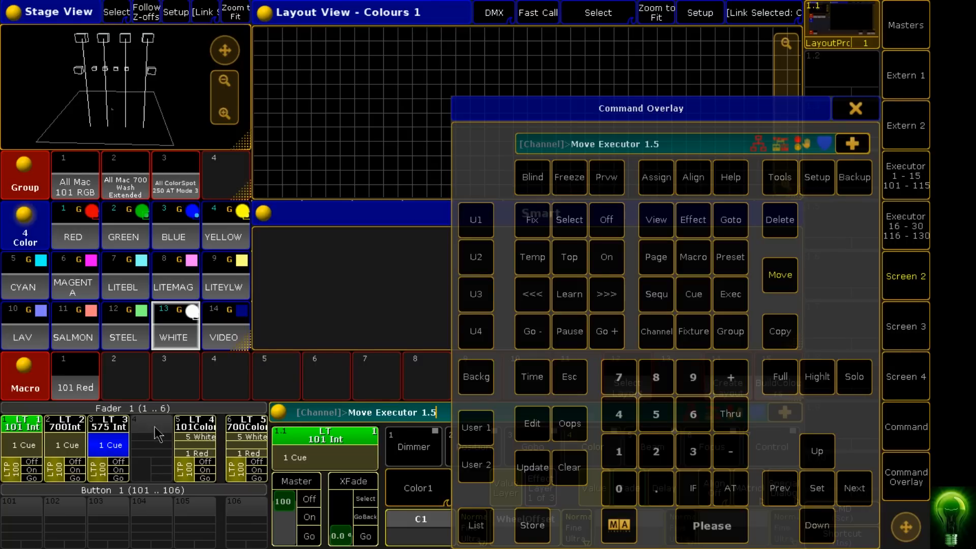
{"action": "left_click", "coordinate": [154, 426]}
{"action": "left_click", "coordinate": [770, 274]}
{"action": "left_click", "coordinate": [239, 429]}
{"action": "left_click", "coordinate": [196, 430]}
{"action": "left_click", "coordinate": [859, 115]}
{"action": "left_click", "coordinate": [904, 488]}
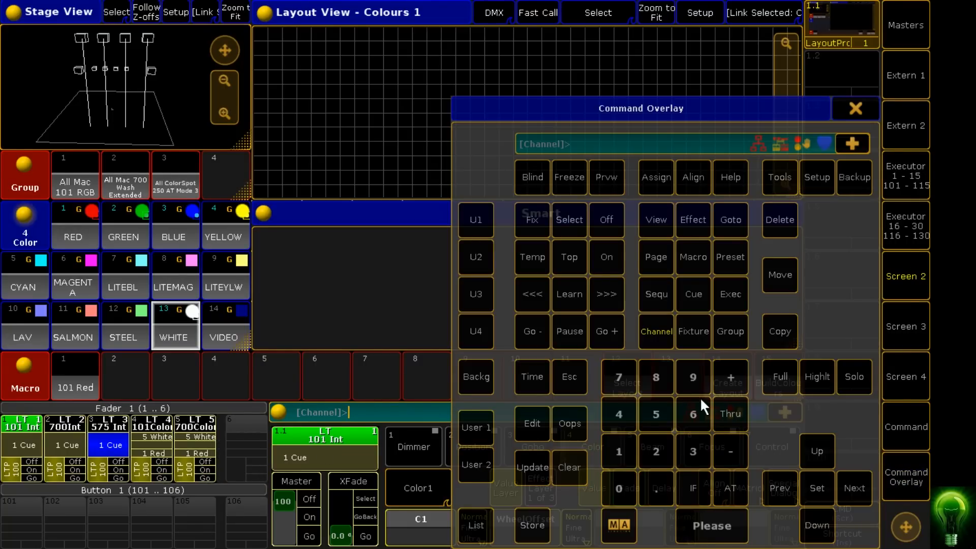
{"action": "left_click", "coordinate": [836, 115]}
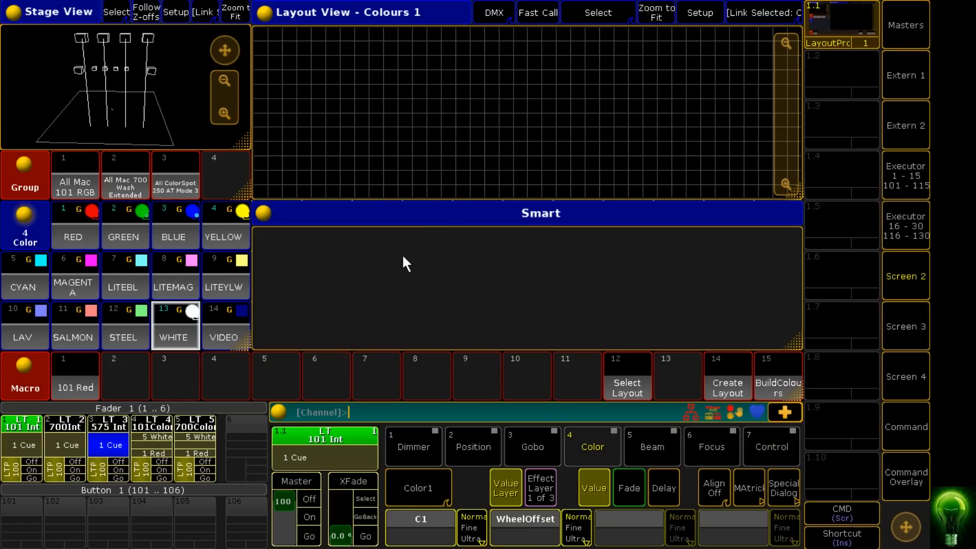
Step: Select the All ColorSpot 250 group, apply the RED preset and store it as the first cue on fader executor 6
{"action": "left_click", "coordinate": [172, 190]}
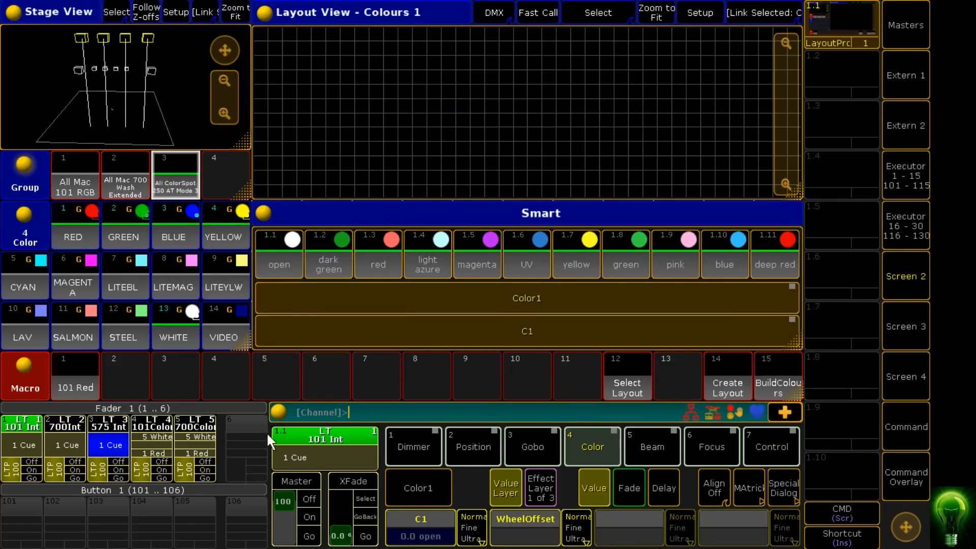
{"action": "left_click", "coordinate": [73, 239]}
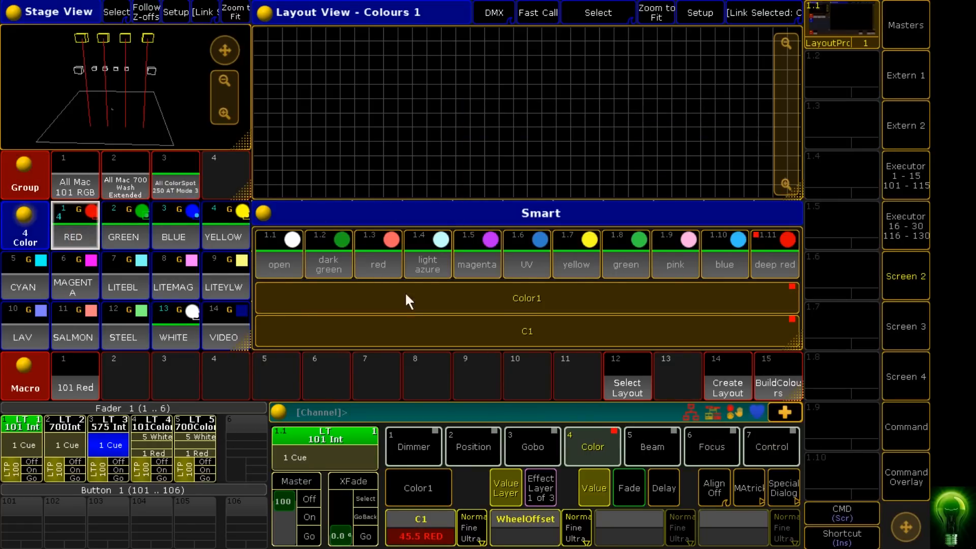
{"action": "left_click", "coordinate": [894, 481]}
{"action": "left_click", "coordinate": [544, 526]}
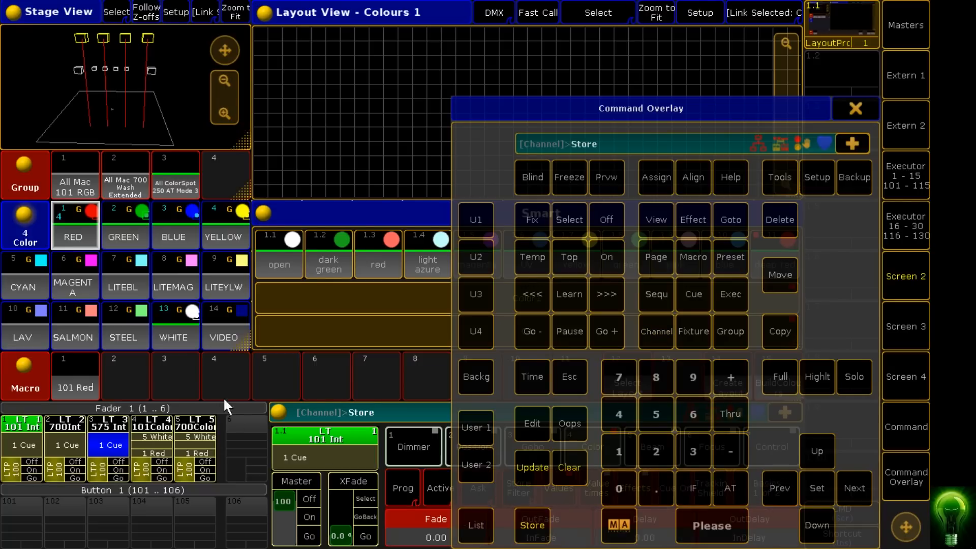
{"action": "left_click", "coordinate": [240, 426]}
Step: Store the GREEN preset as the second cue and the BLUE preset as the third cue on executor 6
{"action": "left_click", "coordinate": [149, 239]}
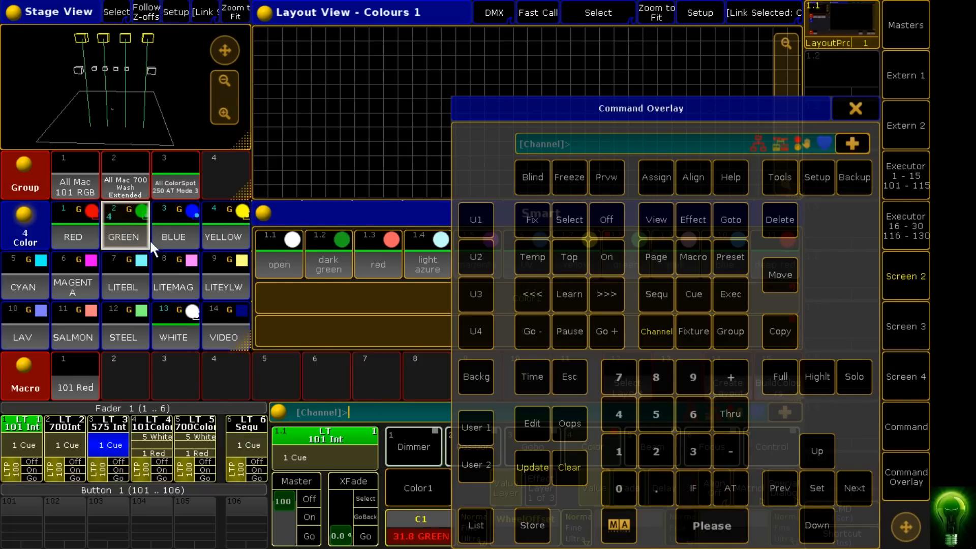
{"action": "left_click", "coordinate": [530, 526]}
{"action": "left_click", "coordinate": [255, 428]}
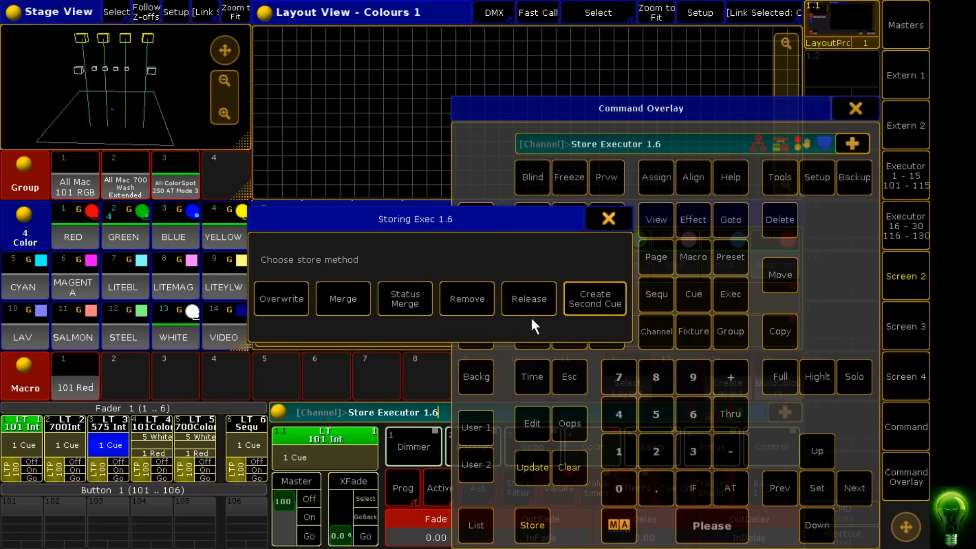
{"action": "left_click", "coordinate": [592, 303]}
{"action": "left_click", "coordinate": [159, 233]}
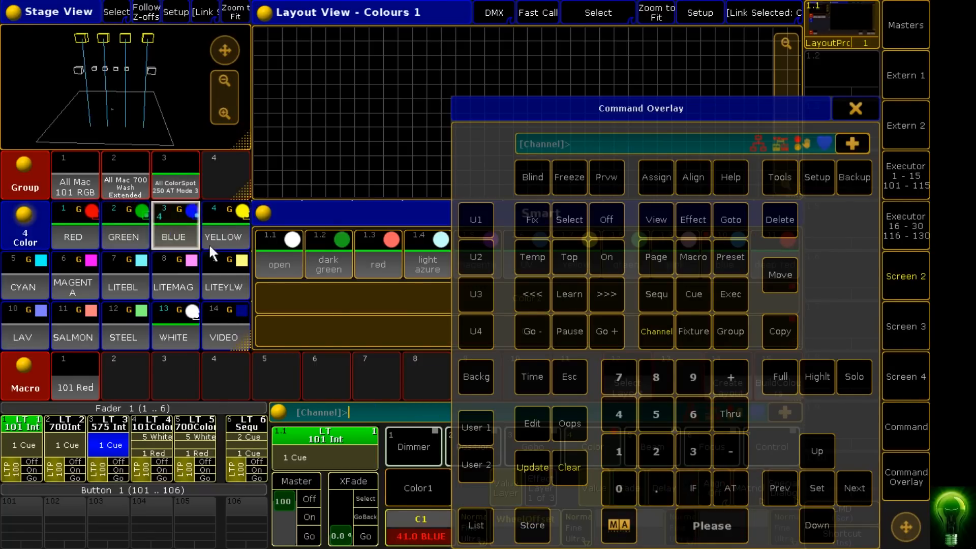
{"action": "left_click", "coordinate": [529, 523]}
{"action": "left_click", "coordinate": [252, 419]}
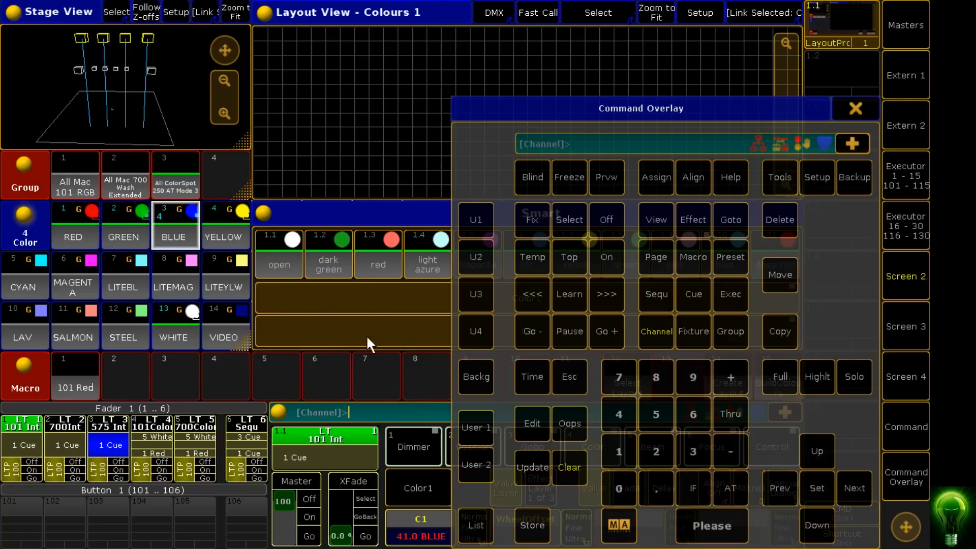
Step: Store the YELLOW preset as the fourth cue and the WHITE preset as the fifth cue on executor 6
{"action": "left_click", "coordinate": [224, 229]}
{"action": "left_click", "coordinate": [532, 526]}
{"action": "left_click", "coordinate": [246, 416]}
{"action": "left_click", "coordinate": [183, 328]}
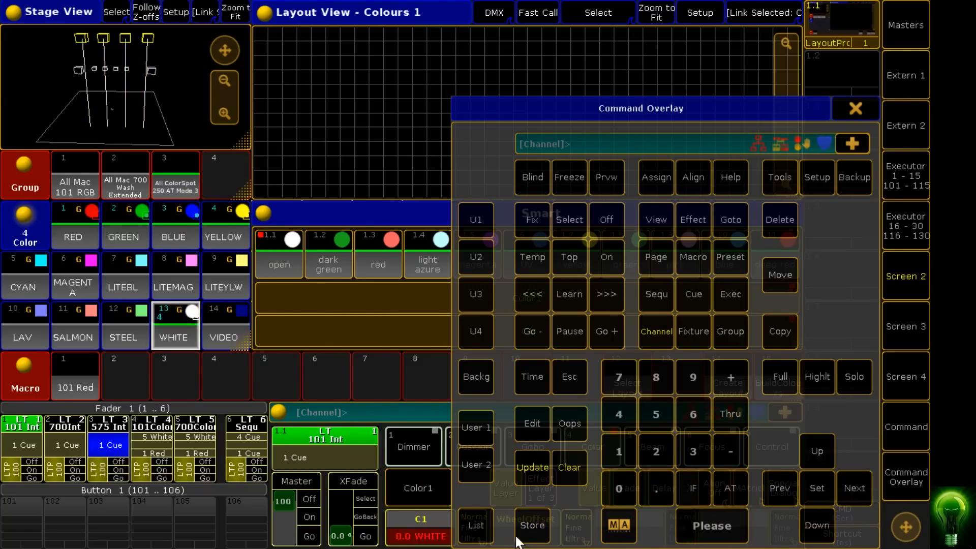
{"action": "left_click", "coordinate": [529, 525]}
{"action": "left_click", "coordinate": [242, 422]}
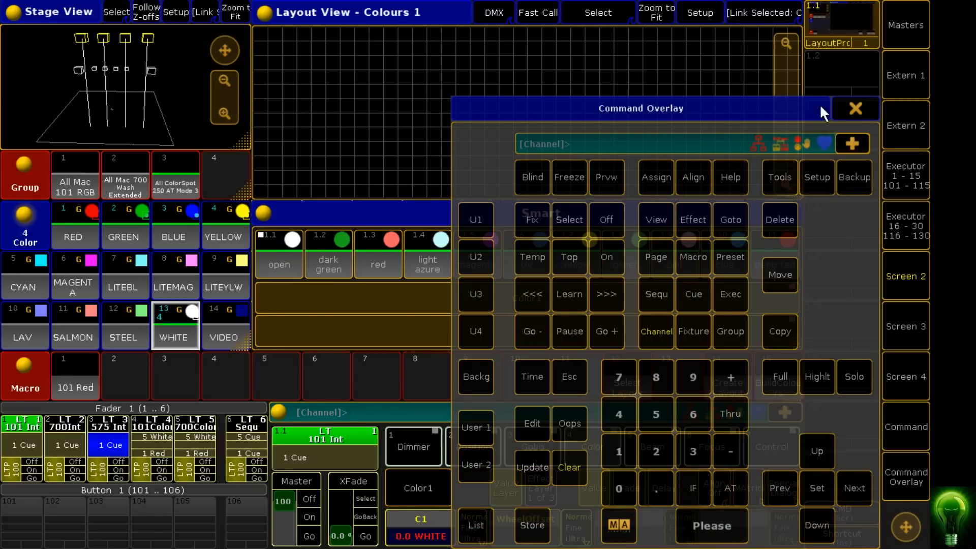
{"action": "left_click", "coordinate": [859, 108]}
Step: Open the cue list of executor 6 and name cue 1 Red and cue 2 Green
{"action": "left_click", "coordinate": [255, 445]}
{"action": "left_click", "coordinate": [81, 215]}
{"action": "left_click", "coordinate": [120, 219]}
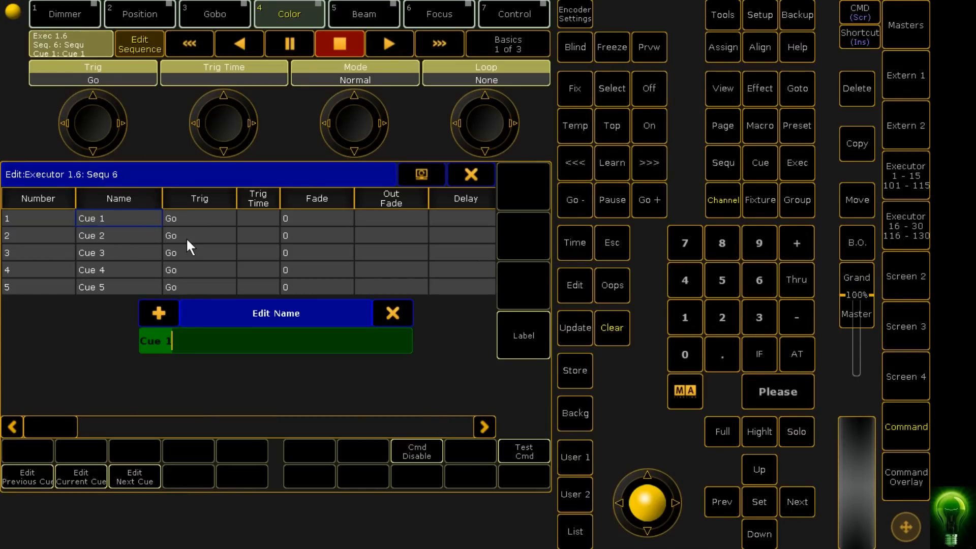
{"action": "type", "text": "Red"}
{"action": "key", "text": "Return"}
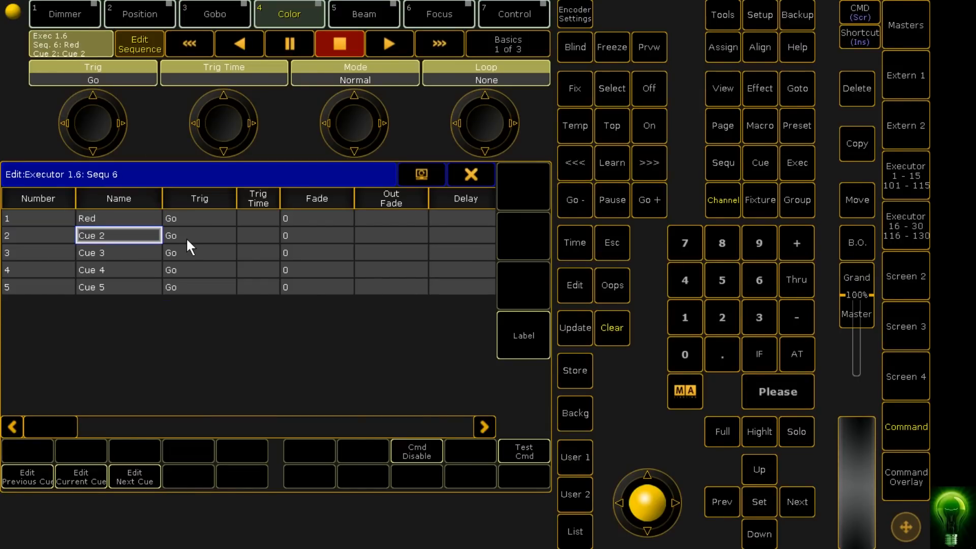
{"action": "type", "text": "Green"}
{"action": "key", "text": "Return"}
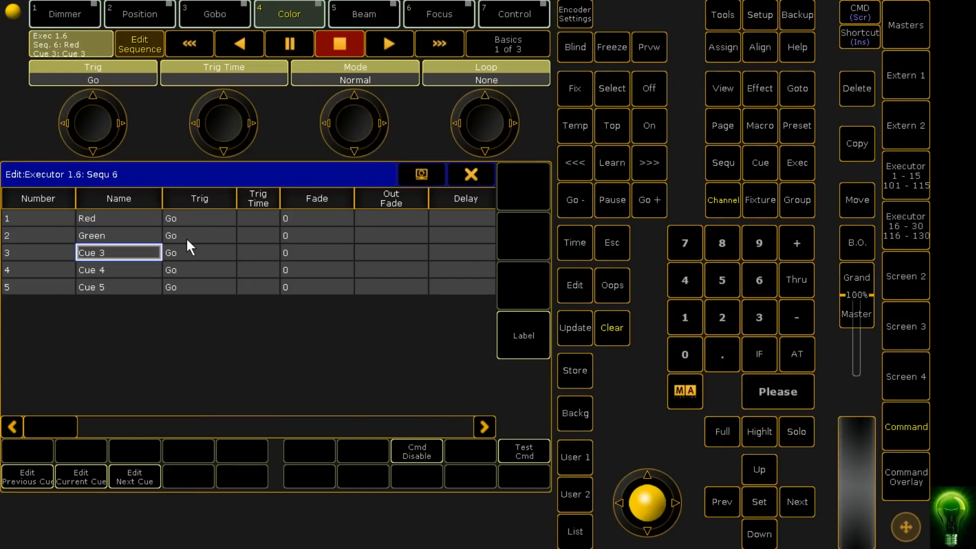
Step: Name cues 3, 4 and 5 of executor 6 Blue, Yellow and White
{"action": "key", "text": "Return"}
{"action": "type", "text": "Blue"}
{"action": "key", "text": "Return"}
{"action": "type", "text": "Yellow"}
{"action": "key", "text": "Return"}
{"action": "key", "text": "Return"}
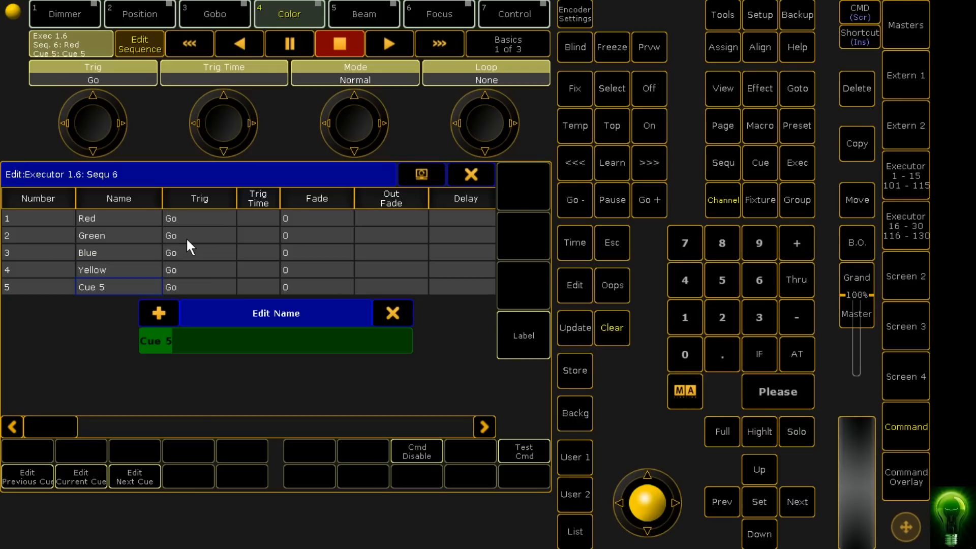
{"action": "type", "text": "White"}
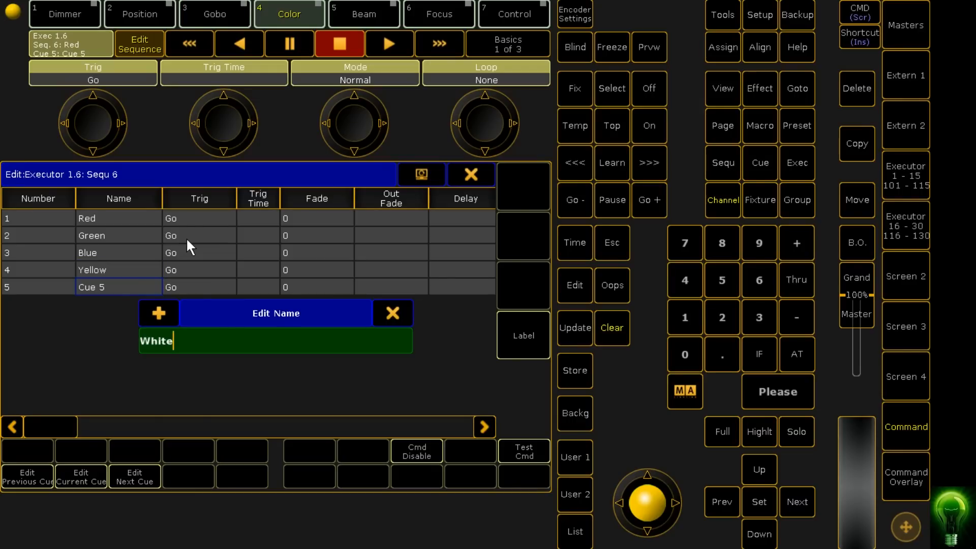
{"action": "key", "text": "Return"}
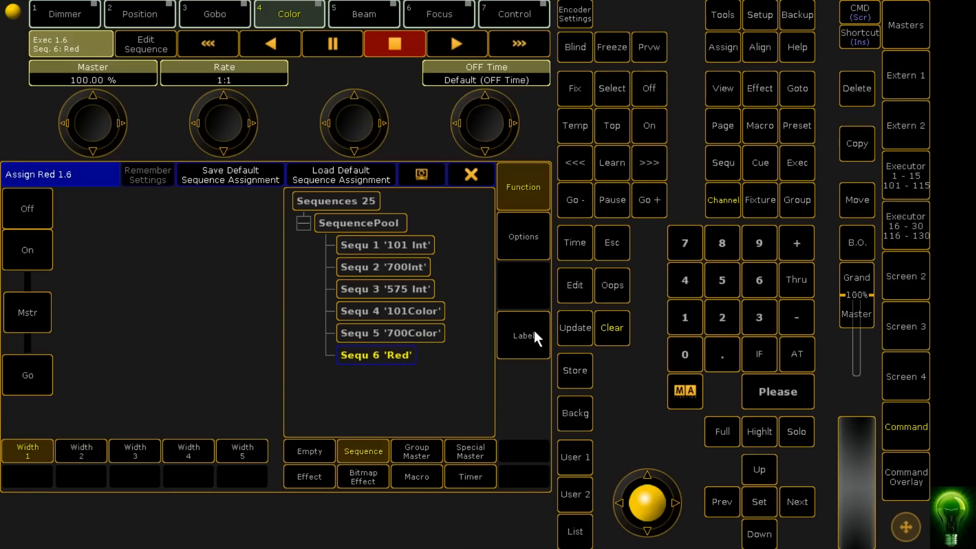
Step: Label the sequence on executor 6 as 575Color
{"action": "left_click", "coordinate": [533, 328]}
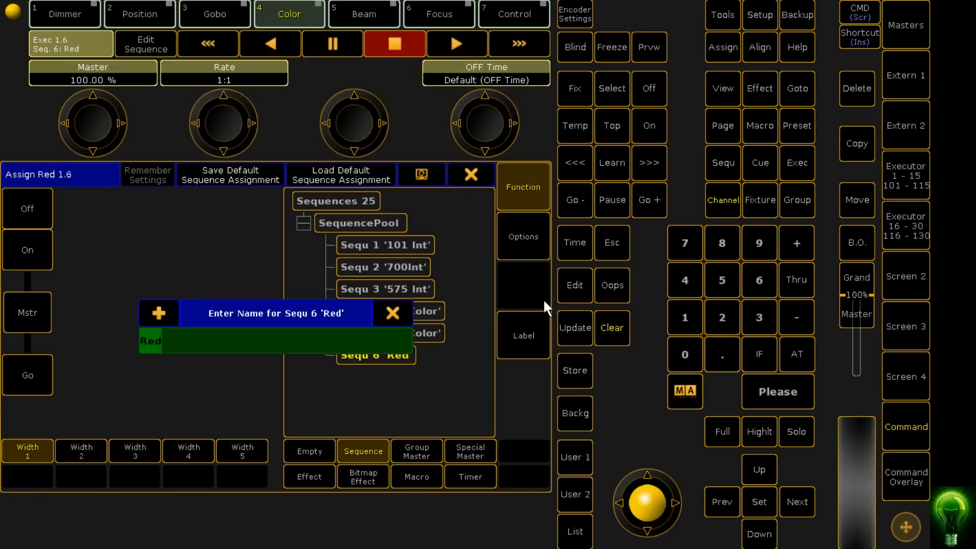
{"action": "type", "text": "578"}
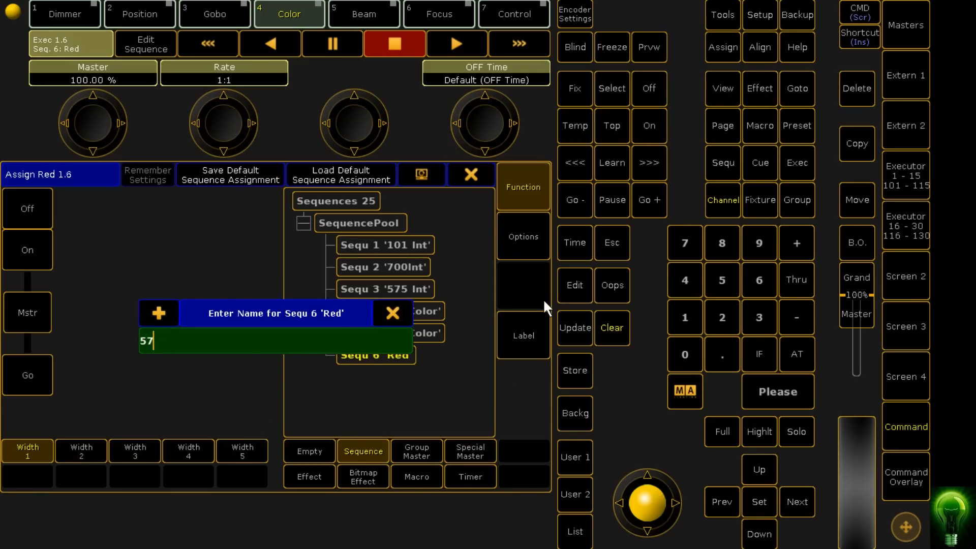
{"action": "key", "text": "BackSpace"}
{"action": "type", "text": "4"}
{"action": "key", "text": "BackSpace"}
{"action": "type", "text": "5Color"}
{"action": "key", "text": "Return"}
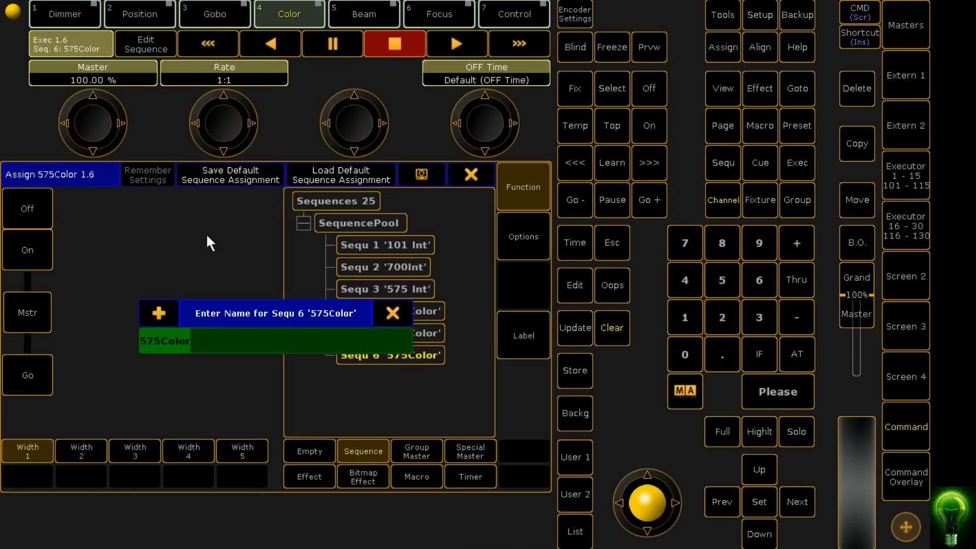
Step: Relabel the sequence on executor 6 as 250Color
{"action": "left_click", "coordinate": [155, 346]}
{"action": "key", "text": "BackSpace"}
{"action": "key", "text": "BackSpace"}
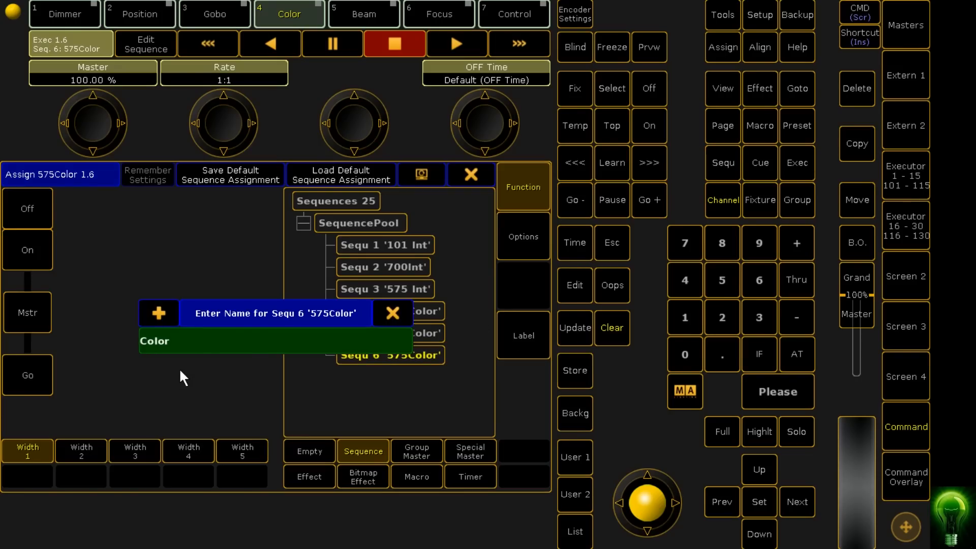
{"action": "type", "text": "250"}
{"action": "key", "text": "Return"}
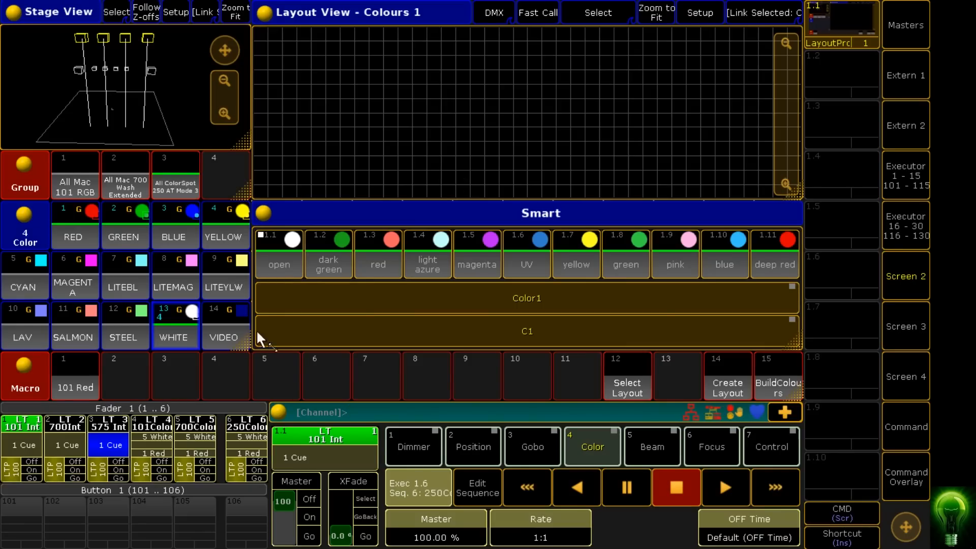
Step: Step through the color cues of the 250Color executor to test them, and switch the executor off
{"action": "left_click", "coordinate": [255, 478]}
{"action": "left_click", "coordinate": [255, 477]}
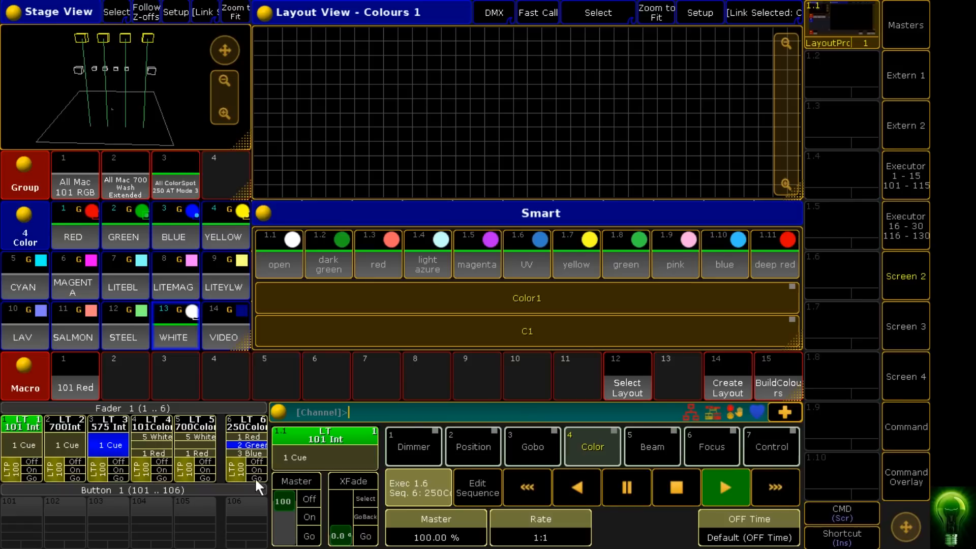
{"action": "left_click", "coordinate": [255, 478]}
{"action": "left_click", "coordinate": [255, 478]}
{"action": "left_click", "coordinate": [255, 477]}
{"action": "left_click", "coordinate": [255, 477]}
{"action": "left_click", "coordinate": [255, 477]}
{"action": "left_click", "coordinate": [255, 478]}
{"action": "left_click", "coordinate": [256, 460]}
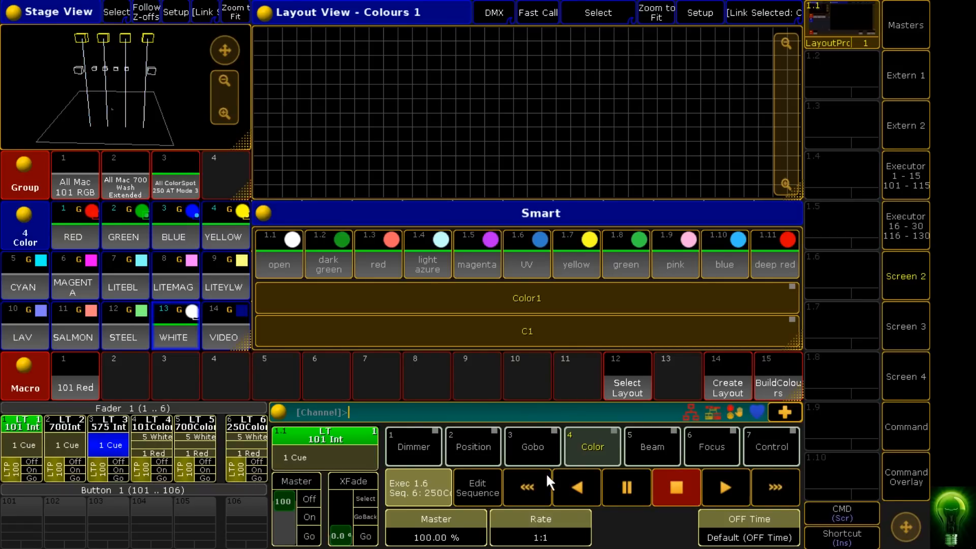
Step: Clear the programmer and save the current show
{"action": "left_click", "coordinate": [892, 480]}
{"action": "left_click", "coordinate": [578, 475]}
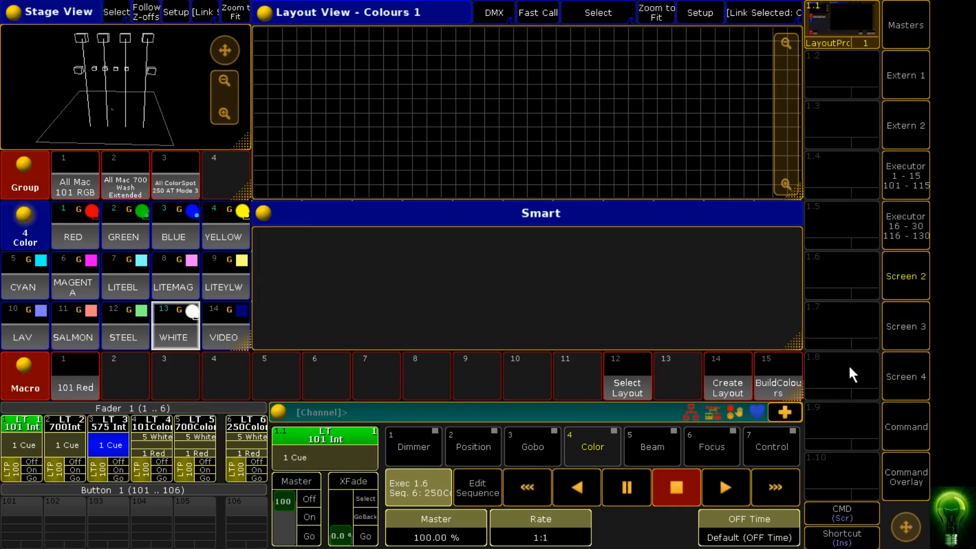
{"action": "left_click", "coordinate": [914, 495]}
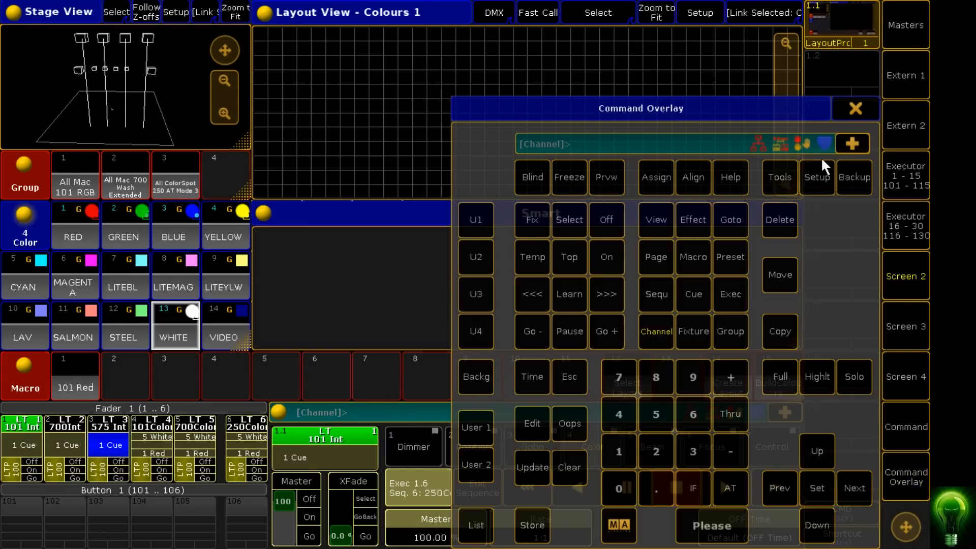
{"action": "left_click", "coordinate": [859, 182]}
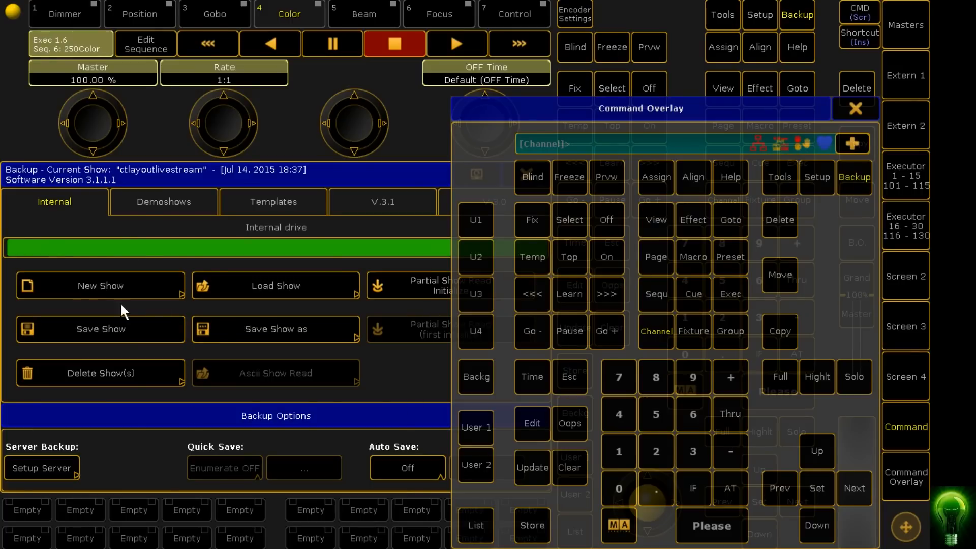
{"action": "left_click", "coordinate": [130, 331]}
{"action": "left_click", "coordinate": [854, 109]}
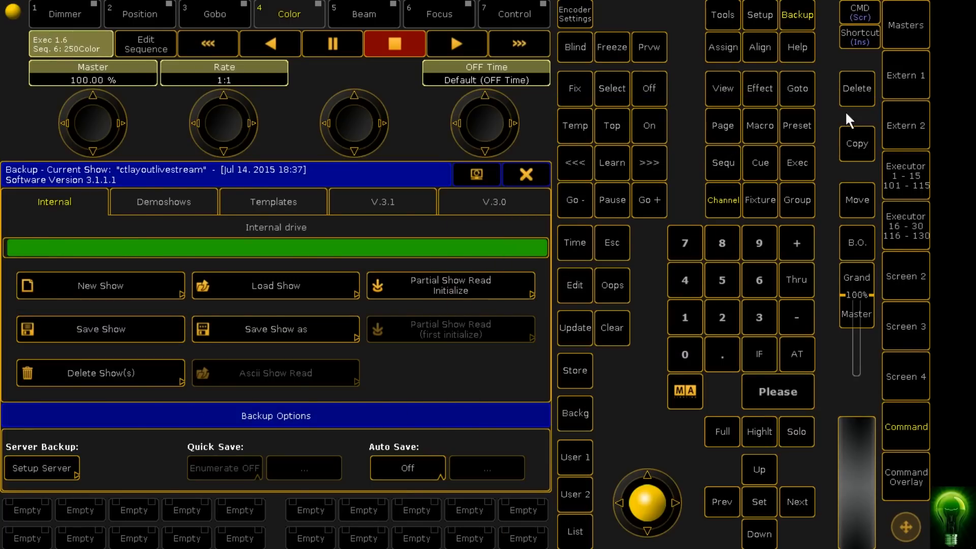
{"action": "left_click", "coordinate": [900, 289]}
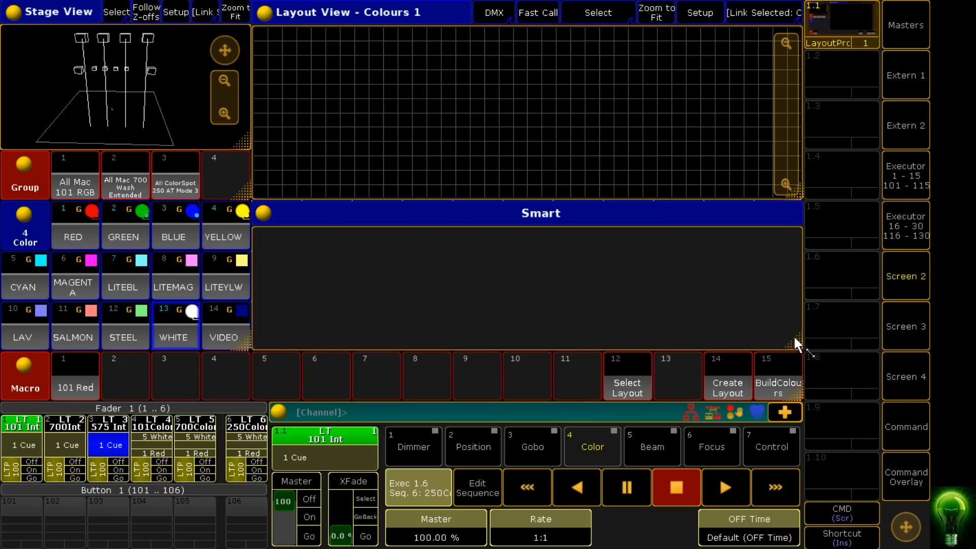
Step: Remove the Smart window and create an Images pool window in the empty space below the Layout View
{"action": "left_click", "coordinate": [262, 212]}
{"action": "left_click", "coordinate": [607, 135]}
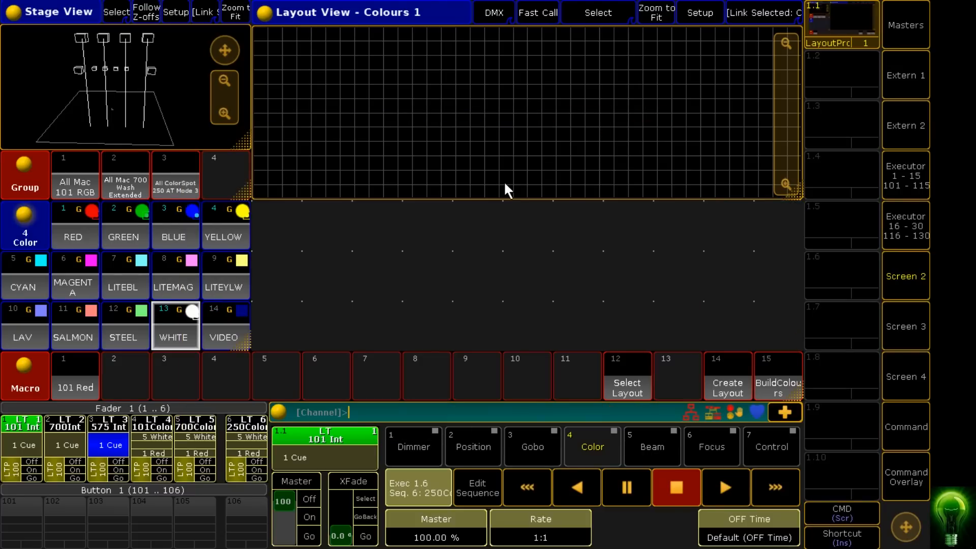
{"action": "left_click", "coordinate": [277, 316]}
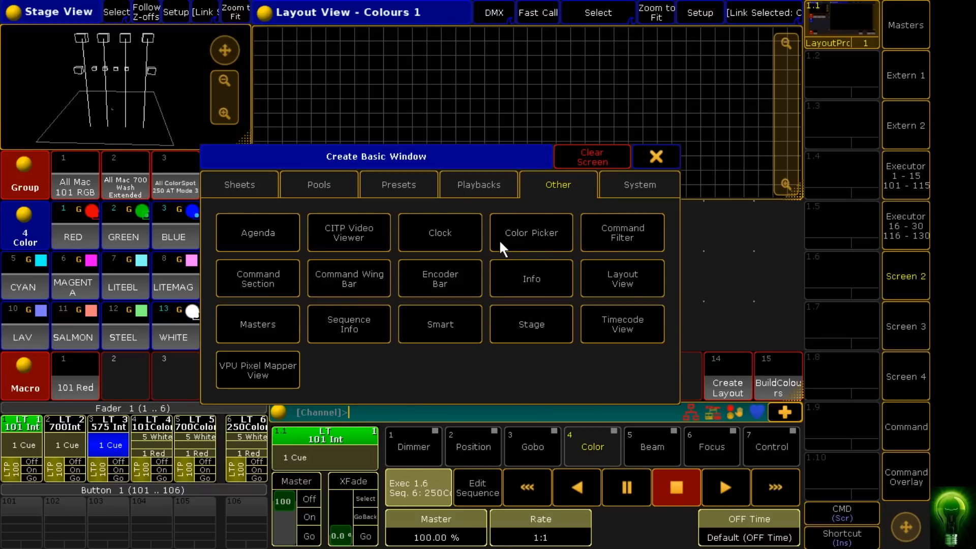
{"action": "left_click", "coordinate": [486, 185]}
{"action": "left_click", "coordinate": [534, 185]}
{"action": "left_click", "coordinate": [325, 183]}
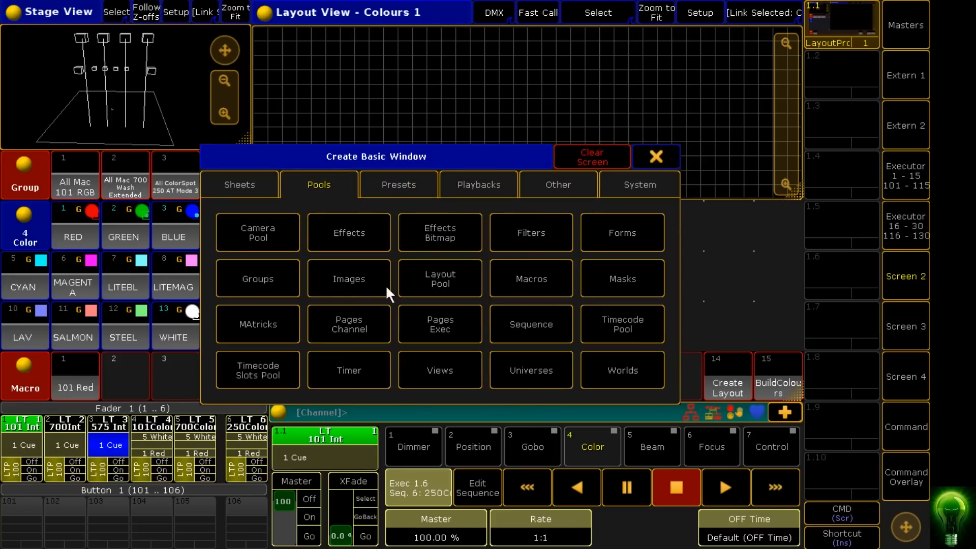
{"action": "left_click", "coordinate": [357, 274]}
{"action": "scroll", "coordinate": [343, 331], "scroll_direction": "down", "scroll_amount": 1}
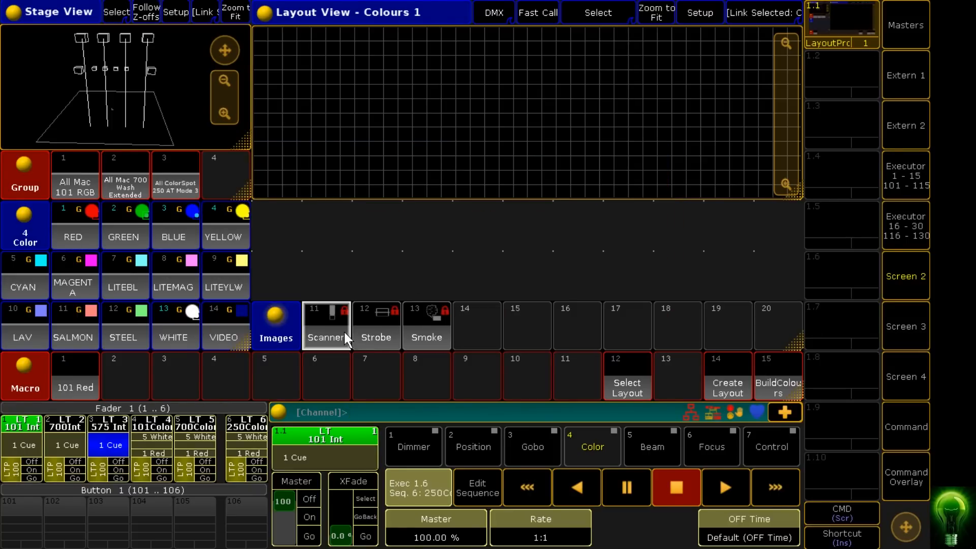
Step: Open empty slot 15 of the Images pool in the image viewer
{"action": "left_click", "coordinate": [513, 321]}
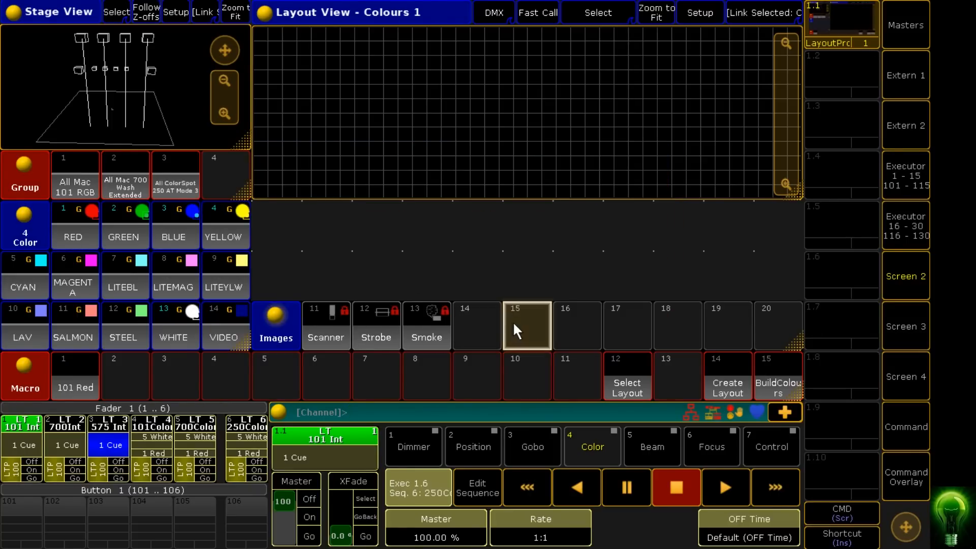
{"action": "left_click", "coordinate": [513, 321]}
{"action": "left_click", "coordinate": [521, 244]}
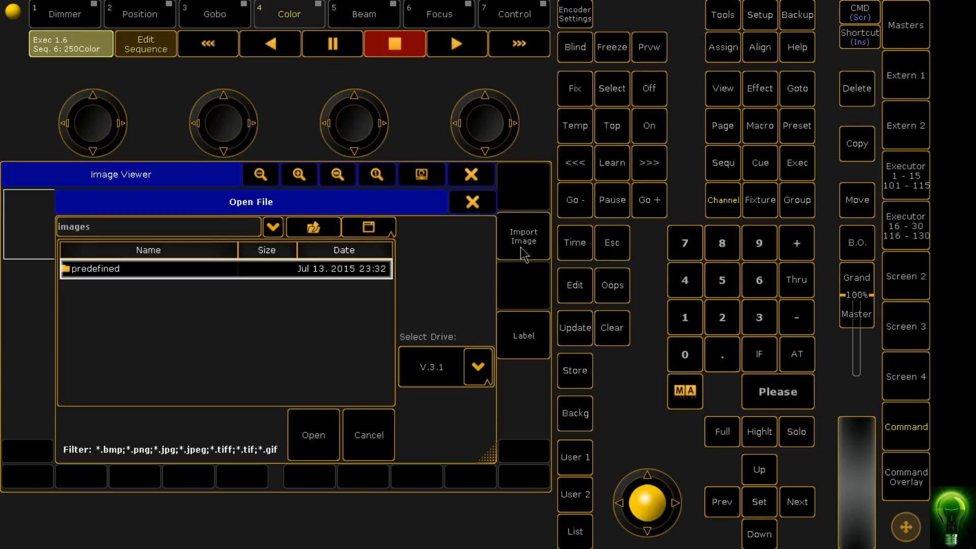
{"action": "left_click", "coordinate": [271, 229]}
{"action": "scroll", "coordinate": [227, 342], "scroll_direction": "down", "scroll_amount": 3}
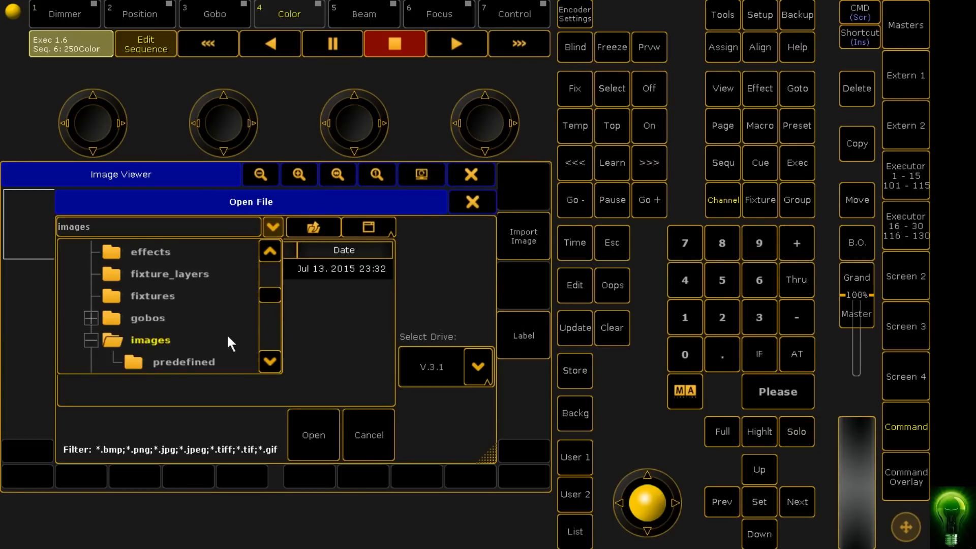
{"action": "left_click", "coordinate": [176, 338]}
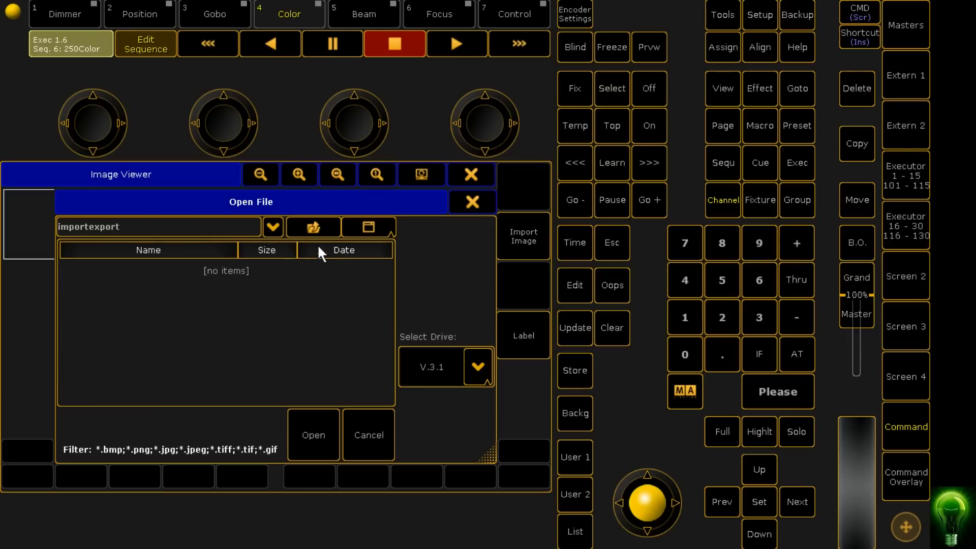
{"action": "left_click", "coordinate": [274, 227]}
{"action": "scroll", "coordinate": [203, 311], "scroll_direction": "down", "scroll_amount": 5}
{"action": "scroll", "coordinate": [203, 309], "scroll_direction": "up", "scroll_amount": 1}
{"action": "scroll", "coordinate": [200, 315], "scroll_direction": "up", "scroll_amount": 13}
{"action": "scroll", "coordinate": [202, 316], "scroll_direction": "up", "scroll_amount": 1}
{"action": "scroll", "coordinate": [201, 308], "scroll_direction": "up", "scroll_amount": 2}
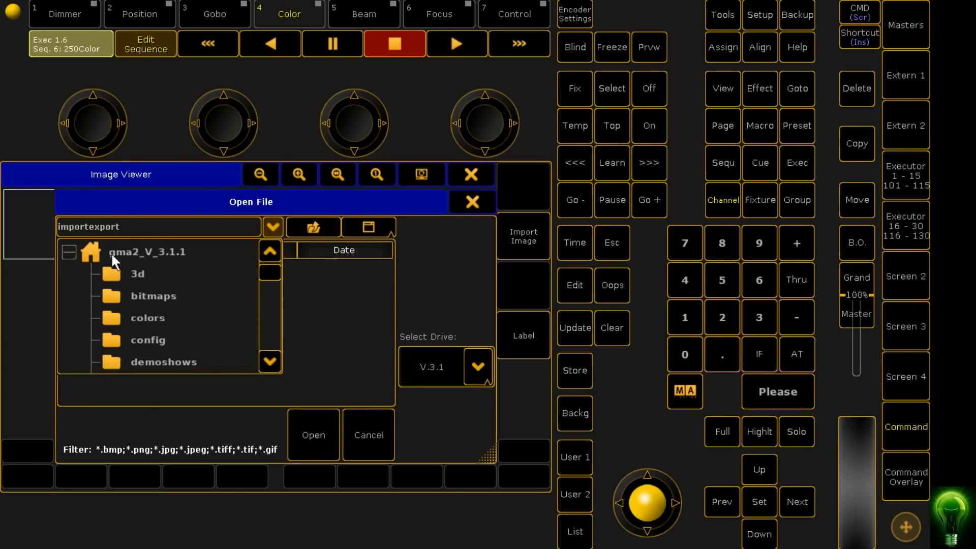
{"action": "left_click", "coordinate": [67, 253]}
{"action": "left_click", "coordinate": [67, 254]}
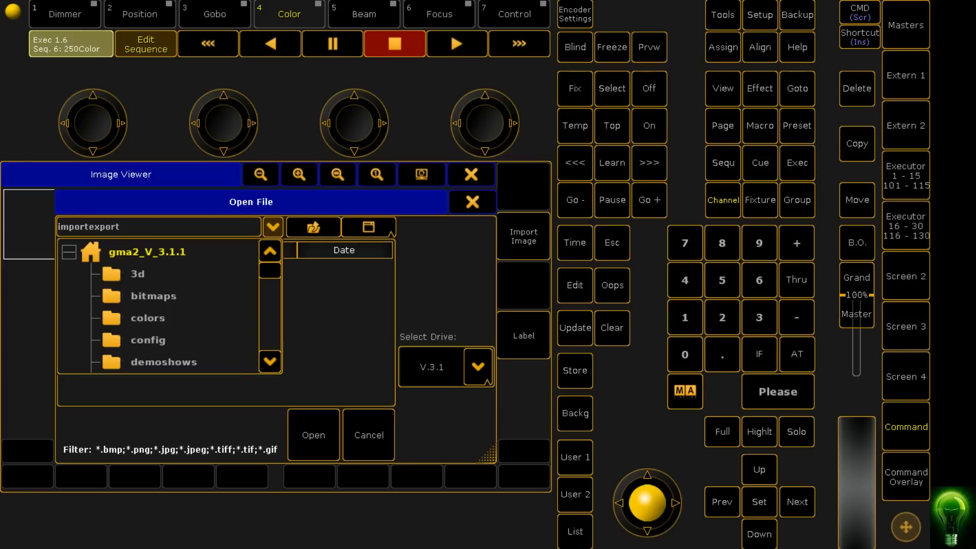
{"action": "left_click", "coordinate": [485, 171]}
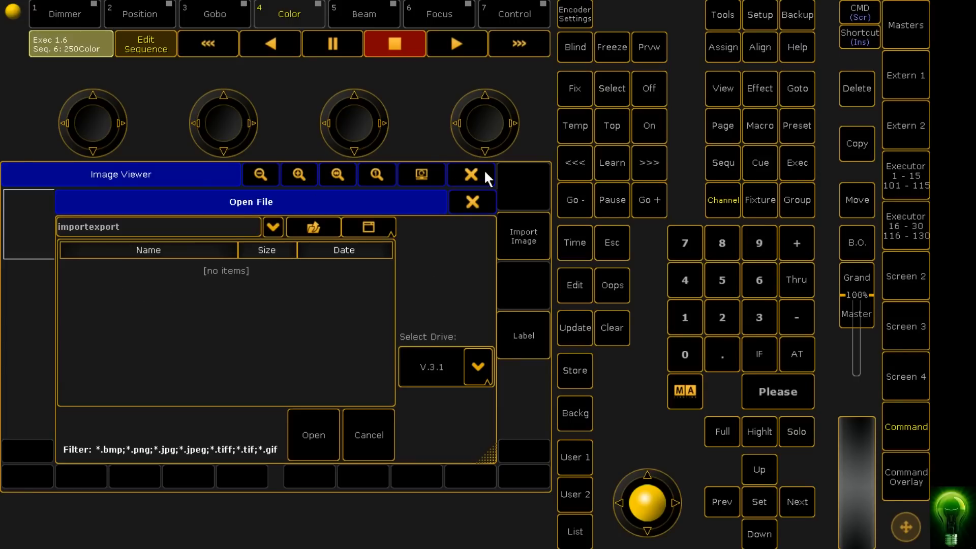
{"action": "left_click", "coordinate": [362, 420]}
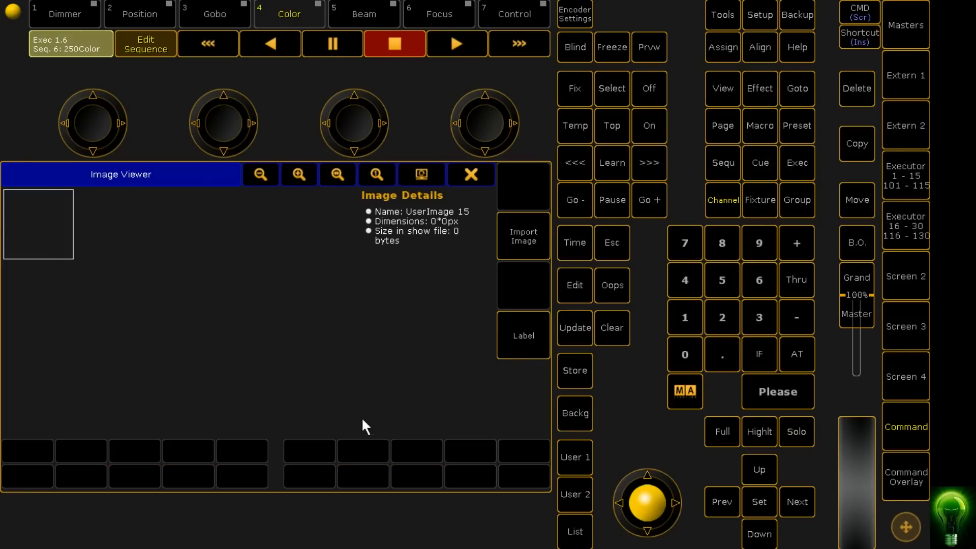
Step: Import all color images from Black.png through Yellow.png from the images folder, starting at image slot 15
{"action": "left_click", "coordinate": [520, 257]}
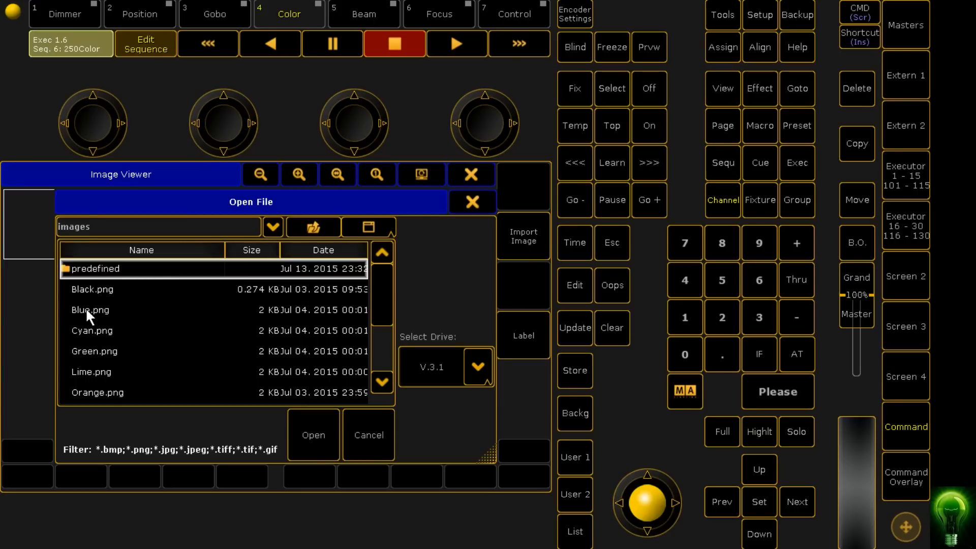
{"action": "left_click_drag", "start_coordinate": [96, 289], "coordinate": [197, 408]}
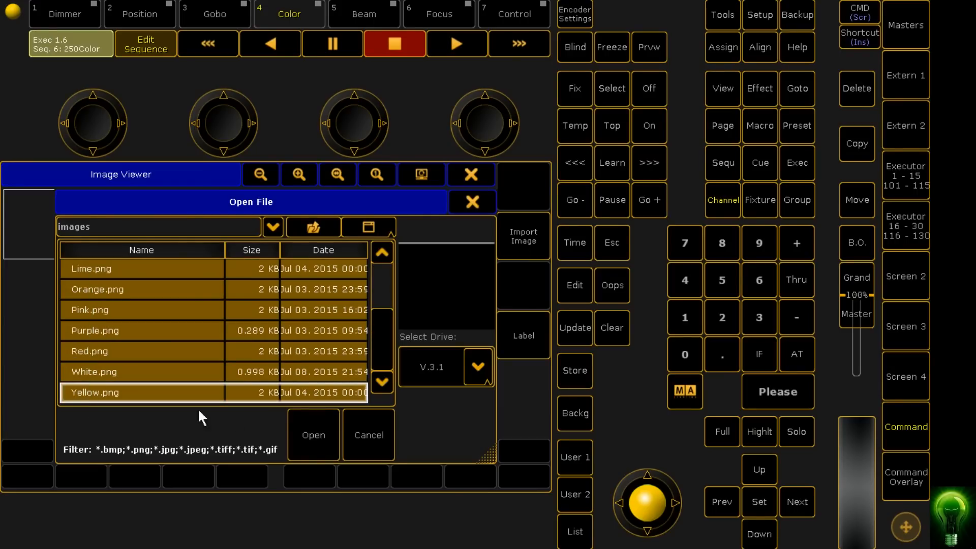
{"action": "left_click", "coordinate": [331, 430]}
{"action": "left_click", "coordinate": [471, 174]}
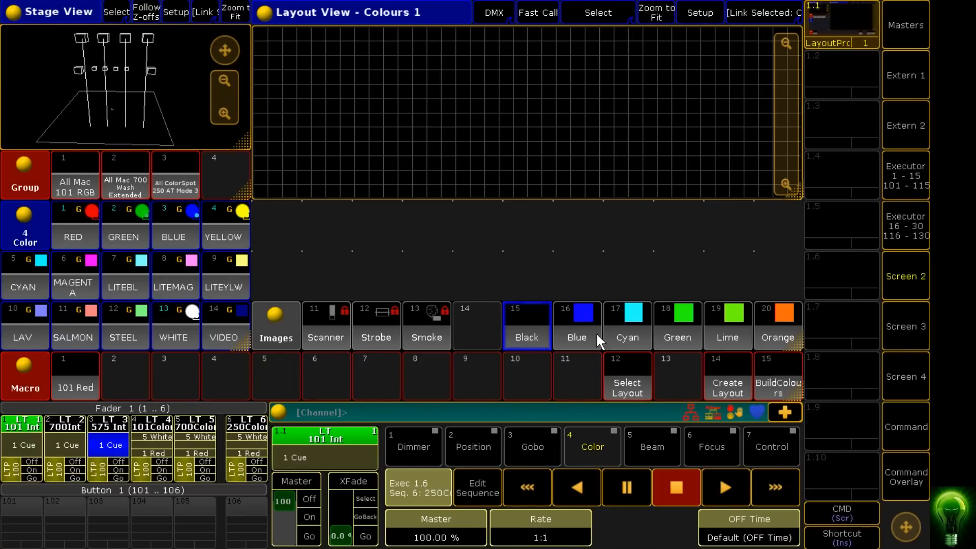
Step: Enlarge the Images pool to two rows showing all imported colors, and extend the Layout View down to it
{"action": "left_click", "coordinate": [481, 325]}
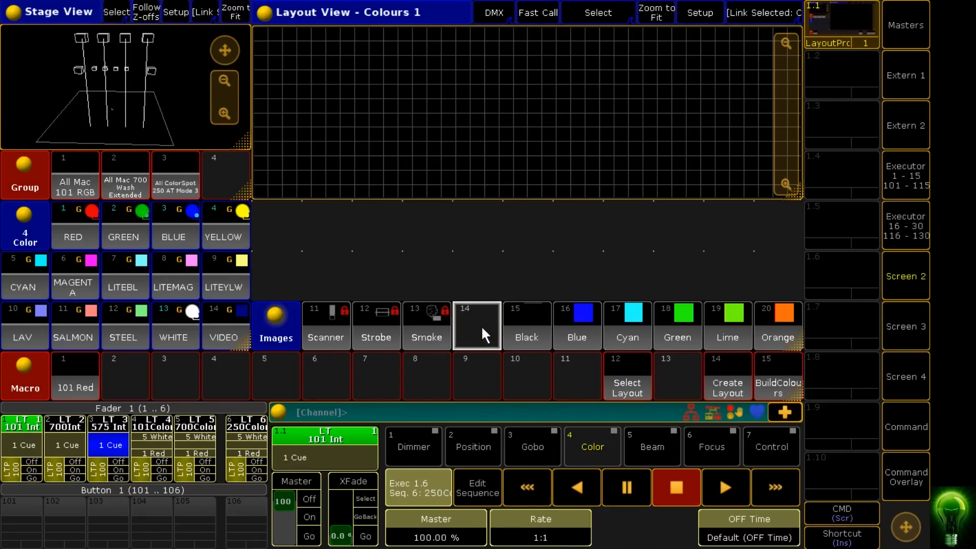
{"action": "scroll", "coordinate": [485, 325], "scroll_direction": "down", "scroll_amount": 1}
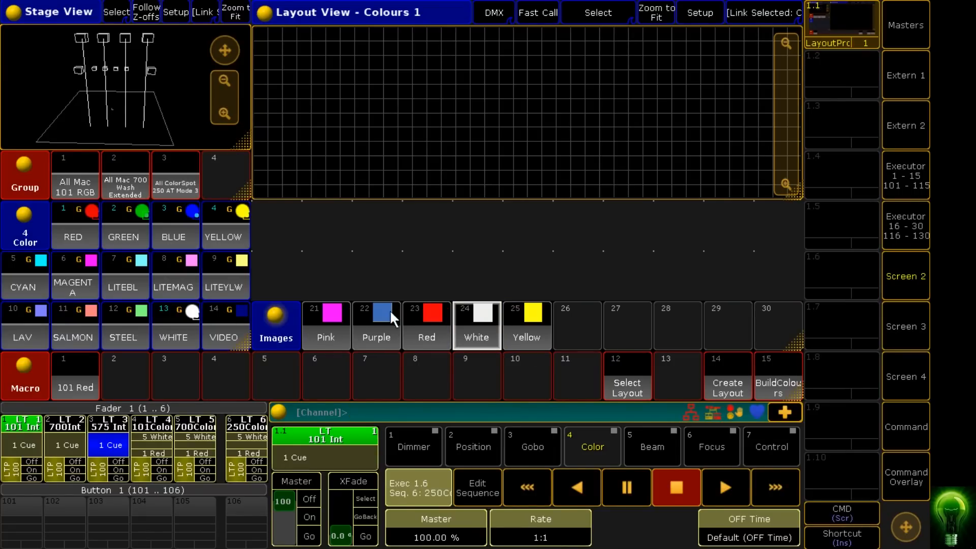
{"action": "left_click_drag", "start_coordinate": [274, 339], "coordinate": [275, 289]}
{"action": "left_click_drag", "start_coordinate": [795, 288], "coordinate": [794, 342]}
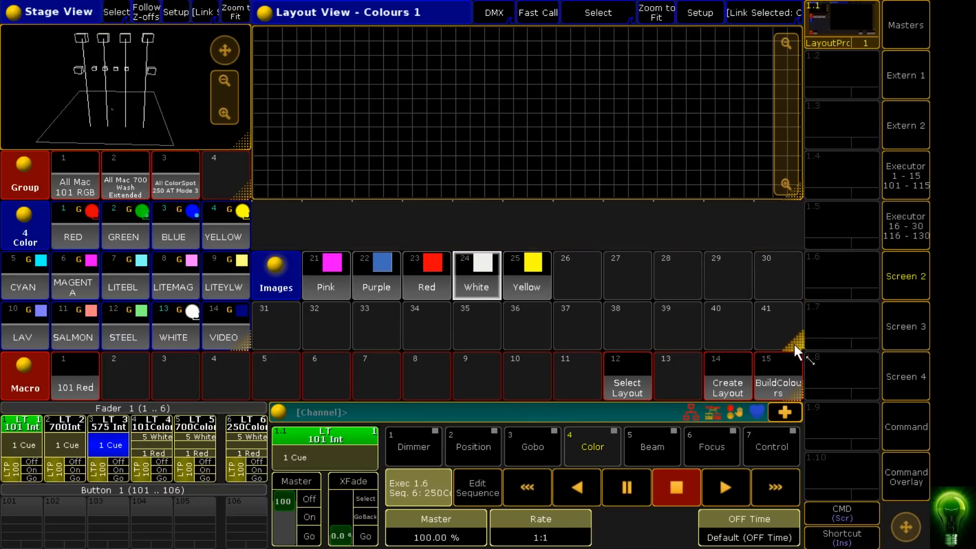
{"action": "scroll", "coordinate": [422, 289], "scroll_direction": "up", "scroll_amount": 1}
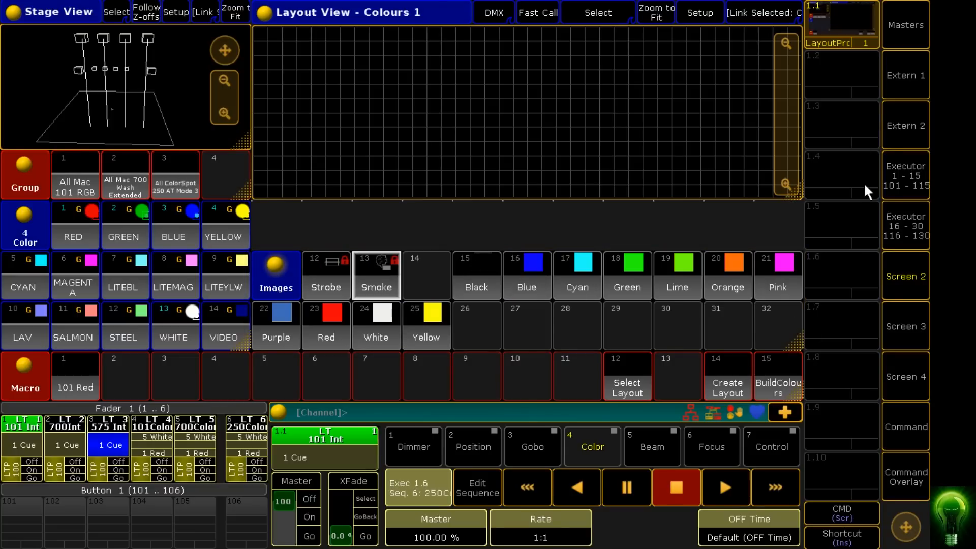
{"action": "left_click_drag", "start_coordinate": [794, 194], "coordinate": [807, 251]}
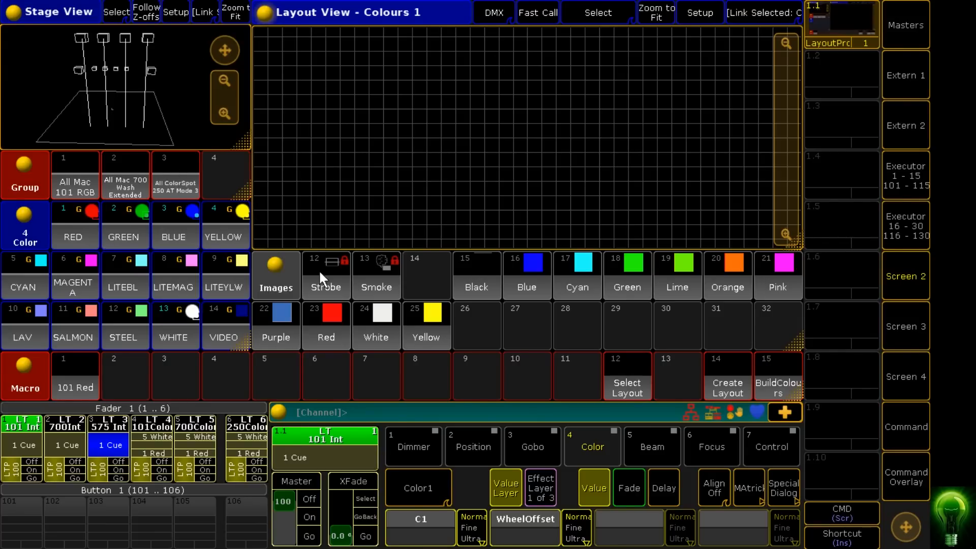
{"action": "left_click", "coordinate": [910, 495]}
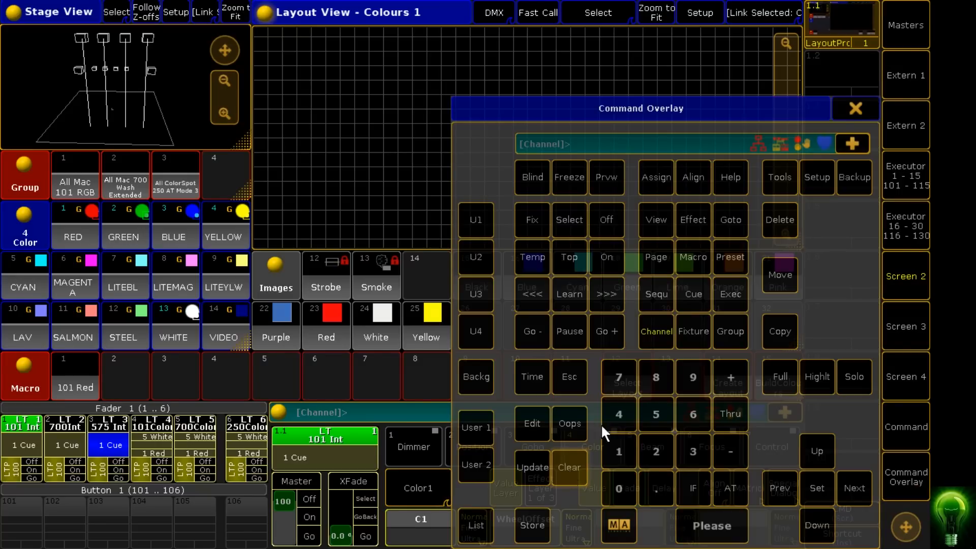
{"action": "left_click", "coordinate": [854, 110]}
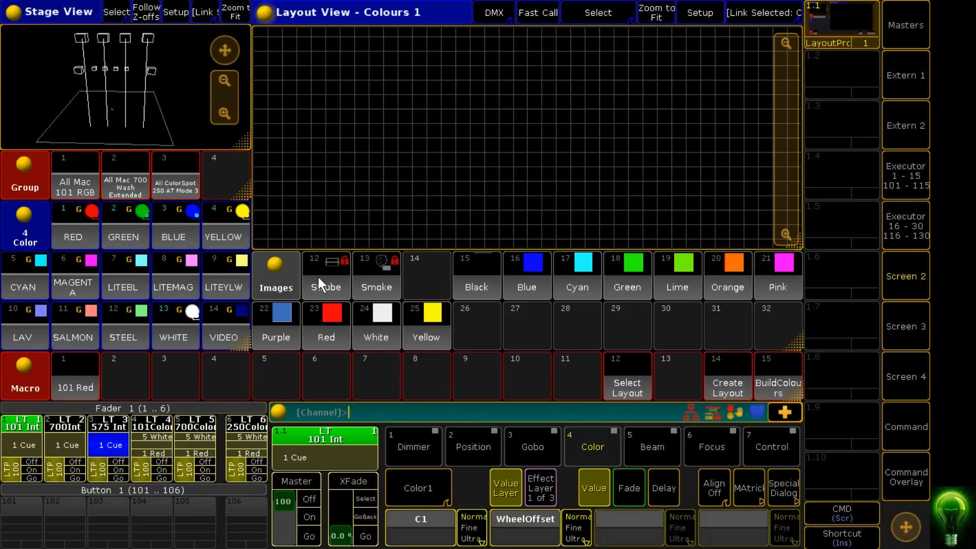
Step: Examine the command line of macro 101 Red and close it without editing
{"action": "right_click", "coordinate": [66, 367]}
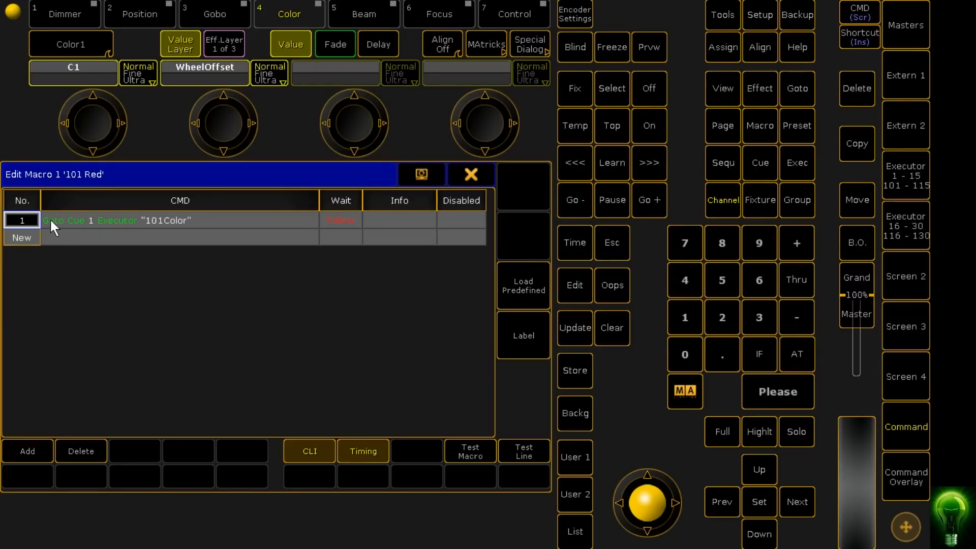
{"action": "left_click", "coordinate": [181, 218]}
{"action": "left_click", "coordinate": [181, 218]}
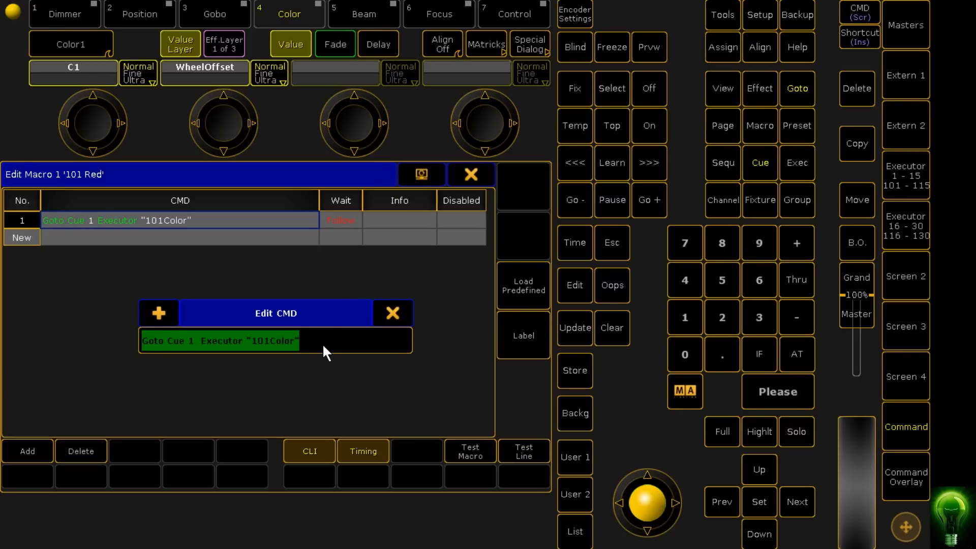
{"action": "left_click", "coordinate": [394, 312]}
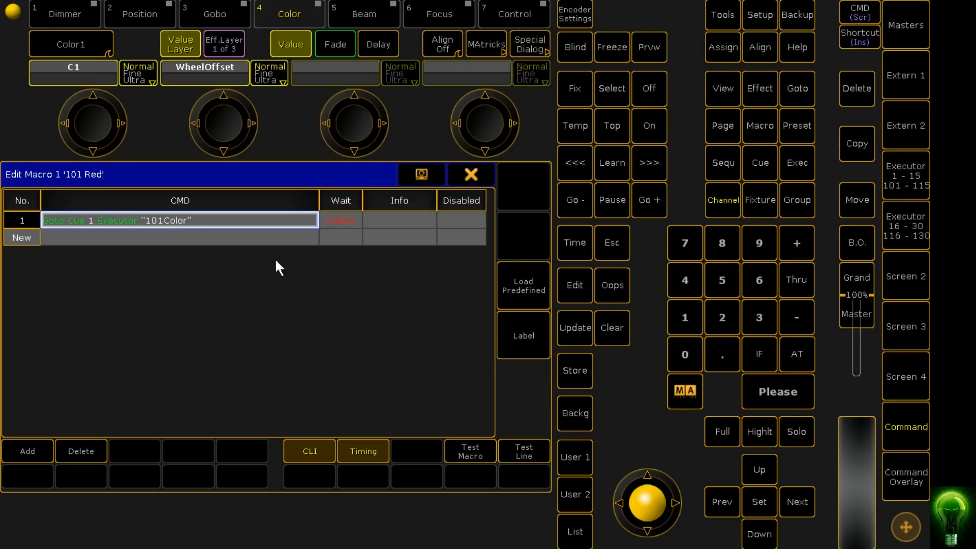
{"action": "left_click", "coordinate": [484, 170]}
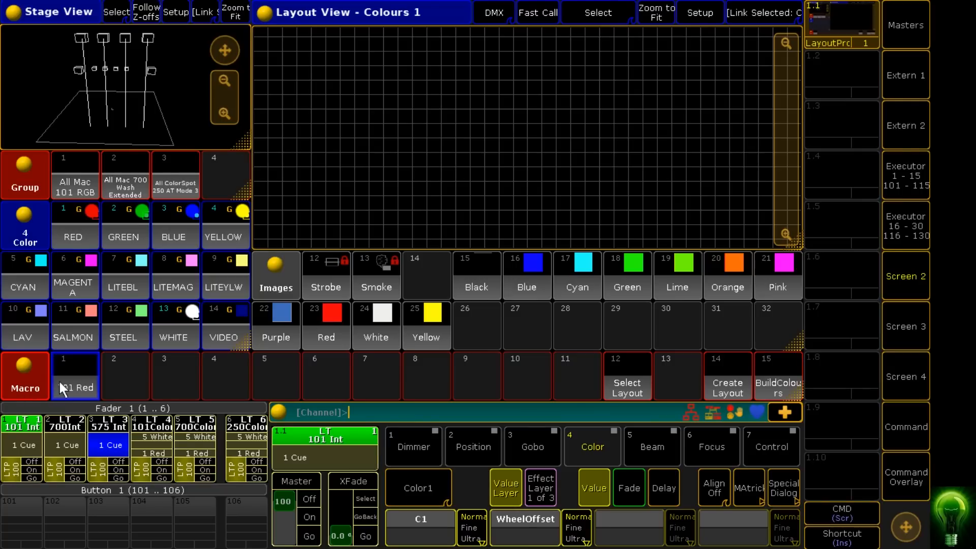
Step: Test macro 101 Red with the 101 Int executor on and 575 Int off, and switch the 101Color executor off
{"action": "left_click", "coordinate": [33, 477]}
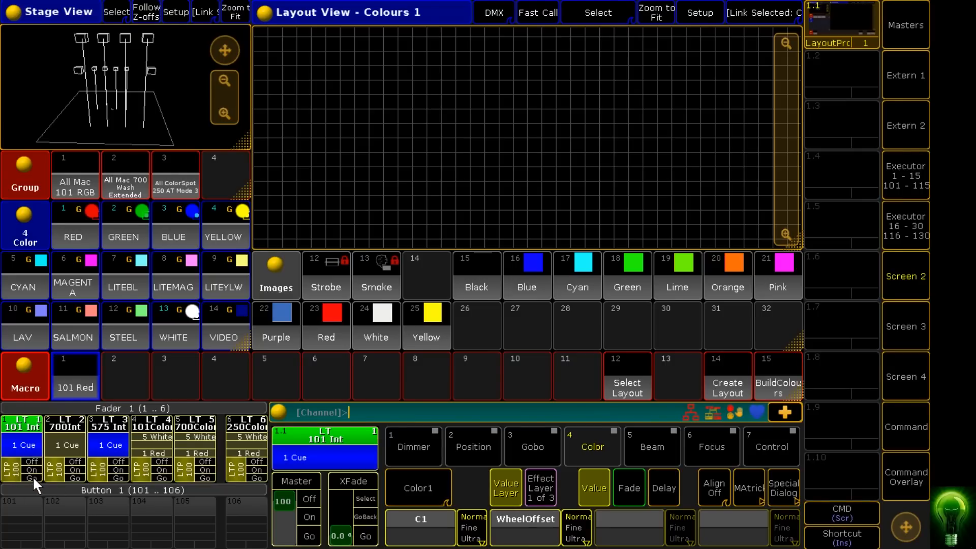
{"action": "left_click", "coordinate": [116, 460]}
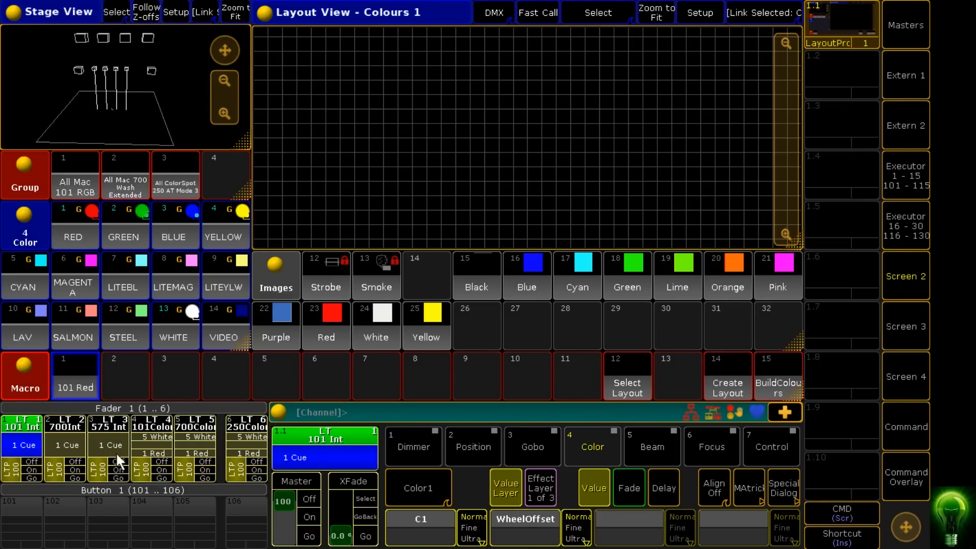
{"action": "left_click", "coordinate": [74, 371]}
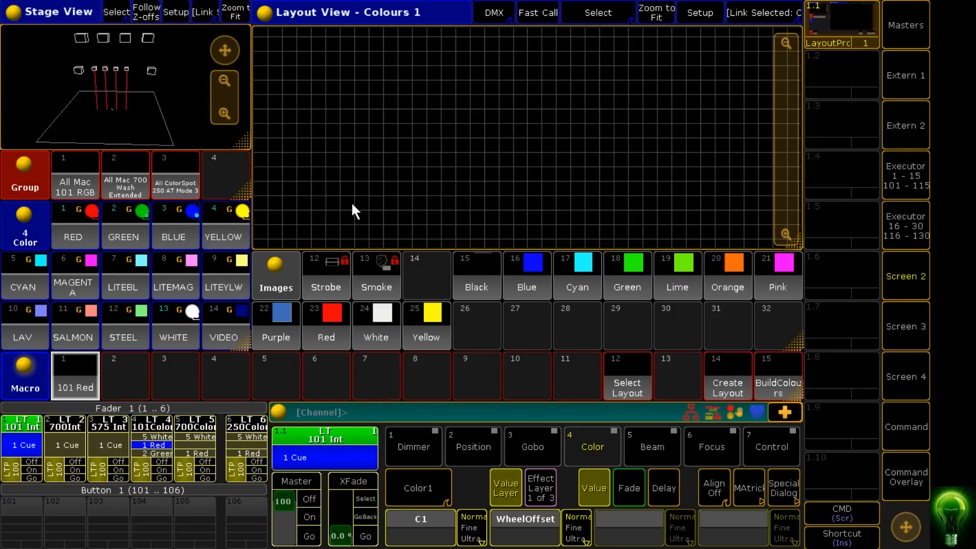
{"action": "left_click", "coordinate": [161, 460]}
Step: Open macro 101 Red and copy its command Goto Cue 1 Executor "101Color"
{"action": "right_click", "coordinate": [81, 388]}
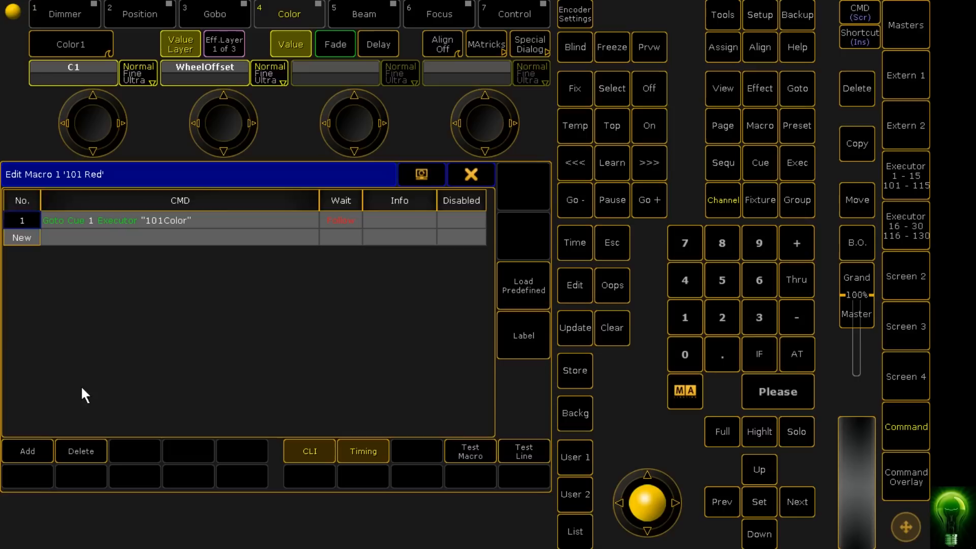
{"action": "left_click", "coordinate": [169, 216]}
{"action": "left_click", "coordinate": [168, 213]}
{"action": "key", "text": "ctrl+c"}
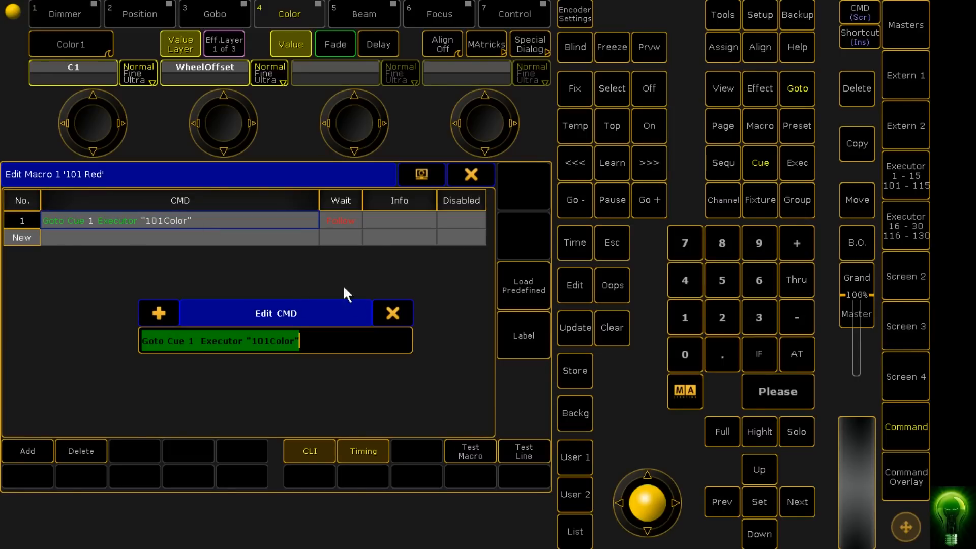
Step: Change the command of macro 101 Red to Goto Cue 1 Sequence 4 and test it by running the macro and advancing the 101Color executor
{"action": "left_click", "coordinate": [323, 339]}
{"action": "key", "text": "BackSpace"}
{"action": "key", "text": "BackSpace"}
{"action": "key", "text": "BackSpace"}
{"action": "key", "text": "BackSpace"}
{"action": "key", "text": "BackSpace"}
{"action": "key", "text": "BackSpace"}
{"action": "key", "text": "BackSpace"}
{"action": "key", "text": "BackSpace"}
{"action": "key", "text": "BackSpace"}
{"action": "key", "text": "BackSpace"}
{"action": "key", "text": "BackSpace"}
{"action": "key", "text": "BackSpace"}
{"action": "key", "text": "BackSpace"}
{"action": "key", "text": "BackSpace"}
{"action": "key", "text": "BackSpace"}
{"action": "key", "text": "BackSpace"}
{"action": "key", "text": "BackSpace"}
{"action": "key", "text": "BackSpace"}
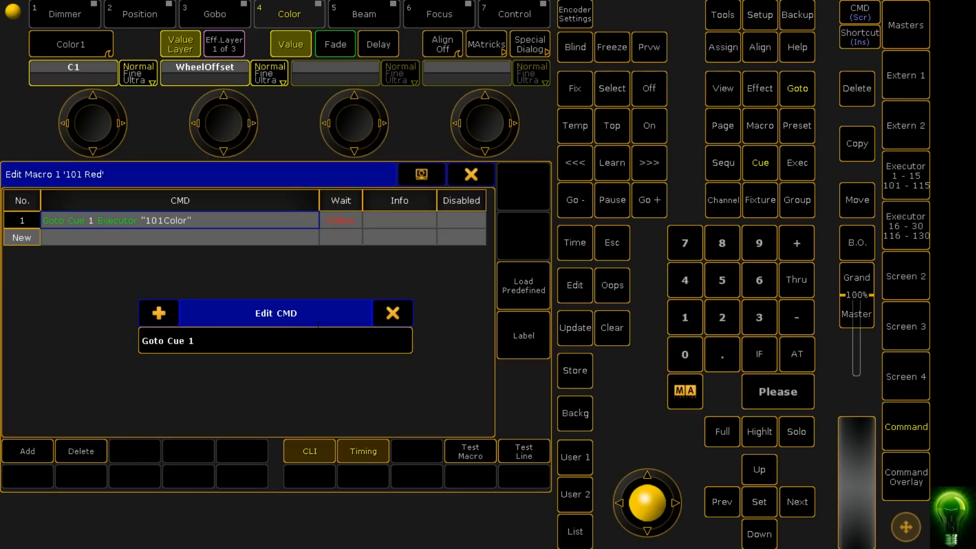
{"action": "type", "text": "Seqye"}
{"action": "key", "text": "BackSpace"}
{"action": "key", "text": "BackSpace"}
{"action": "type", "text": "yebc"}
{"action": "key", "text": "BackSpace"}
{"action": "key", "text": "BackSpace"}
{"action": "key", "text": "BackSpace"}
{"action": "key", "text": "BackSpace"}
{"action": "type", "text": "u 4"}
{"action": "key", "text": "Return"}
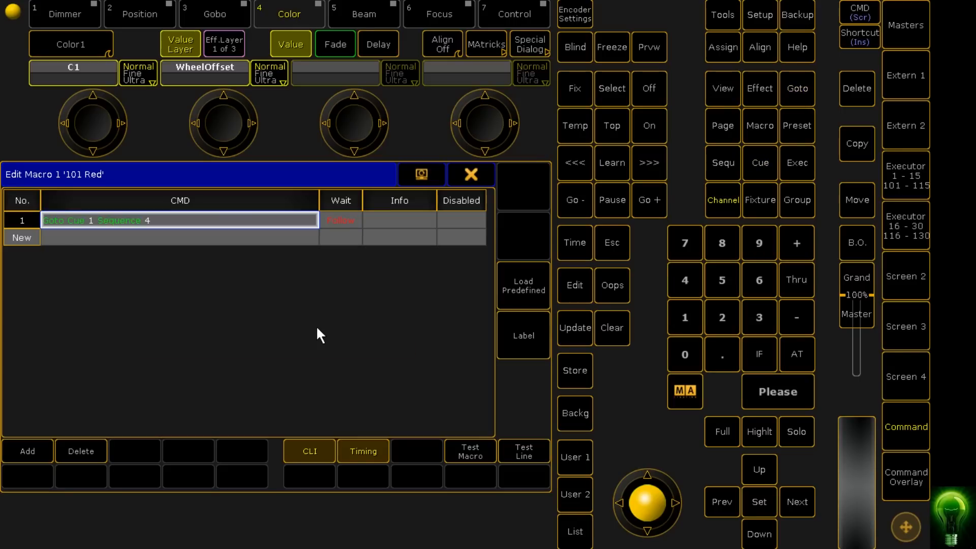
{"action": "left_click", "coordinate": [471, 176]}
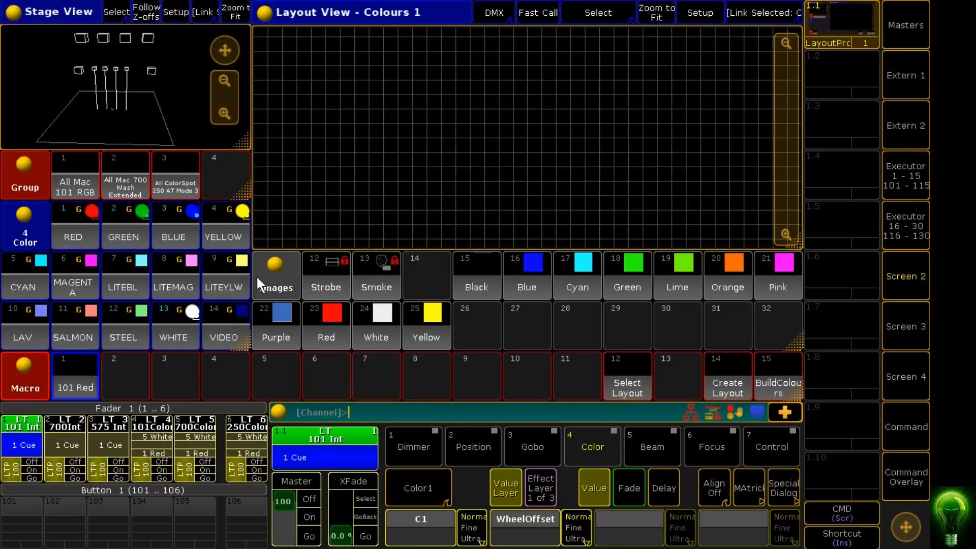
{"action": "left_click", "coordinate": [78, 381]}
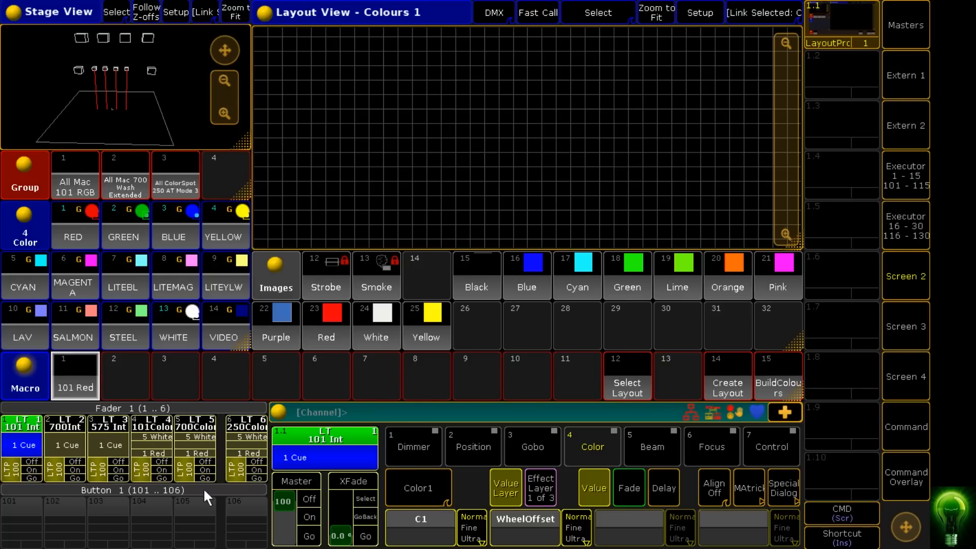
{"action": "left_click", "coordinate": [163, 475]}
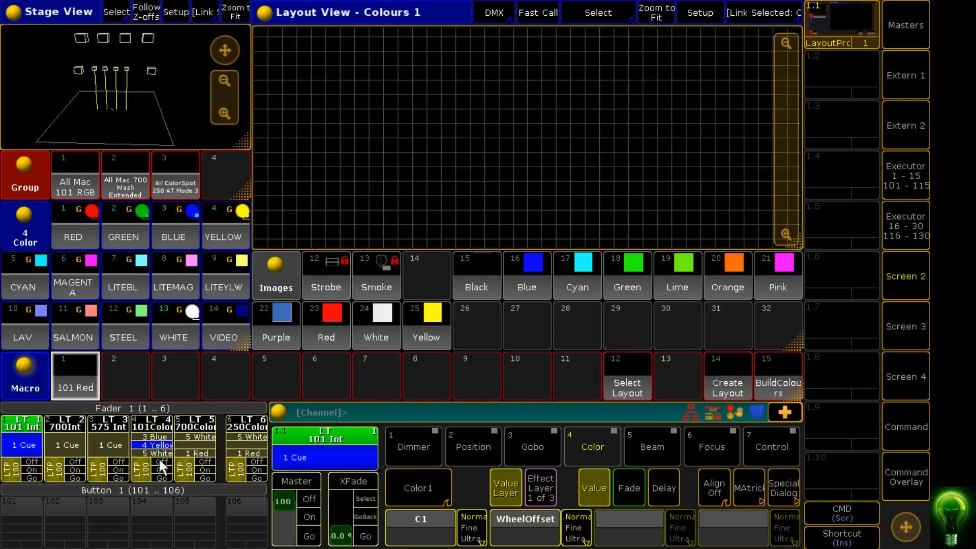
Step: Set the command line of macro 101 Red back to the copied Goto Cue 1 Executor "101Color"
{"action": "right_click", "coordinate": [56, 395]}
{"action": "left_click", "coordinate": [217, 220]}
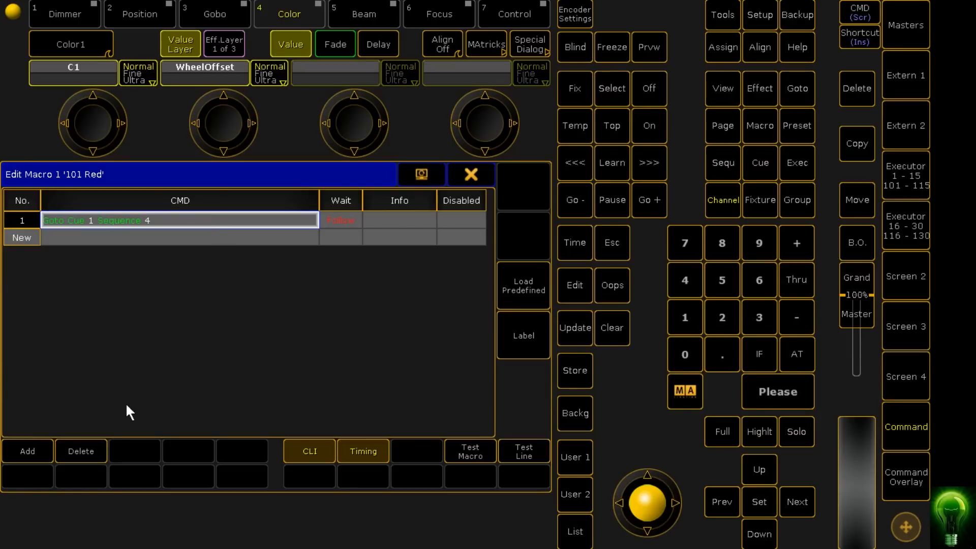
{"action": "right_click", "coordinate": [112, 219]}
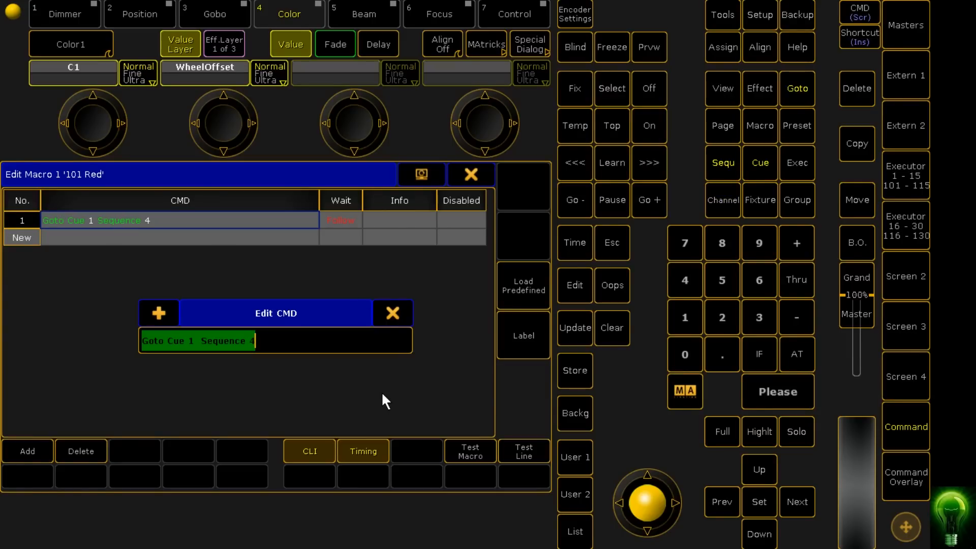
{"action": "key", "text": "ctrl+v"}
{"action": "key", "text": "Return"}
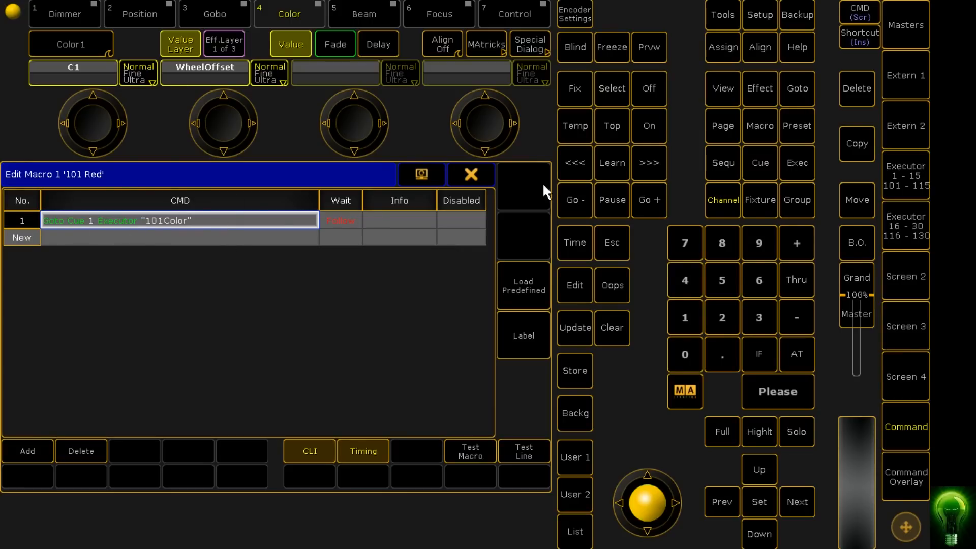
{"action": "left_click", "coordinate": [468, 175]}
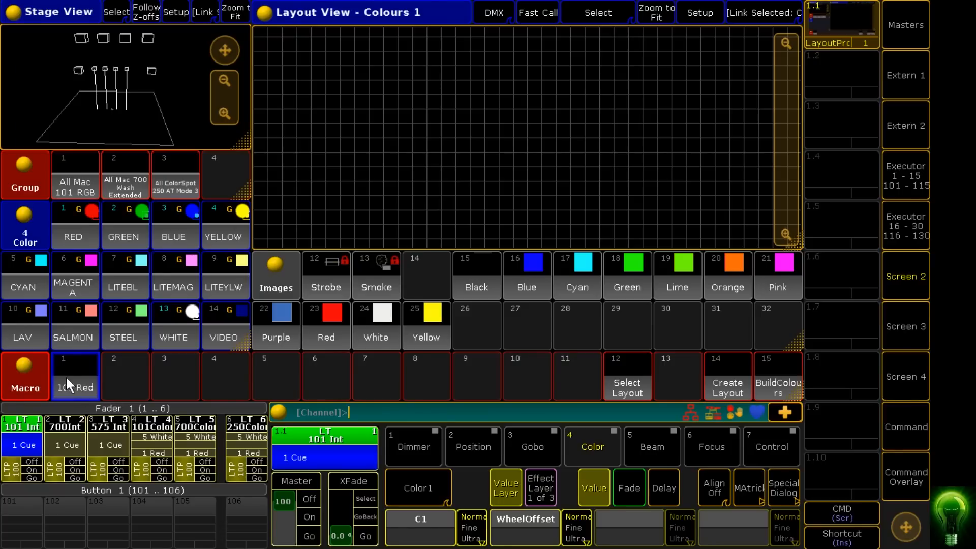
Step: Create macro 2 with the command Goto Cue 2 Executor "101Color", based on the copied line
{"action": "left_click", "coordinate": [131, 370]}
{"action": "key", "text": "Return"}
{"action": "key", "text": "ctrl+v"}
{"action": "key", "text": "Left"}
{"action": "key", "text": "Left"}
{"action": "key", "text": "Left"}
{"action": "key", "text": "Left"}
{"action": "key", "text": "Left"}
{"action": "key", "text": "Left"}
{"action": "key", "text": "Left"}
{"action": "key", "text": "Left"}
{"action": "key", "text": "Left"}
{"action": "key", "text": "Left"}
{"action": "key", "text": "Left"}
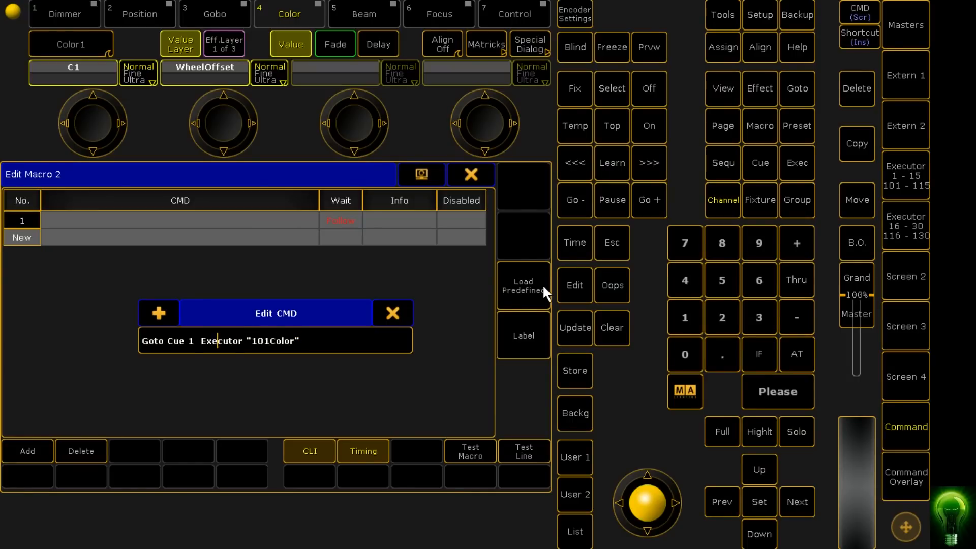
{"action": "key", "text": "BackSpace"}
{"action": "type", "text": "2"}
{"action": "key", "text": "Return"}
Step: Label macro 2 as 101 Green and close its editor
{"action": "left_click", "coordinate": [534, 341]}
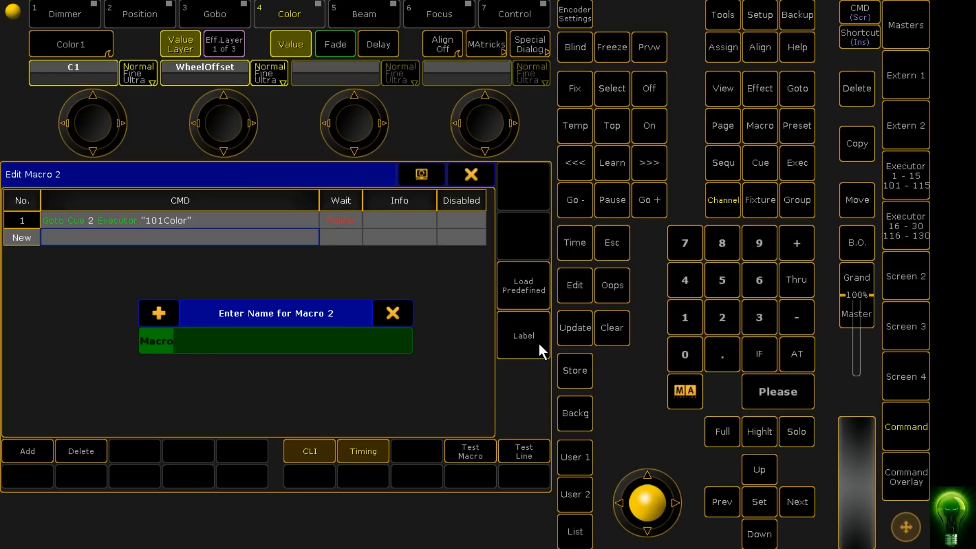
{"action": "type", "text": "120"}
{"action": "key", "text": "BackSpace"}
{"action": "key", "text": "BackSpace"}
{"action": "type", "text": "0"}
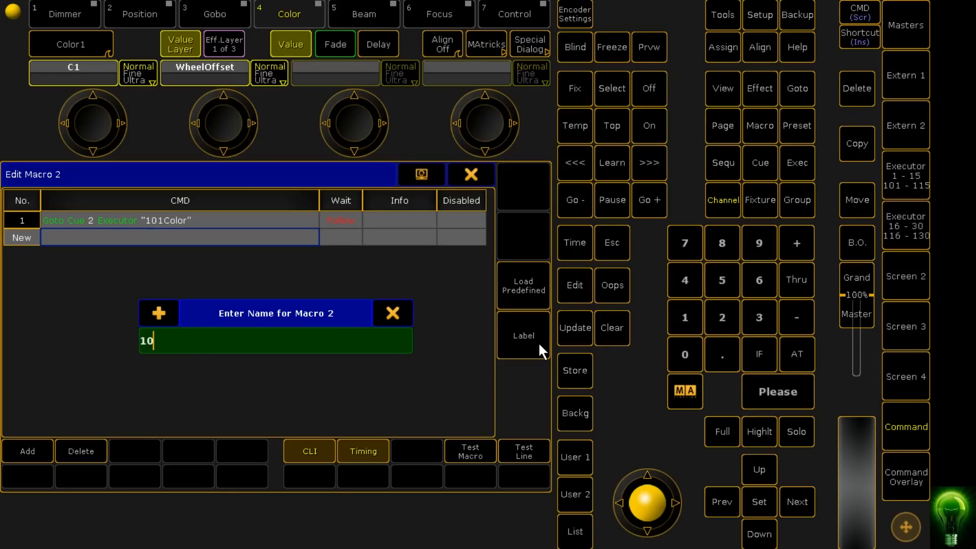
{"action": "type", "text": "1 Green"}
{"action": "key", "text": "Return"}
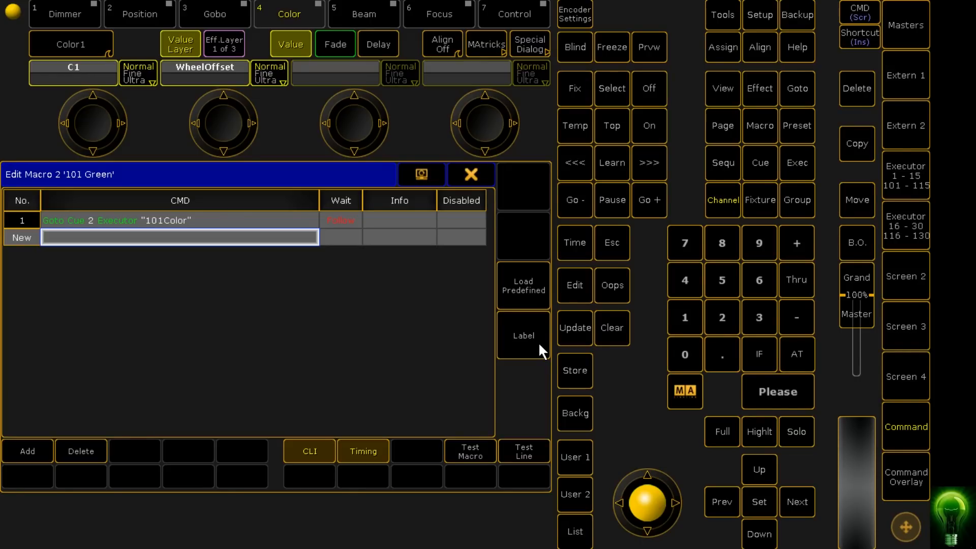
{"action": "left_click", "coordinate": [471, 175]}
Step: Create macro 3 with the command Goto Cue 3 Executor "101Color", based on the copied line
{"action": "left_click", "coordinate": [187, 379]}
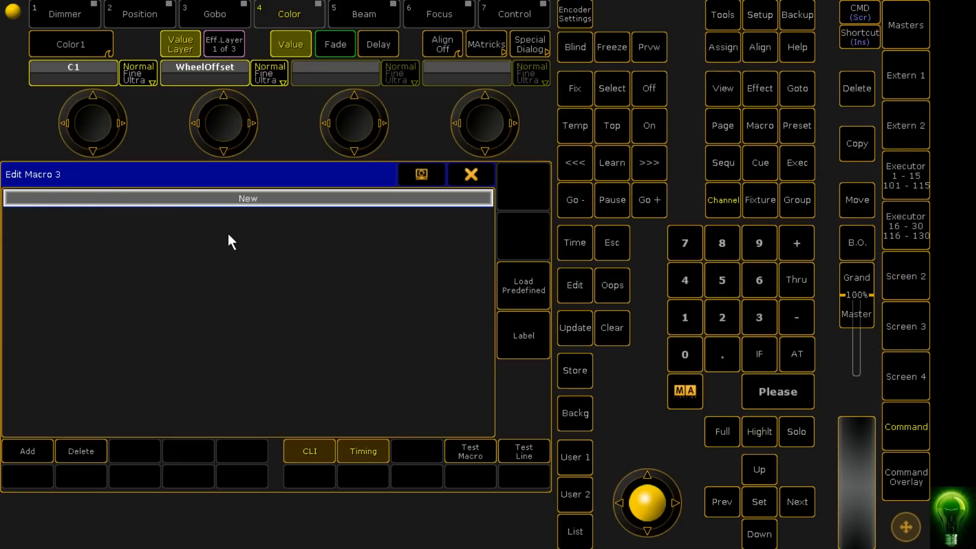
{"action": "key", "text": "Return"}
{"action": "key", "text": "ctrl+v"}
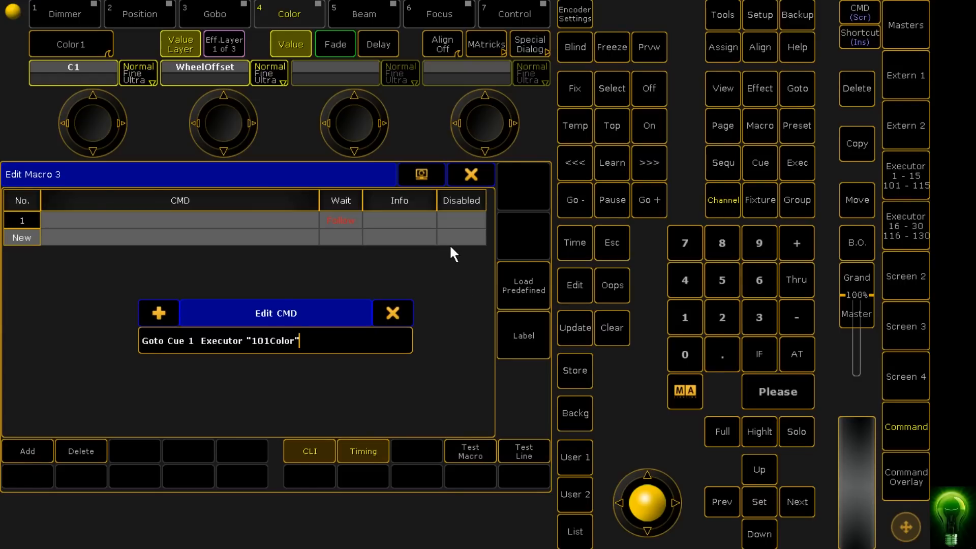
{"action": "key", "text": "Left"}
{"action": "key", "text": "Left"}
{"action": "key", "text": "Left"}
{"action": "key", "text": "Left"}
{"action": "key", "text": "Left"}
{"action": "key", "text": "Left"}
{"action": "key", "text": "Left"}
{"action": "key", "text": "Left"}
{"action": "key", "text": "Left"}
{"action": "key", "text": "Left"}
{"action": "key", "text": "Left"}
{"action": "key", "text": "Left"}
{"action": "key", "text": "Left"}
{"action": "key", "text": "Left"}
{"action": "key", "text": "Left"}
{"action": "key", "text": "Left"}
{"action": "key", "text": "Left"}
{"action": "key", "text": "Left"}
{"action": "key", "text": "Left"}
{"action": "key", "text": "Left"}
{"action": "key", "text": "Left"}
{"action": "key", "text": "Left"}
{"action": "key", "text": "Right"}
{"action": "key", "text": "Right"}
{"action": "key", "text": "BackSpace"}
{"action": "type", "text": "3"}
{"action": "key", "text": "Return"}
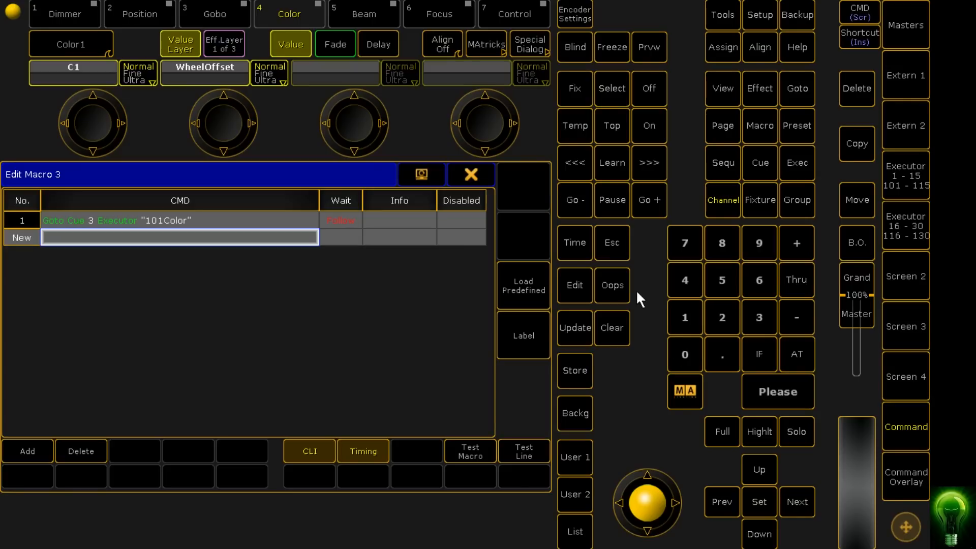
Step: Label macro 3 as 101 Blue and close its editor
{"action": "left_click", "coordinate": [530, 330]}
{"action": "type", "text": "101"}
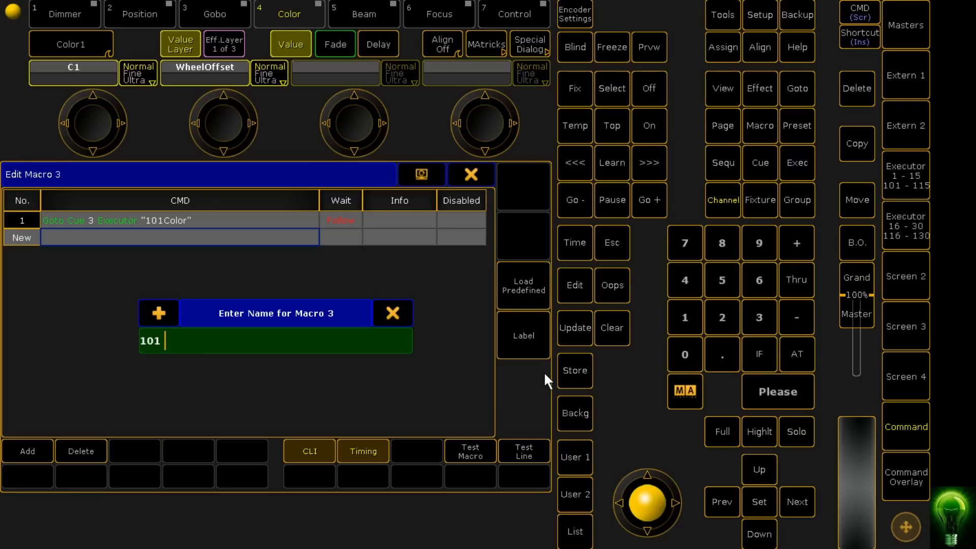
{"action": "type", "text": " Blue"}
{"action": "key", "text": "Return"}
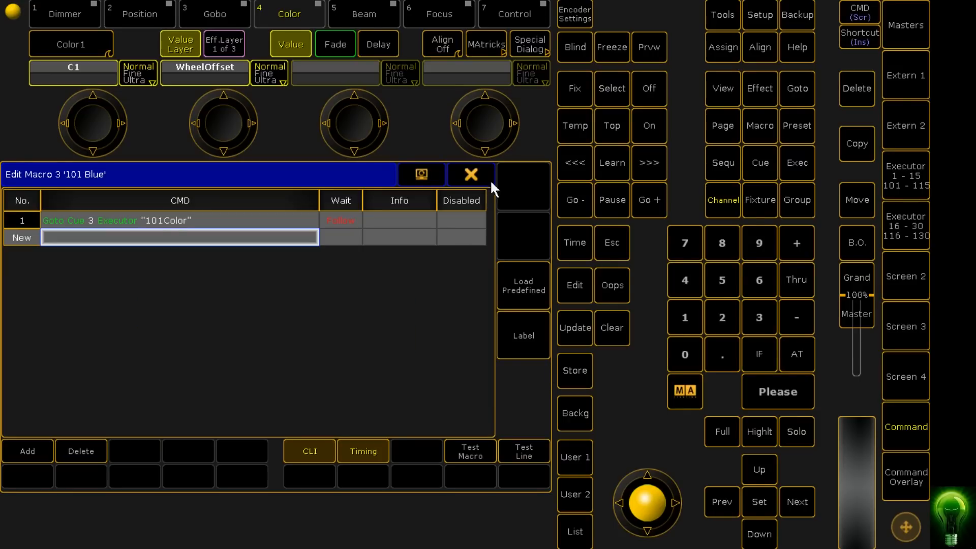
{"action": "left_click", "coordinate": [477, 176]}
Step: Create macro 4 with the command Goto Cue 4 Executor "101Color", based on the copied line
{"action": "right_click", "coordinate": [229, 370]}
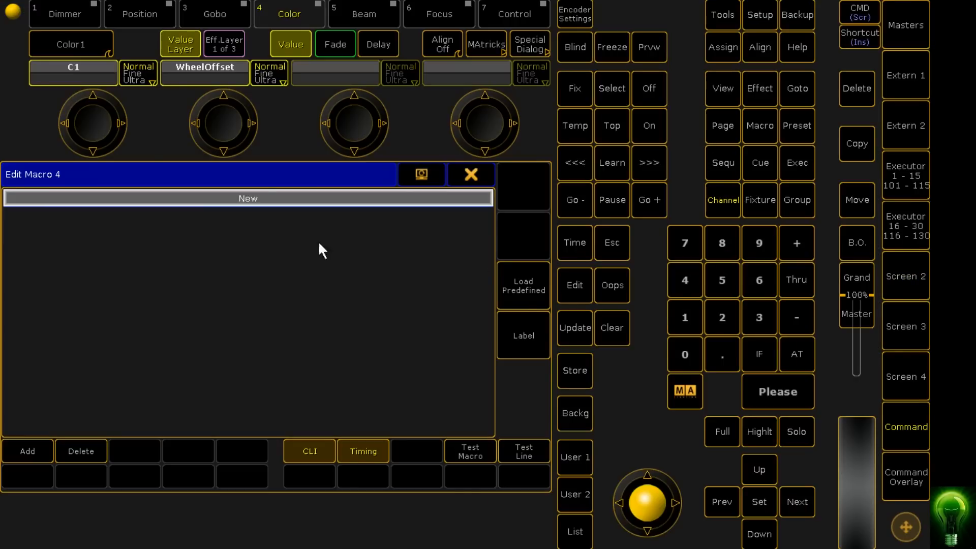
{"action": "right_click", "coordinate": [337, 206]}
{"action": "key", "text": "ctrl+v"}
{"action": "key", "text": "Left"}
{"action": "key", "text": "Left"}
{"action": "key", "text": "Left"}
{"action": "key", "text": "Left"}
{"action": "key", "text": "Left"}
{"action": "key", "text": "Left"}
{"action": "key", "text": "Left"}
{"action": "key", "text": "Left"}
{"action": "key", "text": "Left"}
{"action": "key", "text": "Left"}
{"action": "key", "text": "Left"}
{"action": "key", "text": "Left"}
{"action": "key", "text": "Left"}
{"action": "key", "text": "Left"}
{"action": "key", "text": "Left"}
{"action": "key", "text": "Left"}
{"action": "key", "text": "Left"}
{"action": "key", "text": "Left"}
{"action": "key", "text": "Left"}
{"action": "key", "text": "Left"}
{"action": "key", "text": "Left"}
{"action": "key", "text": "Right"}
{"action": "key", "text": "BackSpace"}
{"action": "type", "text": "4"}
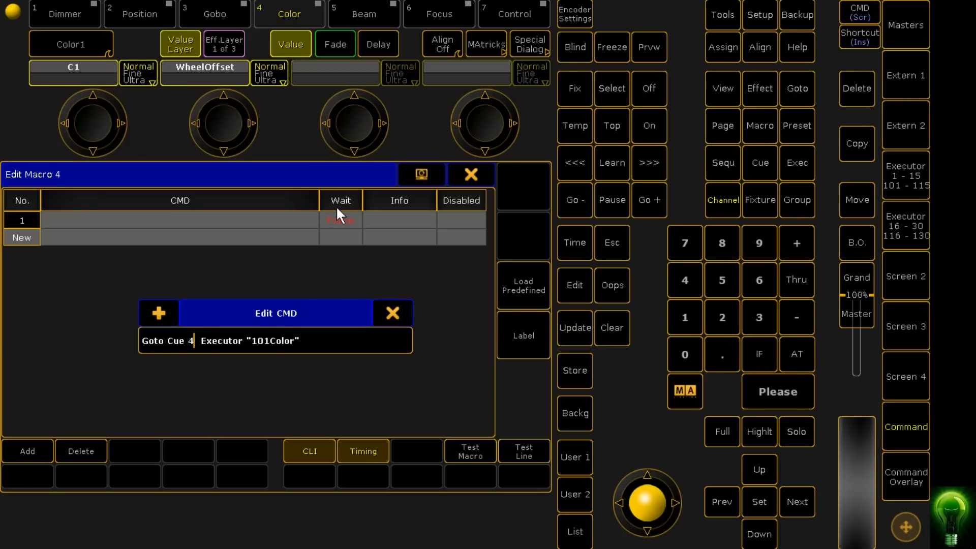
{"action": "key", "text": "Return"}
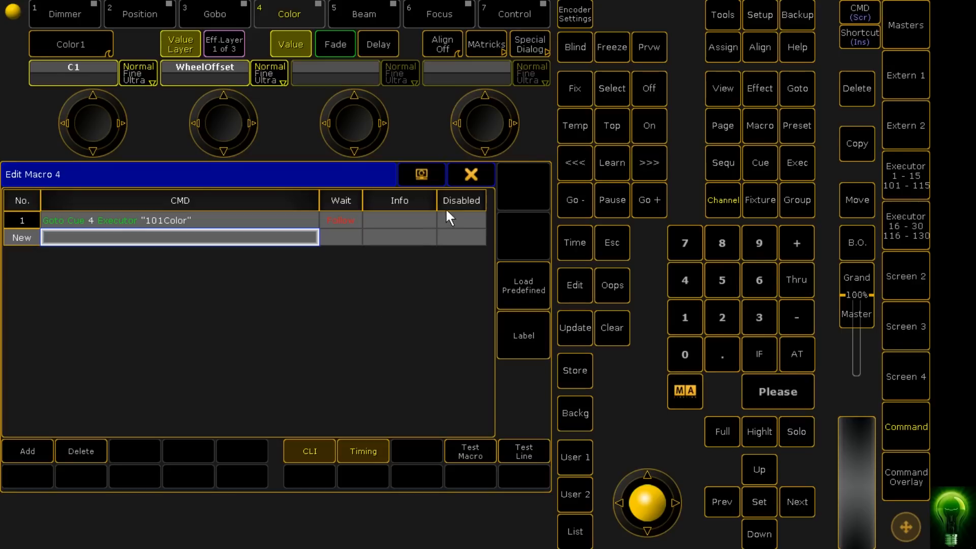
{"action": "left_click", "coordinate": [172, 218]}
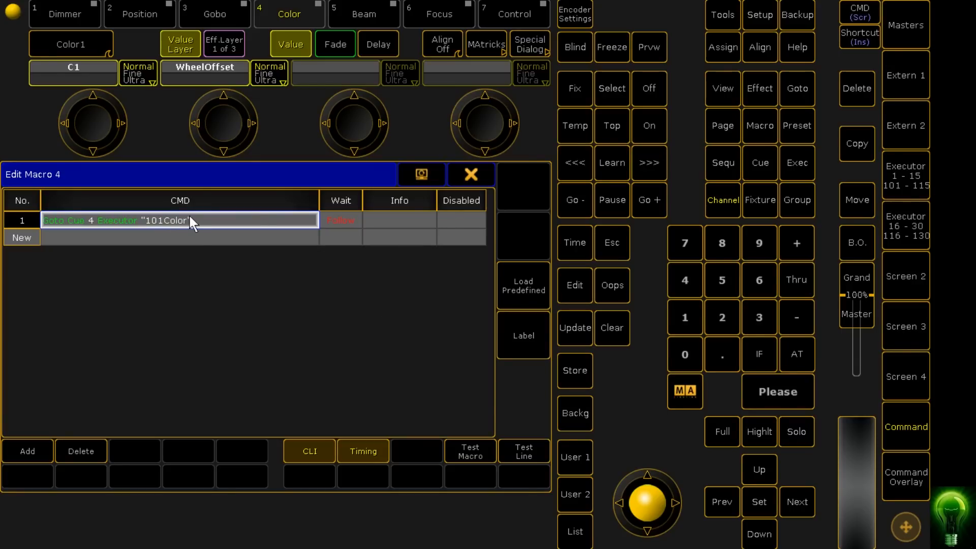
Step: Label macro 4 as "101 Yellow" and close its editor
{"action": "key", "text": "Down"}
{"action": "left_click", "coordinate": [190, 224]}
{"action": "left_click", "coordinate": [546, 330]}
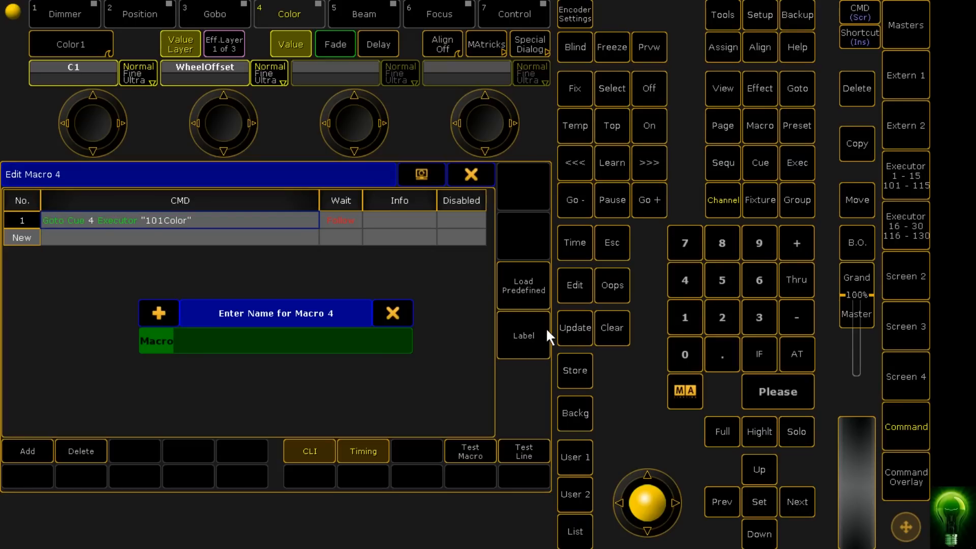
{"action": "type", "text": "101 Tw"}
{"action": "key", "text": "BackSpace"}
{"action": "key", "text": "BackSpace"}
{"action": "type", "text": "Yellow"}
{"action": "key", "text": "Return"}
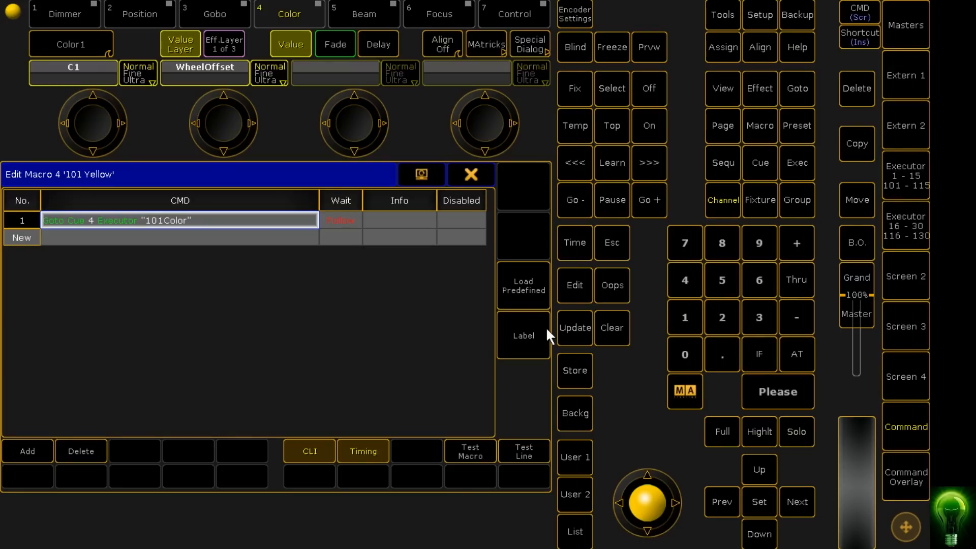
{"action": "left_click", "coordinate": [459, 174]}
Step: Create macro 5 with the command line Goto Cue 5 Executor "101Color"
{"action": "left_click", "coordinate": [285, 381]}
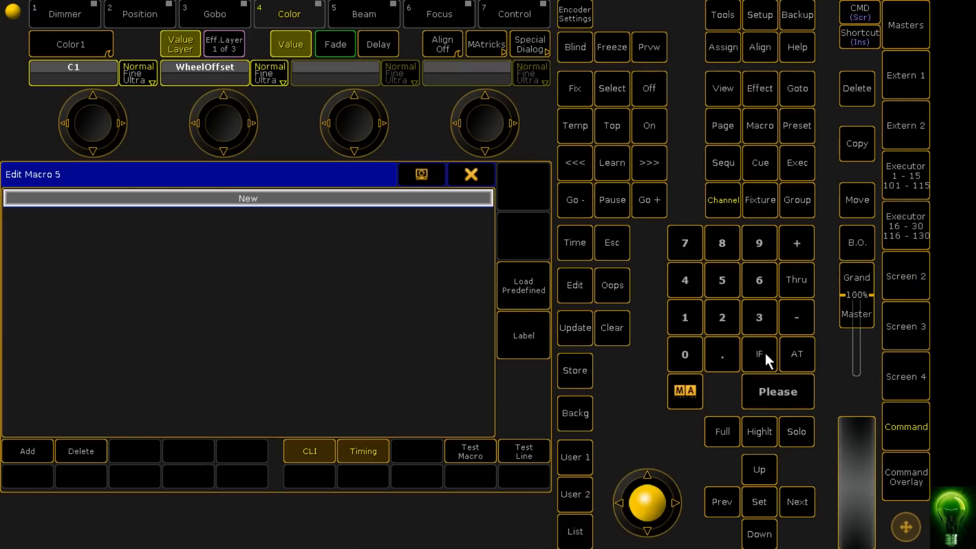
{"action": "left_click", "coordinate": [519, 294]}
{"action": "left_click", "coordinate": [389, 202]}
{"action": "key", "text": "Return"}
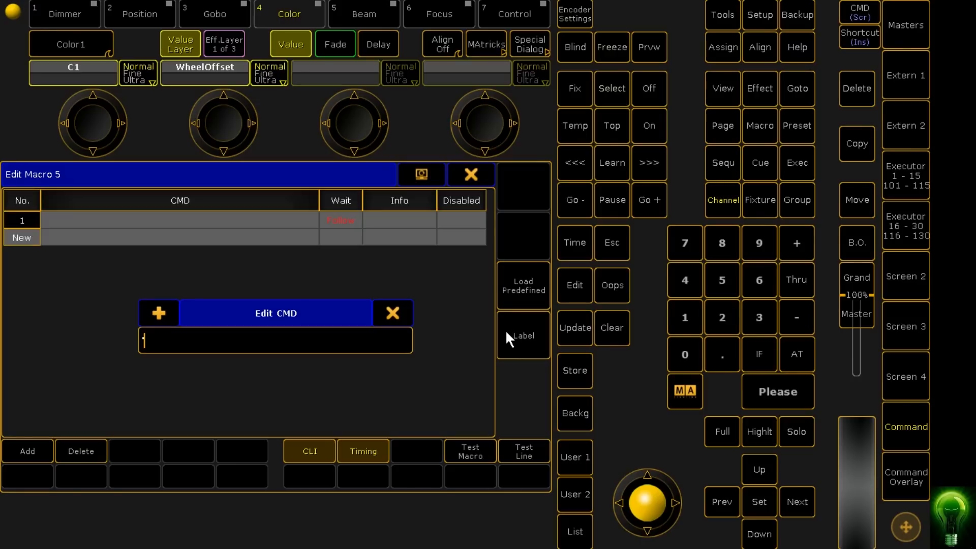
{"action": "type", "text": "Goto Cue 1  Executor \"101Color\""}
{"action": "key", "text": "Left"}
{"action": "key", "text": "Left"}
{"action": "key", "text": "Left"}
{"action": "key", "text": "Left"}
{"action": "key", "text": "Left"}
{"action": "key", "text": "Left"}
{"action": "key", "text": "Left"}
{"action": "key", "text": "Left"}
{"action": "key", "text": "Left"}
{"action": "key", "text": "Left"}
{"action": "key", "text": "Left"}
{"action": "key", "text": "Left"}
{"action": "key", "text": "Left"}
{"action": "key", "text": "Left"}
{"action": "key", "text": "Left"}
{"action": "key", "text": "Left"}
{"action": "key", "text": "Left"}
{"action": "key", "text": "Left"}
{"action": "key", "text": "Left"}
{"action": "key", "text": "Left"}
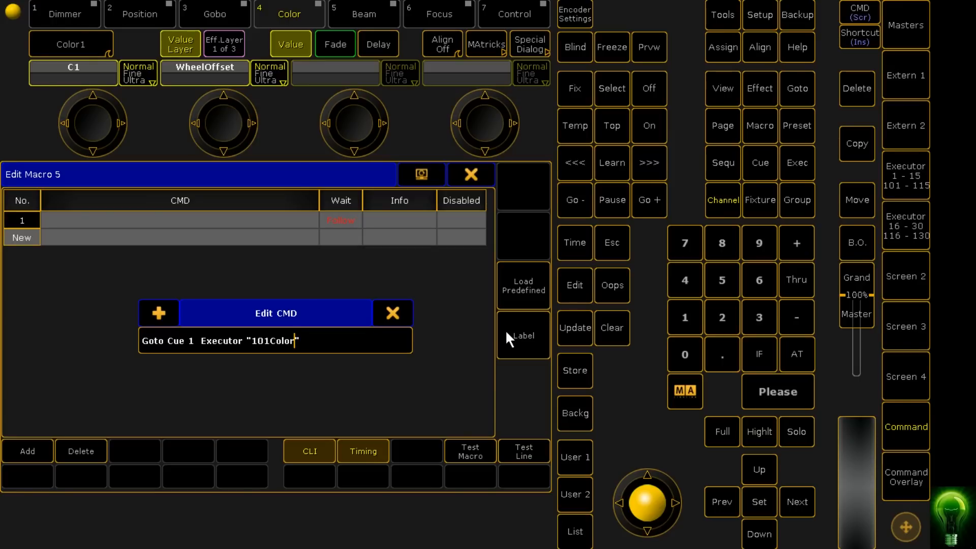
{"action": "key", "text": "Right"}
{"action": "key", "text": "BackSpace"}
{"action": "type", "text": "5"}
{"action": "key", "text": "Return"}
Step: Label macro 5 as "101 White" and close its editor
{"action": "left_click", "coordinate": [517, 328]}
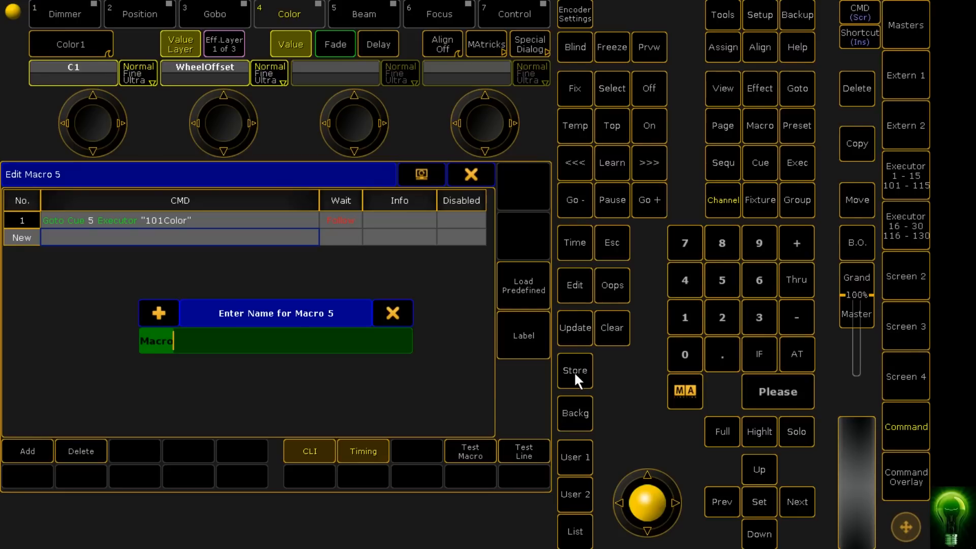
{"action": "type", "text": "101 White"}
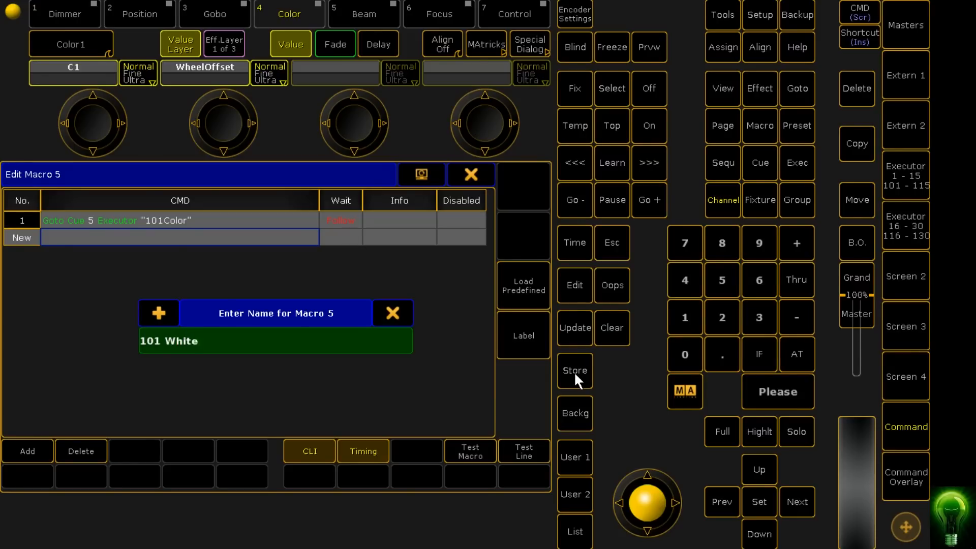
{"action": "key", "text": "Return"}
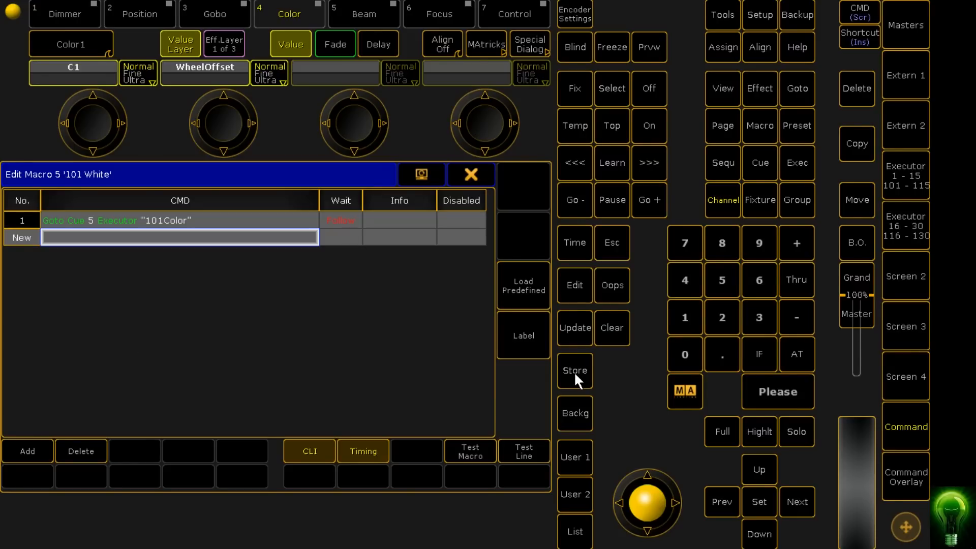
{"action": "left_click", "coordinate": [468, 175]}
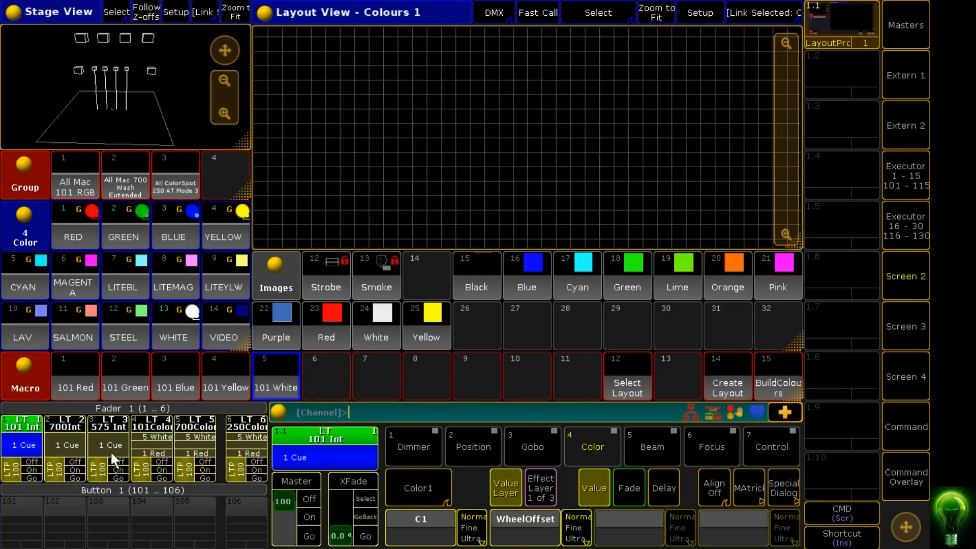
Step: Test the macros 101 Red, 101 Green, 101 Blue, 101 Yellow and 101 White by running them one after another
{"action": "left_click", "coordinate": [90, 385]}
{"action": "left_click", "coordinate": [127, 386]}
{"action": "left_click", "coordinate": [170, 385]}
{"action": "left_click", "coordinate": [215, 387]}
{"action": "left_click", "coordinate": [274, 375]}
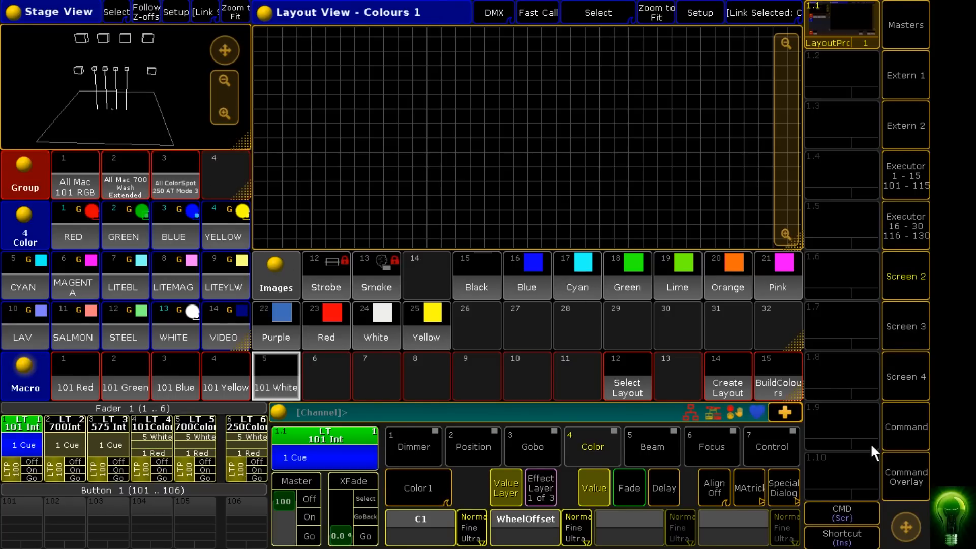
{"action": "left_click", "coordinate": [906, 495]}
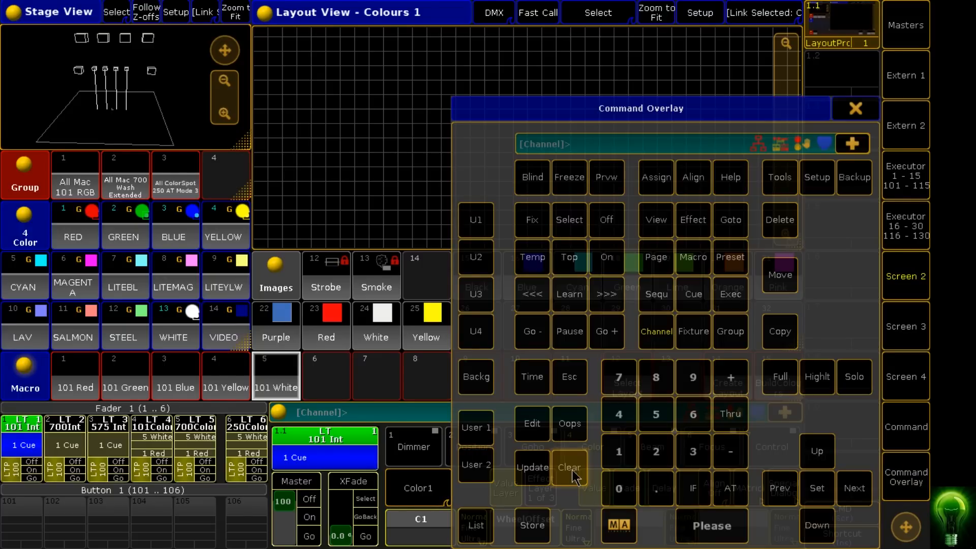
{"action": "left_click", "coordinate": [854, 108]}
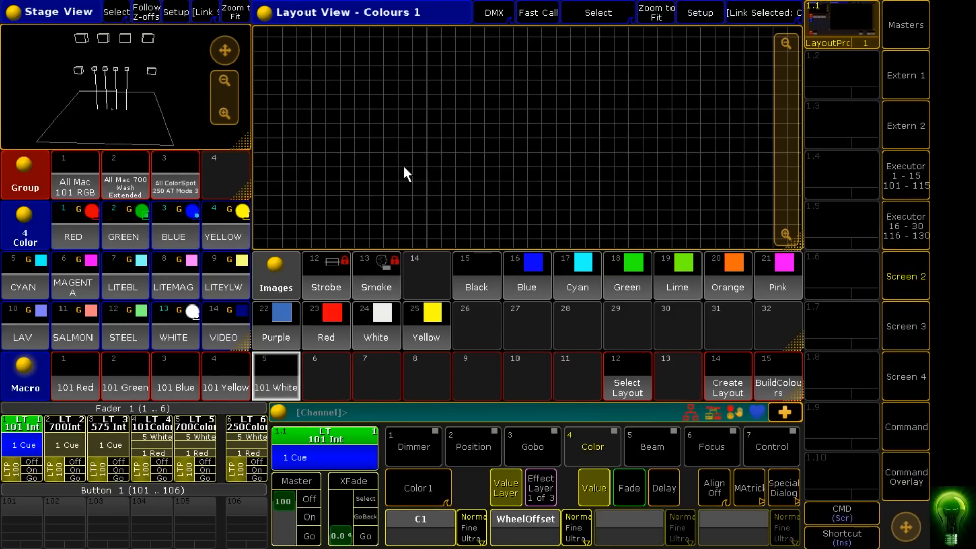
{"action": "left_click", "coordinate": [334, 379]}
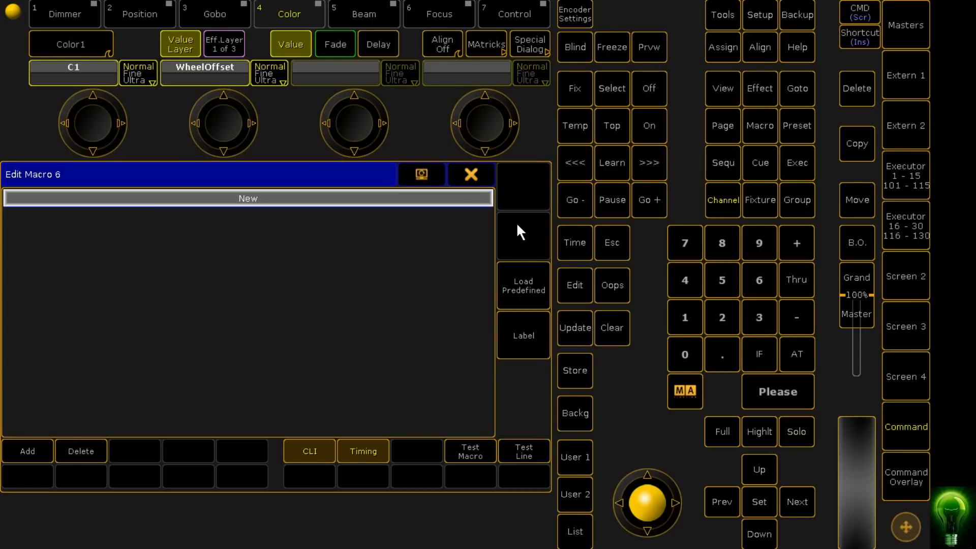
{"action": "left_click", "coordinate": [471, 174]}
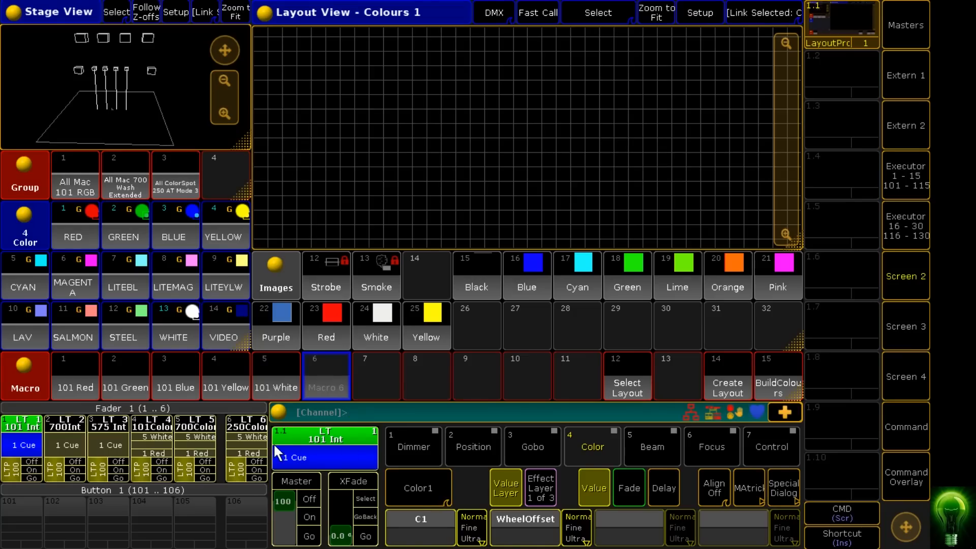
Step: Give macro 6 the command line Goto Cue 1 Executor "700Color" and copy that text for reuse
{"action": "left_click", "coordinate": [328, 379]}
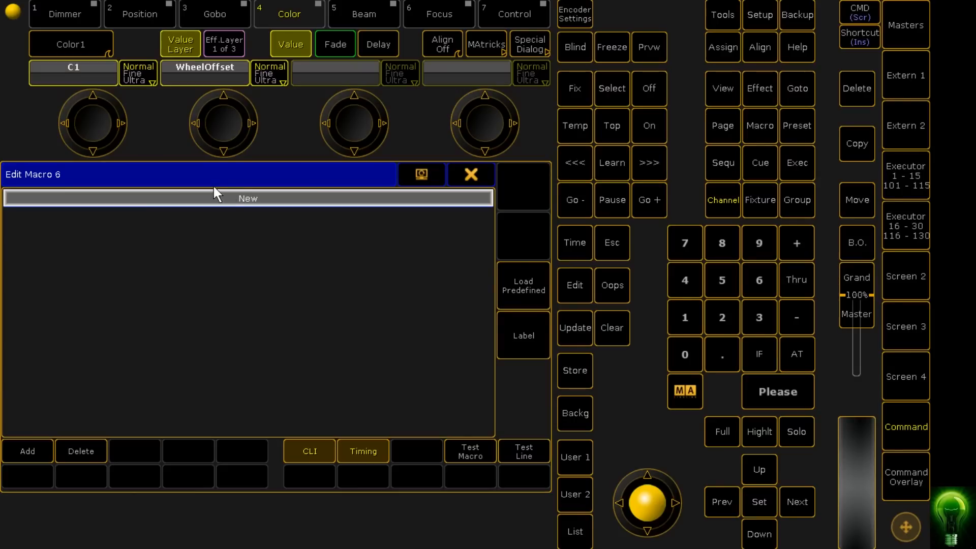
{"action": "left_click", "coordinate": [231, 212]}
{"action": "type", "text": "Goto Cue 1 Executor \"101Color\""}
{"action": "key", "text": "Left"}
{"action": "key", "text": "Left"}
{"action": "key", "text": "Left"}
{"action": "key", "text": "Left"}
{"action": "key", "text": "Left"}
{"action": "key", "text": "Left"}
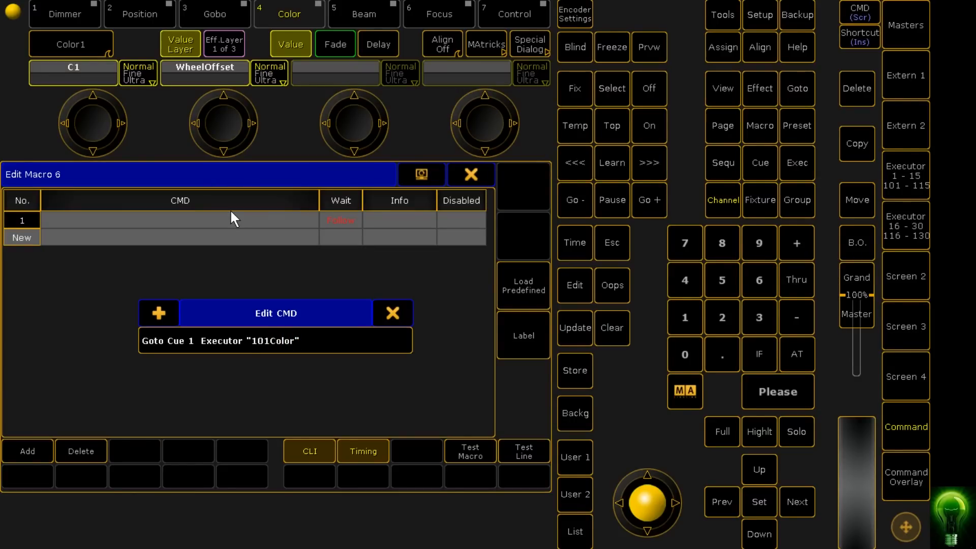
{"action": "key", "text": "BackSpace"}
{"action": "key", "text": "BackSpace"}
{"action": "key", "text": "BackSpace"}
{"action": "type", "text": "700"}
{"action": "left_click_drag", "start_coordinate": [307, 342], "coordinate": [70, 336]}
{"action": "key", "text": "ctrl+c"}
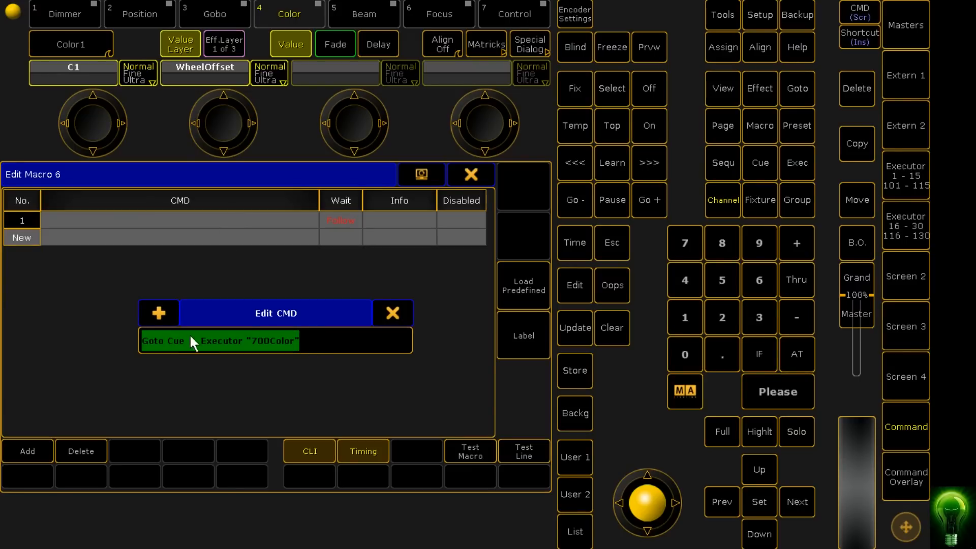
{"action": "key", "text": "Return"}
Step: Label macro 6 as "700 Red" and close its editor
{"action": "left_click", "coordinate": [527, 329]}
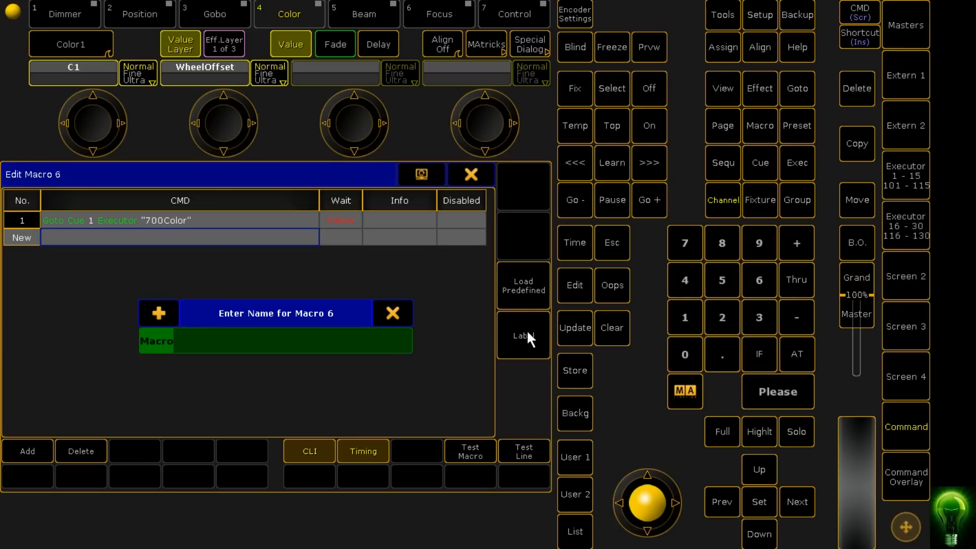
{"action": "type", "text": "700 Re"}
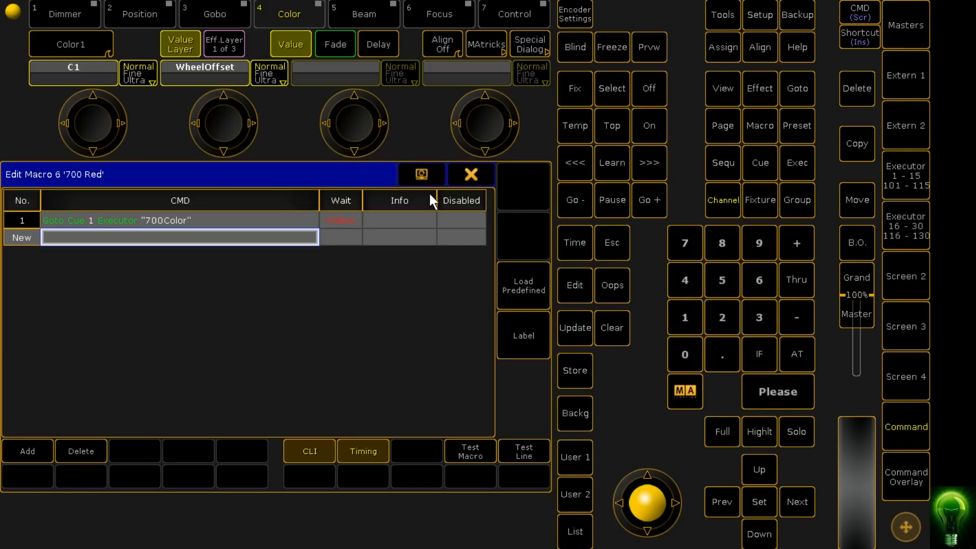
{"action": "left_click", "coordinate": [471, 174]}
Step: Create macro 7 from the copied command, with the line changed to Goto Cue 2 Executor "700Color"
{"action": "left_click", "coordinate": [371, 376]}
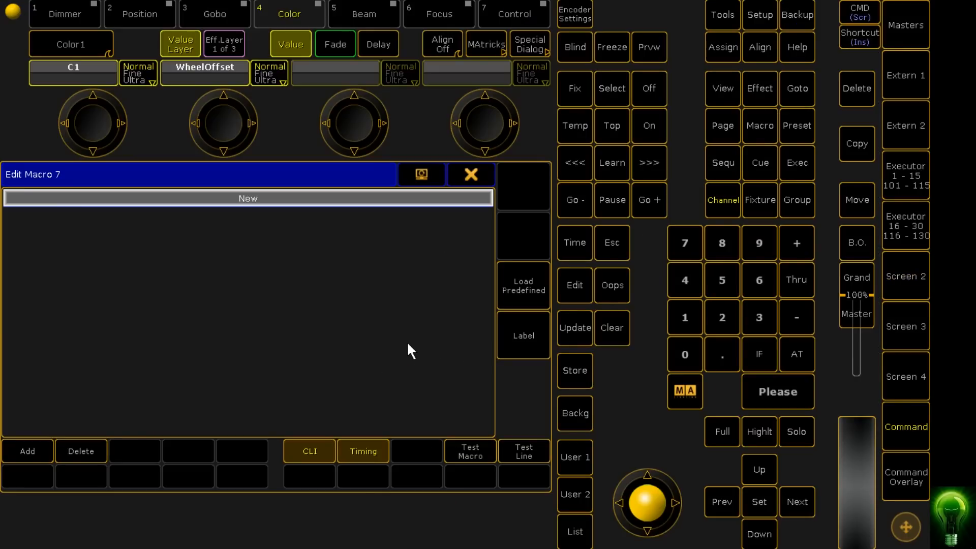
{"action": "key", "text": "Return"}
{"action": "key", "text": "ctrl+v"}
{"action": "key", "text": "Left"}
{"action": "key", "text": "Left"}
{"action": "key", "text": "Left"}
{"action": "key", "text": "Left"}
{"action": "key", "text": "Left"}
{"action": "key", "text": "Left"}
{"action": "key", "text": "Left"}
{"action": "key", "text": "Left"}
{"action": "key", "text": "Left"}
{"action": "key", "text": "Left"}
{"action": "key", "text": "Left"}
{"action": "key", "text": "Left"}
{"action": "key", "text": "Left"}
{"action": "key", "text": "Left"}
{"action": "key", "text": "Left"}
{"action": "key", "text": "Left"}
{"action": "key", "text": "Left"}
{"action": "key", "text": "Left"}
{"action": "key", "text": "Left"}
{"action": "key", "text": "Left"}
{"action": "key", "text": "Left"}
{"action": "key", "text": "BackSpace"}
{"action": "type", "text": "3"}
{"action": "key", "text": "BackSpace"}
{"action": "type", "text": "2"}
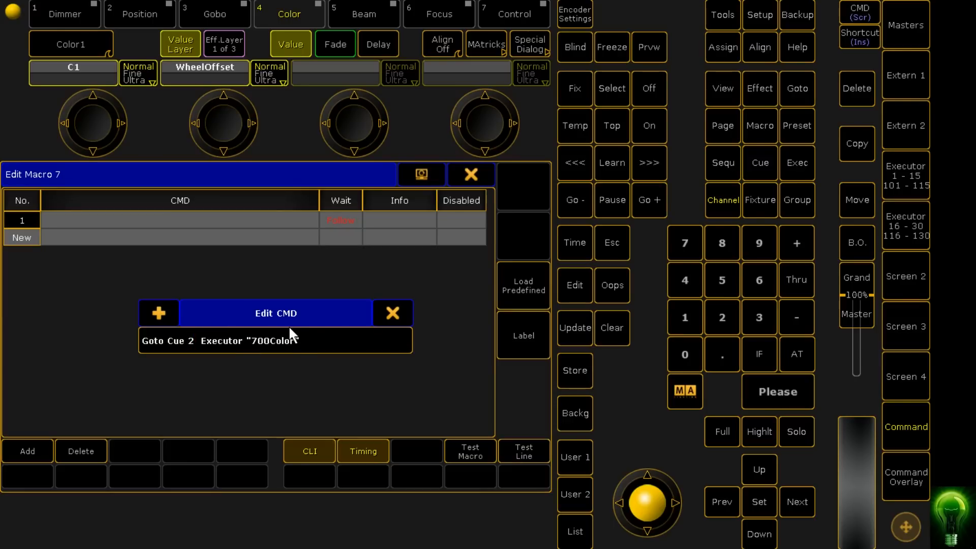
{"action": "key", "text": "Return"}
Step: Label macro 7 as "700 Green" and close its editor
{"action": "left_click", "coordinate": [535, 331]}
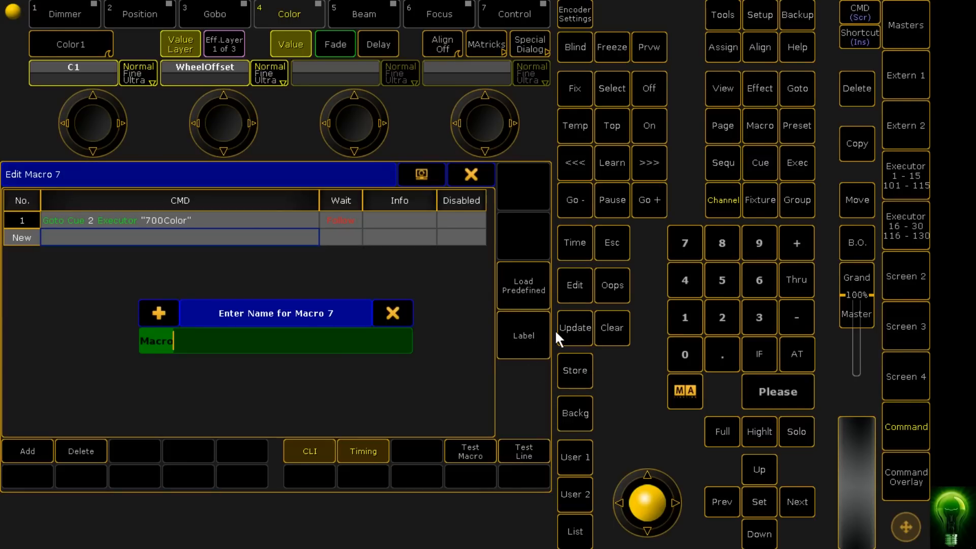
{"action": "type", "text": "700 Green"}
{"action": "key", "text": "Return"}
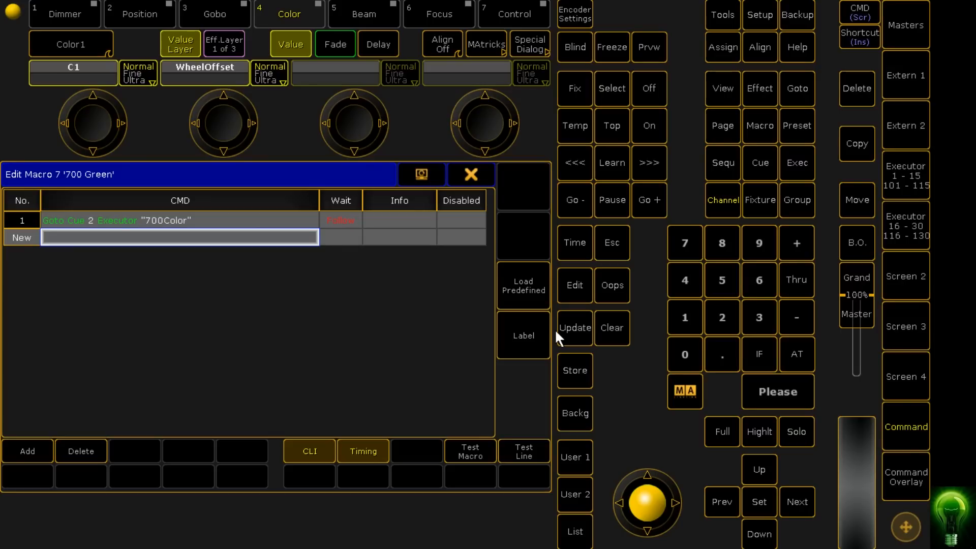
{"action": "left_click", "coordinate": [469, 175]}
Step: Open empty macro 8 for editing and label it "700 Blue"
{"action": "left_click", "coordinate": [430, 376]}
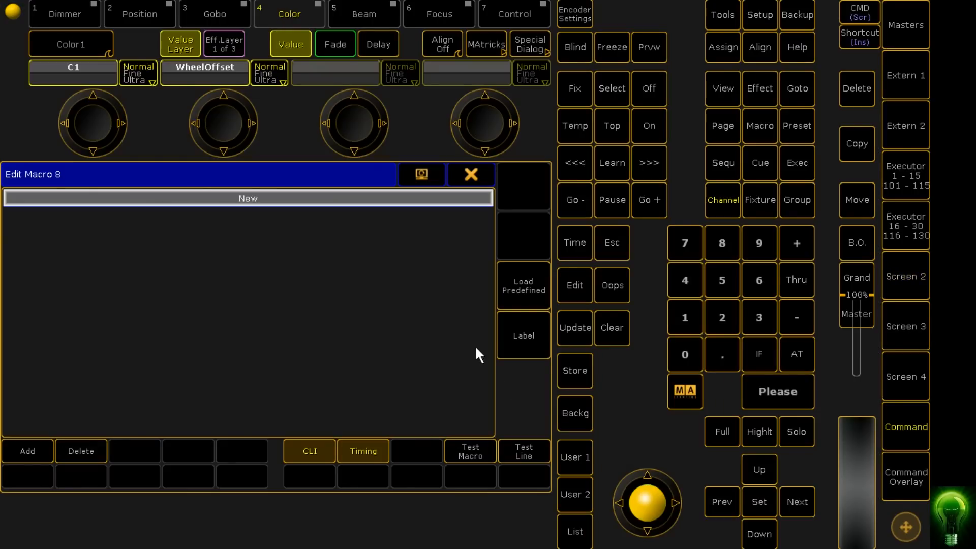
{"action": "left_click", "coordinate": [524, 335]}
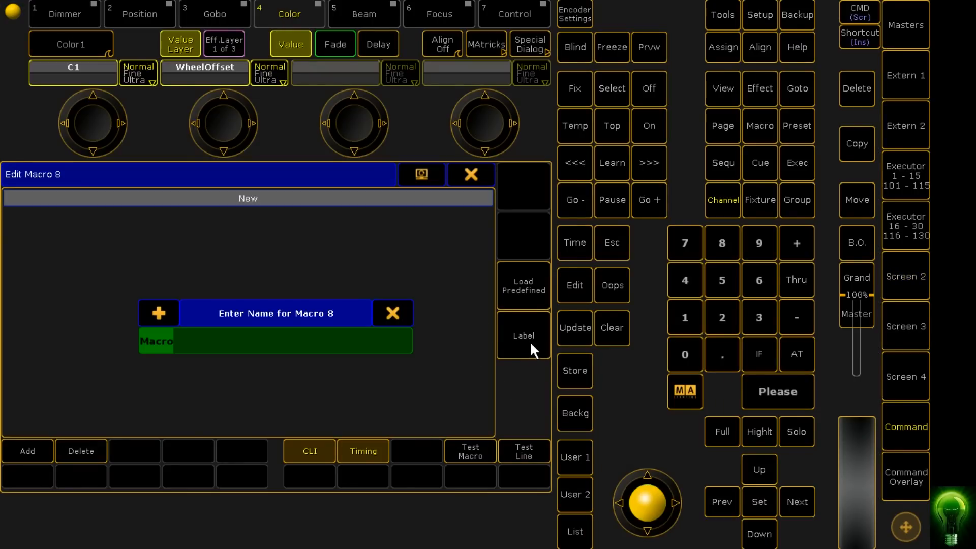
{"action": "type", "text": "700 V"}
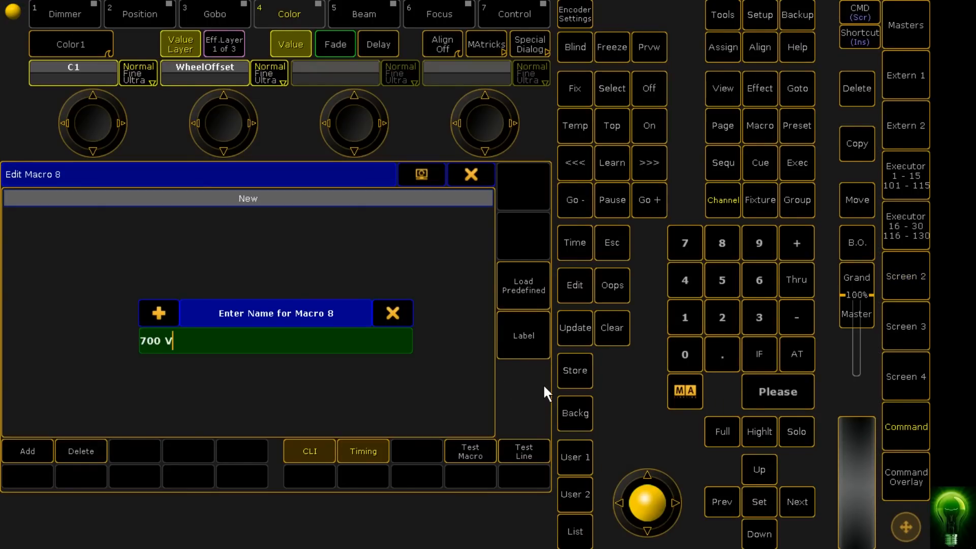
{"action": "key", "text": "BackSpace"}
{"action": "type", "text": "Blyu"}
{"action": "key", "text": "BackSpace"}
{"action": "key", "text": "BackSpace"}
{"action": "key", "text": "BackSpace"}
{"action": "type", "text": "lue"}
{"action": "key", "text": "Return"}
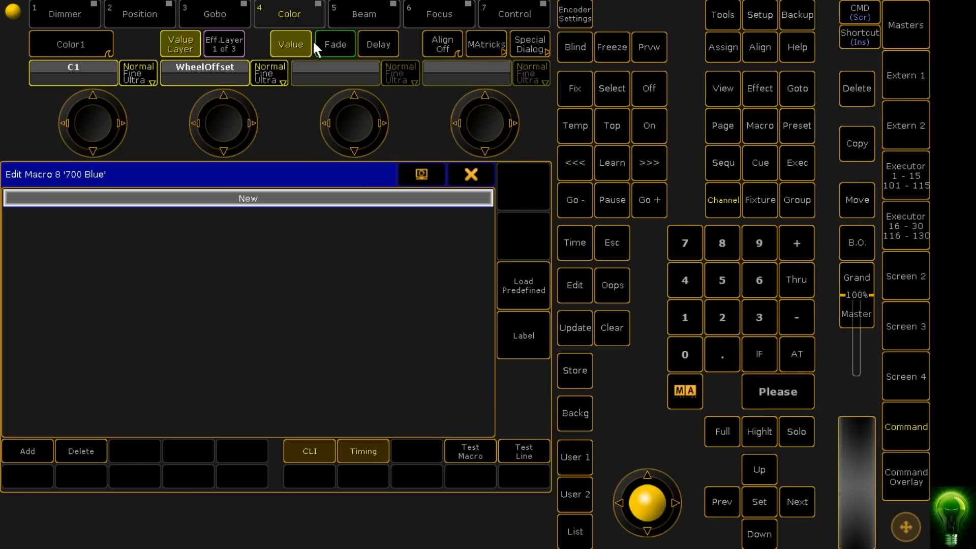
Step: Add the command line Goto Cue 3 Executor "700Color" to macro 8 using the copied text, and close the editor
{"action": "left_click", "coordinate": [93, 194]}
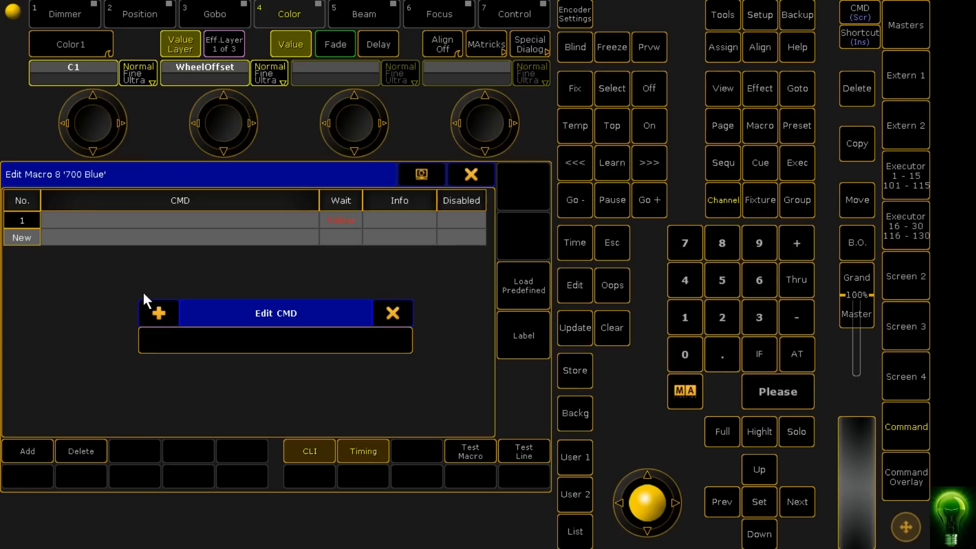
{"action": "key", "text": "Up"}
{"action": "key", "text": "Up"}
{"action": "key", "text": "Up"}
{"action": "key", "text": "Up"}
{"action": "key", "text": "Up"}
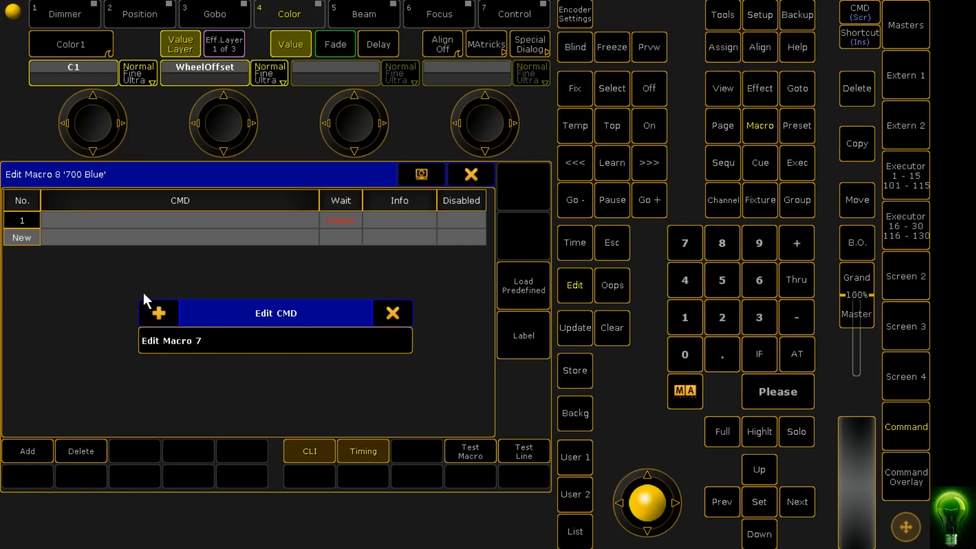
{"action": "left_click_drag", "start_coordinate": [228, 344], "coordinate": [118, 340]}
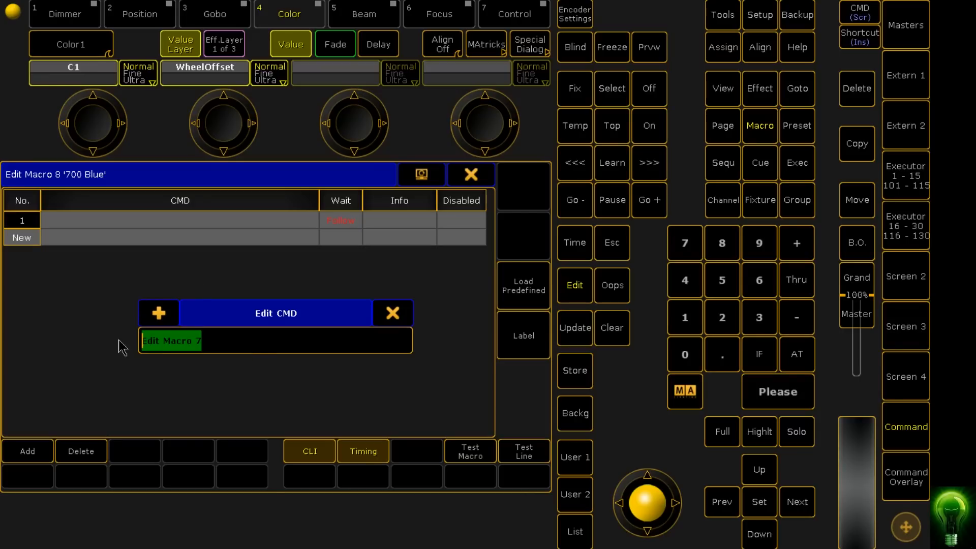
{"action": "key", "text": "ctrl+v"}
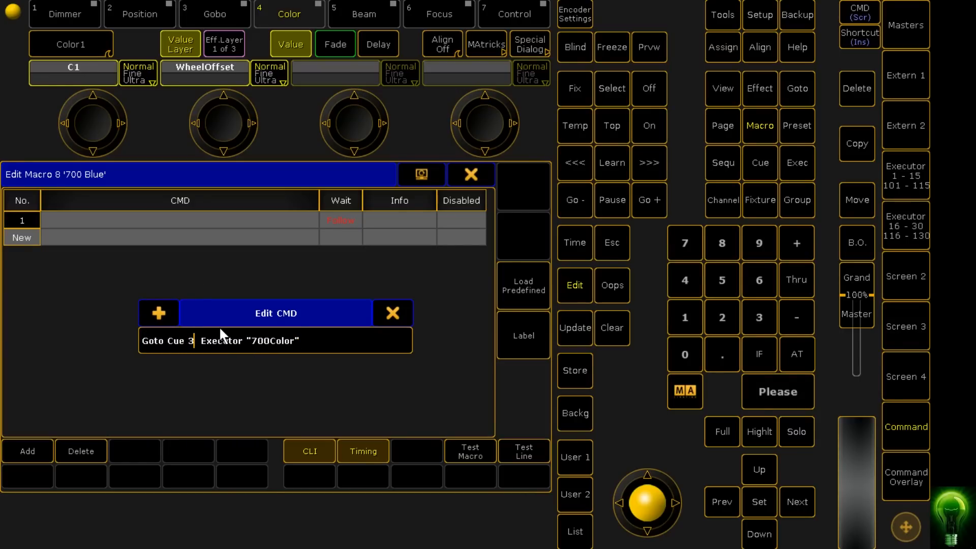
{"action": "key", "text": "Return"}
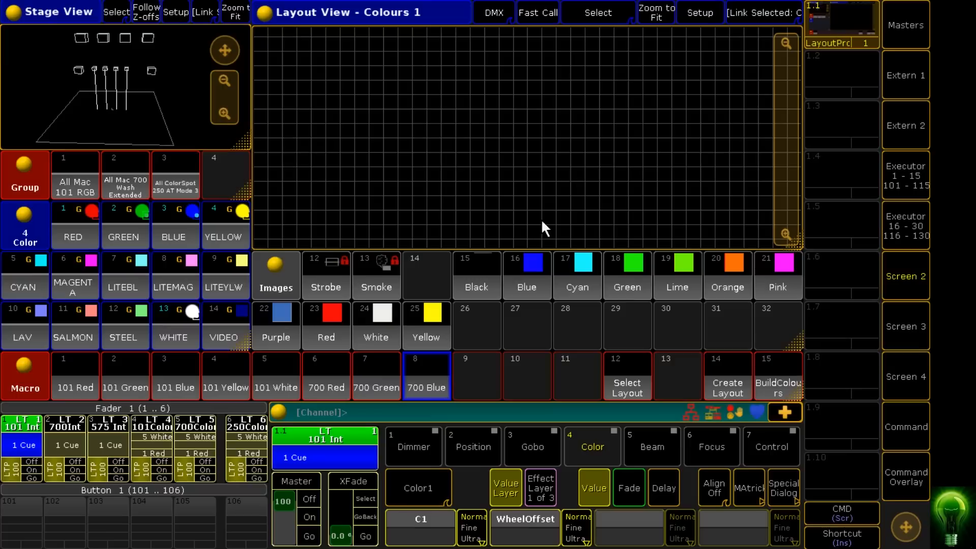
Step: Switch off the 101 Int executor and start the 700Int executor
{"action": "left_click", "coordinate": [903, 475]}
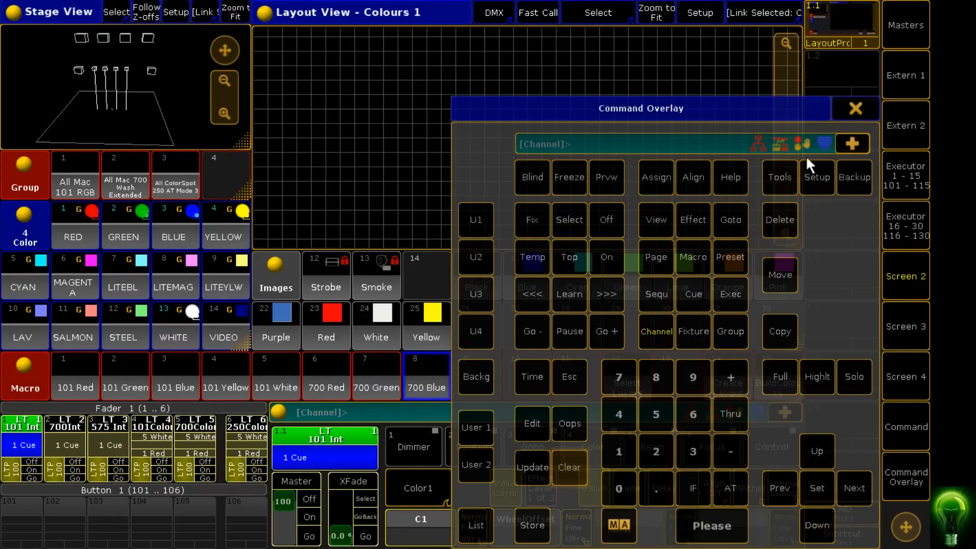
{"action": "left_click", "coordinate": [855, 108]}
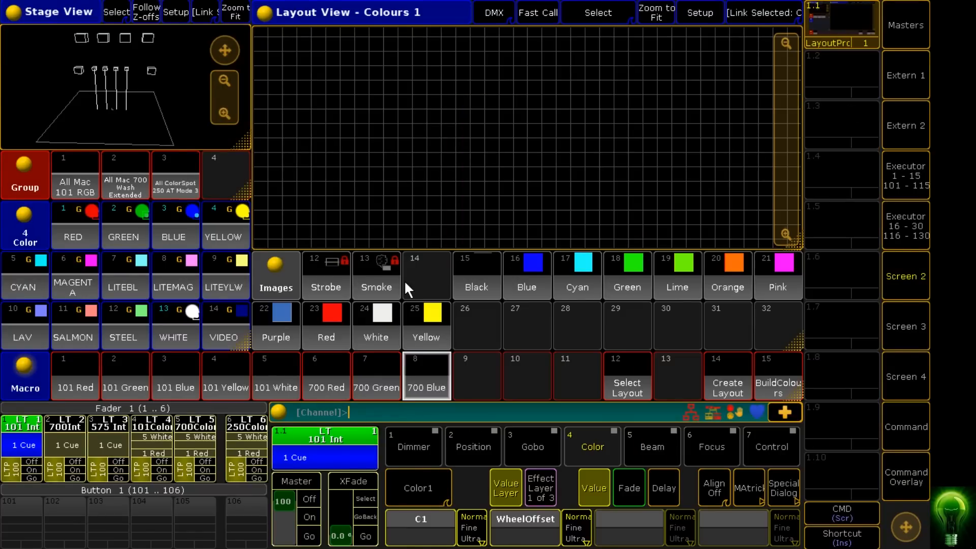
{"action": "left_click", "coordinate": [34, 460]}
{"action": "left_click", "coordinate": [75, 480]}
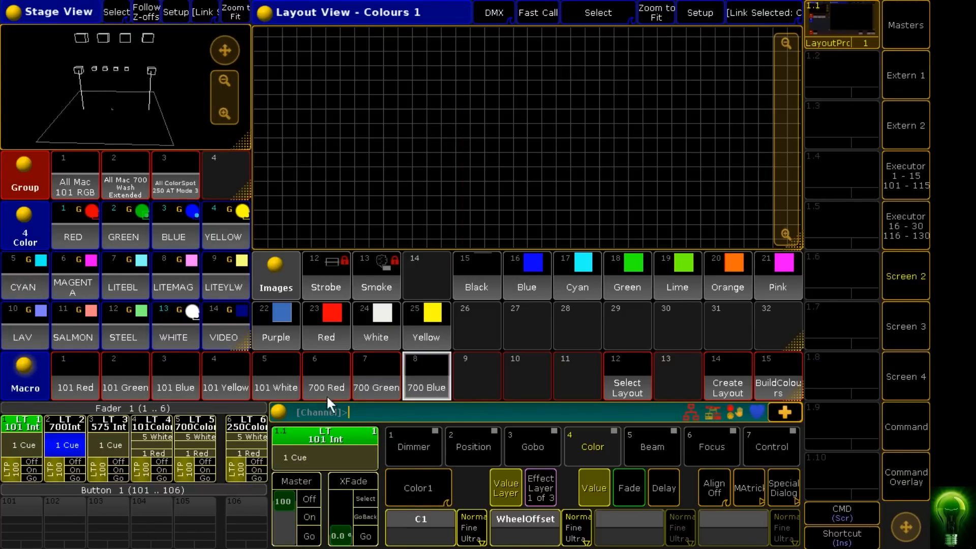
Step: Test the 700 Red, 700 Green and 700 Blue macros, and switch off the 700Color and 700Int executors
{"action": "left_click", "coordinate": [331, 373]}
{"action": "left_click", "coordinate": [381, 375]}
{"action": "left_click", "coordinate": [426, 377]}
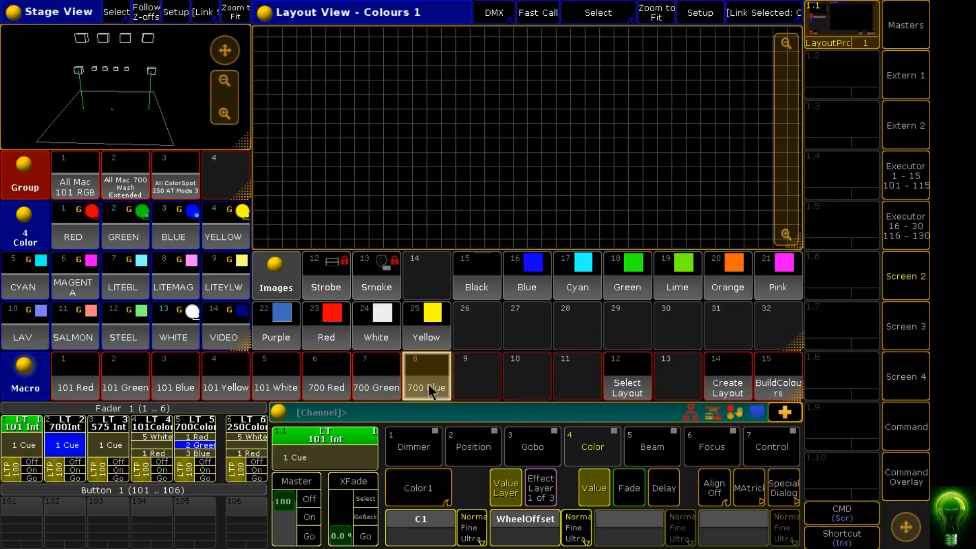
{"action": "left_click", "coordinate": [203, 462]}
{"action": "left_click", "coordinate": [72, 461]}
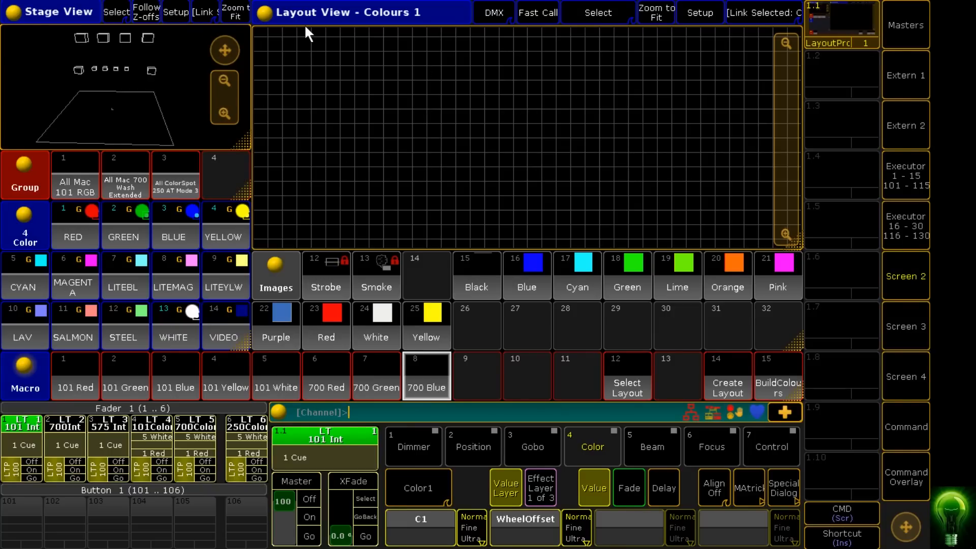
Step: In the Colours 1 layout options, toggle Show Type and Show Channel ID in the fixture defaults and set the image size to Big
{"action": "left_click", "coordinate": [263, 14]}
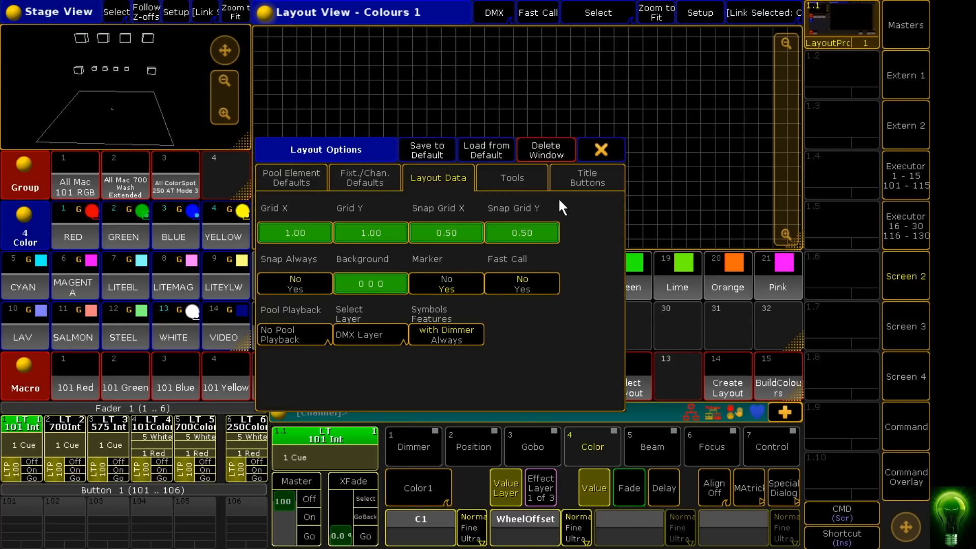
{"action": "left_click", "coordinate": [292, 178]}
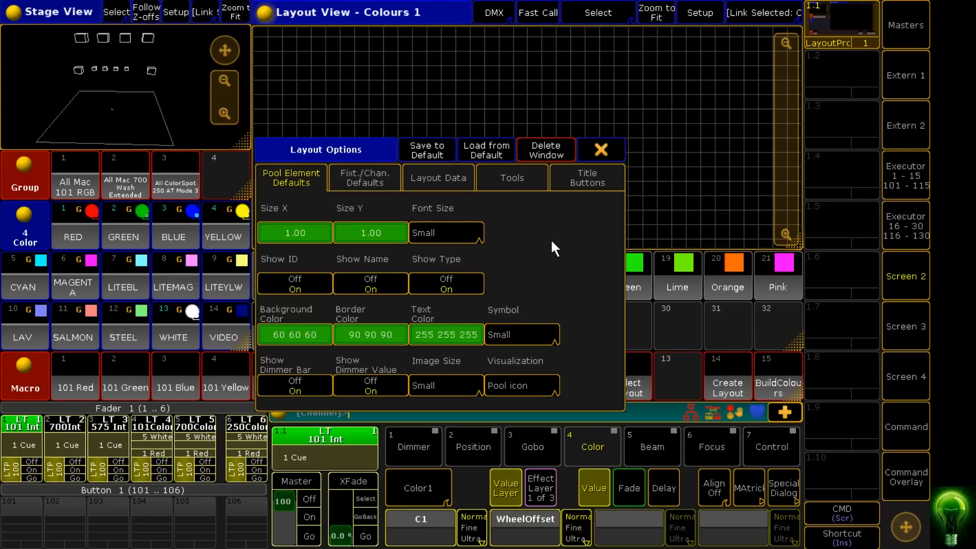
{"action": "left_click", "coordinate": [373, 184]}
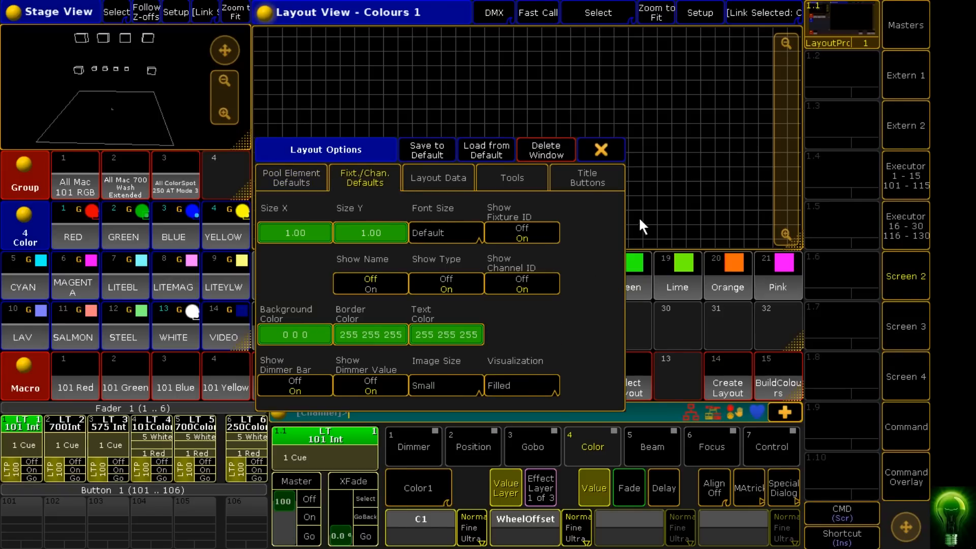
{"action": "left_click", "coordinate": [451, 282]}
{"action": "left_click", "coordinate": [528, 281]}
{"action": "left_click", "coordinate": [428, 392]}
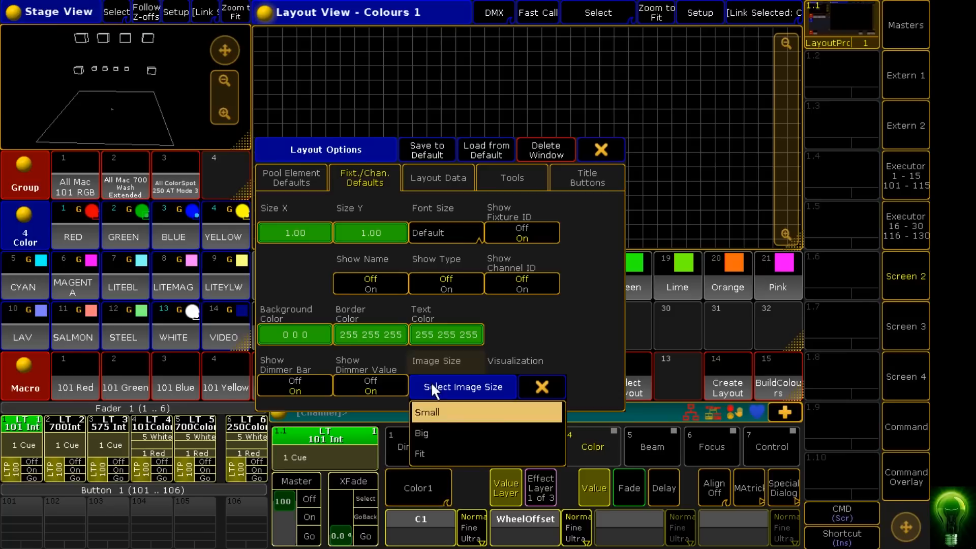
{"action": "left_click", "coordinate": [454, 435]}
Step: Set the default visualization of pool elements to Simple and close the layout options
{"action": "left_click", "coordinate": [436, 185]}
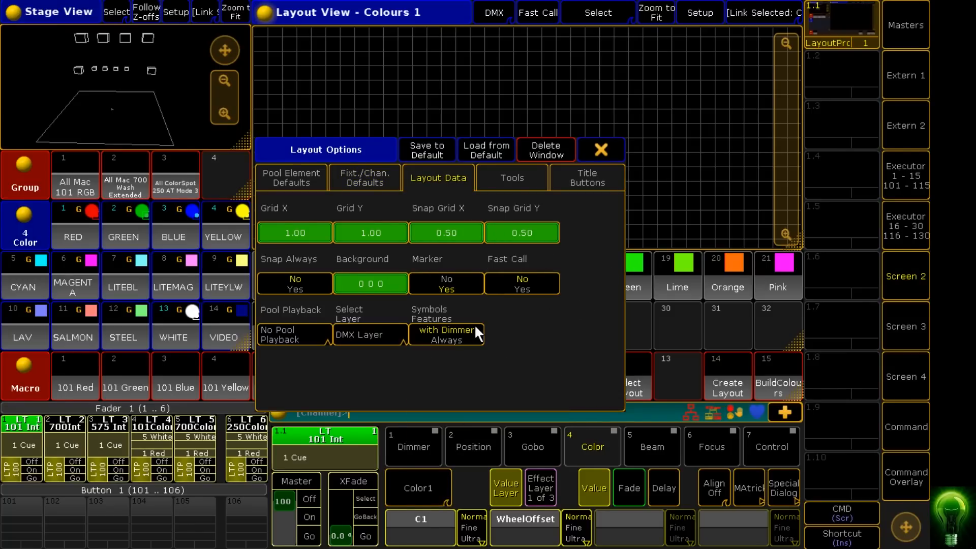
{"action": "left_click", "coordinate": [508, 176]}
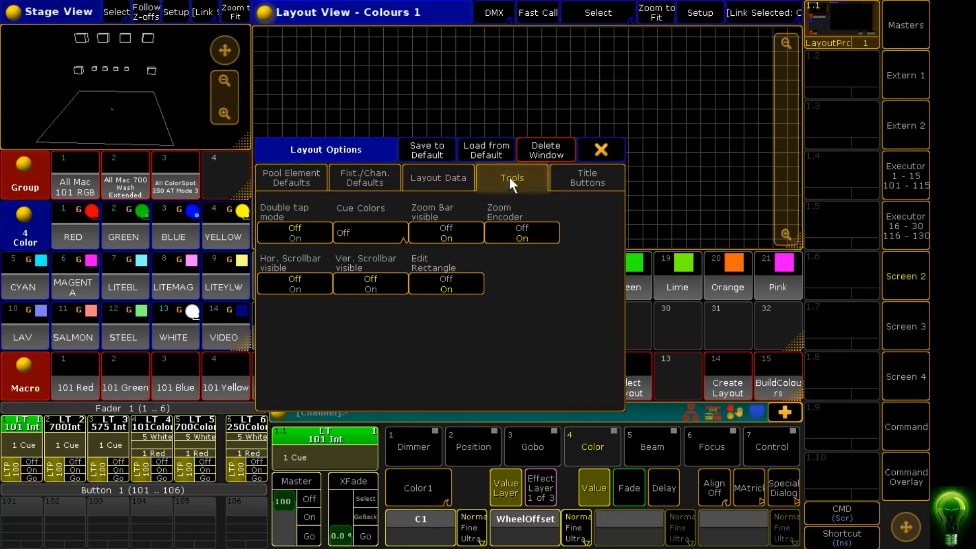
{"action": "left_click", "coordinate": [592, 176]}
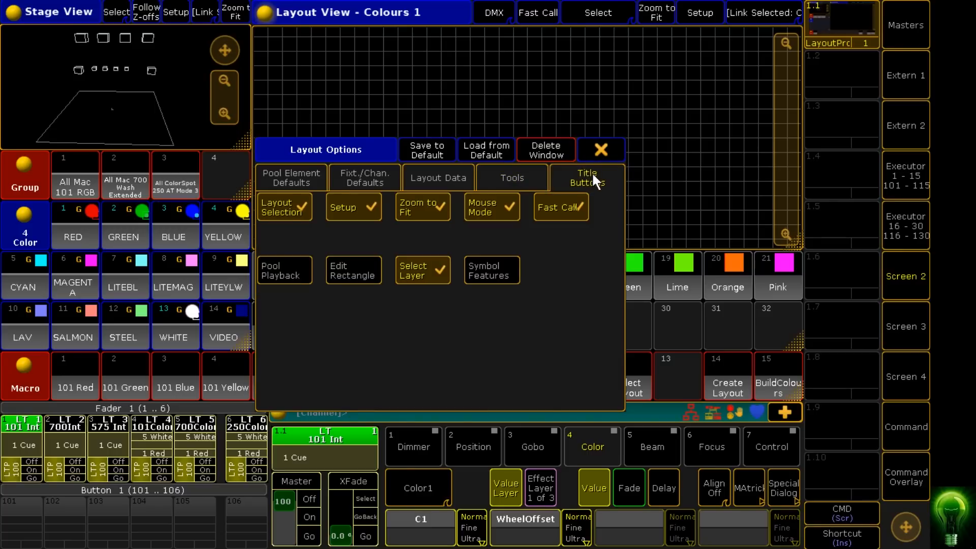
{"action": "left_click", "coordinate": [311, 179]}
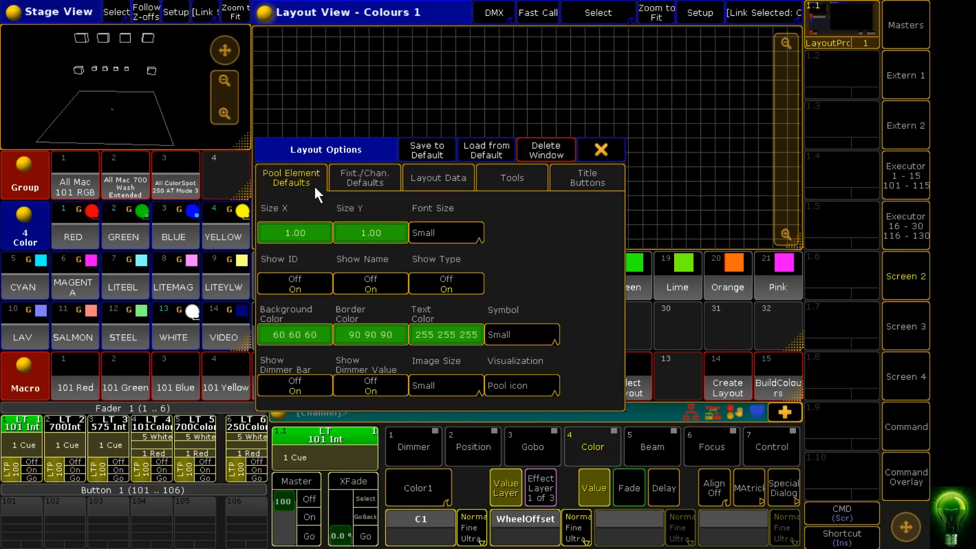
{"action": "left_click", "coordinate": [523, 386]}
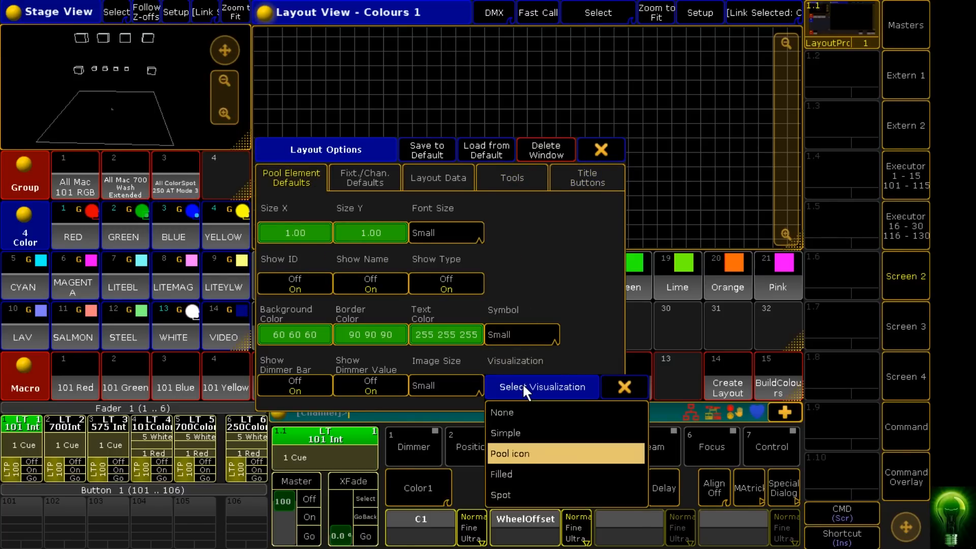
{"action": "left_click", "coordinate": [545, 431]}
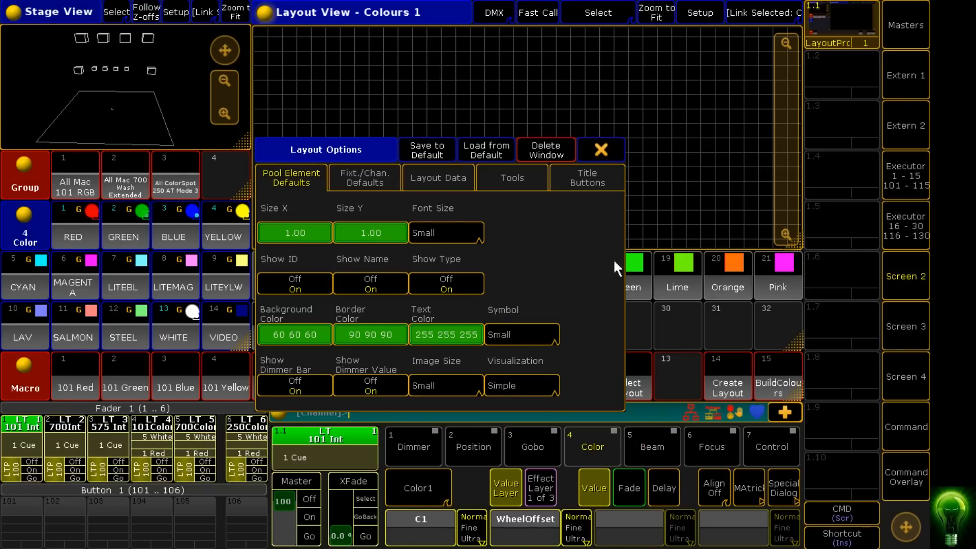
{"action": "left_click", "coordinate": [610, 157]}
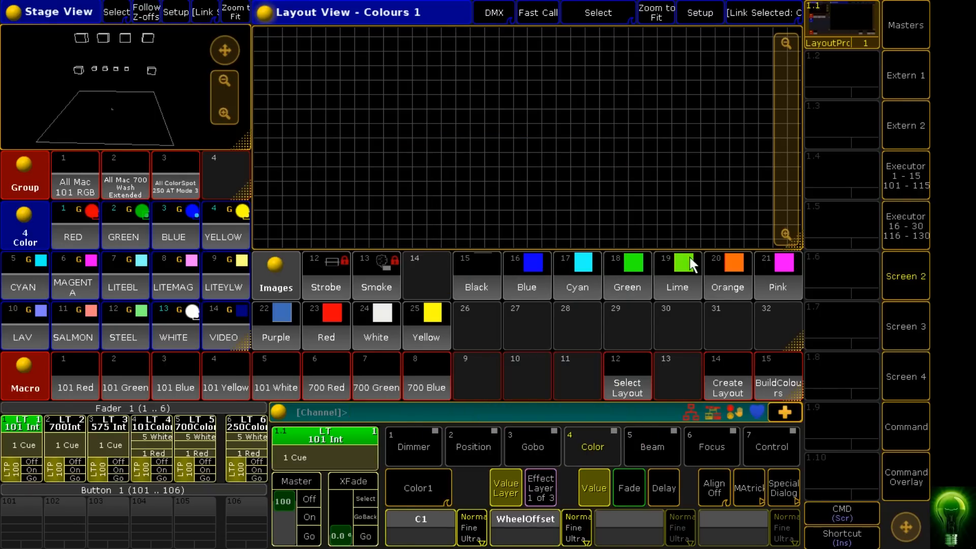
Step: Assign macros 1 thru 4 to the Colours 1 layout, placing them in the upper-left area of its grid
{"action": "left_click", "coordinate": [898, 447]}
{"action": "left_click", "coordinate": [903, 277]}
{"action": "type", "text": "Assu"}
{"action": "type", "text": "i"}
{"action": "key", "text": "BackSpace"}
{"action": "key", "text": "BackSpace"}
{"action": "type", "text": "ign Macro"}
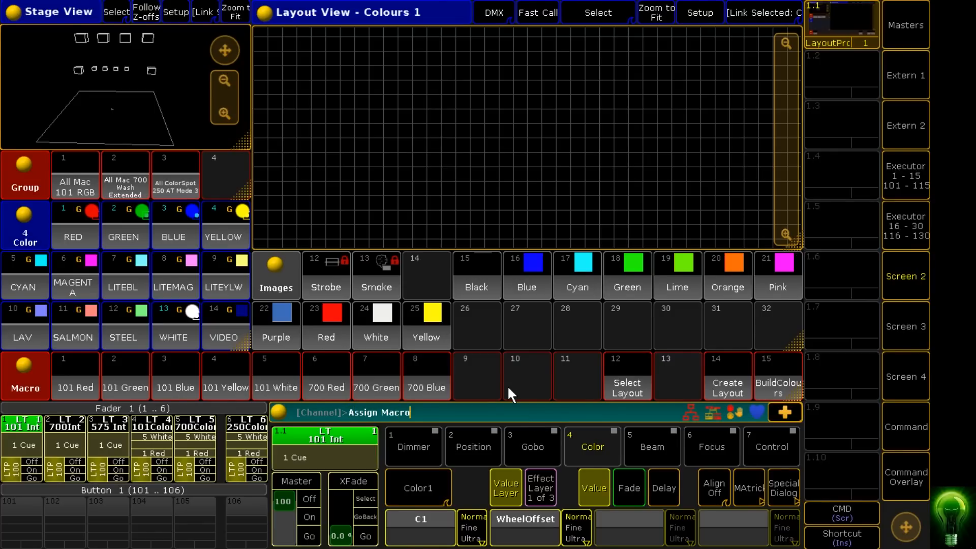
{"action": "type", "text": " 1 thru 4"}
{"action": "left_click", "coordinate": [332, 91]}
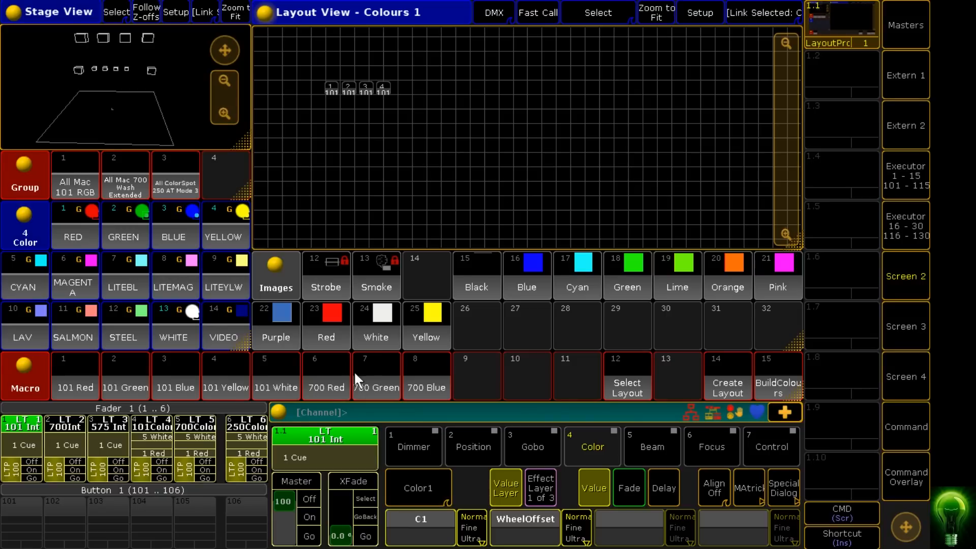
Step: Recall the previous Assign command, change it to Macro 6 Thru 8 with the same layout position, and execute it
{"action": "left_click", "coordinate": [361, 411]}
{"action": "key", "text": "Up"}
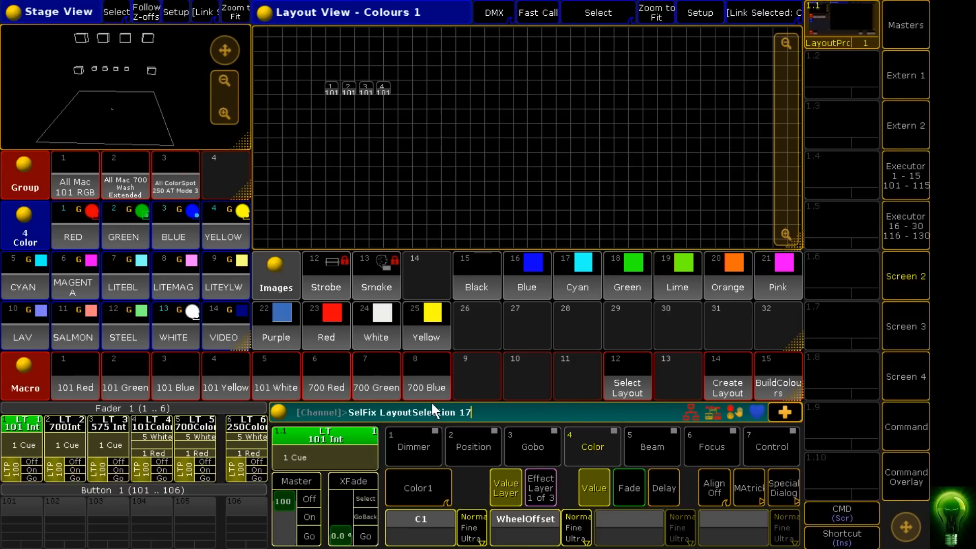
{"action": "key", "text": "Up"}
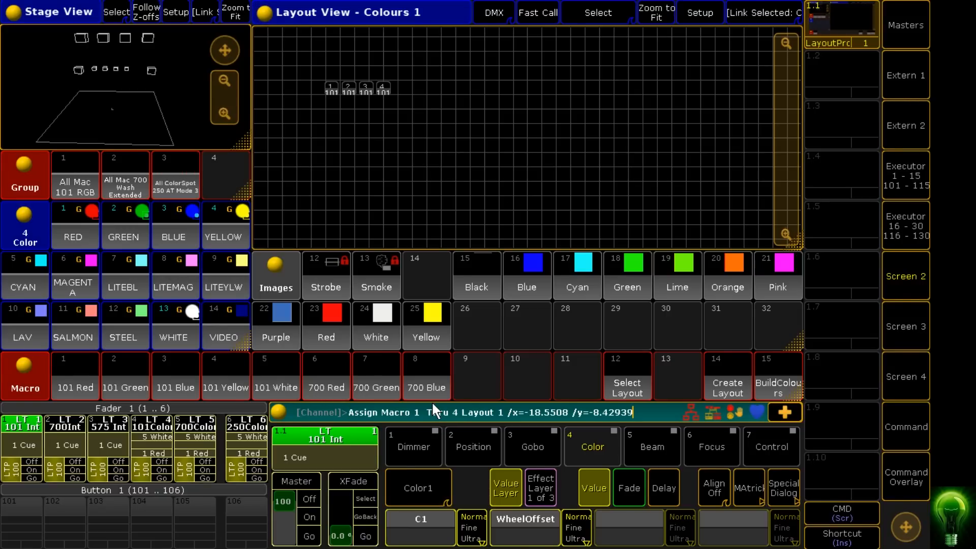
{"action": "key", "text": "Up"}
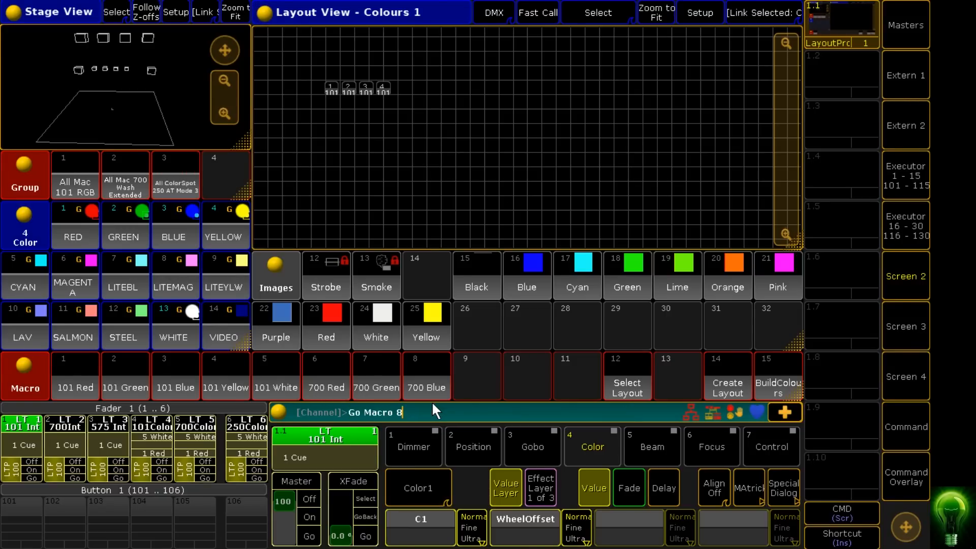
{"action": "key", "text": "Down"}
{"action": "key", "text": "Left"}
{"action": "key", "text": "Left"}
{"action": "key", "text": "Left"}
{"action": "key", "text": "Left"}
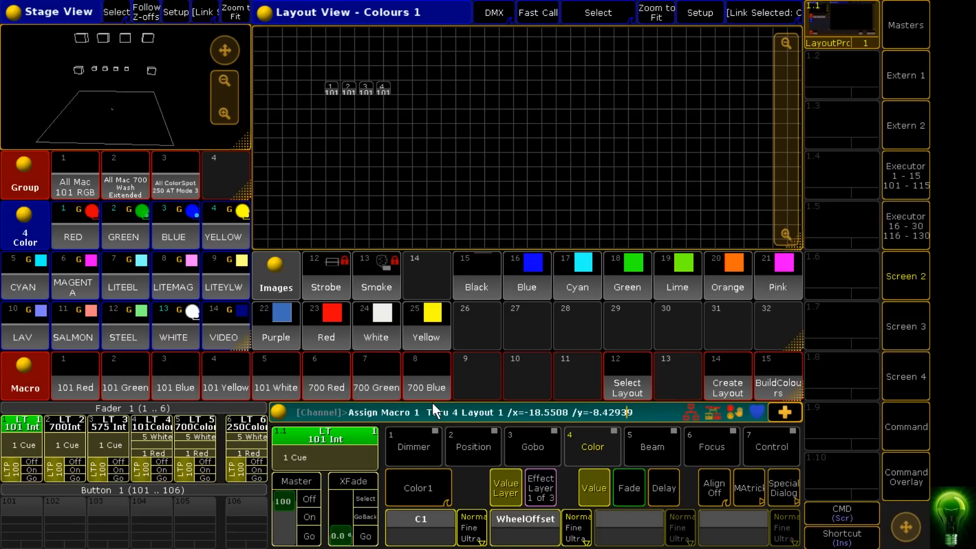
{"action": "key", "text": "Left"}
{"action": "key", "text": "Left"}
{"action": "key", "text": "Left"}
{"action": "key", "text": "Left"}
{"action": "key", "text": "Left"}
{"action": "key", "text": "Left"}
{"action": "key", "text": "Left"}
{"action": "key", "text": "Left"}
{"action": "key", "text": "Left"}
{"action": "key", "text": "Left"}
{"action": "key", "text": "Left"}
{"action": "key", "text": "Left"}
{"action": "key", "text": "Left"}
{"action": "key", "text": "Left"}
{"action": "key", "text": "Left"}
{"action": "key", "text": "Left"}
{"action": "key", "text": "Left"}
{"action": "key", "text": "Left"}
{"action": "key", "text": "Left"}
{"action": "key", "text": "Left"}
{"action": "key", "text": "BackSpace"}
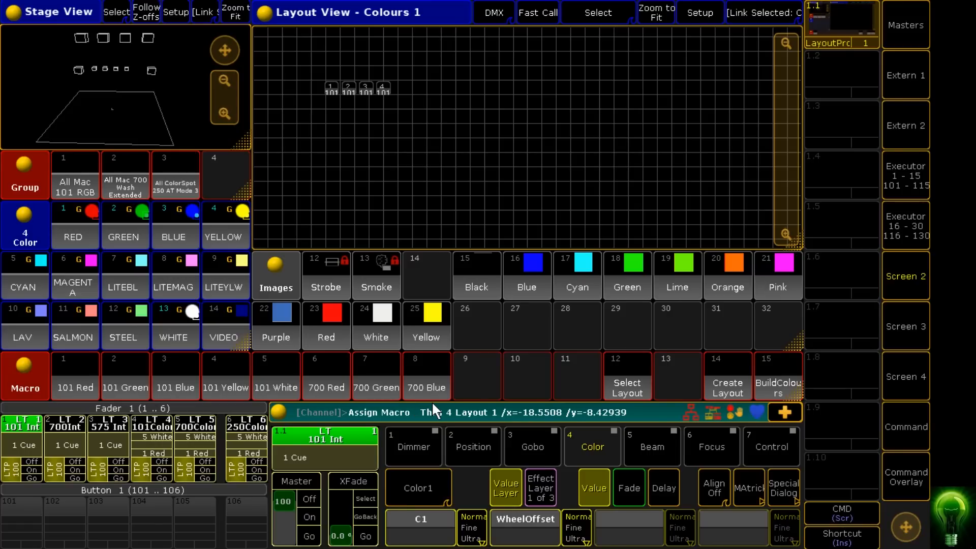
{"action": "type", "text": "6"}
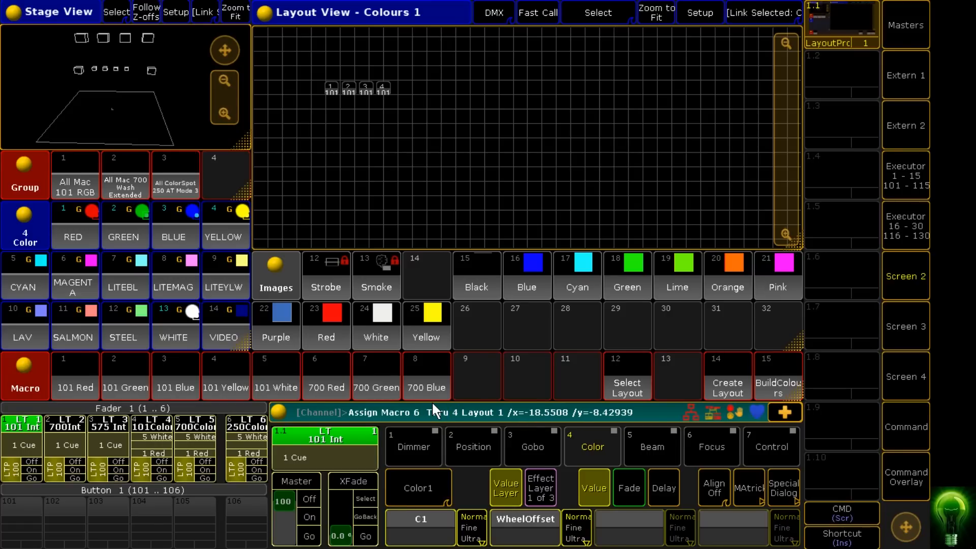
{"action": "key", "text": "BackSpace"}
{"action": "type", "text": "8"}
{"action": "key", "text": "Return"}
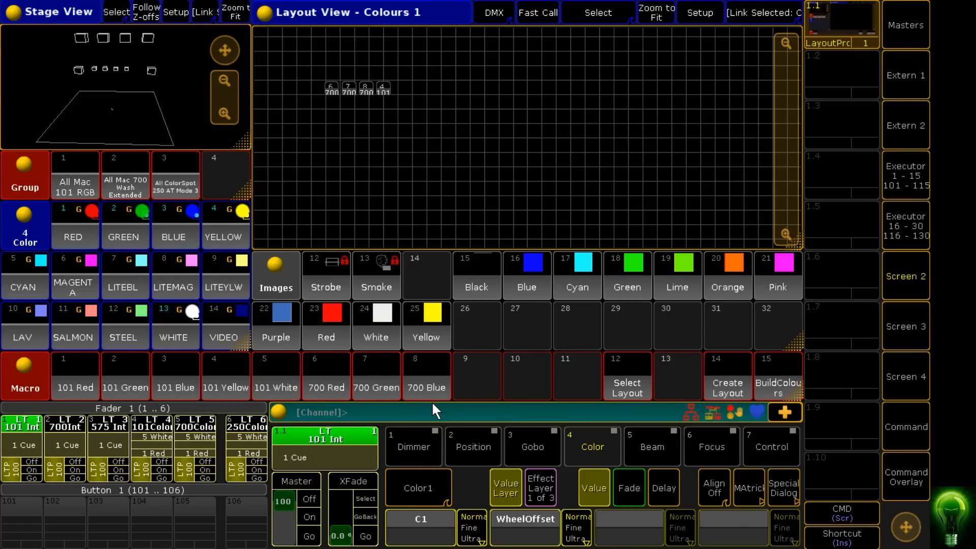
Step: Turn on setup mode for the Colours 1 layout
{"action": "left_click", "coordinate": [700, 18]}
{"action": "left_click_drag", "start_coordinate": [329, 93], "coordinate": [330, 115]}
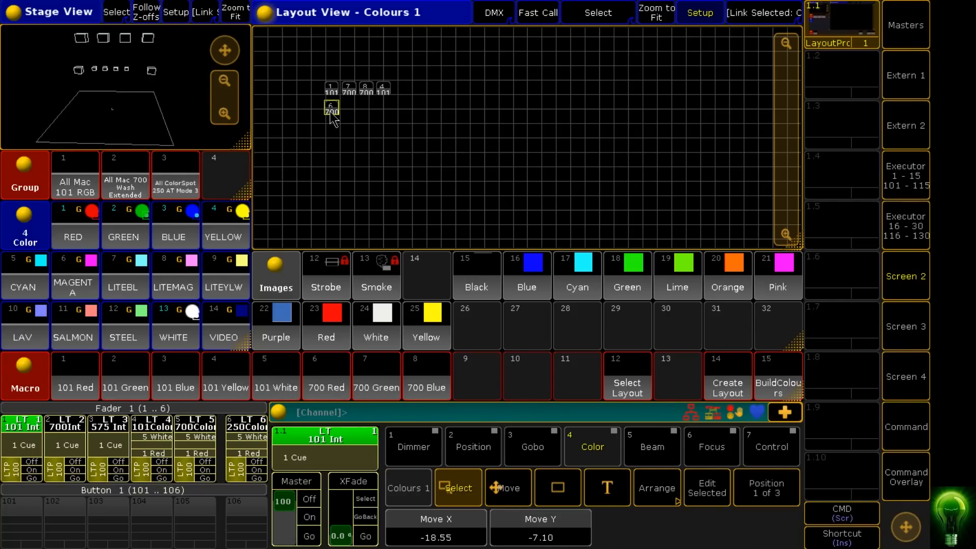
{"action": "left_click", "coordinate": [902, 476]}
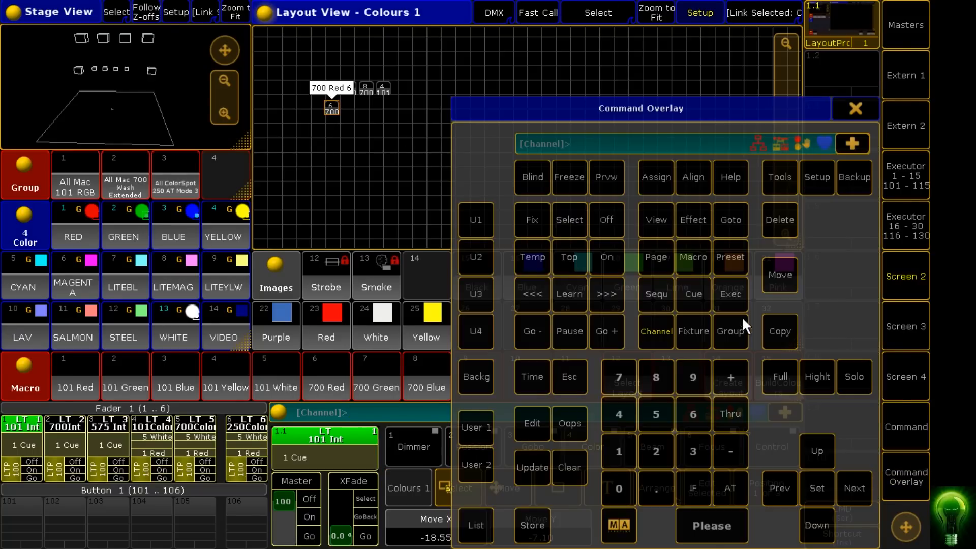
{"action": "left_click", "coordinate": [568, 424]}
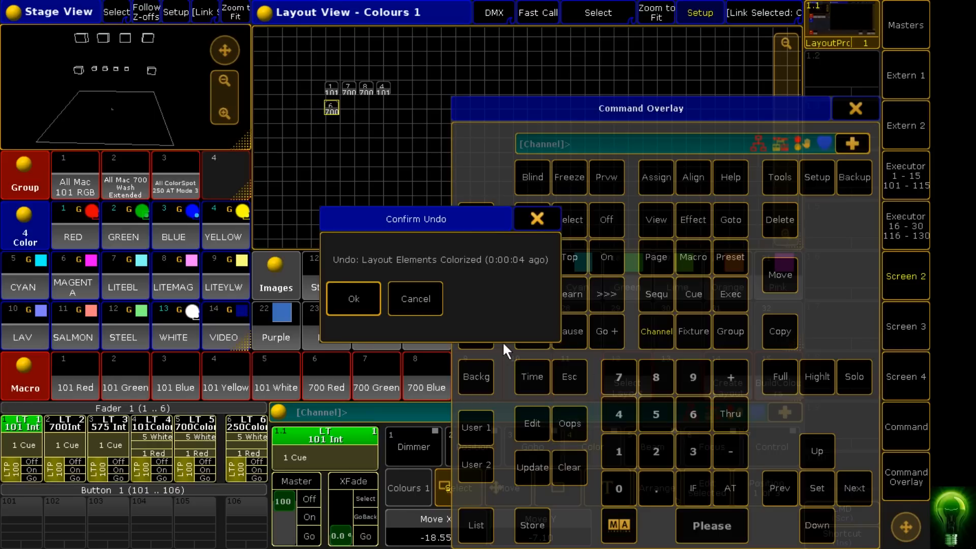
{"action": "left_click", "coordinate": [343, 297]}
{"action": "left_click", "coordinate": [855, 109]}
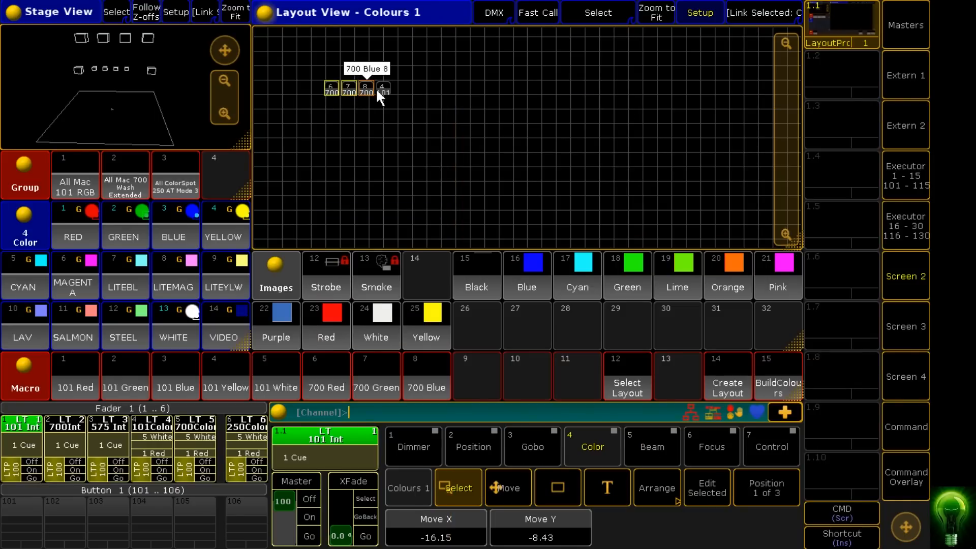
Step: Move the three 700 macros together into a row below the 101 macros, with 700 Blue at about X -15.53, Y -6.76
{"action": "left_click_drag", "start_coordinate": [365, 87], "coordinate": [375, 120]}
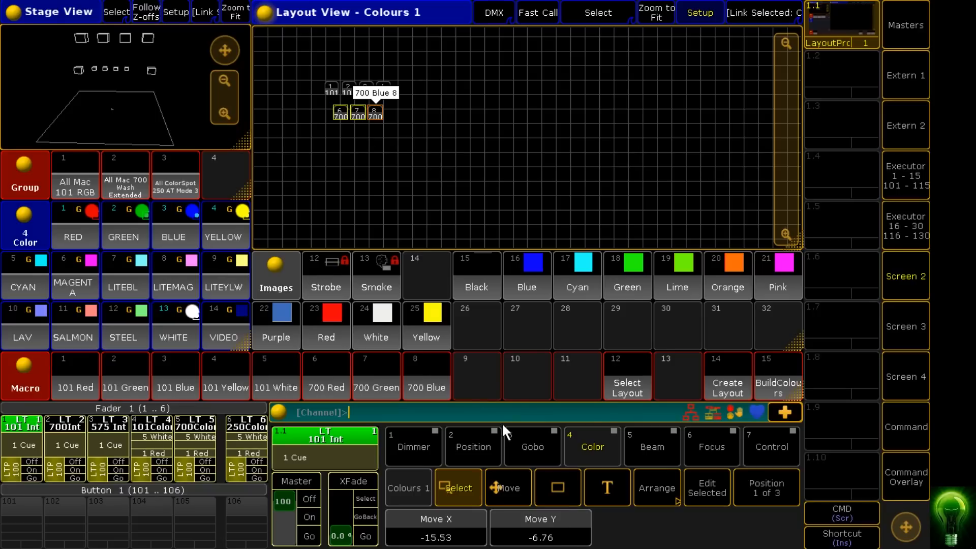
{"action": "left_click", "coordinate": [653, 11]}
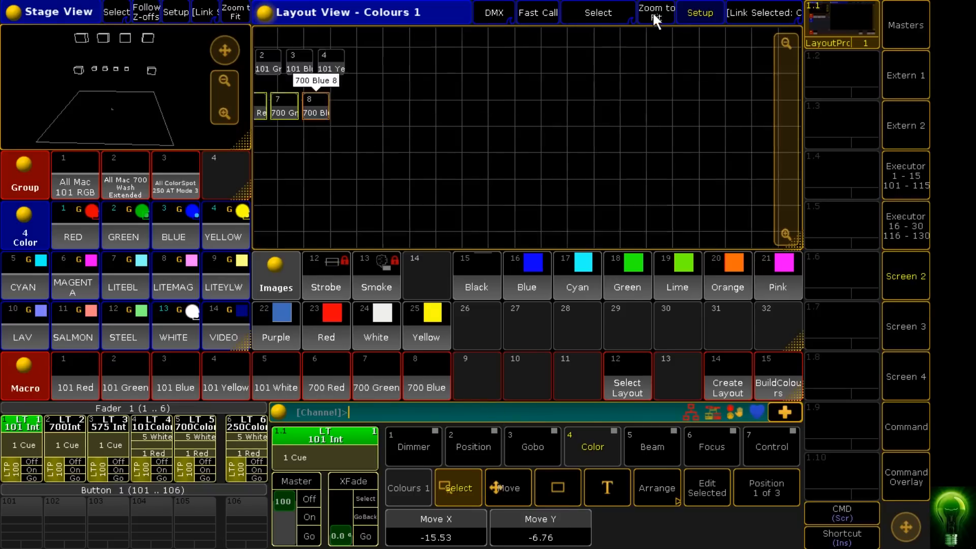
{"action": "scroll", "coordinate": [711, 121], "scroll_direction": "down", "scroll_amount": 12}
{"action": "scroll", "coordinate": [690, 131], "scroll_direction": "up", "scroll_amount": 12}
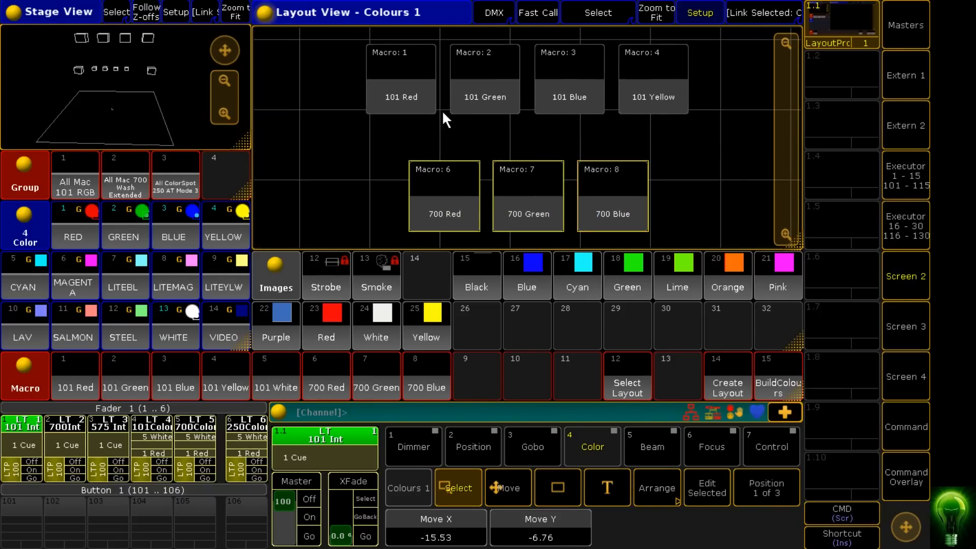
Step: Assign the Red image to the 101 Red macro element in the layout
{"action": "double_click", "coordinate": [384, 70]}
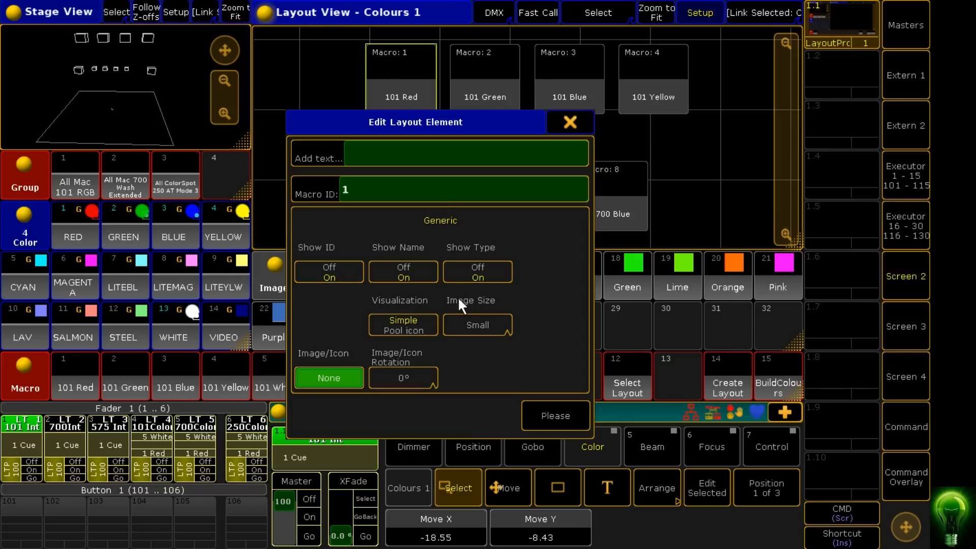
{"action": "left_click", "coordinate": [321, 376]}
{"action": "left_click", "coordinate": [338, 152]}
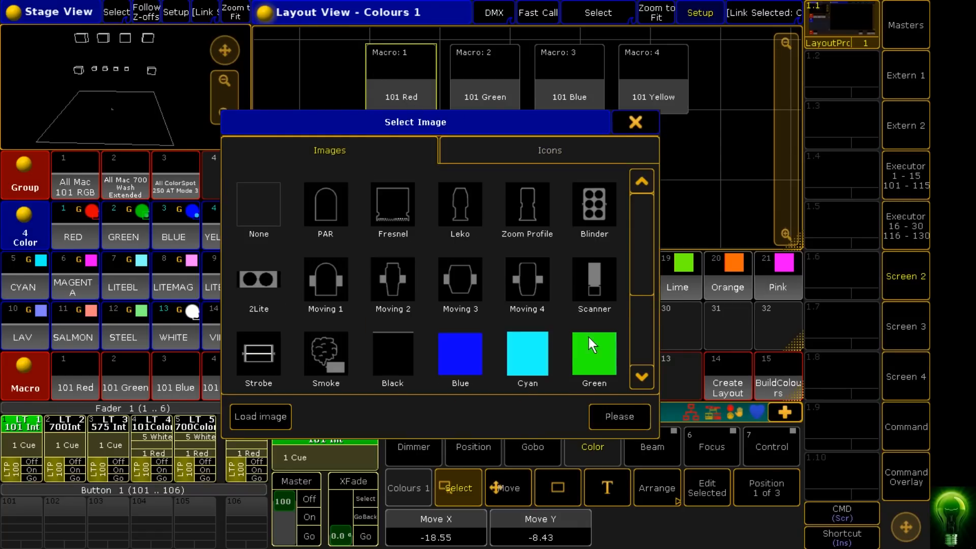
{"action": "scroll", "coordinate": [648, 257], "scroll_direction": "down", "scroll_amount": 2}
{"action": "left_click", "coordinate": [532, 280]}
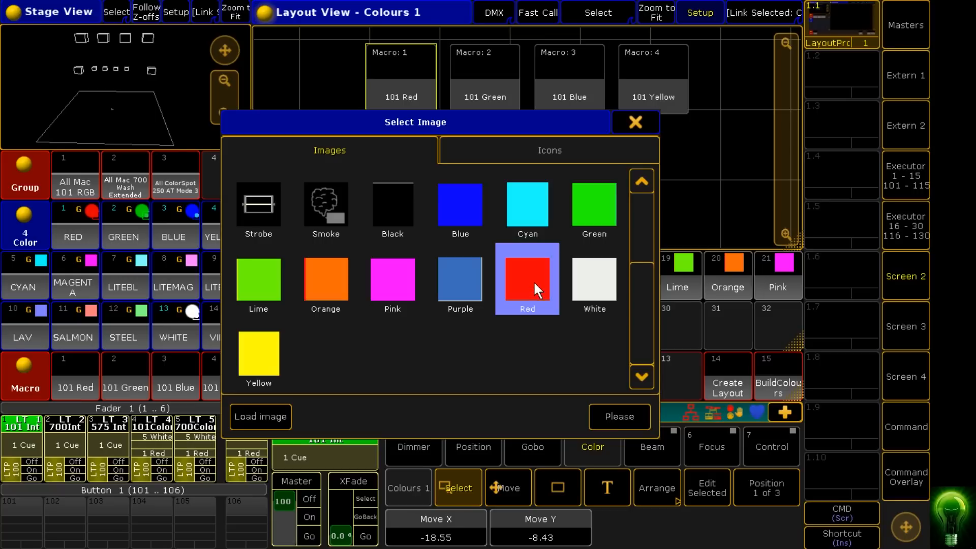
{"action": "left_click", "coordinate": [616, 407]}
{"action": "left_click", "coordinate": [541, 410]}
Step: Assign the Green image to the 101 Green macro element in the layout
{"action": "left_click", "coordinate": [487, 84]}
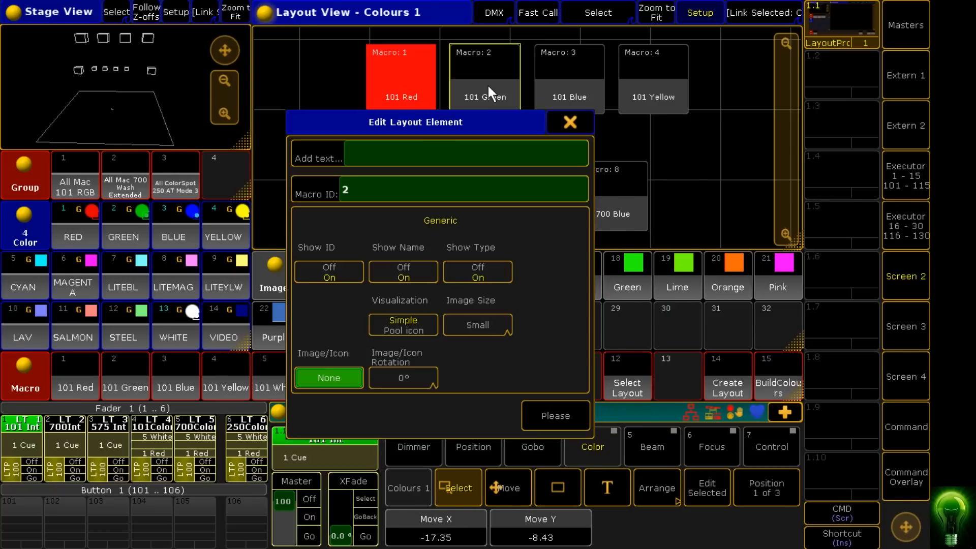
{"action": "left_click", "coordinate": [339, 382]}
{"action": "left_click", "coordinate": [282, 152]}
{"action": "left_click", "coordinate": [612, 351]}
{"action": "left_click", "coordinate": [622, 417]}
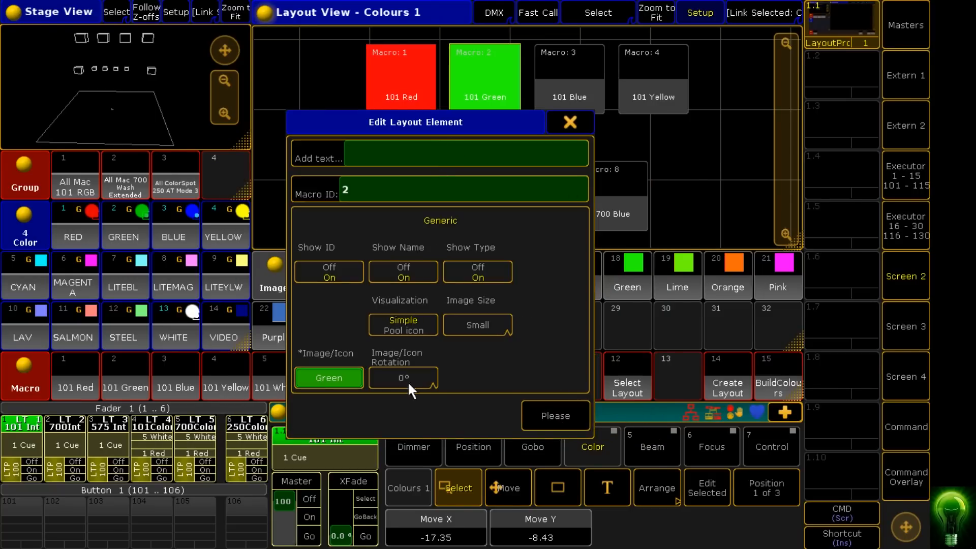
{"action": "left_click", "coordinate": [538, 413]}
Step: Assign the Blue image to the 101 Blue macro element in the layout
{"action": "left_click", "coordinate": [566, 86]}
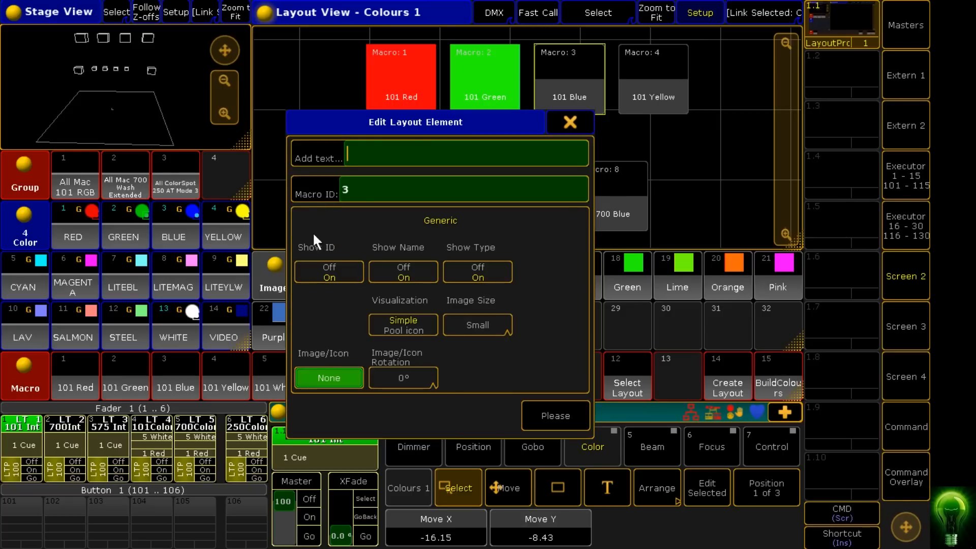
{"action": "left_click", "coordinate": [346, 377]}
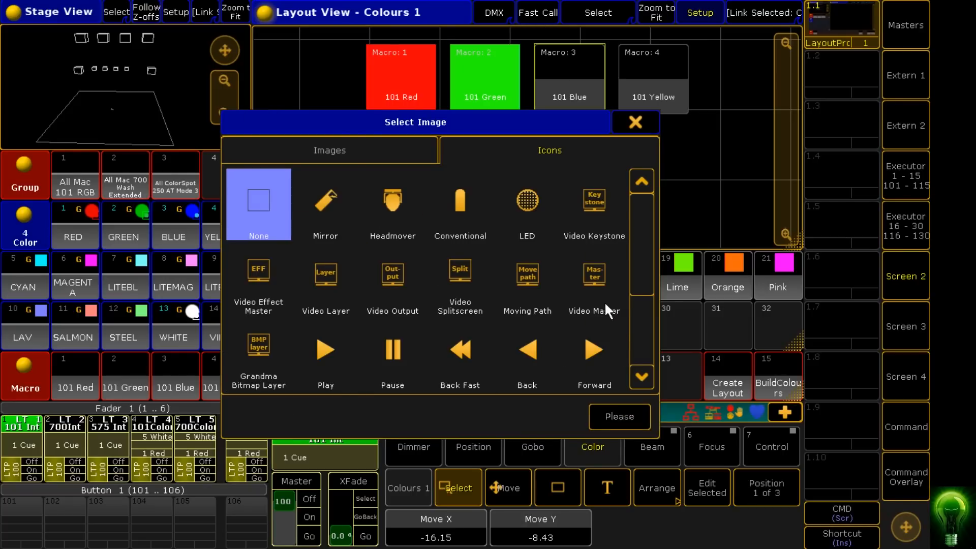
{"action": "scroll", "coordinate": [605, 304], "scroll_direction": "down", "scroll_amount": 2}
{"action": "scroll", "coordinate": [458, 254], "scroll_direction": "up", "scroll_amount": 2}
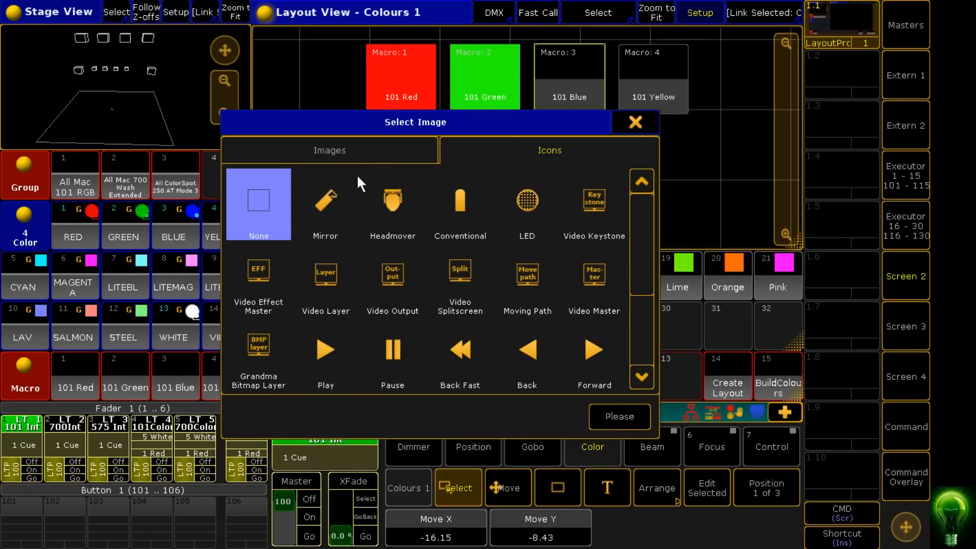
{"action": "left_click", "coordinate": [379, 153]}
{"action": "scroll", "coordinate": [390, 279], "scroll_direction": "down", "scroll_amount": 2}
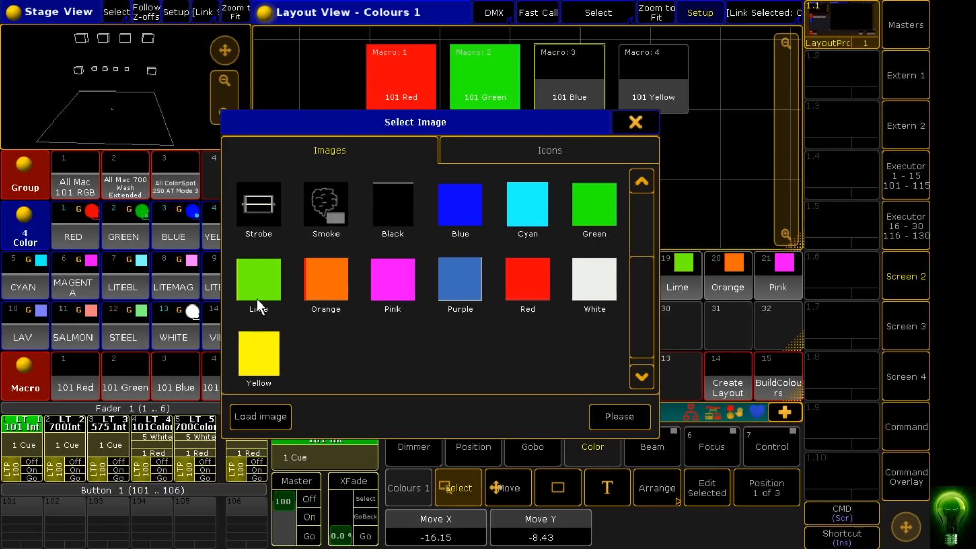
{"action": "left_click", "coordinate": [470, 212]}
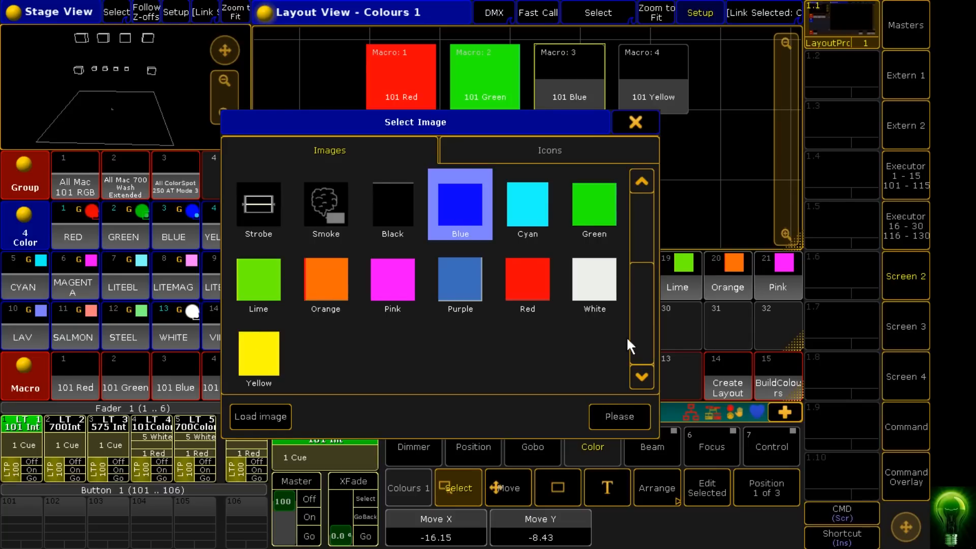
{"action": "left_click", "coordinate": [621, 415]}
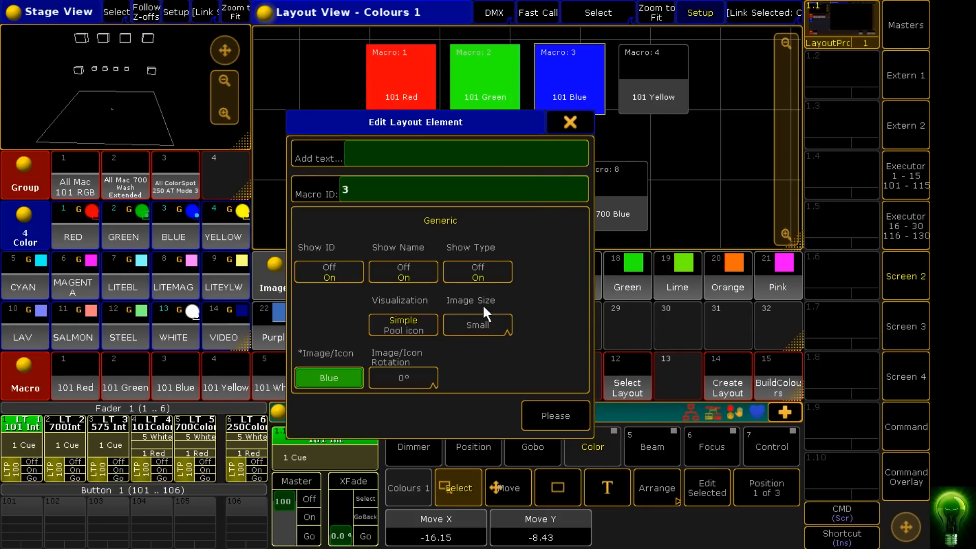
Step: Turn off the ID, name and type display on the 101 Blue element and apply the change
{"action": "left_click", "coordinate": [349, 273]}
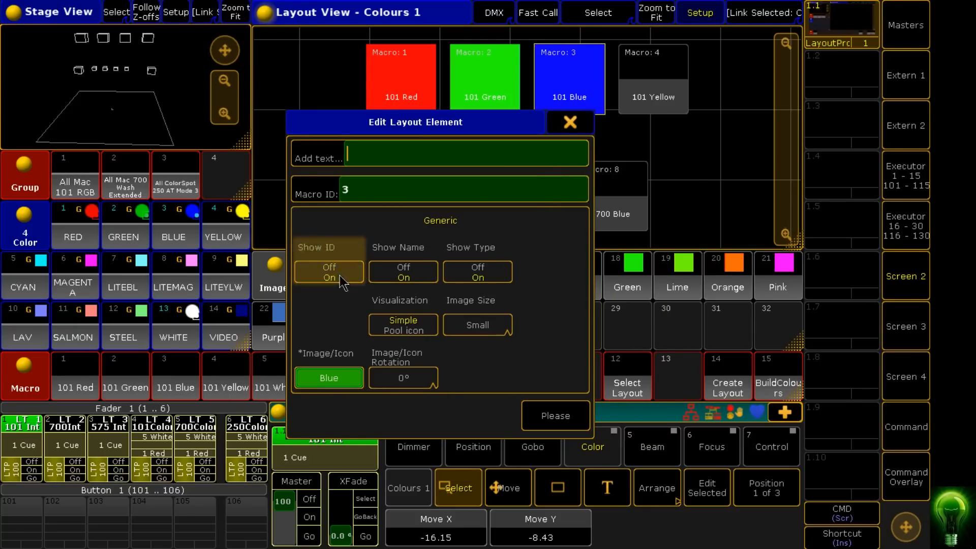
{"action": "left_click", "coordinate": [407, 269]}
{"action": "left_click", "coordinate": [477, 270]}
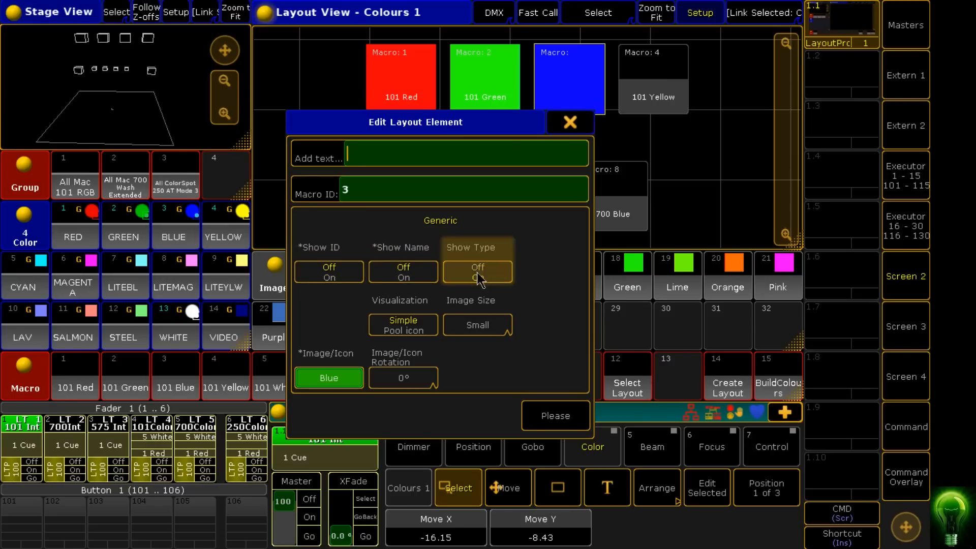
{"action": "left_click", "coordinate": [545, 413]}
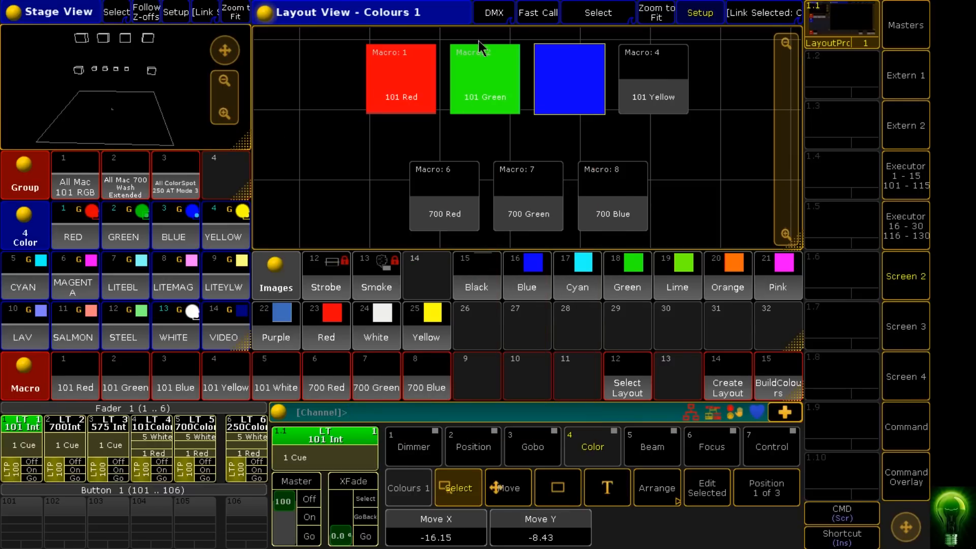
Step: Turn off the ID, name and type display on the 101 Green and 101 Red elements
{"action": "right_click", "coordinate": [478, 76]}
{"action": "left_click", "coordinate": [351, 272]}
{"action": "left_click", "coordinate": [401, 268]}
{"action": "left_click", "coordinate": [481, 269]}
{"action": "left_click", "coordinate": [544, 403]}
{"action": "right_click", "coordinate": [395, 80]}
{"action": "left_click", "coordinate": [329, 271]}
{"action": "left_click", "coordinate": [404, 272]}
{"action": "left_click", "coordinate": [478, 271]}
{"action": "left_click", "coordinate": [570, 407]}
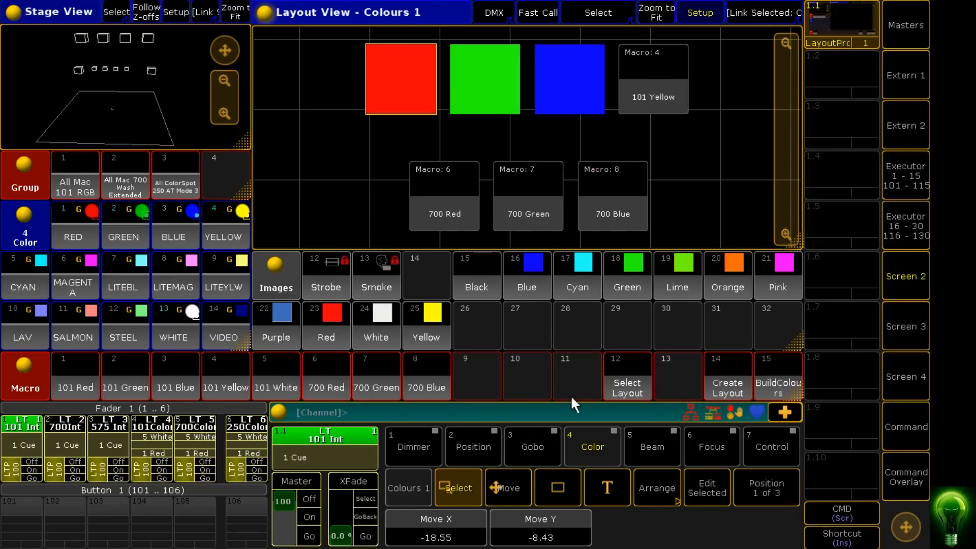
Step: Assign the Yellow image to the 101 Yellow macro element in the layout
{"action": "right_click", "coordinate": [649, 69]}
{"action": "left_click", "coordinate": [351, 376]}
{"action": "left_click", "coordinate": [329, 150]}
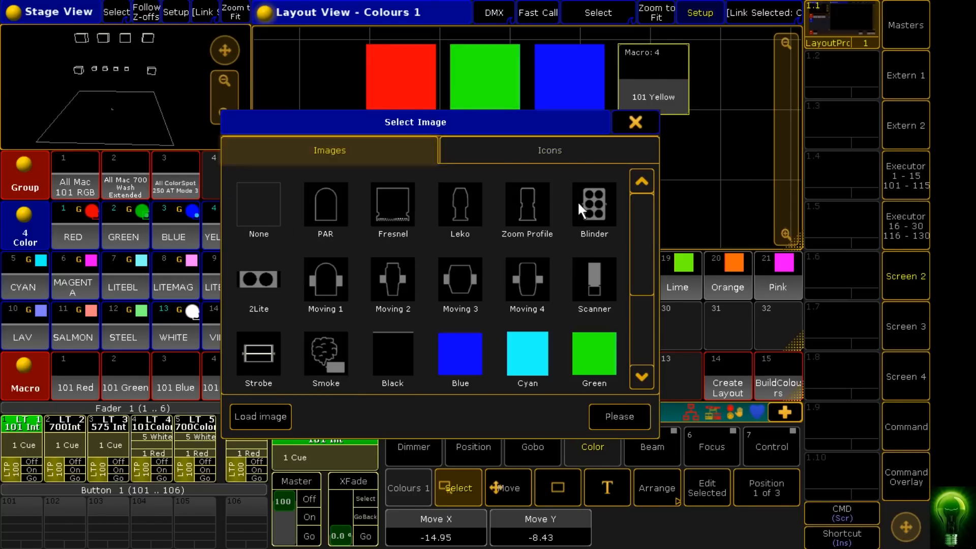
{"action": "left_click_drag", "start_coordinate": [650, 244], "coordinate": [636, 345]}
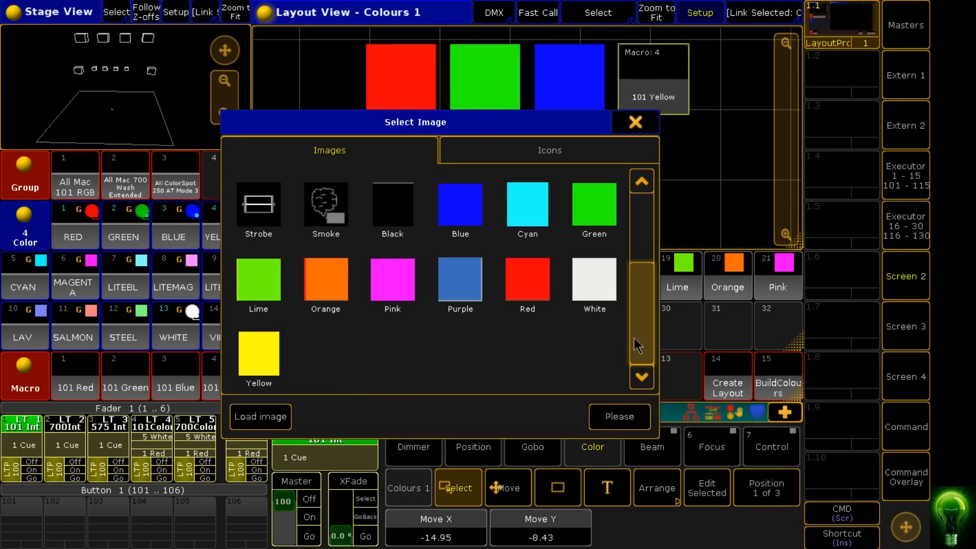
{"action": "left_click", "coordinate": [272, 356]}
{"action": "left_click", "coordinate": [614, 417]}
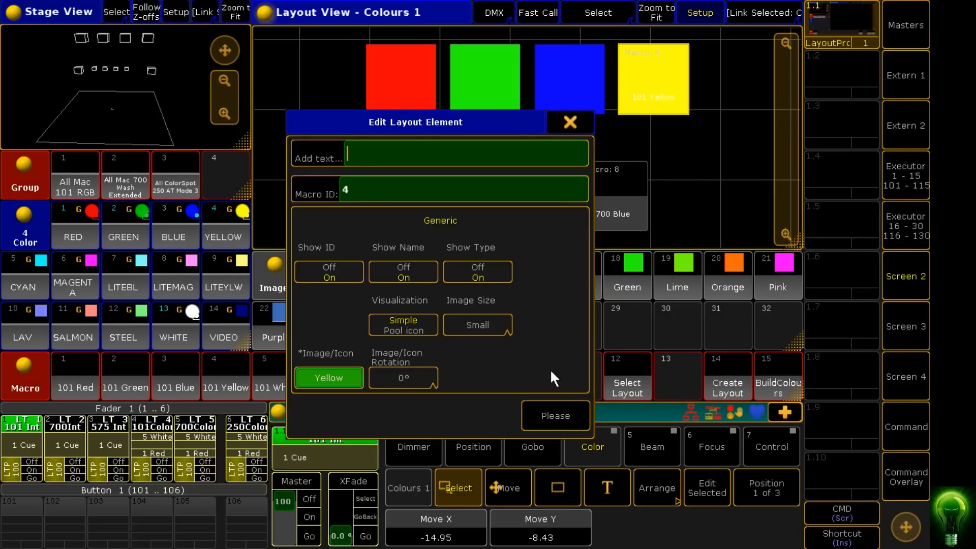
{"action": "left_click", "coordinate": [545, 410]}
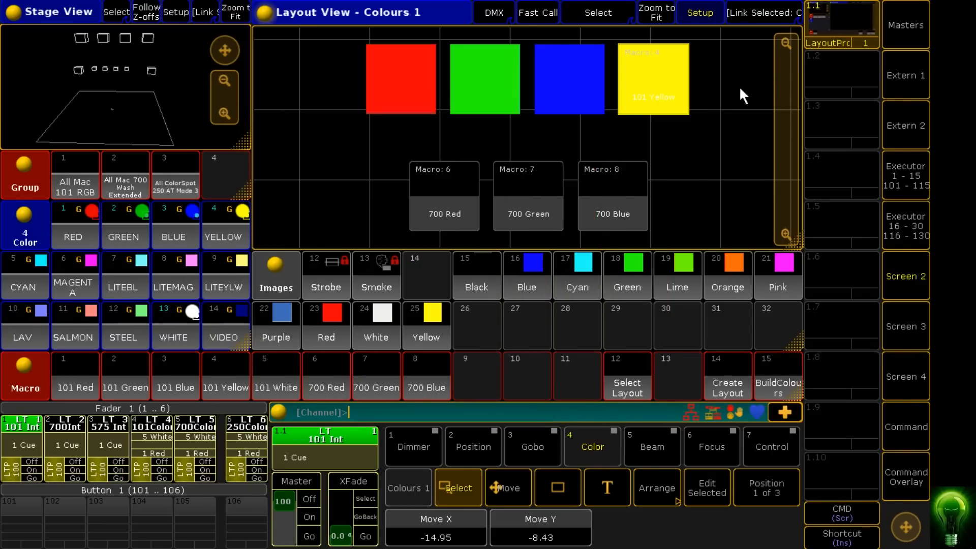
Step: Turn off the ID, name and type display on the 101 Yellow element
{"action": "double_click", "coordinate": [659, 71]}
{"action": "left_click", "coordinate": [350, 262]}
{"action": "left_click", "coordinate": [387, 270]}
{"action": "left_click", "coordinate": [476, 267]}
{"action": "left_click", "coordinate": [549, 410]}
Step: Assign the Red image to the 700 Red macro element in the layout
{"action": "left_click", "coordinate": [456, 206]}
{"action": "left_click", "coordinate": [456, 196]}
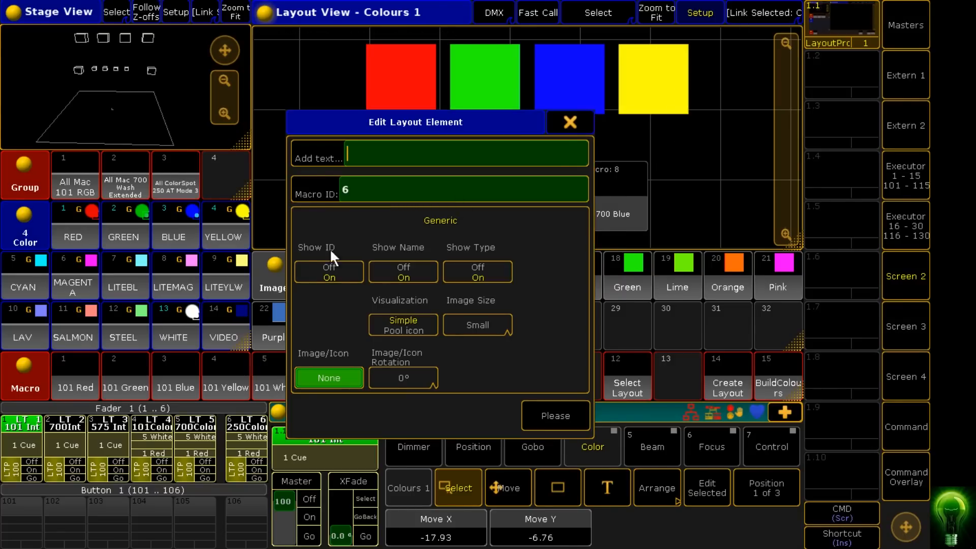
{"action": "left_click", "coordinate": [328, 382]}
{"action": "left_click", "coordinate": [330, 151]}
{"action": "left_click", "coordinate": [643, 377]}
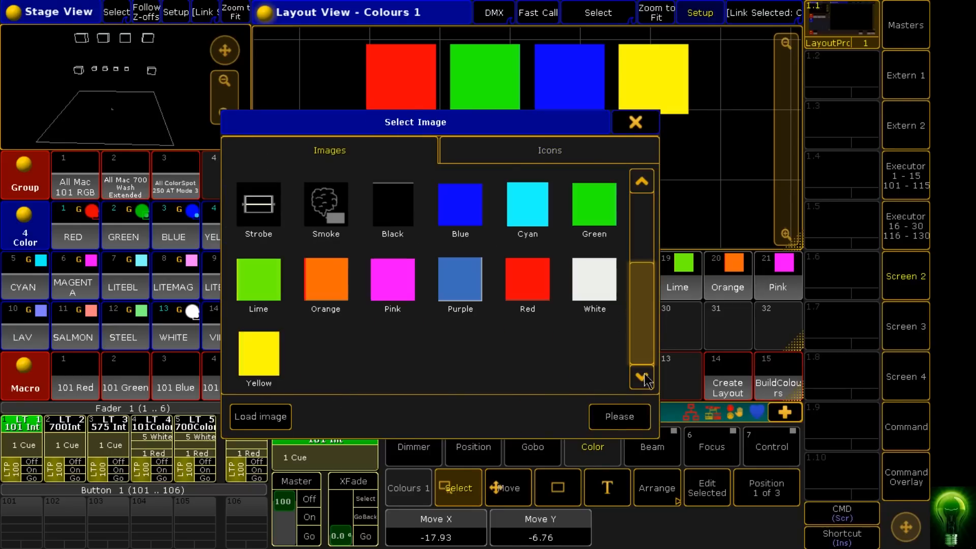
{"action": "left_click", "coordinate": [515, 289]}
{"action": "left_click", "coordinate": [638, 426]}
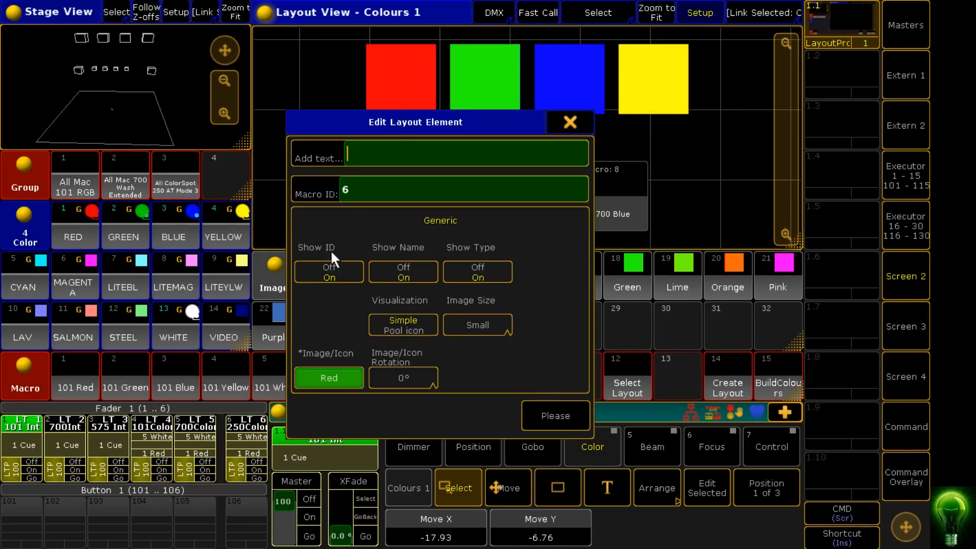
Step: Turn off the ID, name and type display on the 700 Red element
{"action": "left_click", "coordinate": [335, 277]}
{"action": "left_click", "coordinate": [403, 275]}
{"action": "left_click", "coordinate": [478, 277]}
{"action": "left_click", "coordinate": [557, 409]}
Step: Assign the Green image to the 700 Green element and turn off its ID, name and type display
{"action": "double_click", "coordinate": [516, 168]}
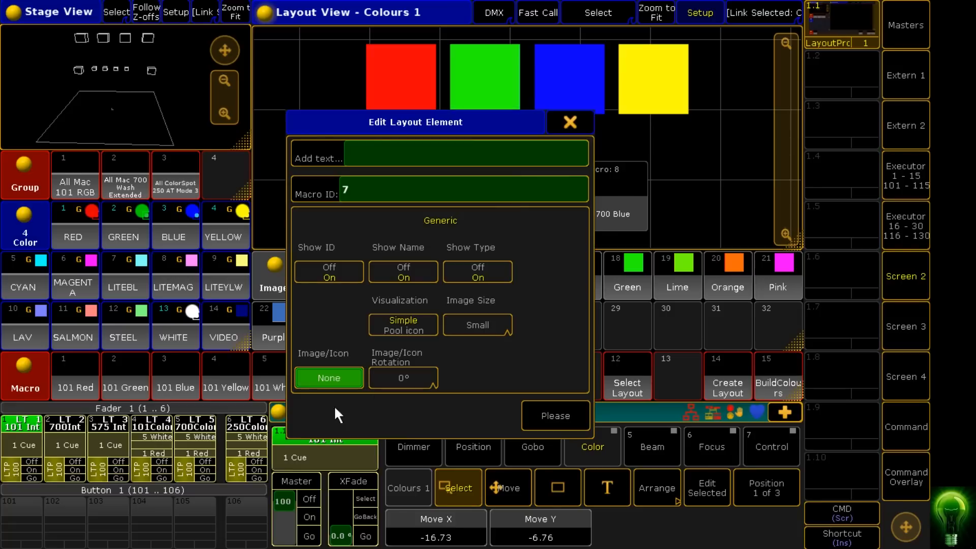
{"action": "left_click", "coordinate": [358, 367]}
{"action": "left_click", "coordinate": [336, 160]}
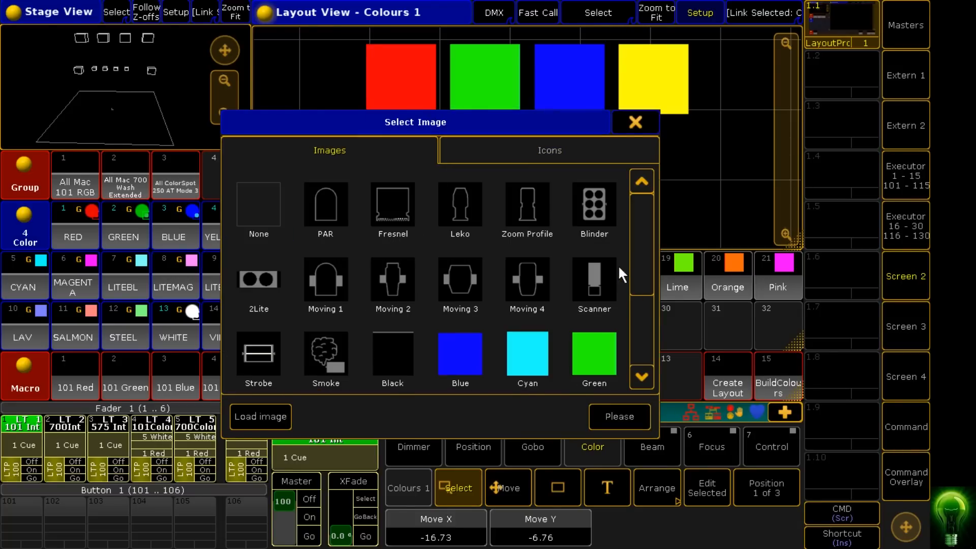
{"action": "left_click", "coordinate": [589, 360]}
{"action": "left_click", "coordinate": [624, 420]}
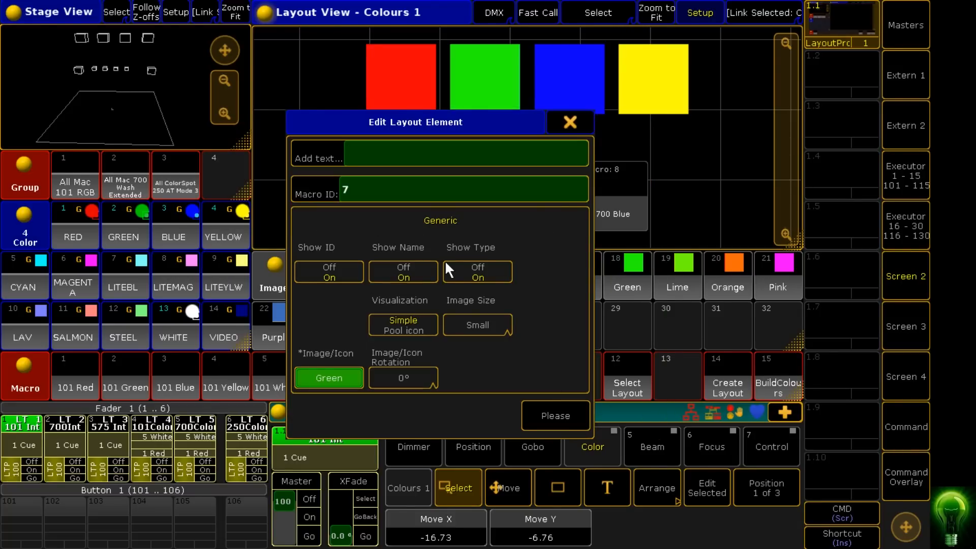
{"action": "left_click", "coordinate": [554, 406]}
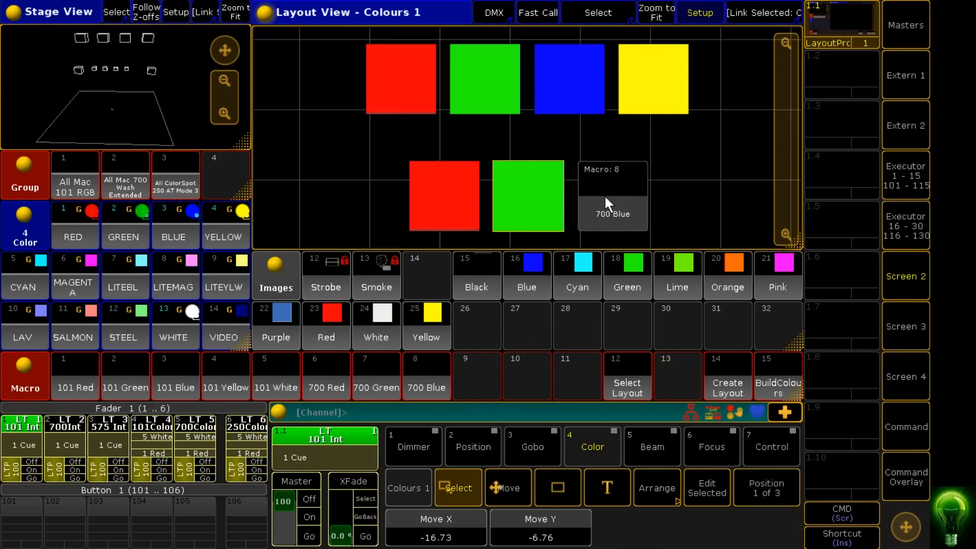
Step: Turn off the ID, name and type display on the 700 Blue element and assign it the Blue image
{"action": "double_click", "coordinate": [605, 194]}
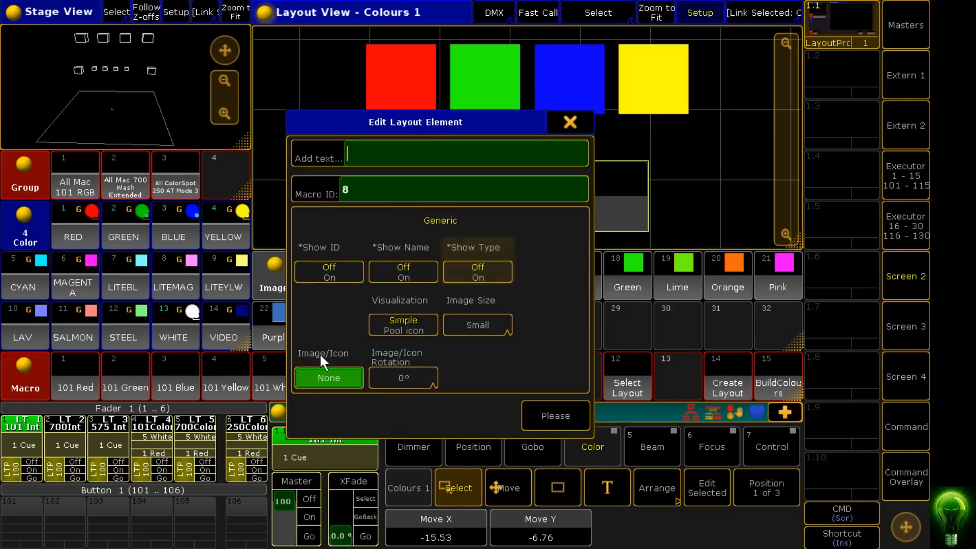
{"action": "left_click", "coordinate": [327, 376]}
{"action": "left_click", "coordinate": [635, 357]}
{"action": "left_click", "coordinate": [328, 150]}
{"action": "left_click_drag", "start_coordinate": [644, 255], "coordinate": [645, 291]}
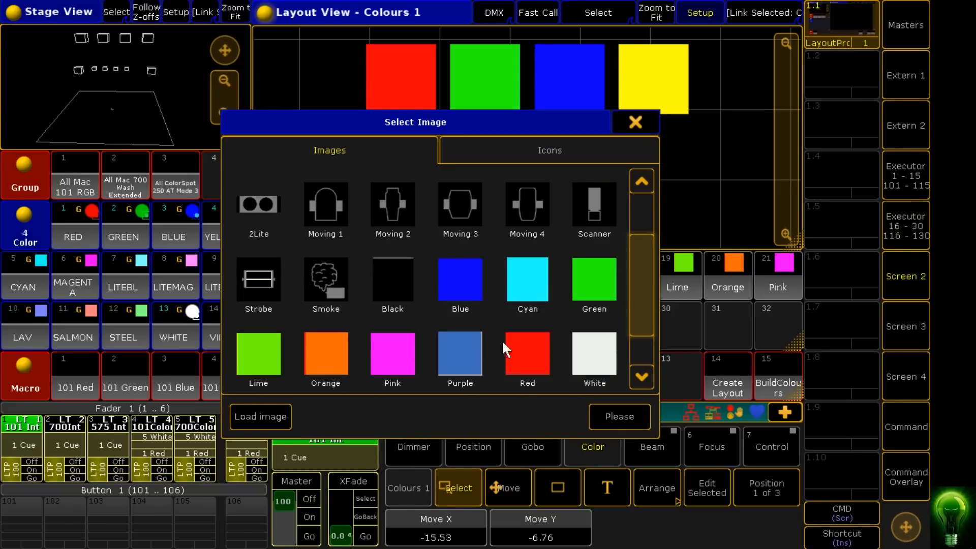
{"action": "left_click", "coordinate": [470, 275]}
{"action": "left_click", "coordinate": [618, 408]}
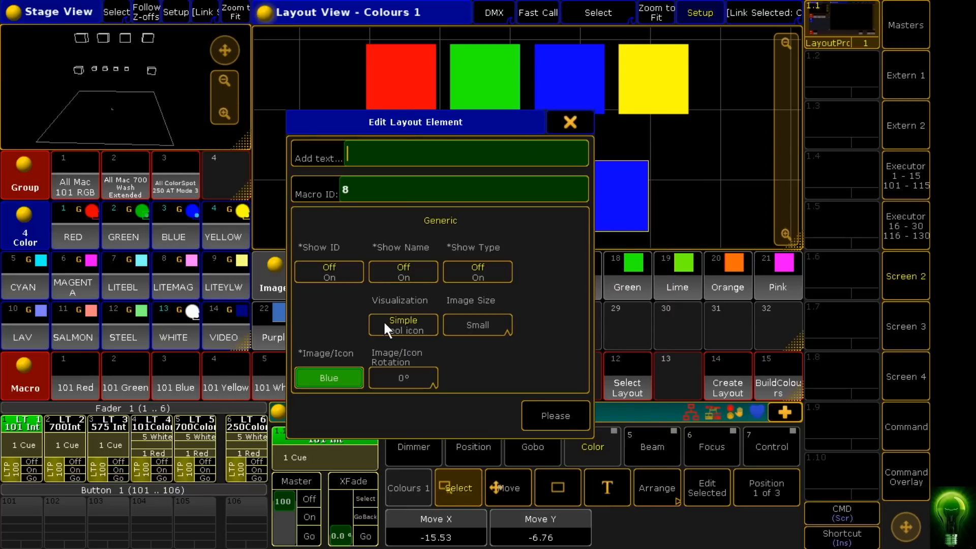
{"action": "left_click", "coordinate": [539, 412]}
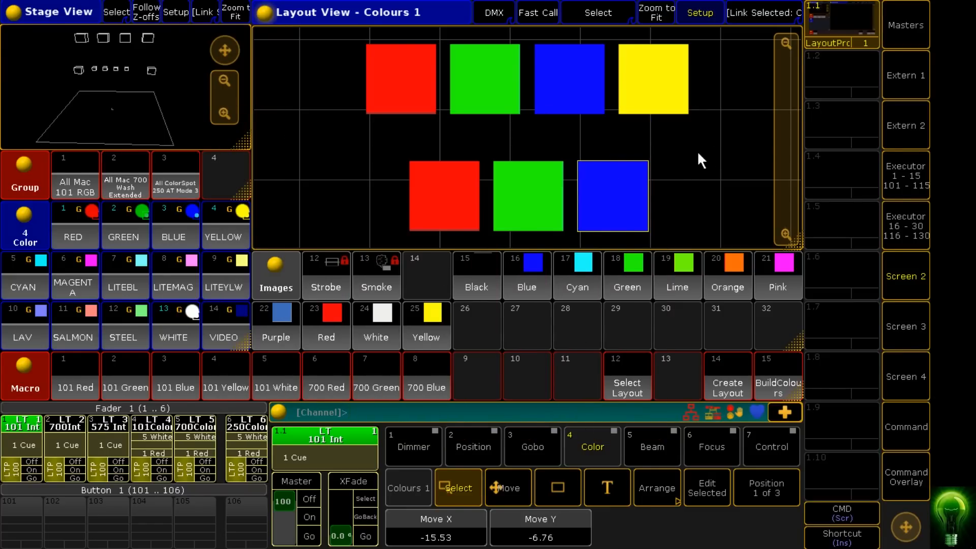
Step: Move the three 700 elements together directly beneath the 101 row, with 700 Red at about X -18.55, Y -7.32
{"action": "left_click_drag", "start_coordinate": [690, 142], "coordinate": [359, 242]}
{"action": "left_click_drag", "start_coordinate": [457, 196], "coordinate": [417, 161]}
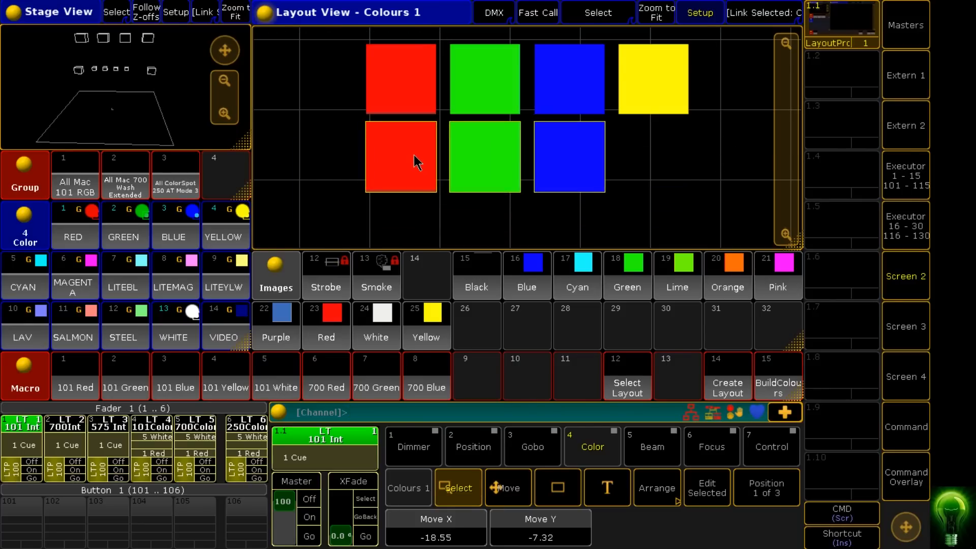
Step: Assign macro 5, 101 White, to the layout and place it beside the yellow element at about X -13.75, Y -8.44
{"action": "left_click", "coordinate": [904, 459]}
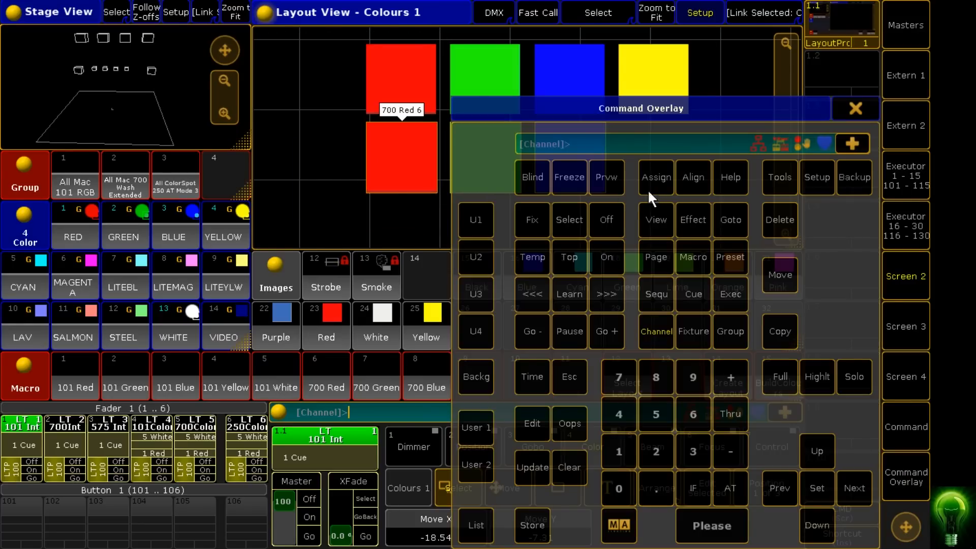
{"action": "left_click", "coordinate": [655, 178]}
{"action": "left_click", "coordinate": [269, 369]}
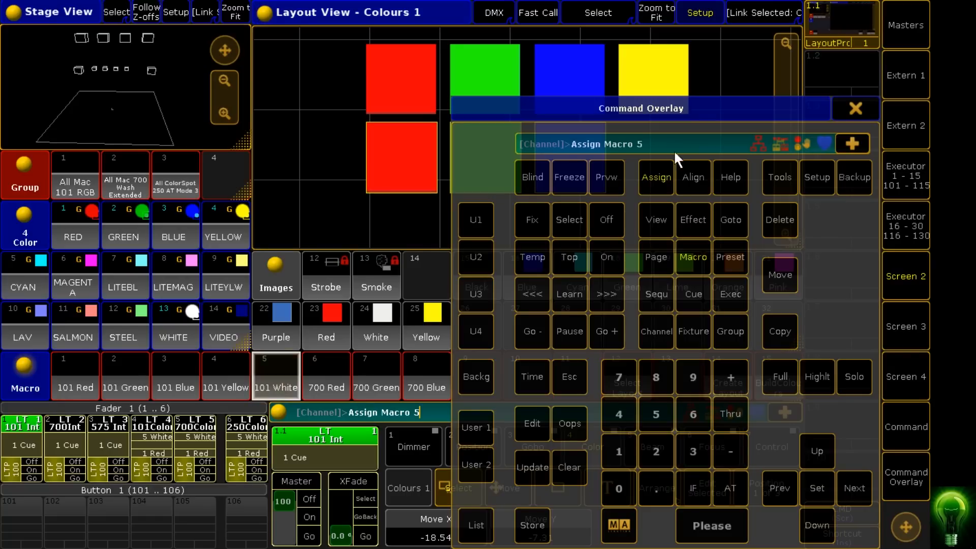
{"action": "left_click", "coordinate": [712, 71]}
{"action": "left_click", "coordinate": [841, 107]}
{"action": "left_click_drag", "start_coordinate": [716, 87], "coordinate": [740, 96]}
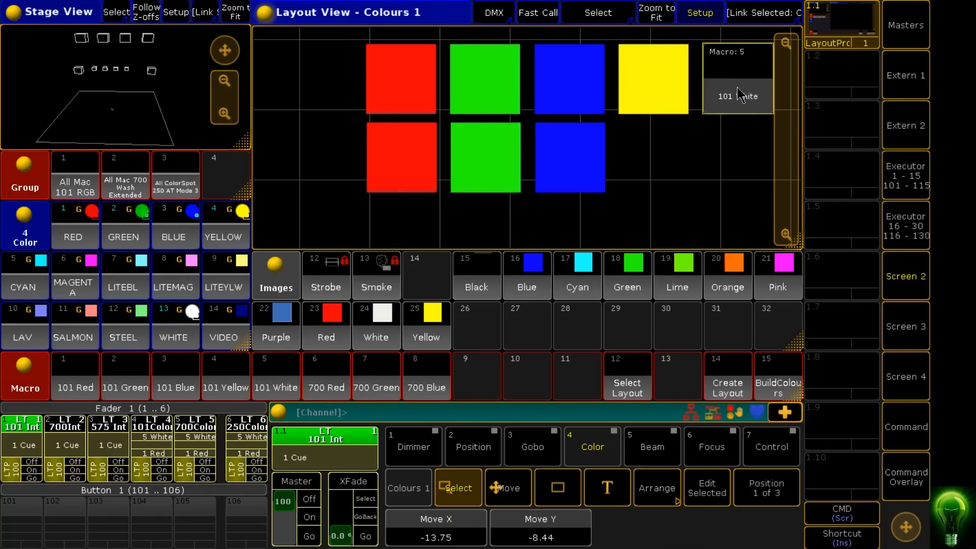
Step: Turn off the ID, name and type display on the 101 White element
{"action": "double_click", "coordinate": [741, 97]}
{"action": "left_click", "coordinate": [330, 269]}
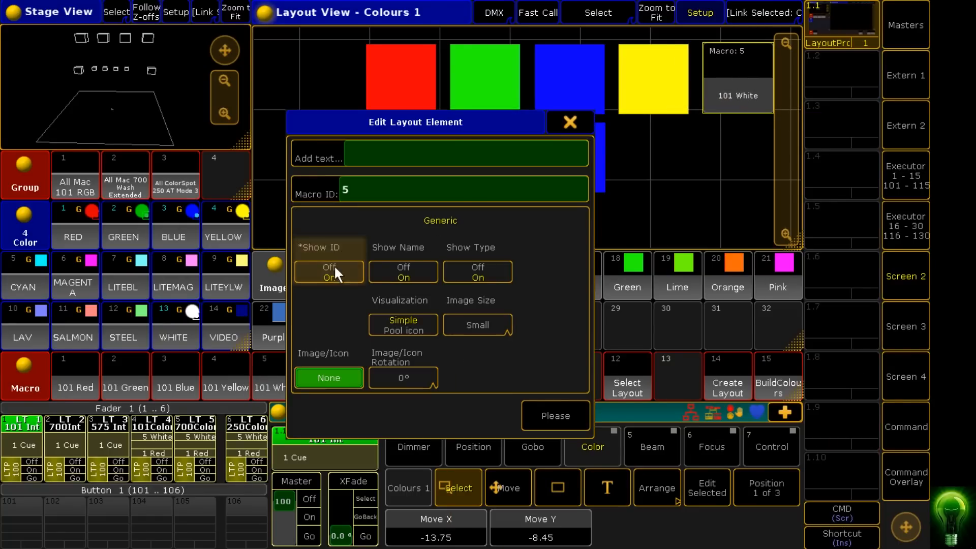
{"action": "left_click", "coordinate": [412, 270]}
{"action": "left_click", "coordinate": [477, 273]}
Step: Assign the White image to the 101 White element and nudge it to about X -13.80, Y -8.44
{"action": "left_click", "coordinate": [327, 376]}
{"action": "left_click", "coordinate": [327, 153]}
{"action": "scroll", "coordinate": [635, 298], "scroll_direction": "down", "scroll_amount": 2}
{"action": "scroll", "coordinate": [634, 297], "scroll_direction": "up", "scroll_amount": 1}
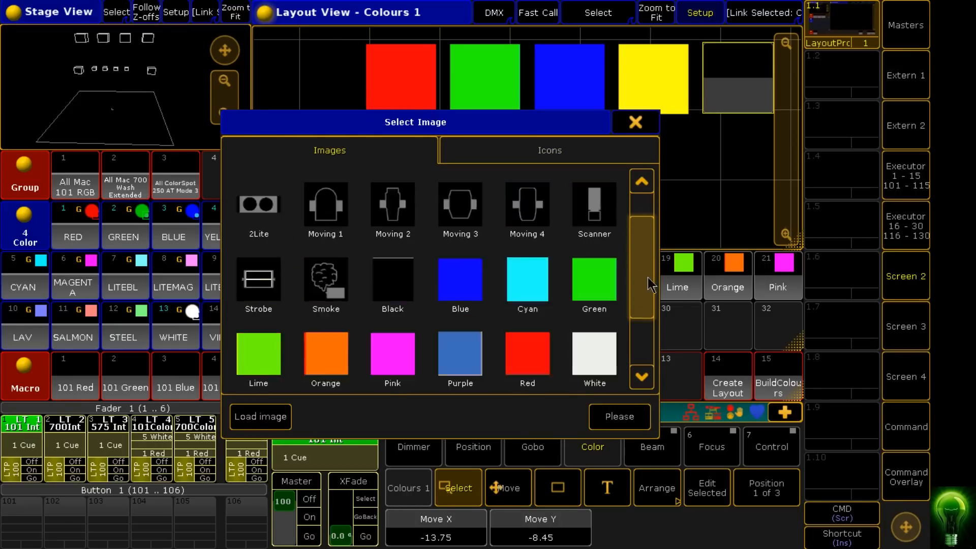
{"action": "scroll", "coordinate": [635, 297], "scroll_direction": "down", "scroll_amount": 1}
{"action": "left_click", "coordinate": [611, 291]}
{"action": "left_click", "coordinate": [620, 414]}
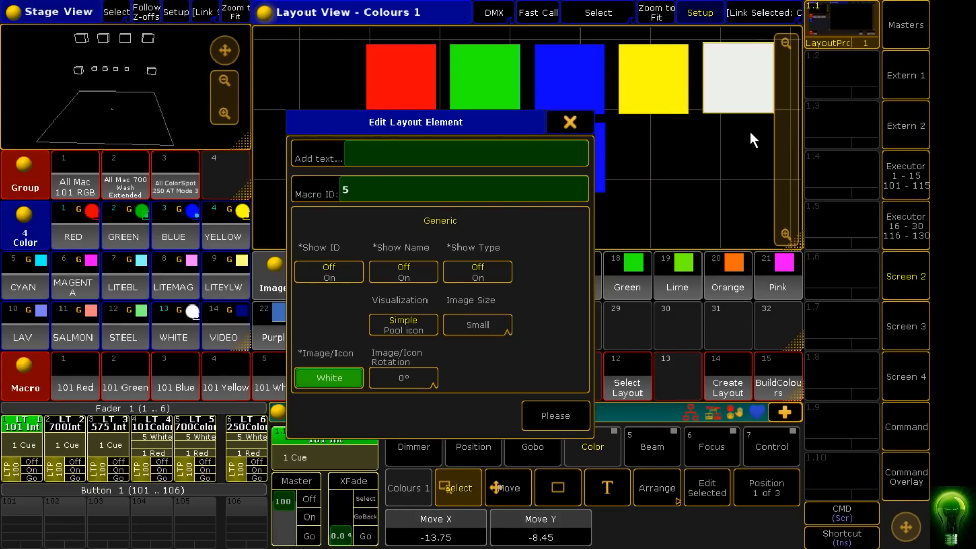
{"action": "left_click", "coordinate": [572, 123]}
{"action": "left_click_drag", "start_coordinate": [737, 78], "coordinate": [733, 79]}
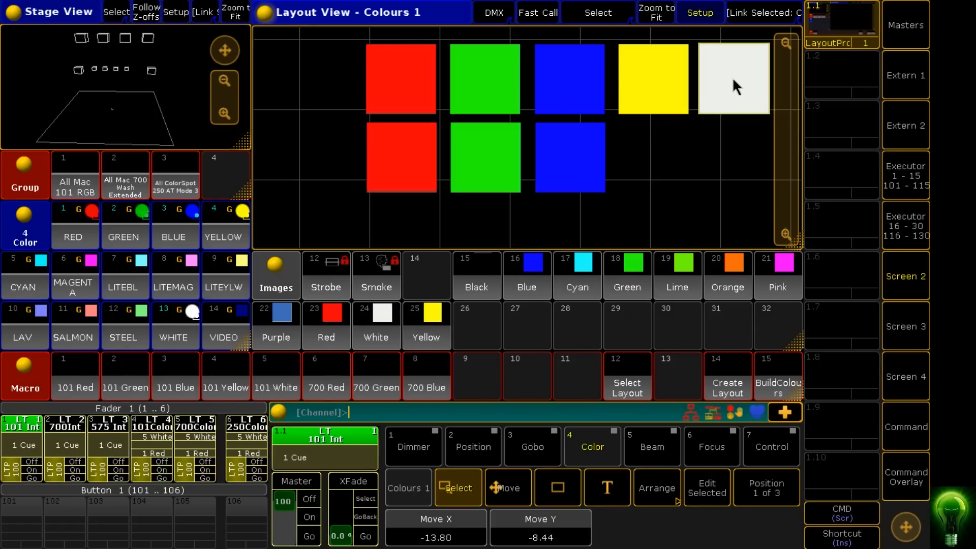
Step: Turn the name display back on for the 101 Green and 101 Blue elements
{"action": "right_click", "coordinate": [490, 80]}
{"action": "left_click", "coordinate": [384, 272]}
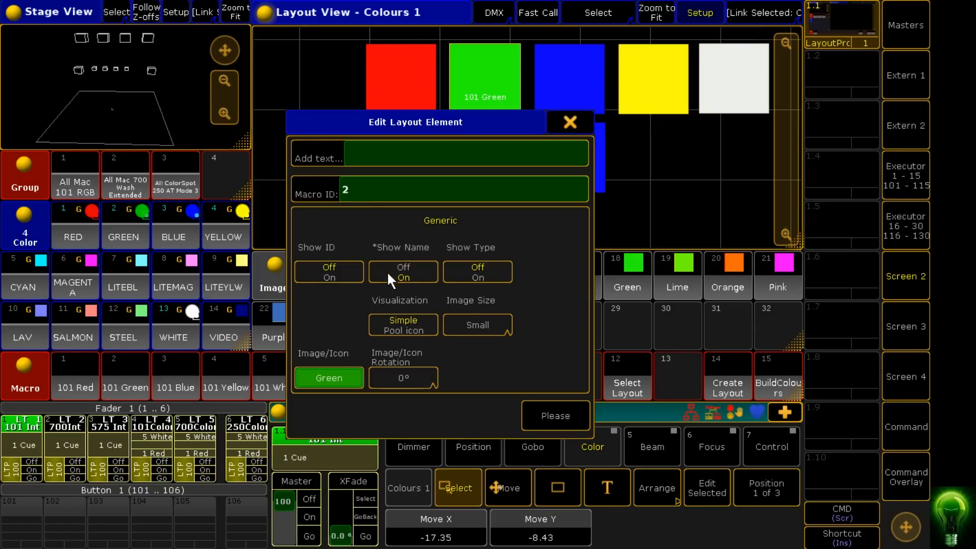
{"action": "left_click", "coordinate": [572, 125]}
{"action": "right_click", "coordinate": [567, 94]}
{"action": "left_click", "coordinate": [402, 267]}
{"action": "left_click", "coordinate": [572, 125]}
Step: Try the name display on the 101 Yellow element and turn it back on for 101 Red
{"action": "right_click", "coordinate": [645, 82]}
{"action": "left_click", "coordinate": [414, 269]}
{"action": "left_click", "coordinate": [571, 121]}
{"action": "right_click", "coordinate": [391, 105]}
{"action": "left_click", "coordinate": [402, 269]}
{"action": "left_click", "coordinate": [569, 122]}
Step: Turn the name display back on for the 700 Red, 700 Green and 700 Blue elements
{"action": "right_click", "coordinate": [393, 157]}
{"action": "left_click", "coordinate": [404, 275]}
{"action": "left_click", "coordinate": [569, 122]}
{"action": "right_click", "coordinate": [464, 190]}
{"action": "left_click", "coordinate": [404, 274]}
{"action": "left_click", "coordinate": [570, 122]}
{"action": "right_click", "coordinate": [565, 179]}
{"action": "left_click", "coordinate": [570, 122]}
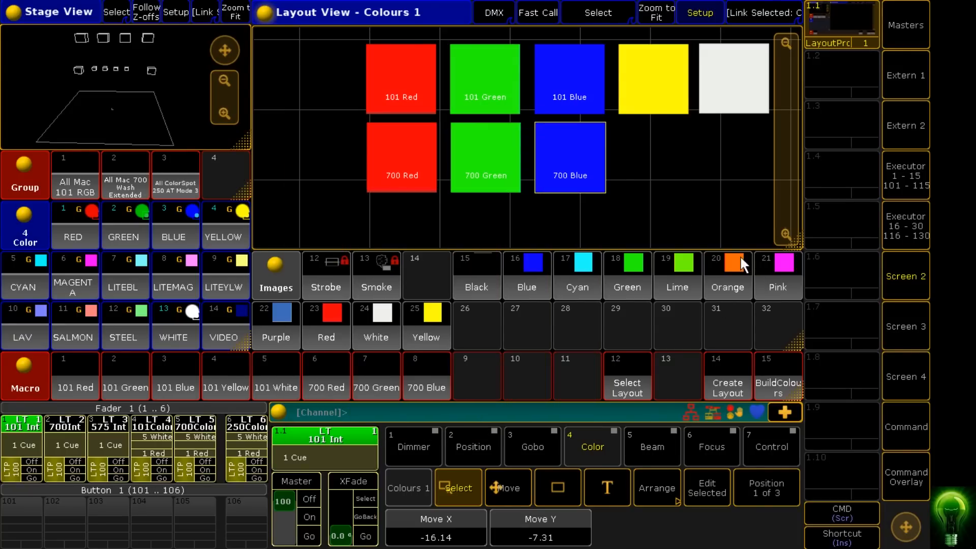
Step: Assign group 1, All Mac 101 RGB, to the layout and place it beside the 101 Red element at about X -19.87
{"action": "left_click", "coordinate": [895, 472]}
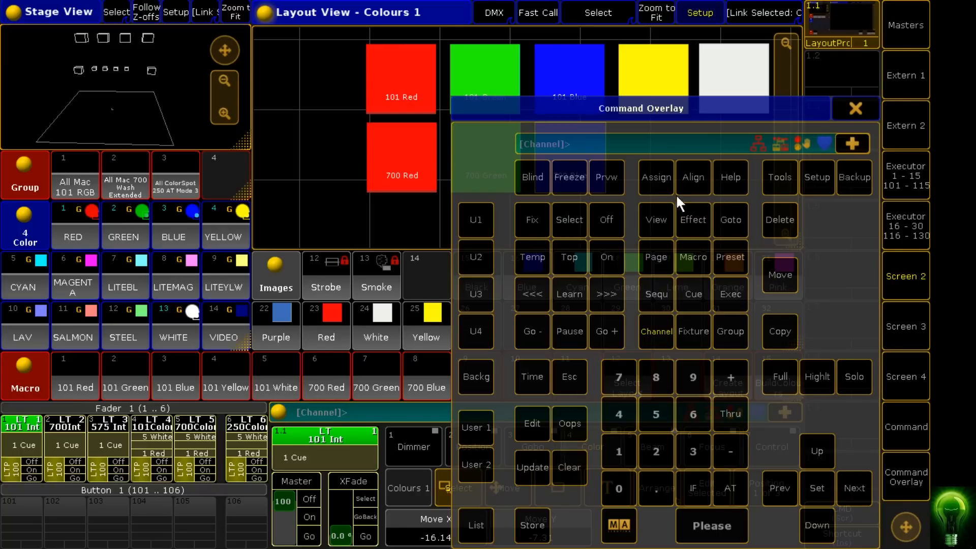
{"action": "left_click", "coordinate": [656, 178]}
{"action": "left_click", "coordinate": [57, 193]}
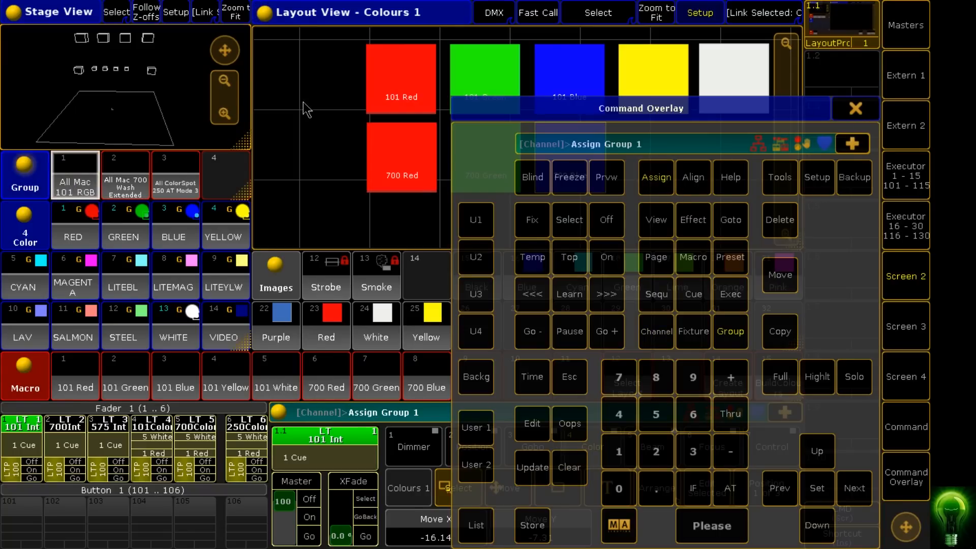
{"action": "left_click", "coordinate": [307, 109]}
{"action": "left_click_drag", "start_coordinate": [300, 94], "coordinate": [300, 83]}
Step: Assign group 2, All Mac 700 Wash Extended, beside the 700 Red element at about X -19.89, Y -7.31, and close the command overlay
{"action": "left_click", "coordinate": [656, 177]}
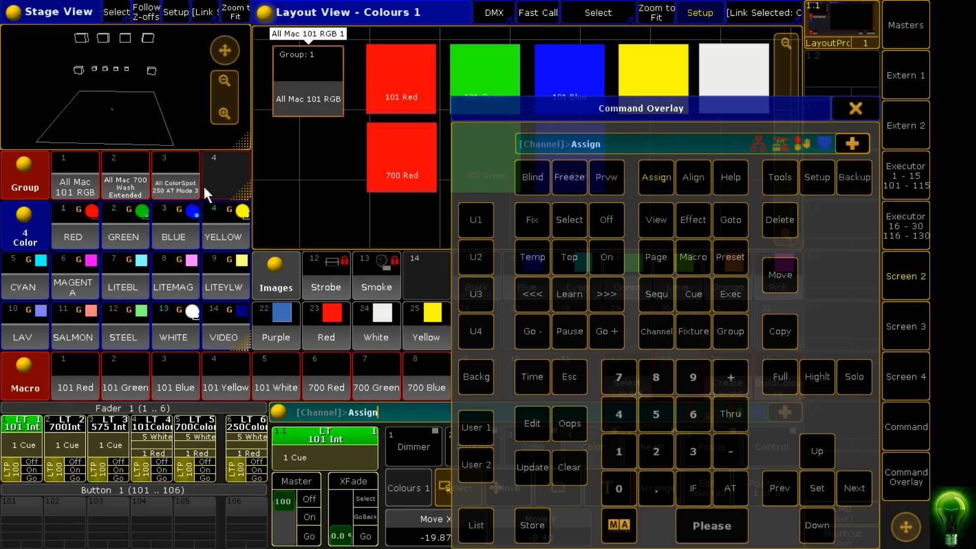
{"action": "left_click", "coordinate": [126, 181]}
{"action": "left_click", "coordinate": [302, 167]}
{"action": "mouse_move", "coordinate": [276, 166]}
{"action": "left_mouse_down"}
{"action": "mouse_move", "coordinate": [299, 159]}
{"action": "mouse_move", "coordinate": [293, 166]}
{"action": "left_mouse_up"}
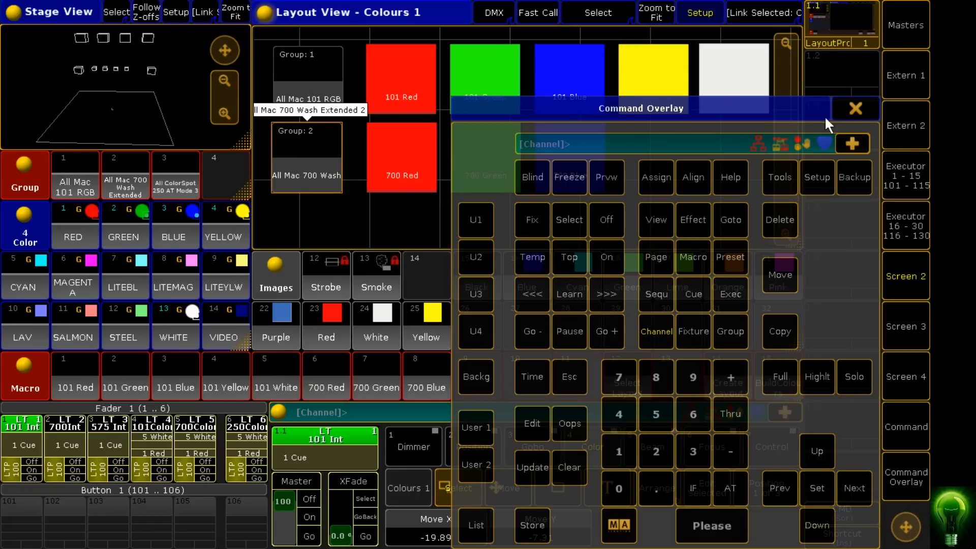
{"action": "left_click", "coordinate": [846, 112]}
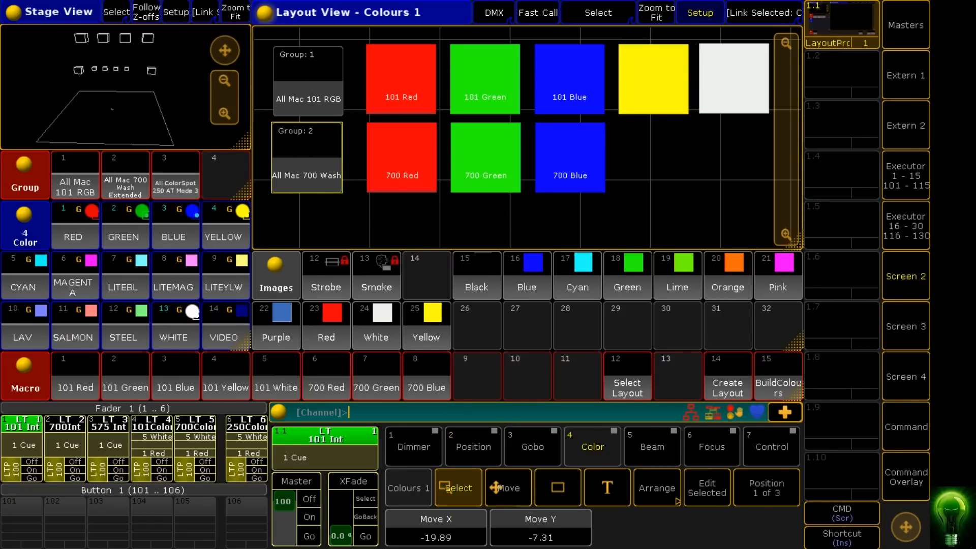
Step: Start the 101 Int and 700Int executors and leave the layout's setup mode
{"action": "left_click", "coordinate": [32, 476]}
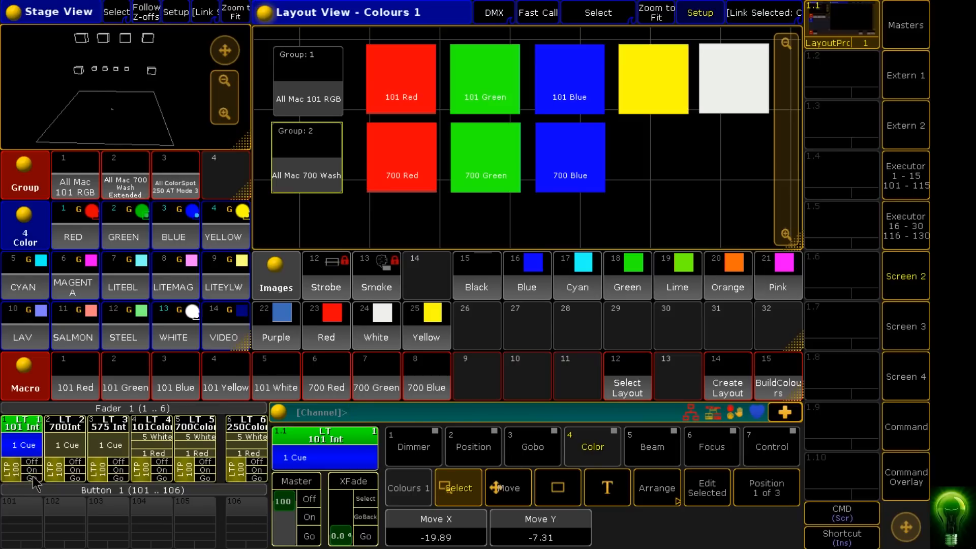
{"action": "left_click", "coordinate": [74, 474]}
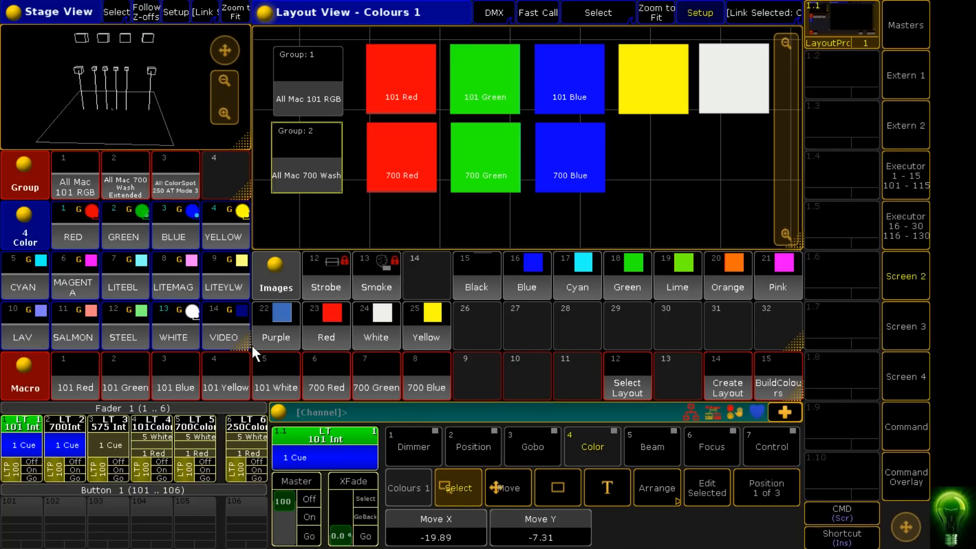
{"action": "left_click", "coordinate": [700, 13]}
Step: Test the 101 and 700 colour elements in the layout by triggering them in varying combinations
{"action": "left_click", "coordinate": [392, 77]}
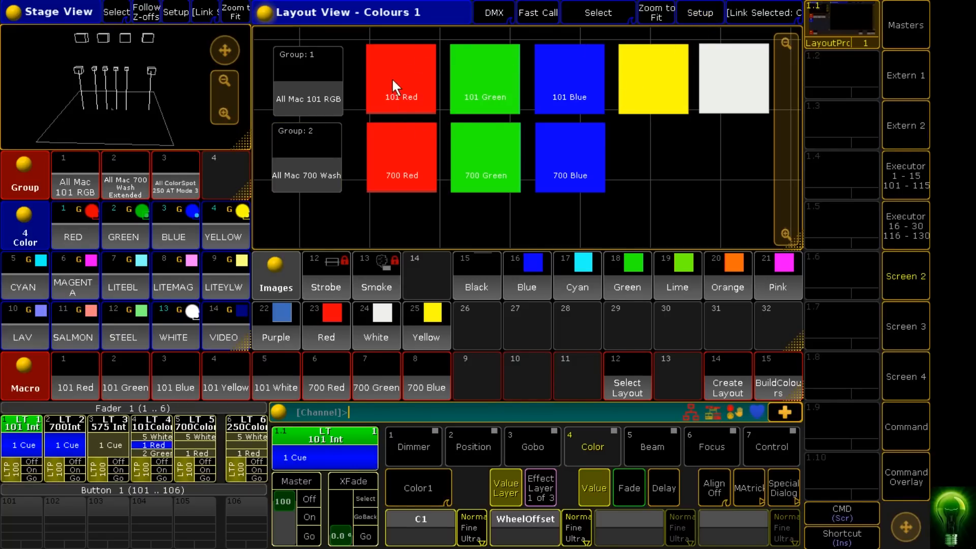
{"action": "left_click", "coordinate": [474, 146]}
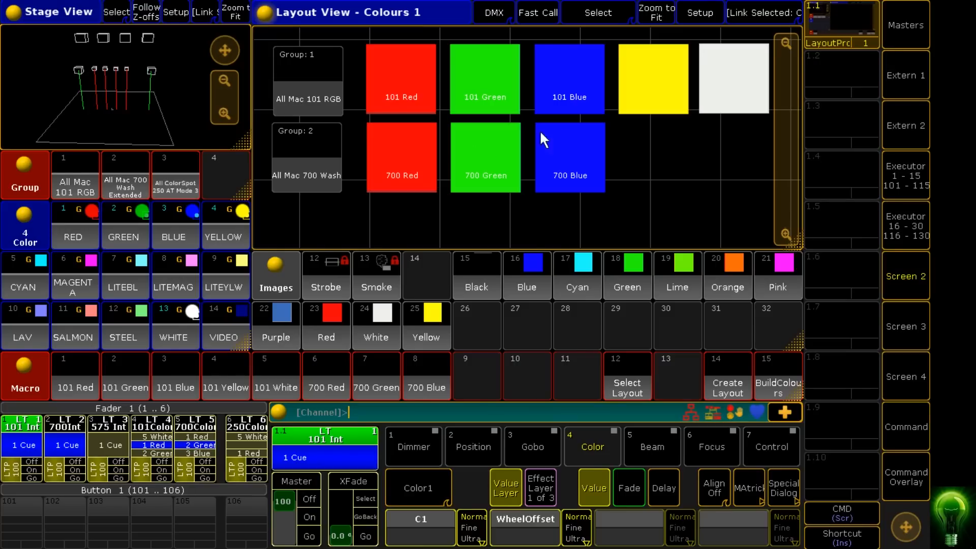
{"action": "left_click", "coordinate": [571, 173]}
{"action": "left_click", "coordinate": [570, 90]}
{"action": "left_click", "coordinate": [482, 72]}
{"action": "left_click", "coordinate": [643, 84]}
{"action": "left_click", "coordinate": [721, 79]}
{"action": "left_click", "coordinate": [454, 158]}
{"action": "left_click", "coordinate": [378, 163]}
{"action": "left_click", "coordinate": [390, 96]}
{"action": "left_click", "coordinate": [476, 63]}
{"action": "left_click", "coordinate": [558, 69]}
{"action": "left_click", "coordinate": [645, 80]}
{"action": "left_click", "coordinate": [576, 179]}
{"action": "left_click", "coordinate": [498, 163]}
{"action": "left_click", "coordinate": [418, 147]}
{"action": "left_click", "coordinate": [410, 104]}
{"action": "left_click", "coordinate": [499, 90]}
{"action": "left_click", "coordinate": [562, 94]}
{"action": "left_click", "coordinate": [660, 77]}
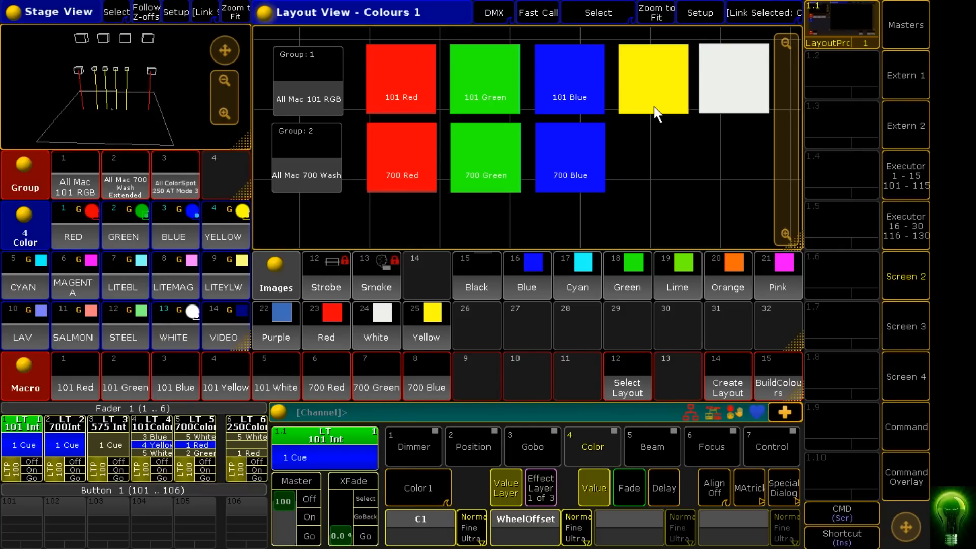
Step: Step the 250Color executor forward two cues, and switch off the 101Color, 700Color and 250Color executors
{"action": "left_click", "coordinate": [256, 477]}
{"action": "left_click", "coordinate": [256, 478]}
{"action": "left_click_drag", "start_coordinate": [786, 110], "coordinate": [802, 75]}
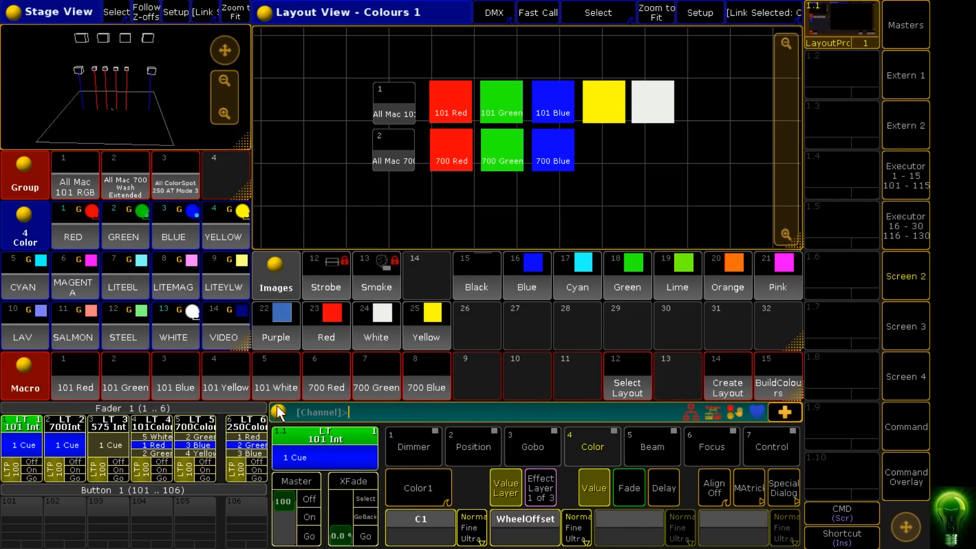
{"action": "left_click", "coordinate": [160, 461]}
{"action": "left_click", "coordinate": [205, 461]}
{"action": "left_click", "coordinate": [257, 460]}
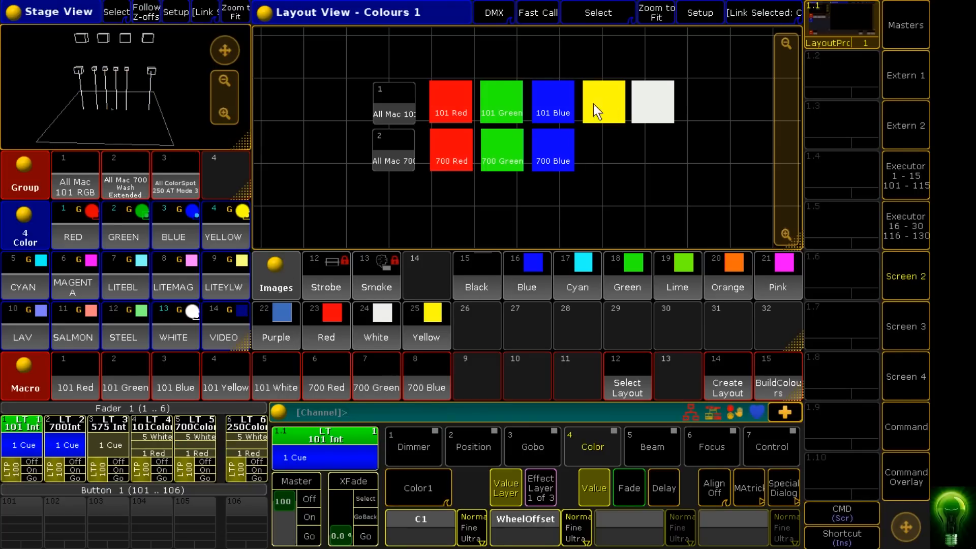
Step: Create macro 9 with the command line Off Executor "101Color"
{"action": "left_click", "coordinate": [472, 373]}
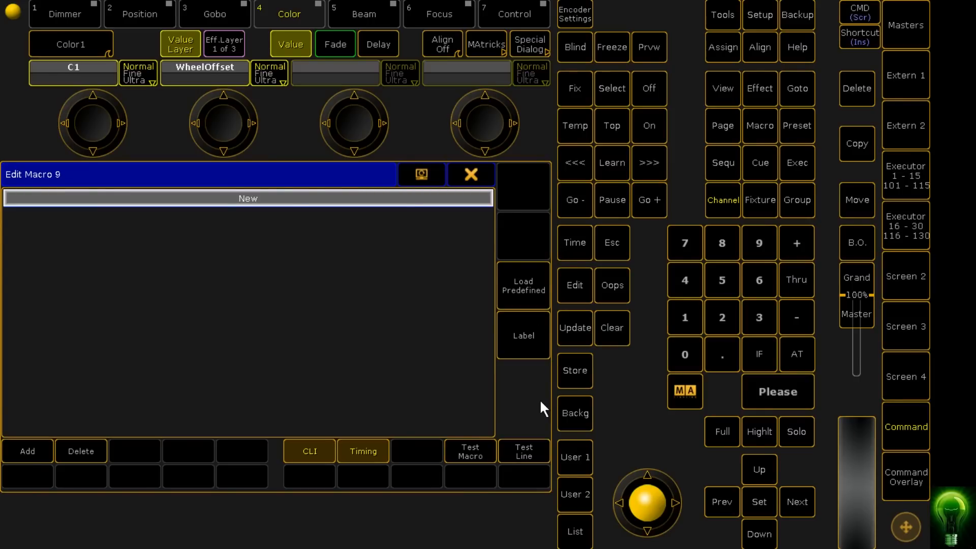
{"action": "key", "text": "Return"}
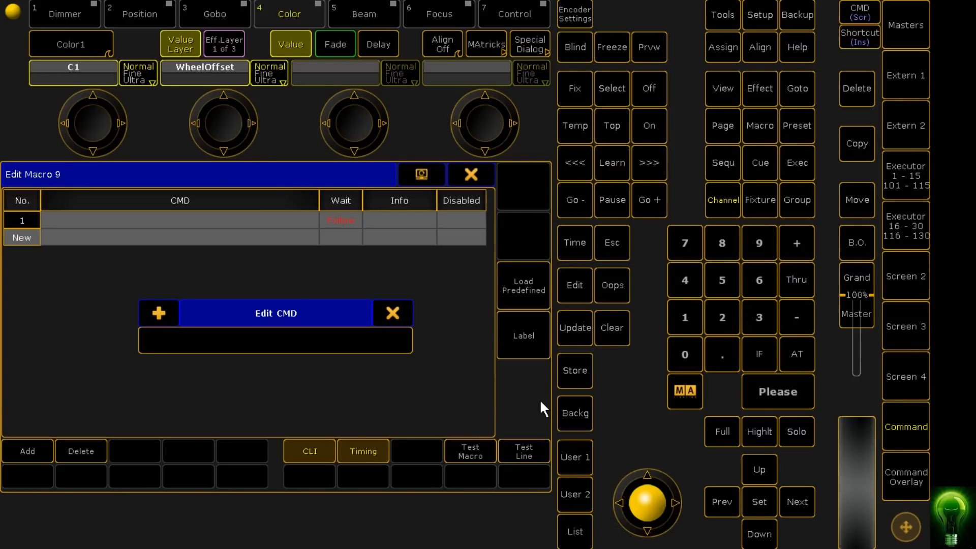
{"action": "type", "text": "Off Executor \"101Color\""}
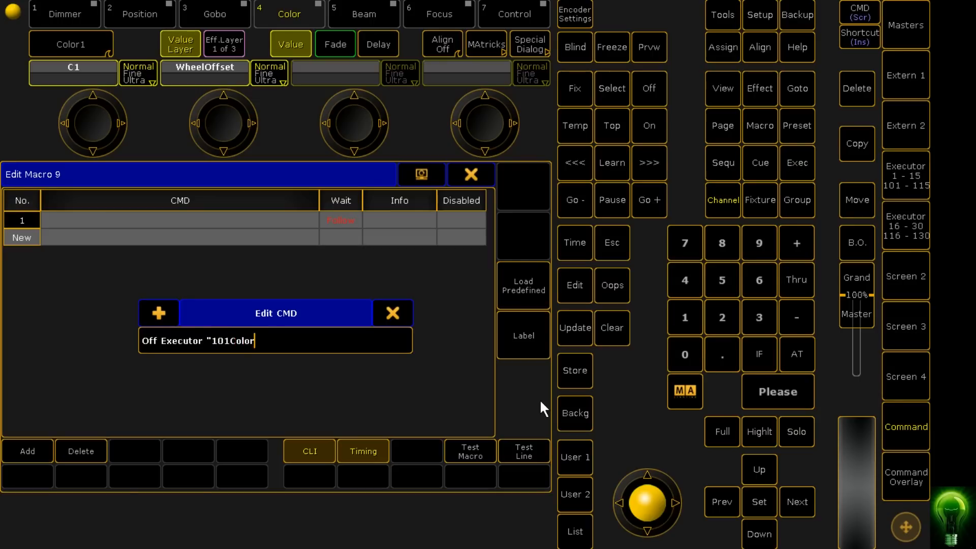
{"action": "key", "text": "Return"}
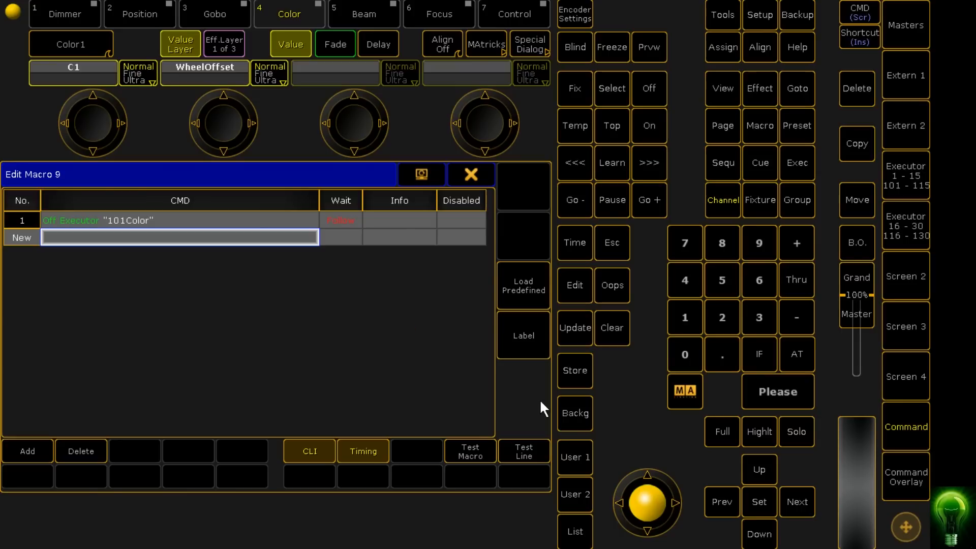
Step: Label macro 9 as Off Colours, close its editor and run it once
{"action": "left_click", "coordinate": [545, 324]}
{"action": "type", "text": "Off Colour"}
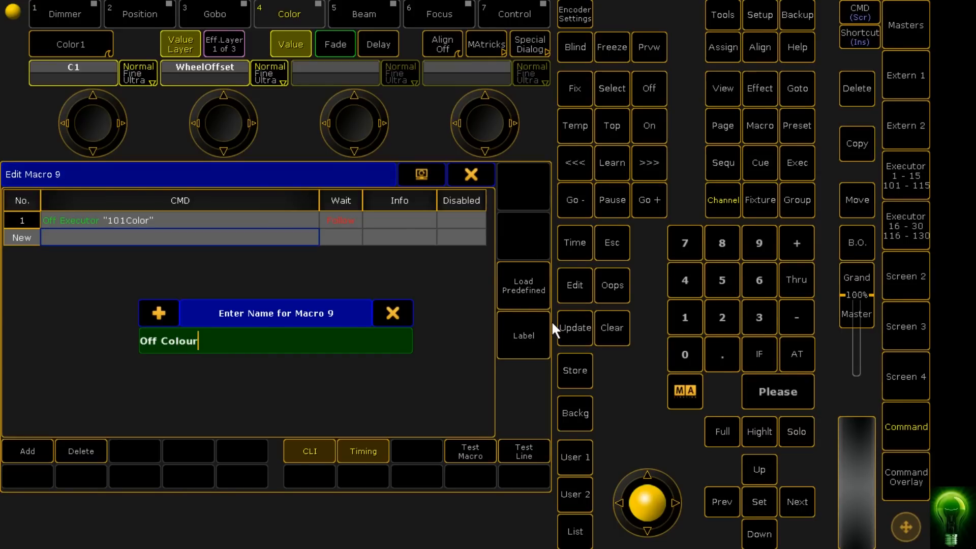
{"action": "type", "text": "s"}
{"action": "key", "text": "Return"}
{"action": "left_click", "coordinate": [490, 172]}
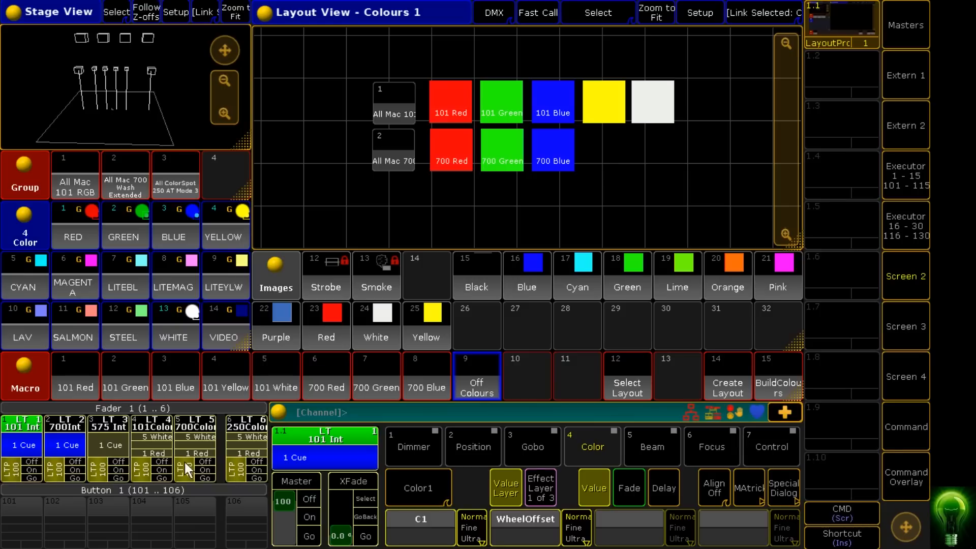
{"action": "left_click", "coordinate": [481, 369]}
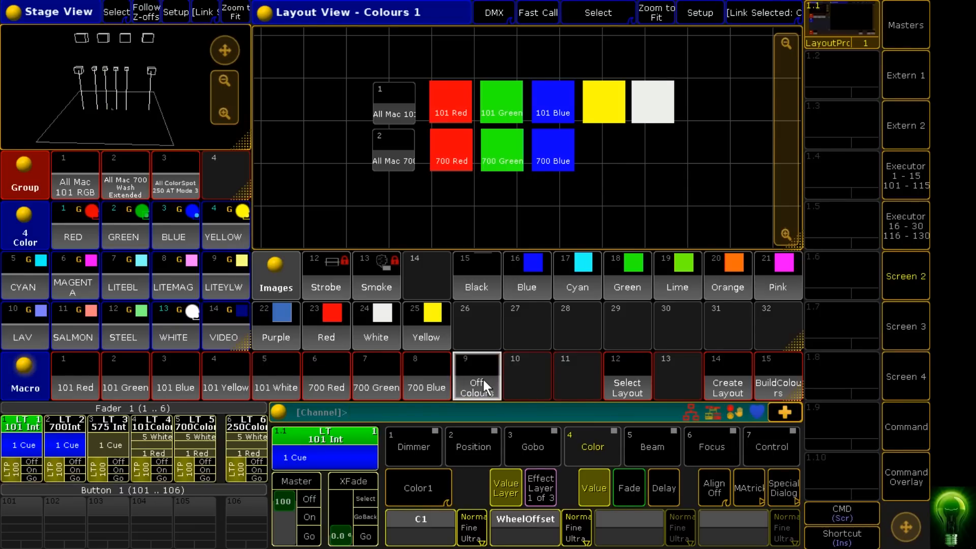
Step: Add a second line to the Off Colours macro with the command Off Executor "700Color", based on a copy of the first line
{"action": "right_click", "coordinate": [483, 379]}
{"action": "double_click", "coordinate": [102, 219]}
{"action": "key", "text": "ctrl+c"}
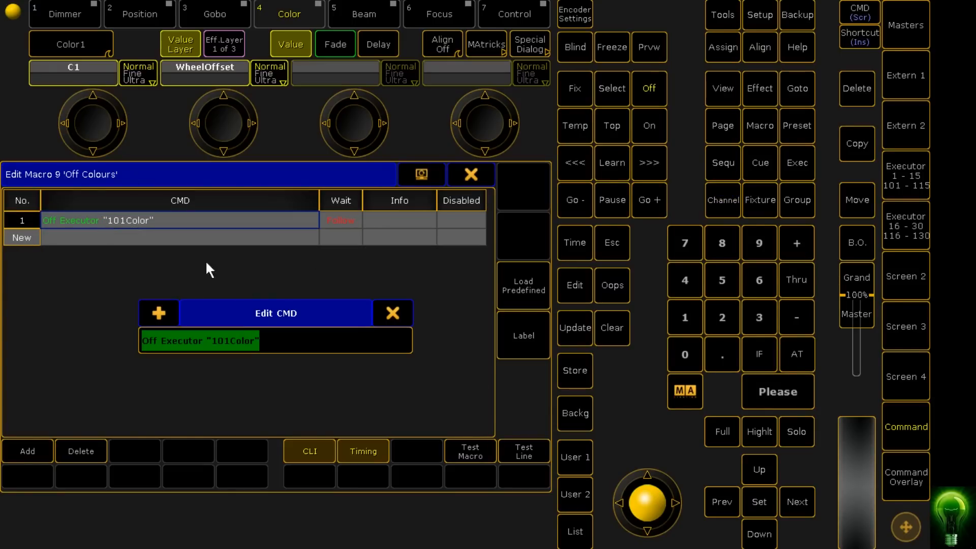
{"action": "left_click", "coordinate": [394, 315]}
{"action": "left_click", "coordinate": [51, 235]}
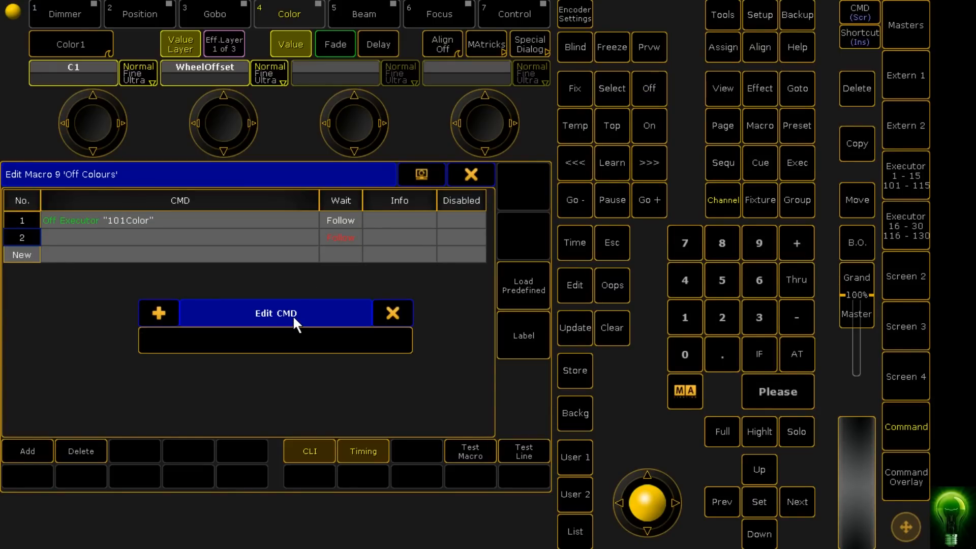
{"action": "key", "text": "ctrl+v"}
{"action": "key", "text": "Left"}
{"action": "key", "text": "Left"}
{"action": "key", "text": "Left"}
{"action": "key", "text": "Left"}
{"action": "key", "text": "Left"}
{"action": "key", "text": "Left"}
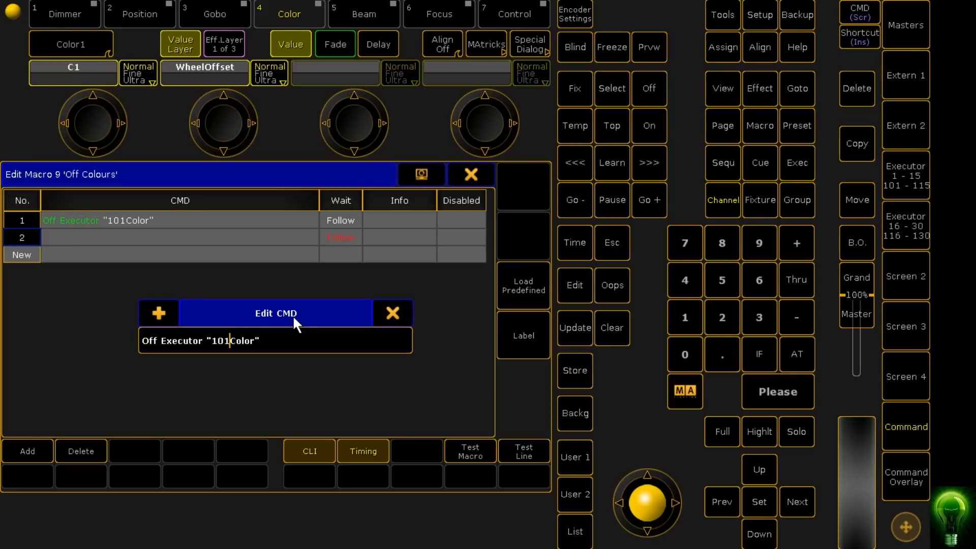
{"action": "key", "text": "BackSpace"}
{"action": "key", "text": "BackSpace"}
{"action": "key", "text": "BackSpace"}
{"action": "type", "text": "700"}
{"action": "key", "text": "Return"}
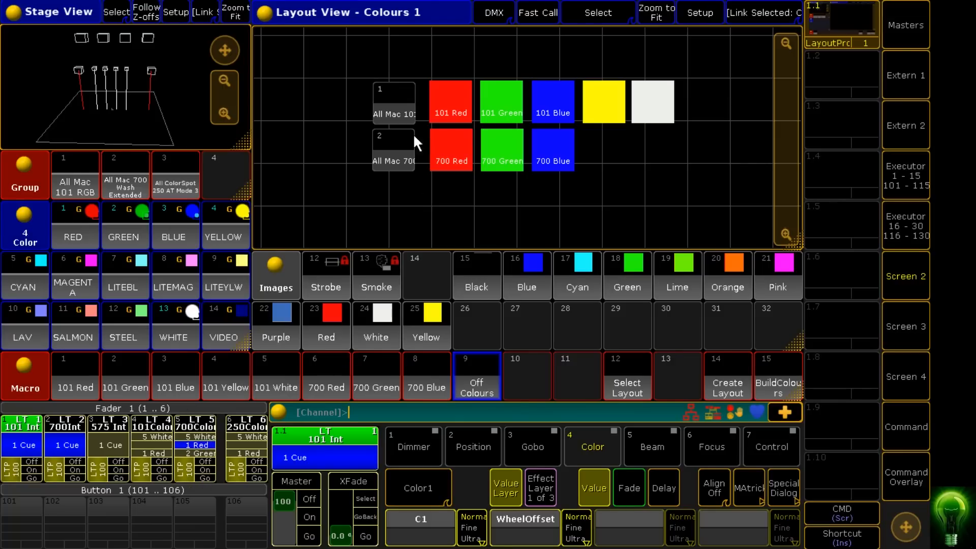
Step: Test the Off Colours macro by triggering several 101 and 700 colours in the layout and running the macro
{"action": "left_click", "coordinate": [553, 150]}
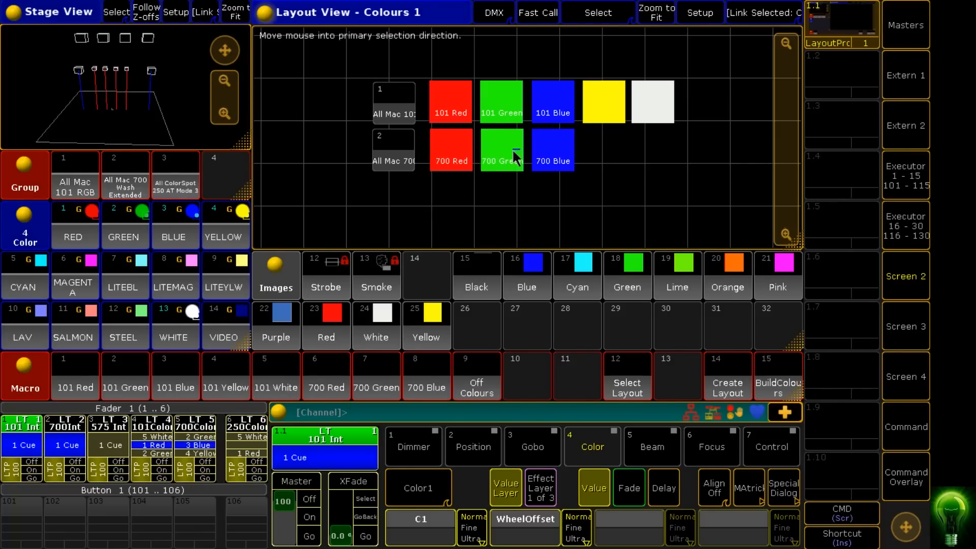
{"action": "left_click", "coordinate": [560, 100]}
{"action": "left_click", "coordinate": [502, 100]}
{"action": "left_click", "coordinate": [447, 158]}
{"action": "left_click", "coordinate": [464, 103]}
{"action": "left_click", "coordinate": [496, 148]}
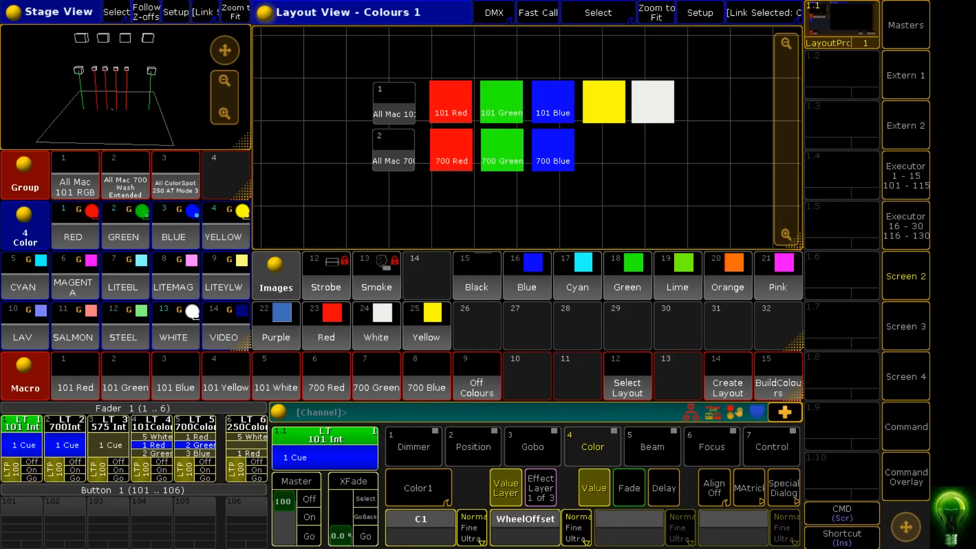
{"action": "left_click", "coordinate": [473, 381]}
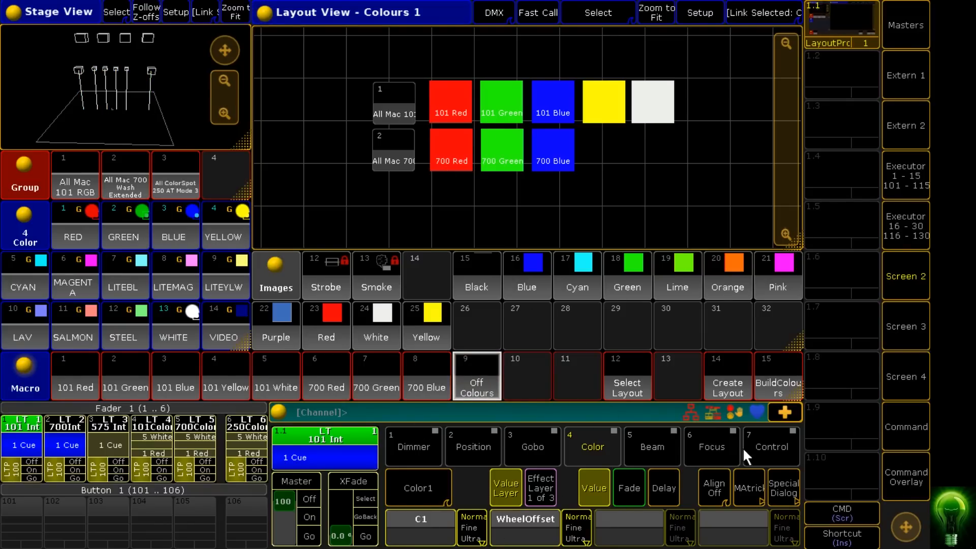
Step: Assign Program Time to the first executor fader and Exec Time to the second, replacing Master and XFade
{"action": "left_click", "coordinate": [295, 481]}
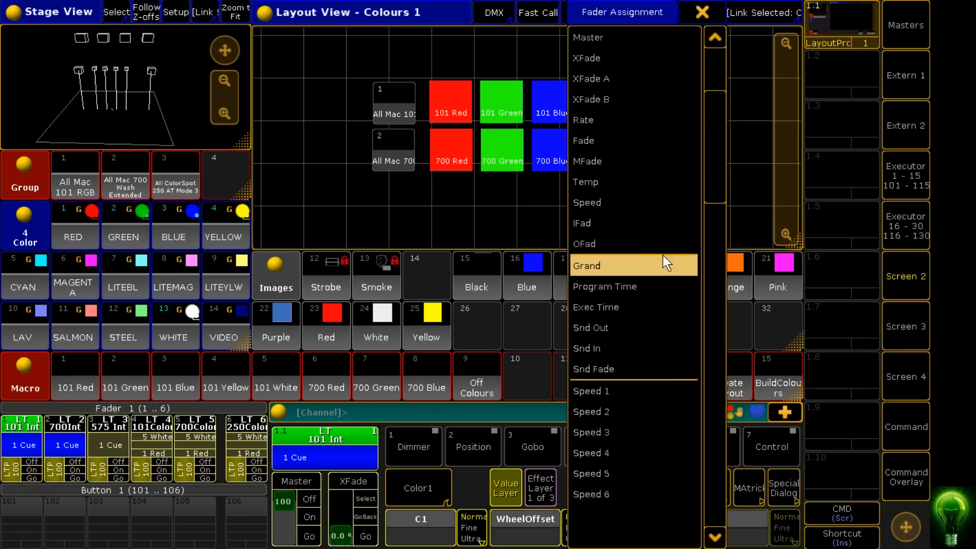
{"action": "left_click", "coordinate": [626, 287]}
{"action": "left_click", "coordinate": [363, 481]}
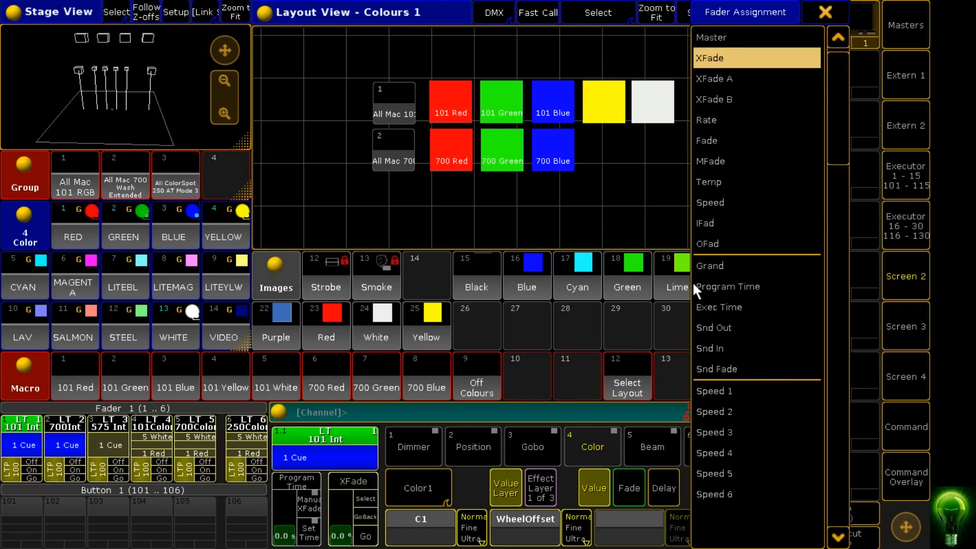
{"action": "left_click", "coordinate": [731, 308]}
Step: Set the program time to 2.6 s and the exec time to 2.4 s, and enable both
{"action": "left_click_drag", "start_coordinate": [287, 530], "coordinate": [338, 530]}
{"action": "left_click", "coordinate": [369, 536]}
{"action": "left_click", "coordinate": [307, 532]}
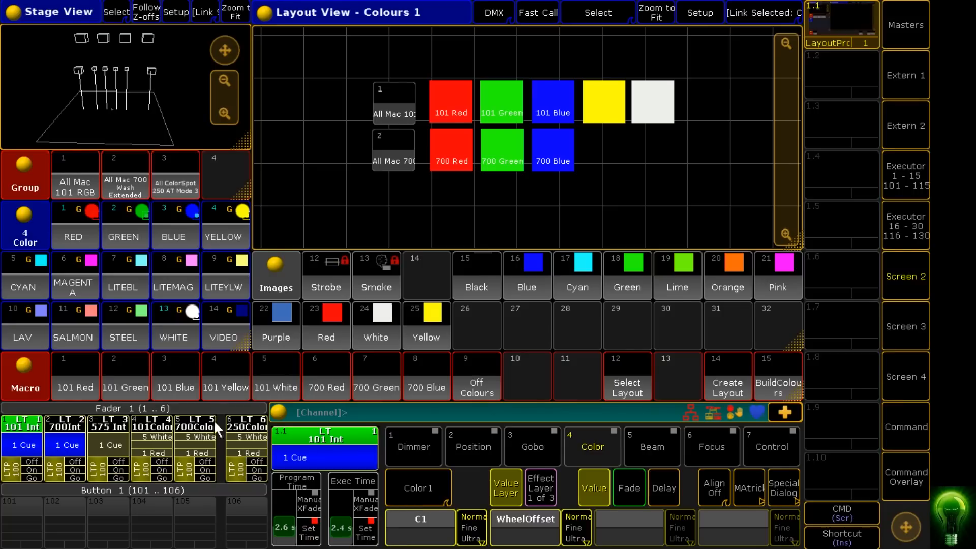
Step: Test the fade times by triggering 101 Red and 700 Blue and running the Off Colours macro
{"action": "left_click", "coordinate": [455, 93]}
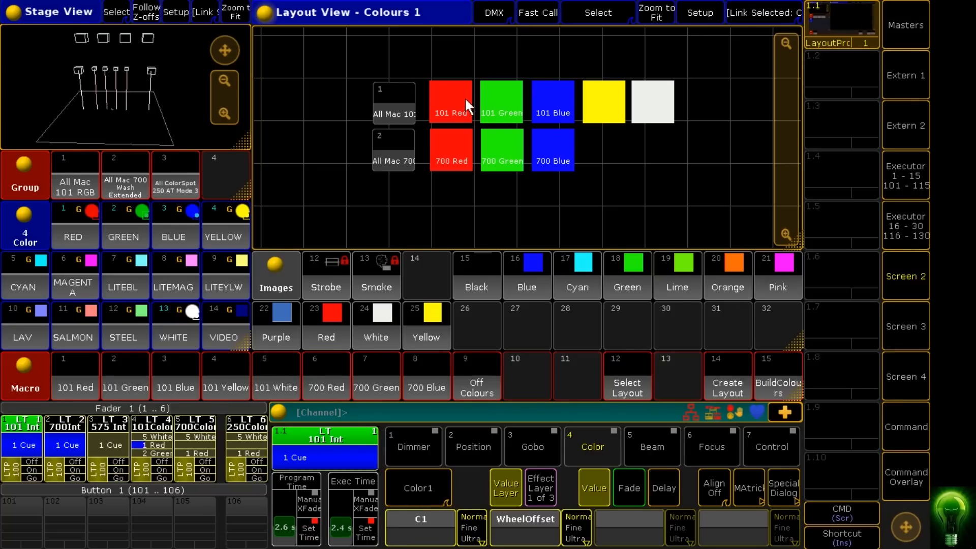
{"action": "left_click", "coordinate": [538, 160]}
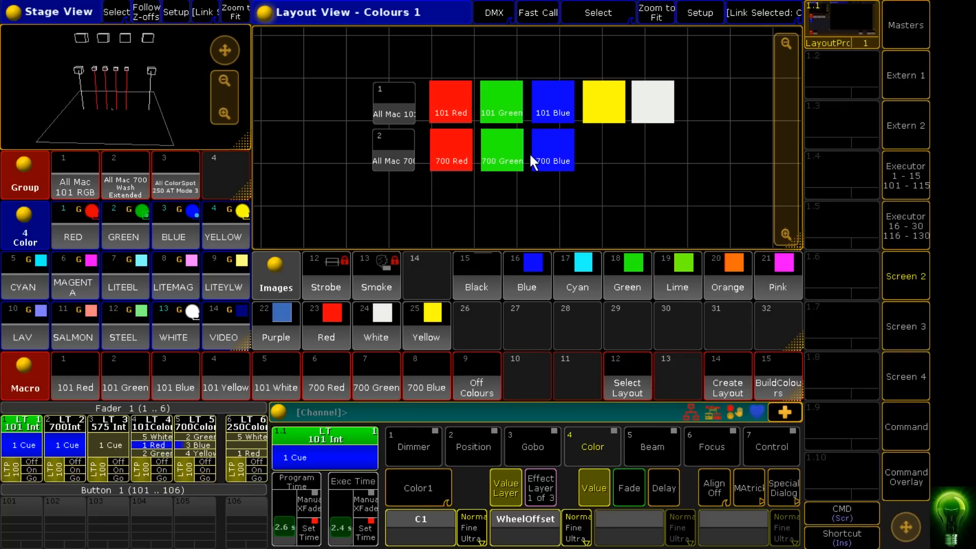
{"action": "left_click", "coordinate": [478, 376]}
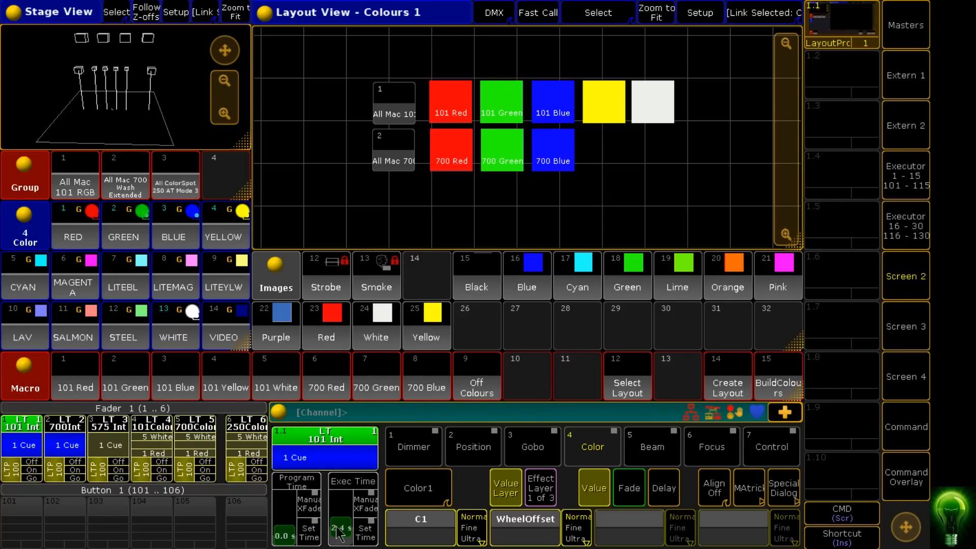
Step: Append offtime 2 to the 101Color command in the first line of the Off Colours macro
{"action": "right_click", "coordinate": [475, 377]}
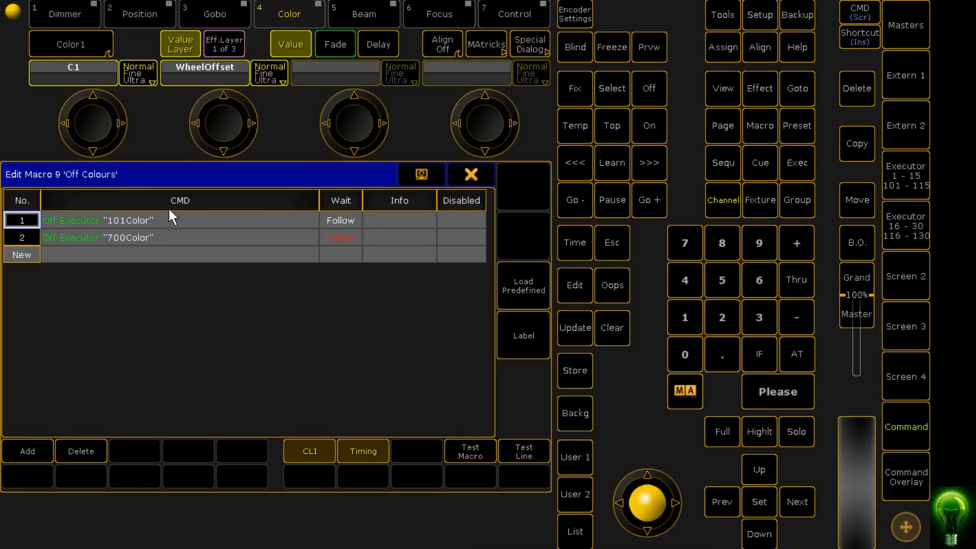
{"action": "left_click", "coordinate": [176, 219]}
{"action": "left_click", "coordinate": [193, 220]}
{"action": "type", "text": "offtime 2"}
{"action": "key", "text": "Return"}
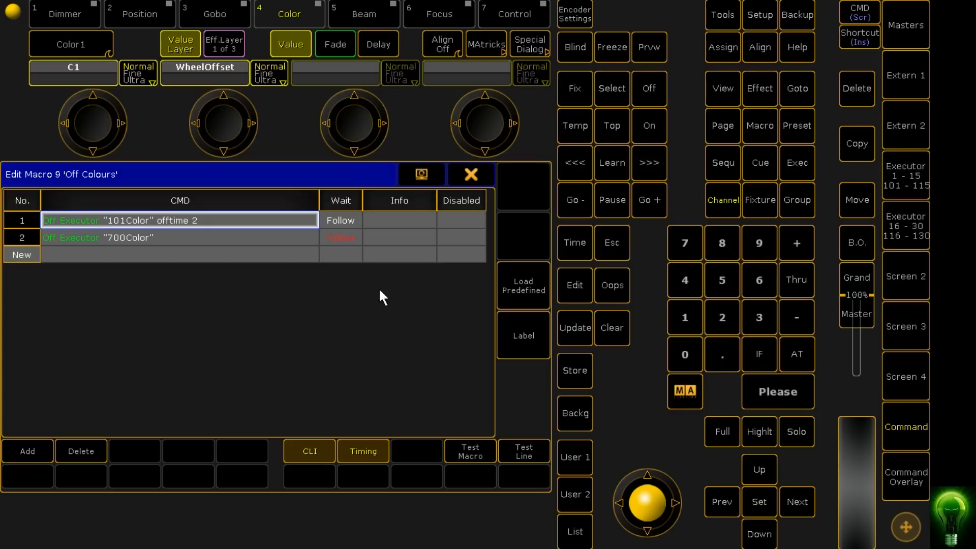
Step: Append offtime 2 to the 700Color command in the second line of the Off Colours macro and close the macro editor
{"action": "right_click", "coordinate": [197, 227]}
{"action": "left_click", "coordinate": [276, 336]}
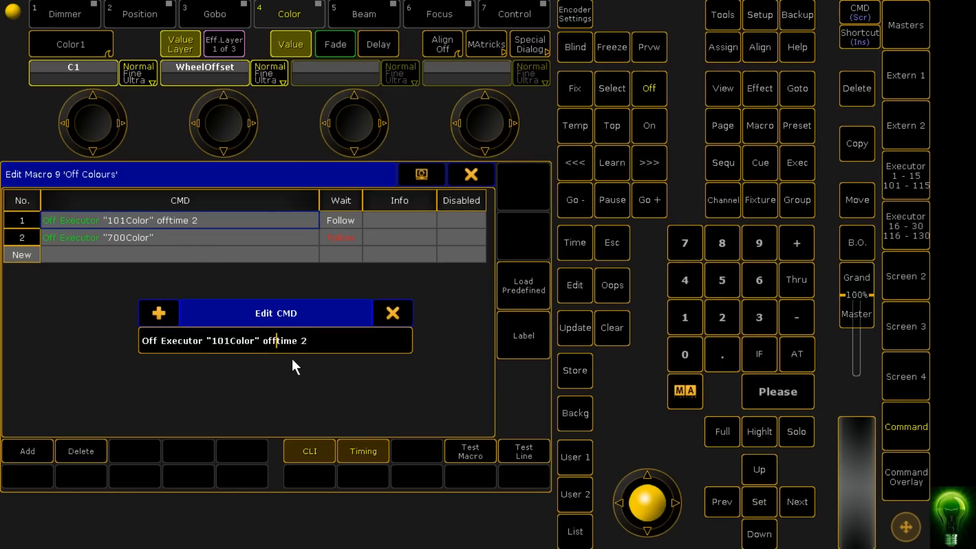
{"action": "key", "text": "Return"}
{"action": "right_click", "coordinate": [217, 241]}
{"action": "left_click", "coordinate": [297, 343]}
{"action": "type", "text": "off time 2"}
{"action": "key", "text": "Return"}
{"action": "left_click", "coordinate": [463, 172]}
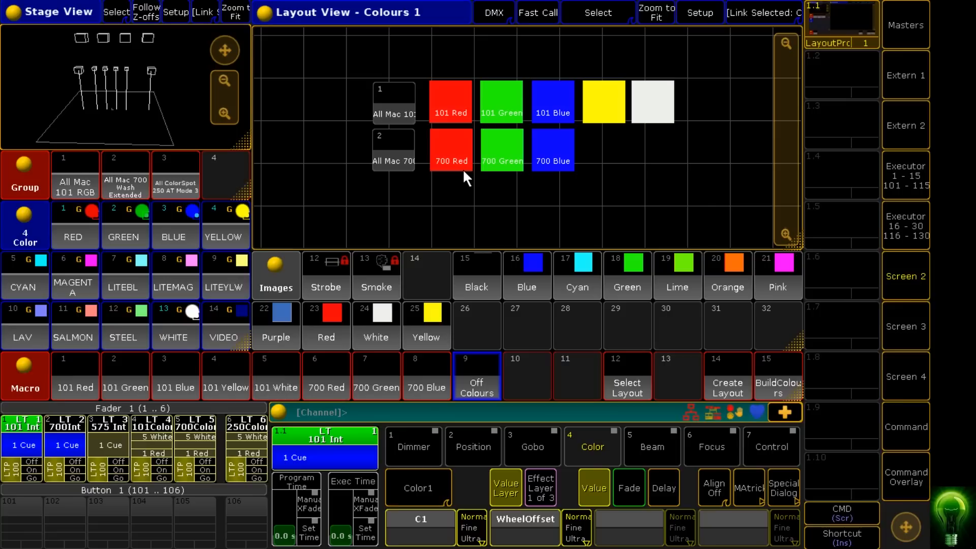
Step: Clear the programmer and test the 101Color and 700Color executors
{"action": "left_click", "coordinate": [891, 479]}
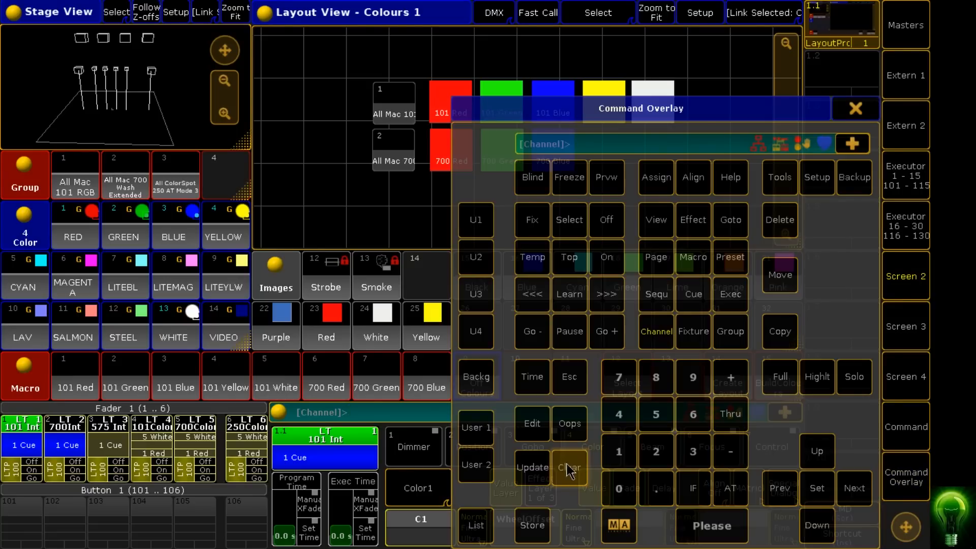
{"action": "left_click", "coordinate": [855, 108]}
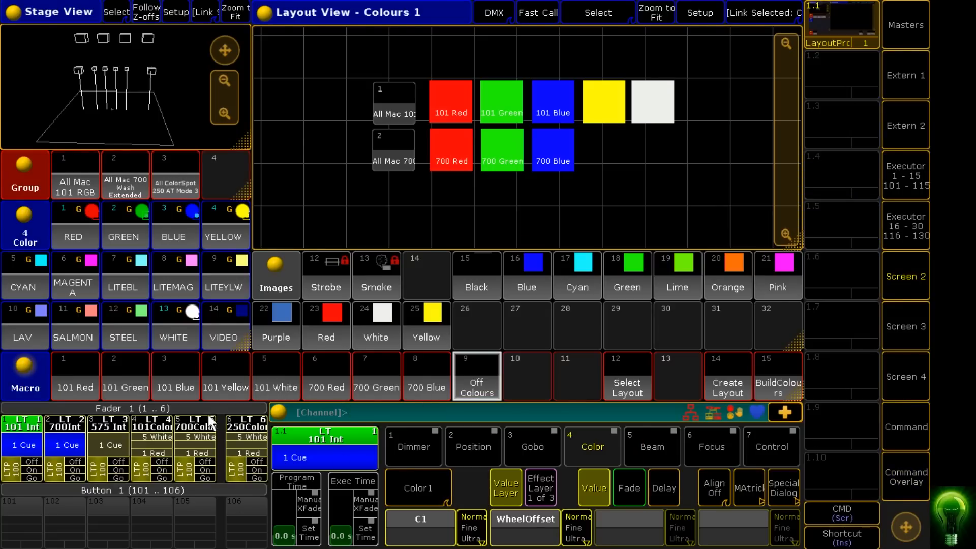
{"action": "left_click", "coordinate": [162, 478]}
{"action": "left_click", "coordinate": [206, 475]}
Step: Rename the sequence on the third executor fader as 250 Int
{"action": "left_click", "coordinate": [130, 442]}
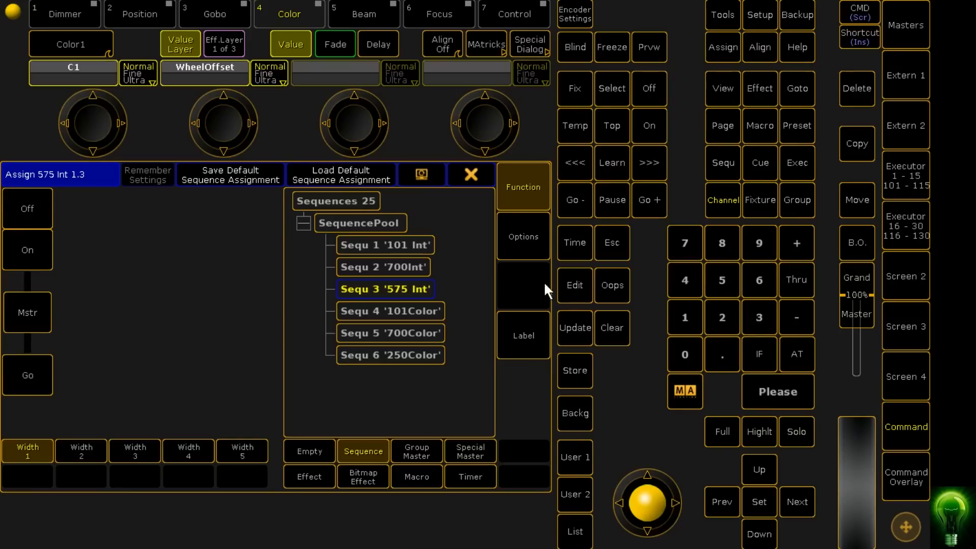
{"action": "left_click", "coordinate": [532, 326]}
{"action": "left_click_drag", "start_coordinate": [154, 342], "coordinate": [97, 346]}
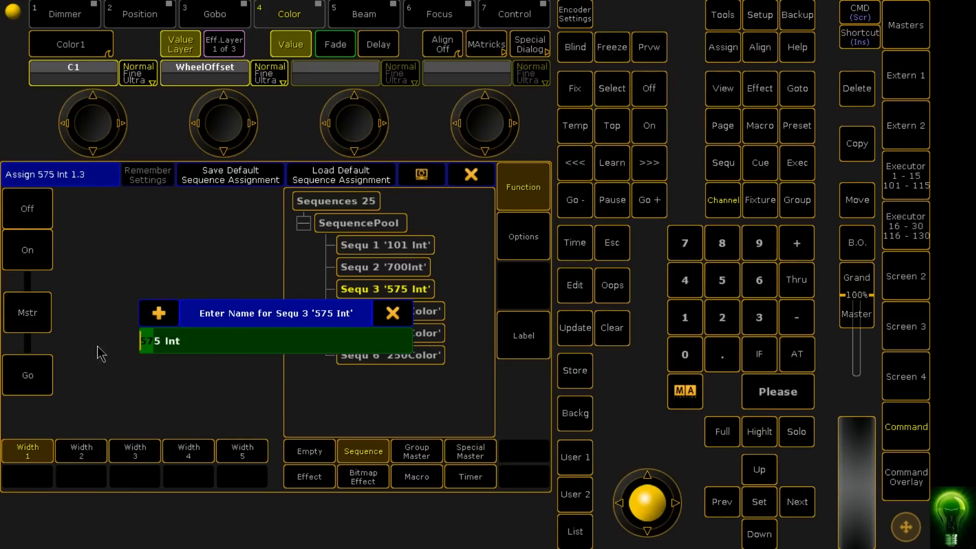
{"action": "key", "text": "BackSpace"}
{"action": "type", "text": "250"}
{"action": "key", "text": "Return"}
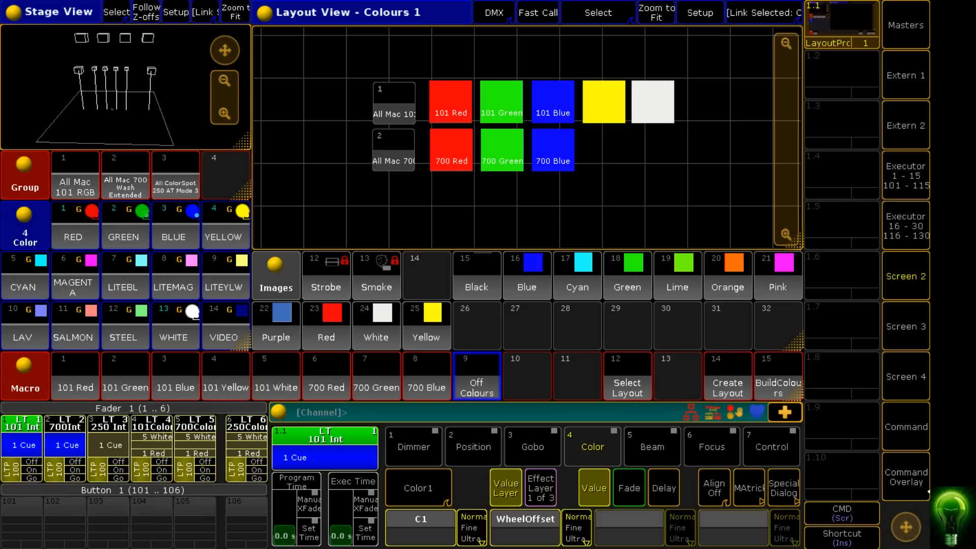
Step: Store the current Screen 2 view over view button 1.1
{"action": "left_click", "coordinate": [910, 493]}
{"action": "left_click", "coordinate": [530, 531]}
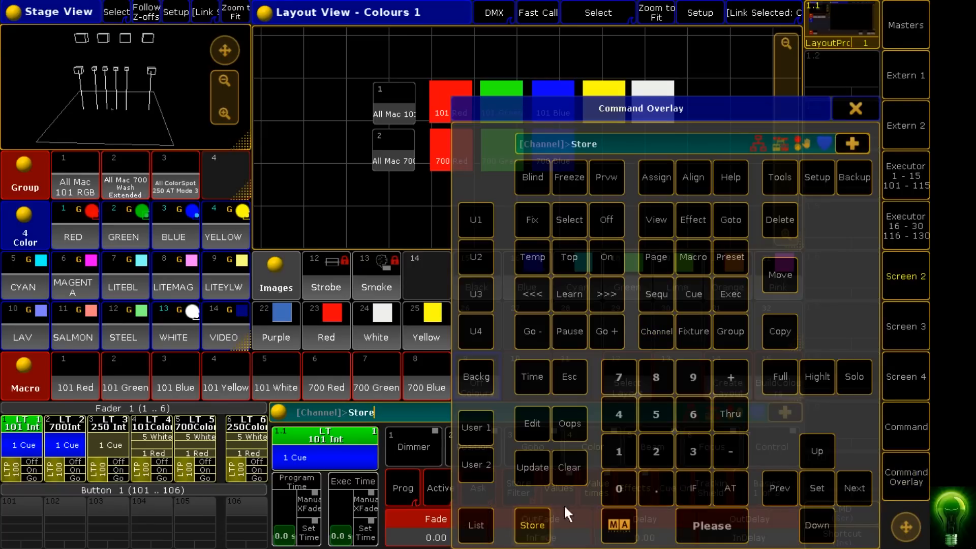
{"action": "left_click", "coordinate": [838, 31]}
{"action": "left_click", "coordinate": [493, 391]}
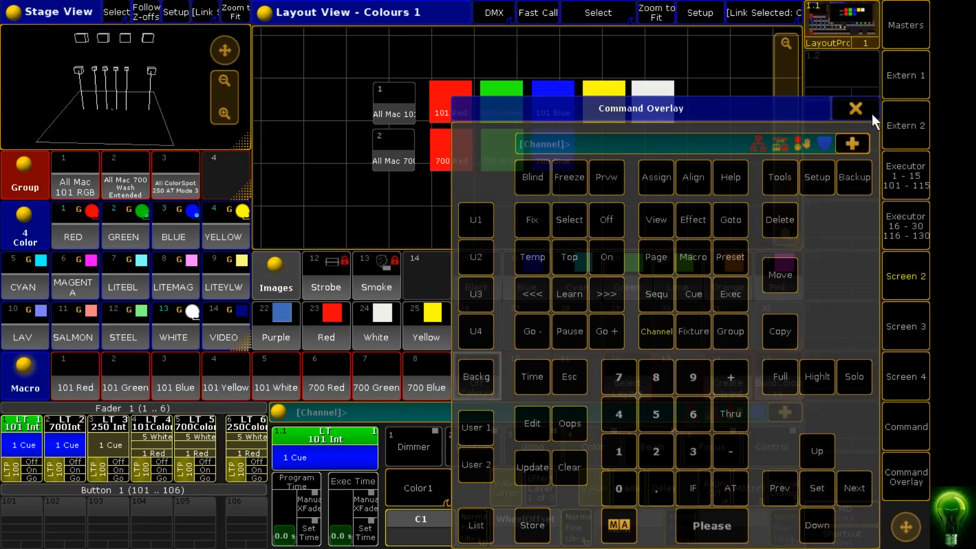
{"action": "left_click", "coordinate": [870, 115]}
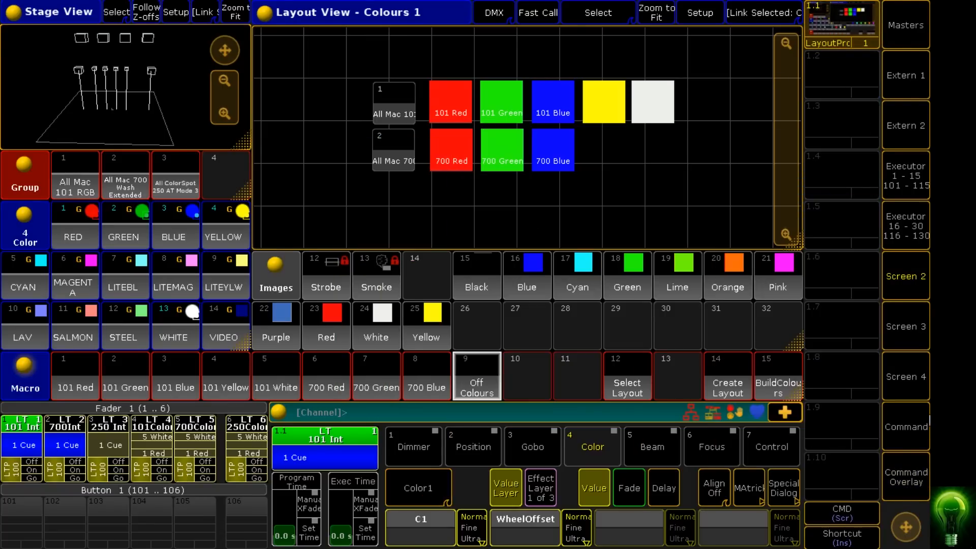
Step: Delete the Sequence pool window on Screen 3 and create an Effects pool window in its empty upper area
{"action": "left_click", "coordinate": [897, 321]}
{"action": "left_click", "coordinate": [216, 104]}
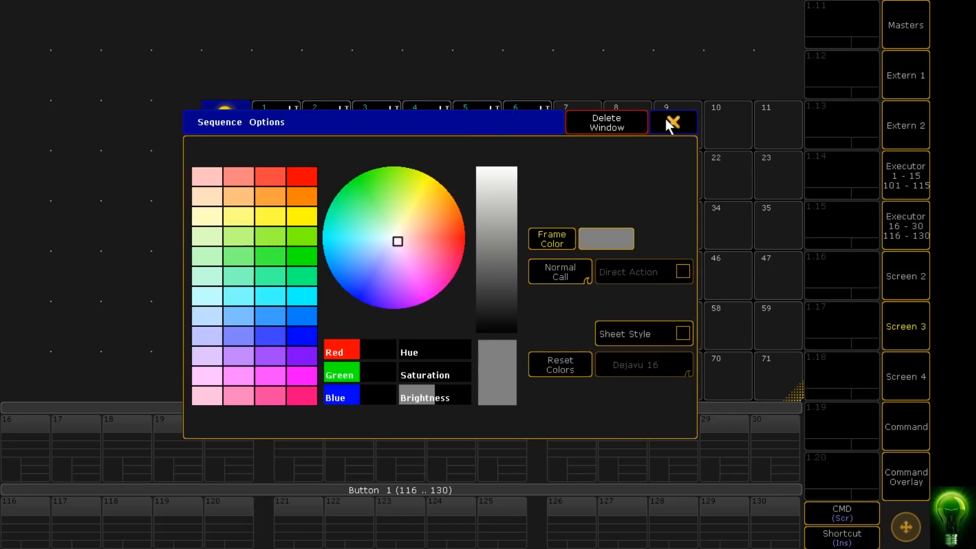
{"action": "left_click", "coordinate": [670, 122]}
{"action": "left_click", "coordinate": [58, 43]}
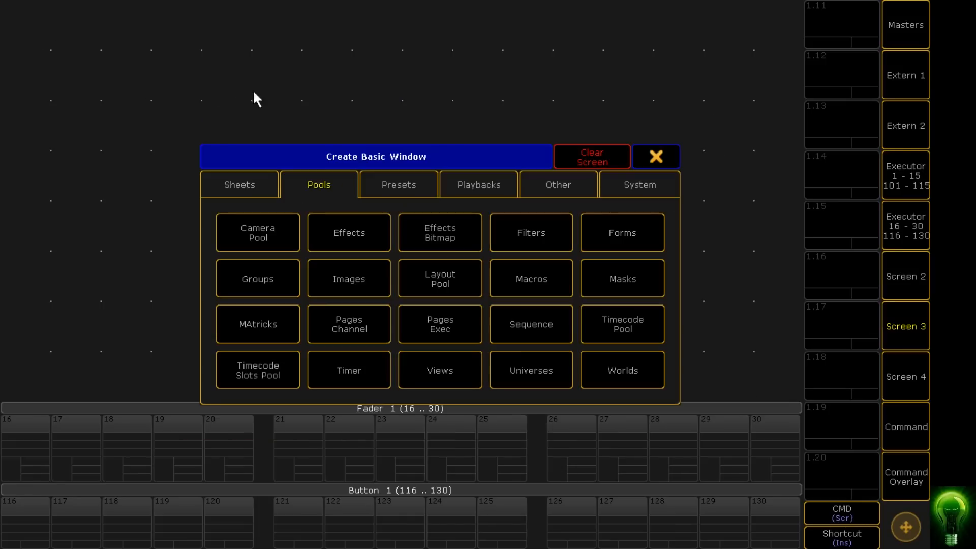
{"action": "left_click", "coordinate": [354, 235]}
Step: Load the predefined P/T Circle effect into effect 1 and shrink the Effects pool window to a single row
{"action": "left_click_drag", "start_coordinate": [83, 26], "coordinate": [45, 26]}
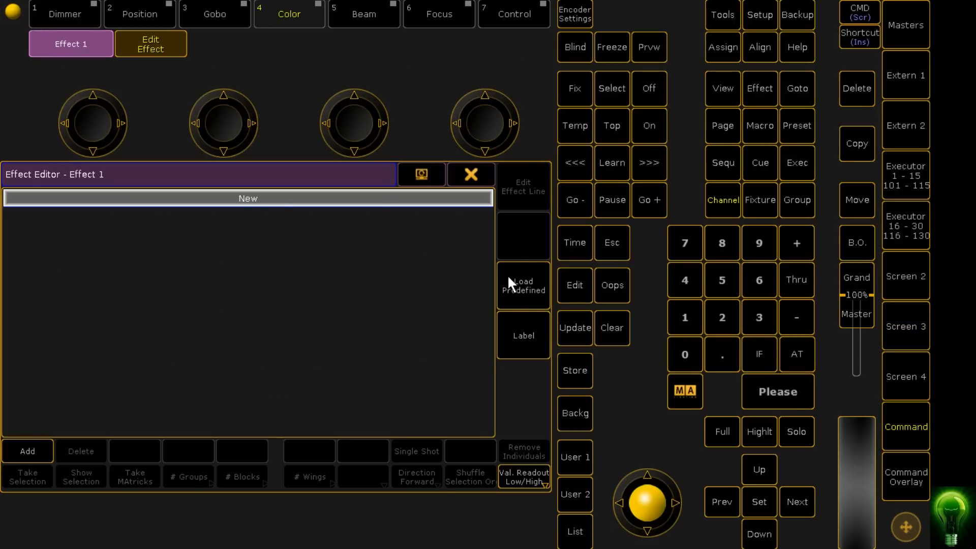
{"action": "left_click", "coordinate": [510, 282]}
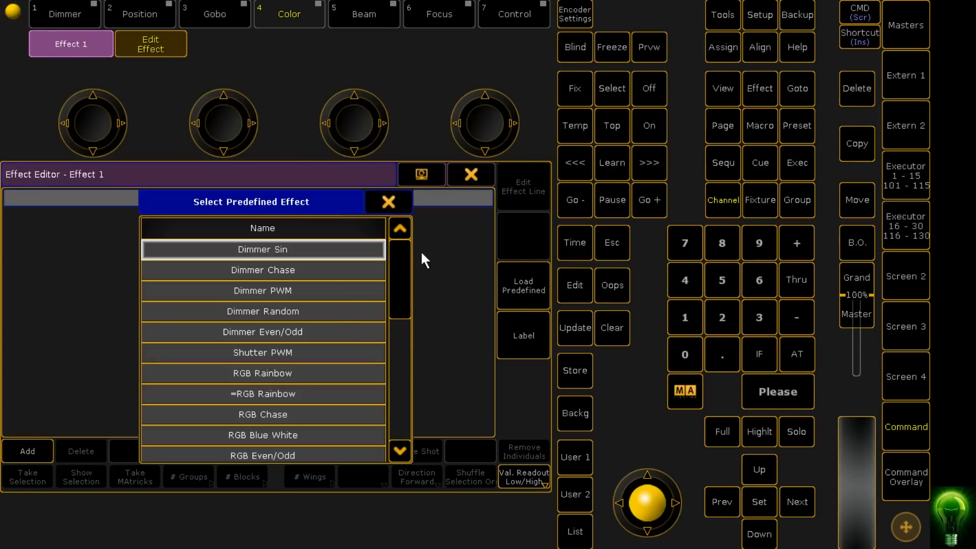
{"action": "left_click_drag", "start_coordinate": [400, 286], "coordinate": [267, 410]}
{"action": "left_click", "coordinate": [252, 398]}
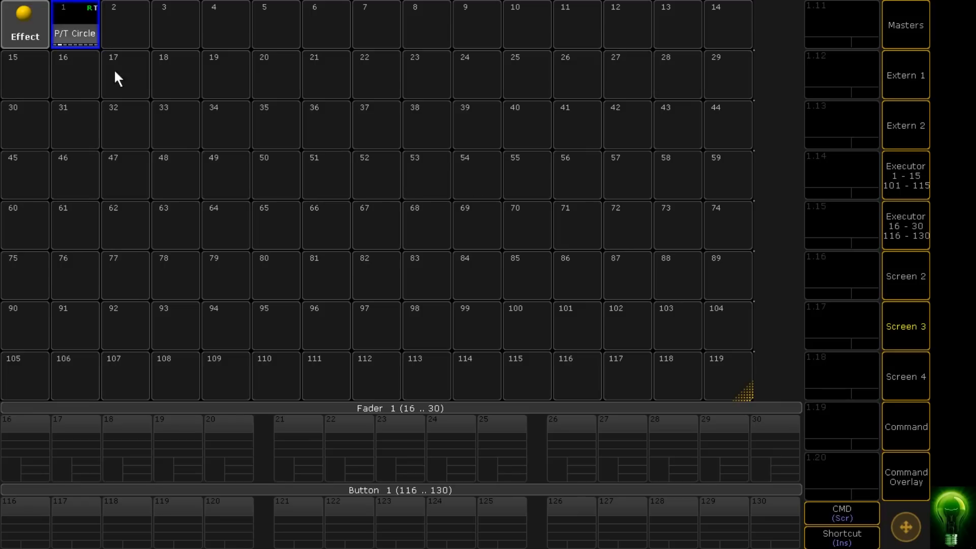
{"action": "left_click_drag", "start_coordinate": [743, 394], "coordinate": [751, 64]}
Step: Load the predefined Pan Sin. effect into effect 2 and close the Effect Editor
{"action": "left_click", "coordinate": [126, 24]}
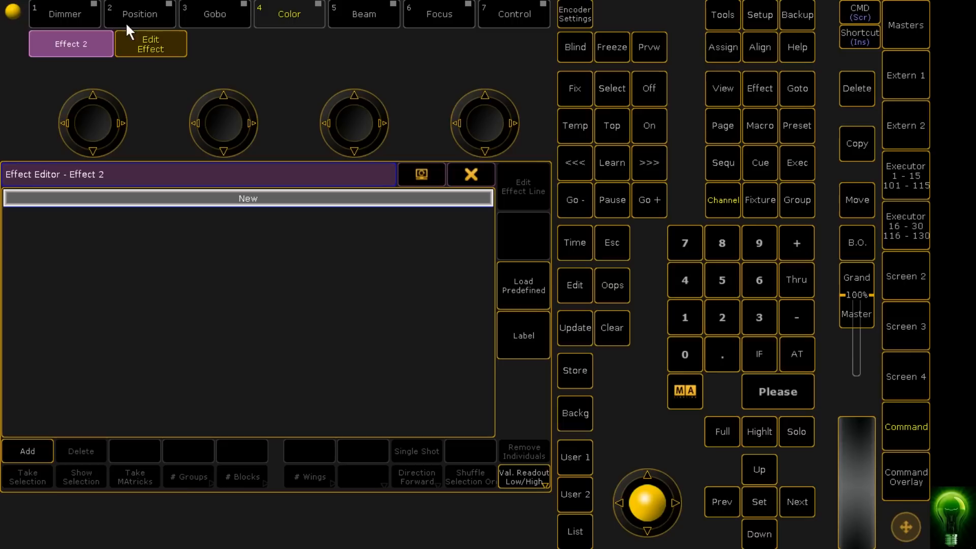
{"action": "left_click", "coordinate": [523, 285]}
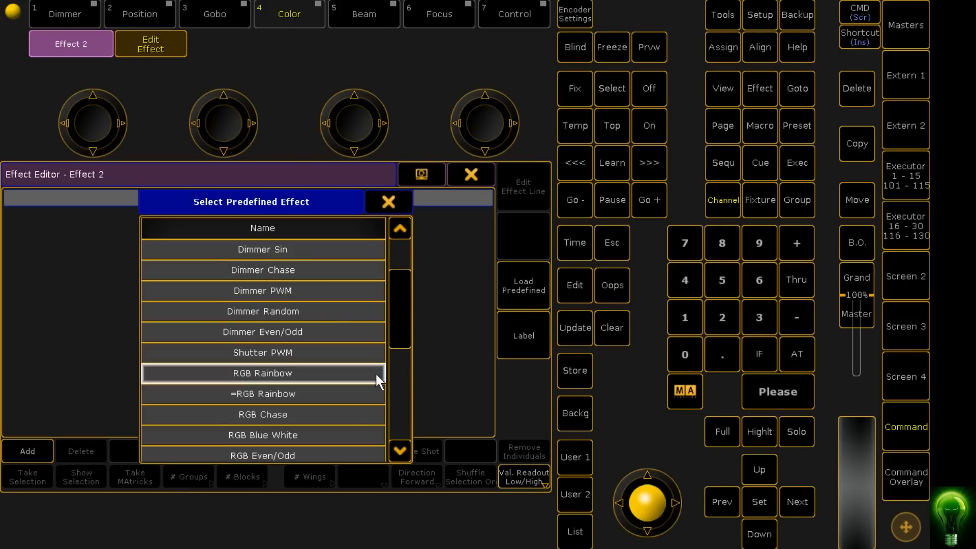
{"action": "scroll", "coordinate": [365, 349], "scroll_direction": "down", "scroll_amount": 4}
{"action": "scroll", "coordinate": [316, 425], "scroll_direction": "down", "scroll_amount": 7}
{"action": "scroll", "coordinate": [305, 406], "scroll_direction": "up", "scroll_amount": 4}
{"action": "scroll", "coordinate": [280, 409], "scroll_direction": "down", "scroll_amount": 3}
{"action": "left_click", "coordinate": [273, 412]}
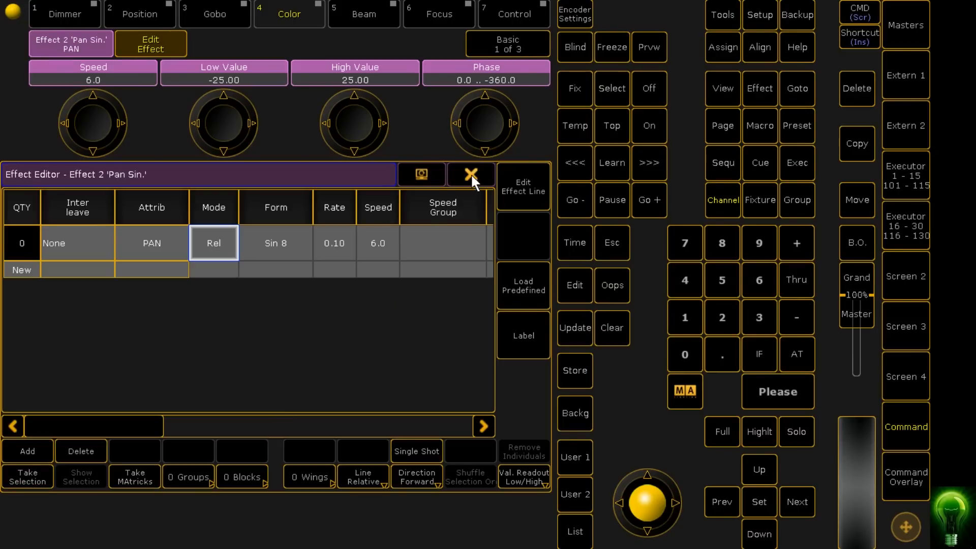
{"action": "left_click", "coordinate": [471, 174]}
Step: Create a Stage View window, shrink it and place it below the far end of the Effects pool row
{"action": "left_click", "coordinate": [213, 189]}
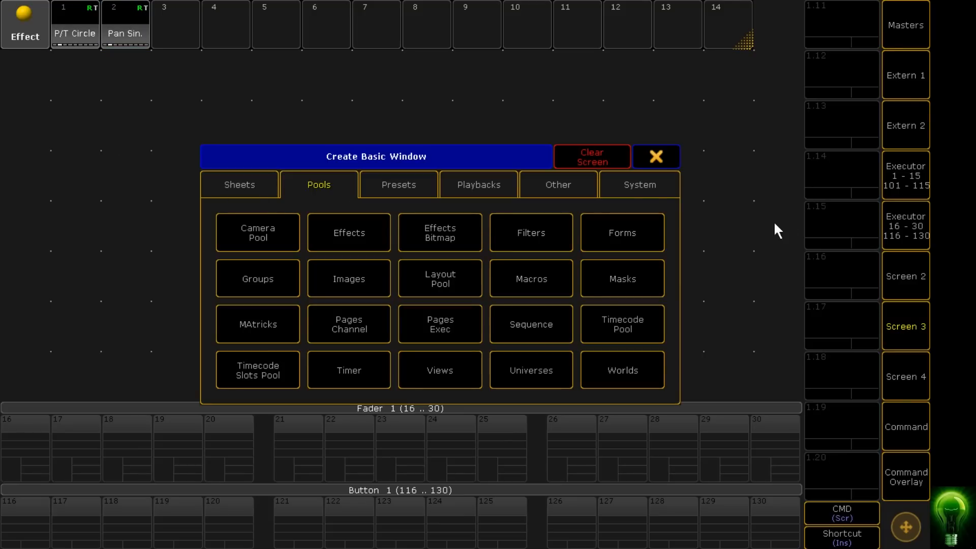
{"action": "left_click", "coordinate": [637, 183]}
{"action": "left_click", "coordinate": [591, 178]}
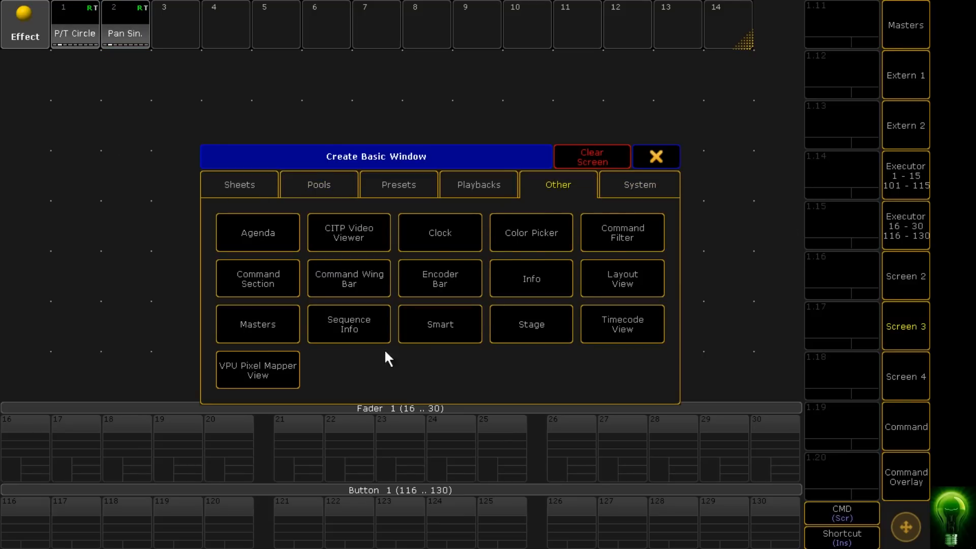
{"action": "left_click", "coordinate": [547, 325]}
{"action": "left_click_drag", "start_coordinate": [803, 392], "coordinate": [300, 240]}
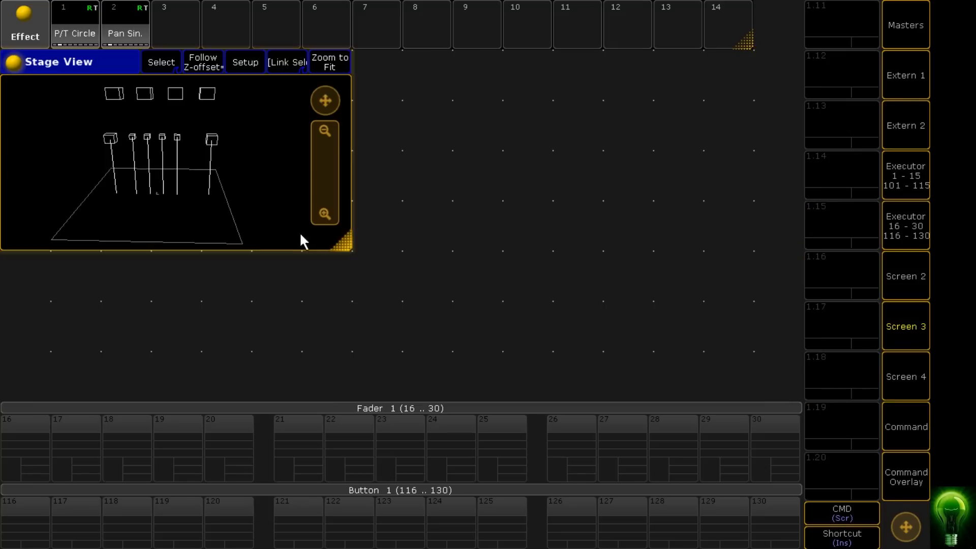
{"action": "left_click_drag", "start_coordinate": [139, 77], "coordinate": [547, 86]}
Step: Create a Groups pool window directly below the start of the Effects pool, sized to two rows of four cells
{"action": "left_click", "coordinate": [63, 90]}
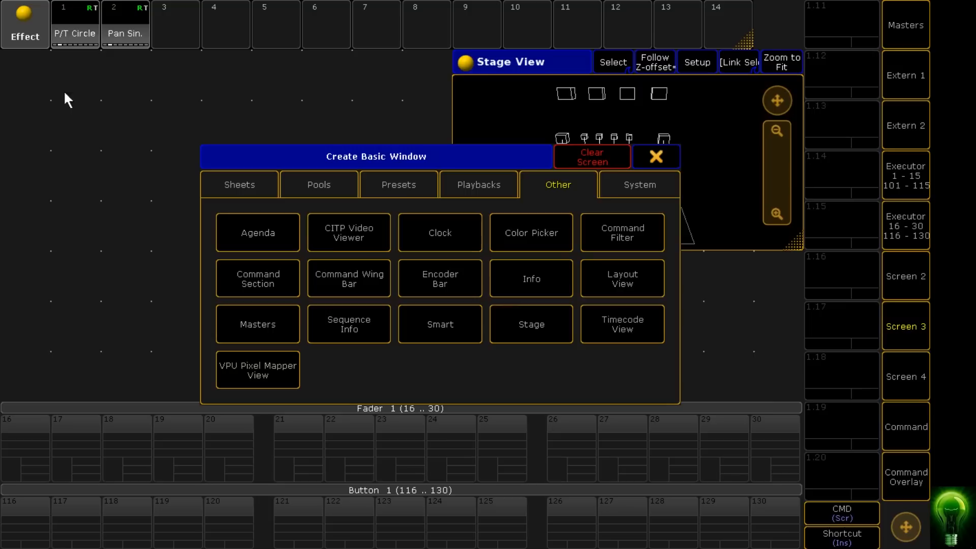
{"action": "left_click", "coordinate": [292, 191]}
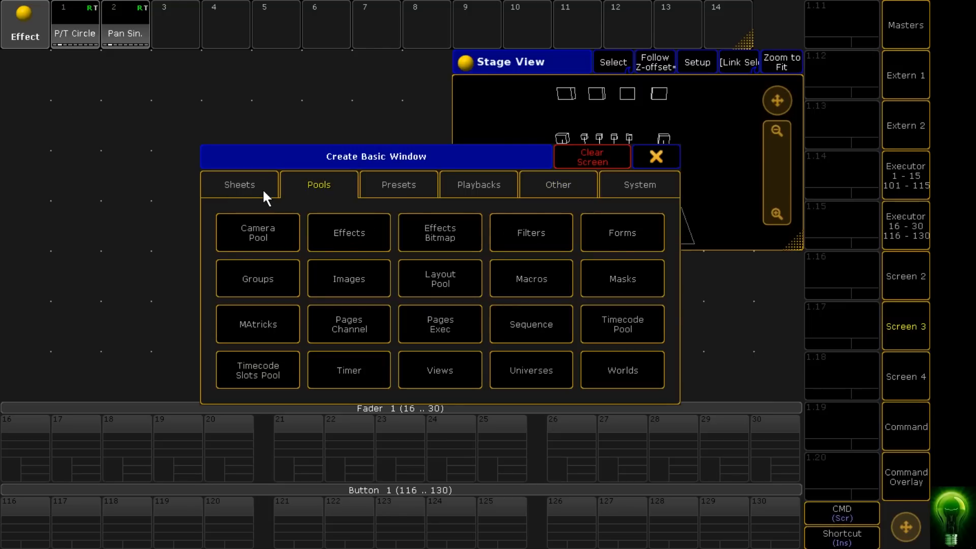
{"action": "left_click", "coordinate": [258, 269]}
{"action": "left_click_drag", "start_coordinate": [443, 396], "coordinate": [207, 122]}
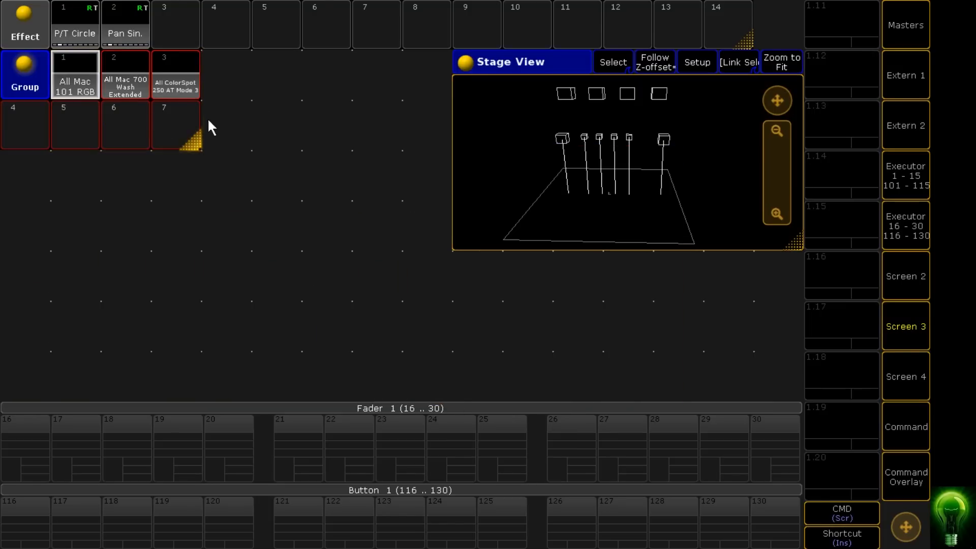
Step: Apply the P/T Circle effect to the All Mac 101 RGB group and store it on executor button 116
{"action": "left_click", "coordinate": [74, 80]}
{"action": "left_click", "coordinate": [81, 30]}
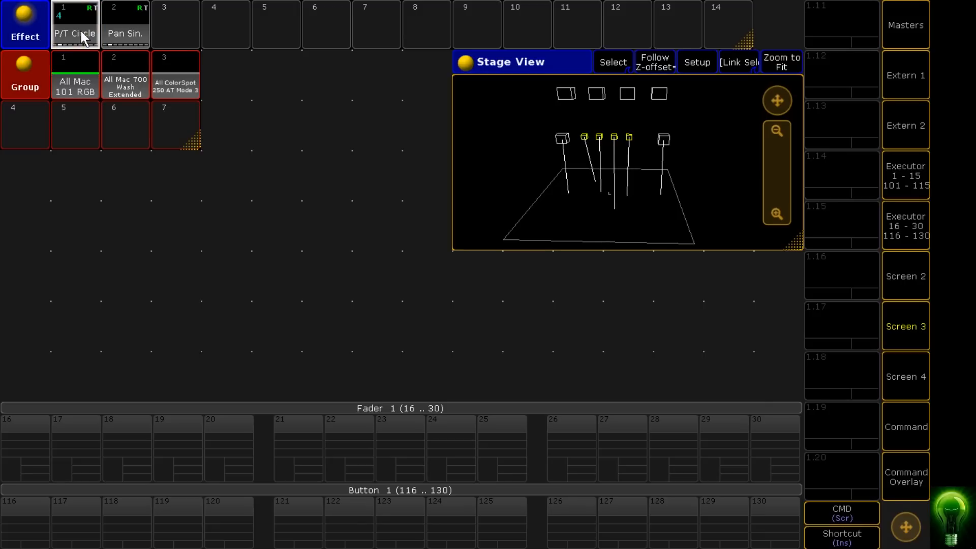
{"action": "left_click", "coordinate": [912, 491]}
{"action": "left_click", "coordinate": [532, 525]}
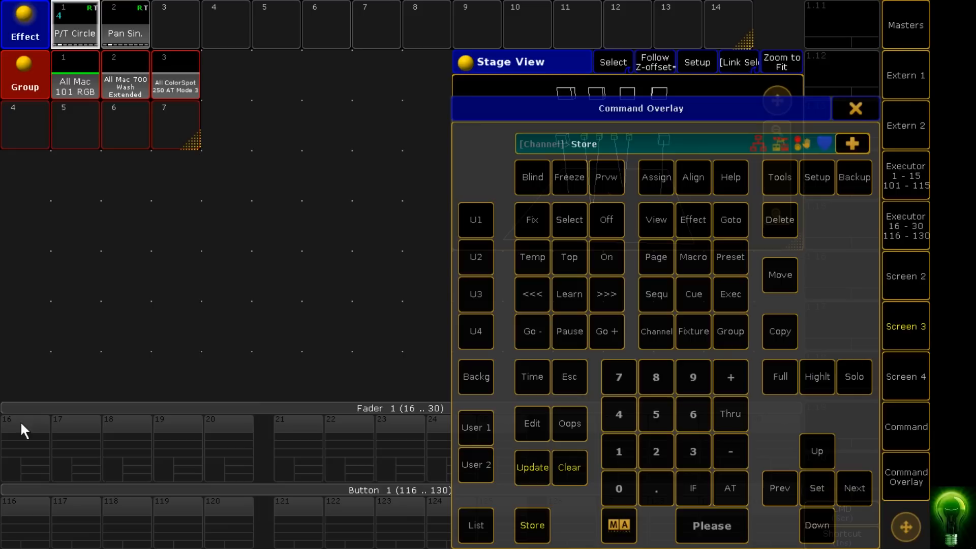
{"action": "left_click", "coordinate": [22, 514]}
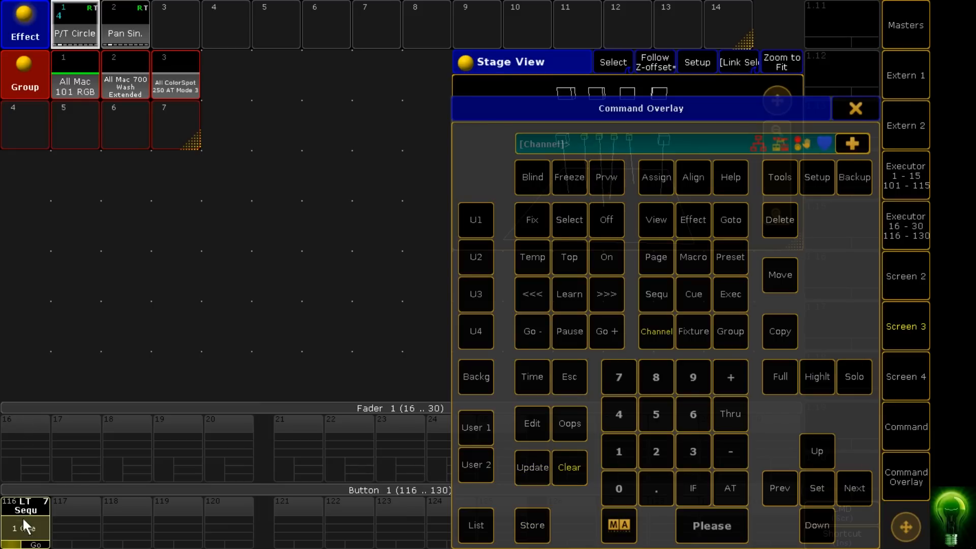
{"action": "left_click", "coordinate": [855, 108]}
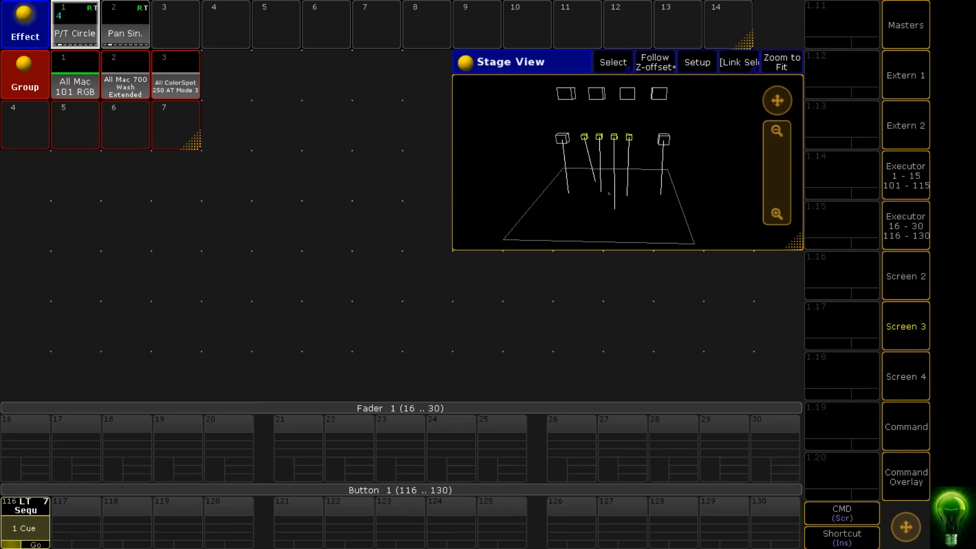
Step: Clear the programmer and apply the Pan Sin. effect to the All Mac 101 RGB group
{"action": "left_click", "coordinate": [924, 478]}
{"action": "left_click", "coordinate": [570, 467]}
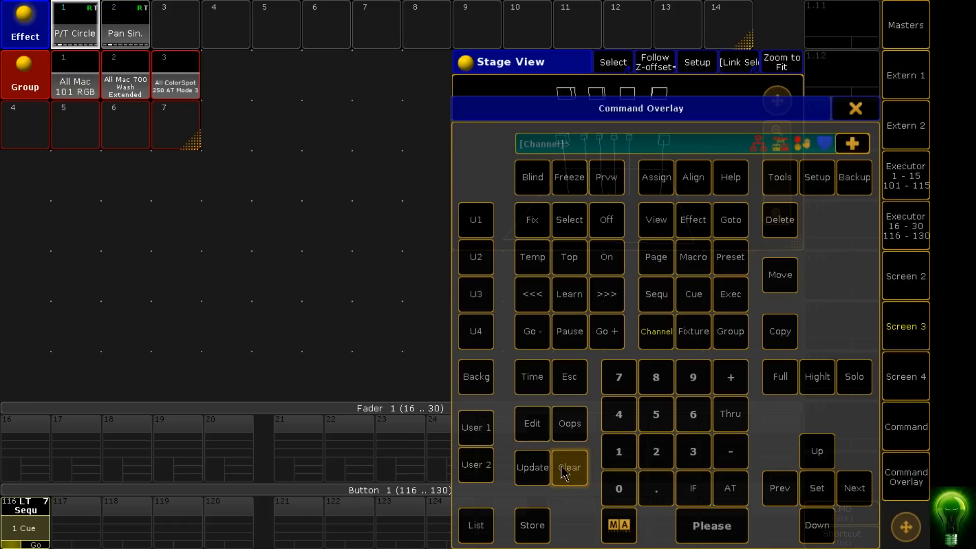
{"action": "left_click", "coordinate": [852, 109]}
{"action": "left_click", "coordinate": [111, 26]}
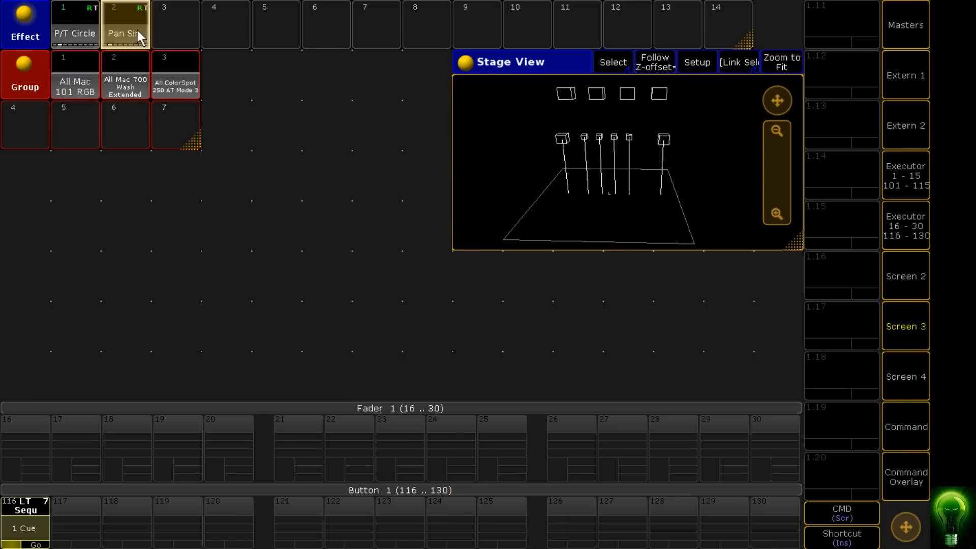
{"action": "left_click", "coordinate": [79, 81]}
{"action": "left_click", "coordinate": [132, 35]}
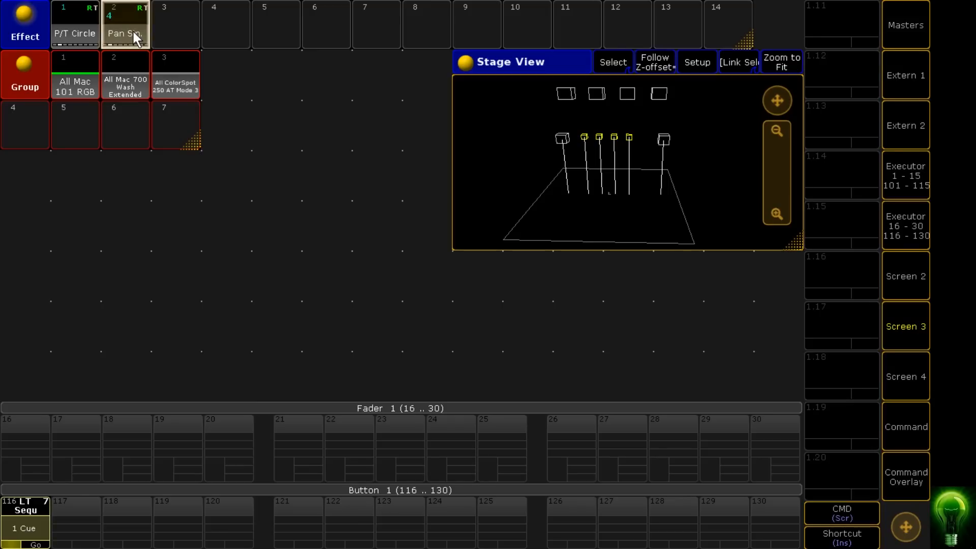
{"action": "left_click", "coordinate": [905, 477]}
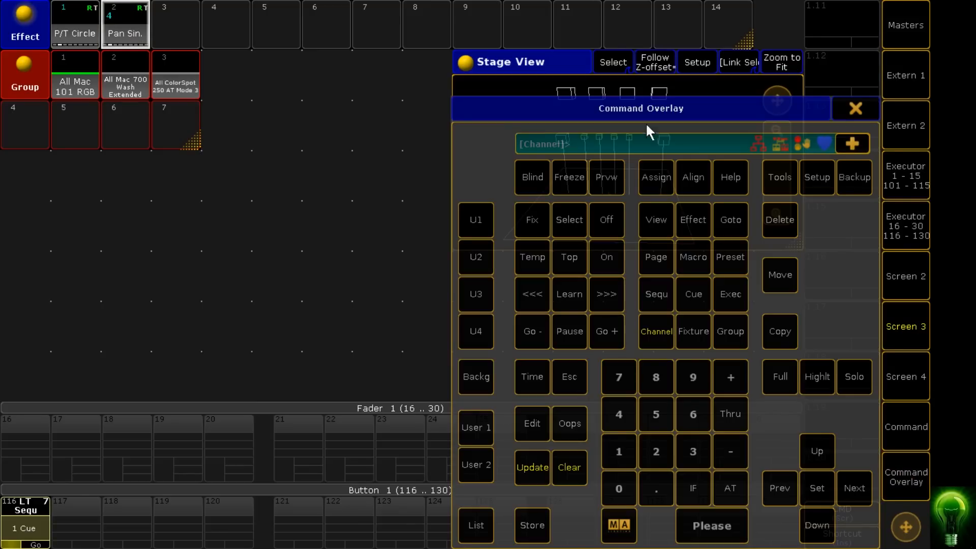
{"action": "left_click", "coordinate": [856, 121]}
Step: Set the tilt of the selected All Mac 101 fixtures to 15 using the Position controls on Screen 2
{"action": "left_click", "coordinate": [907, 272]}
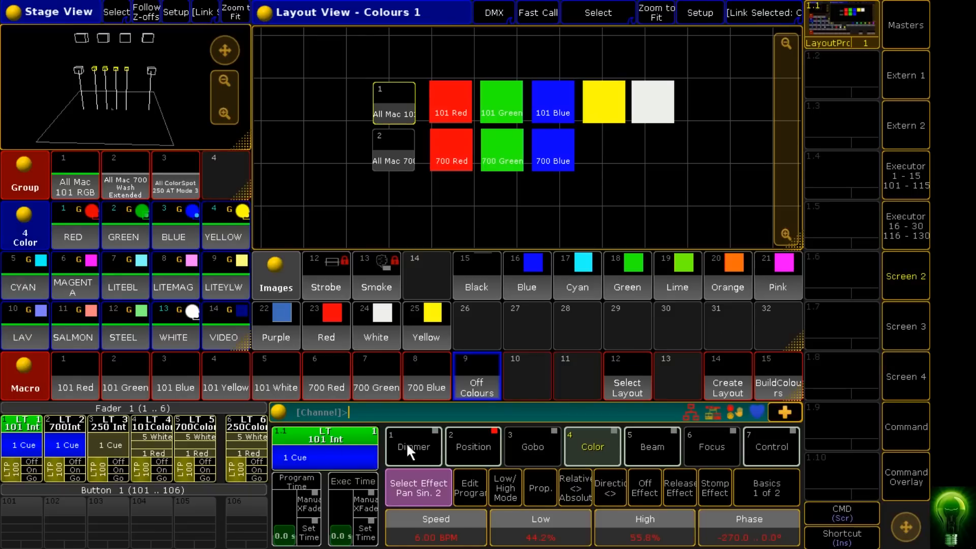
{"action": "left_click", "coordinate": [458, 444]}
{"action": "left_click", "coordinate": [537, 539]}
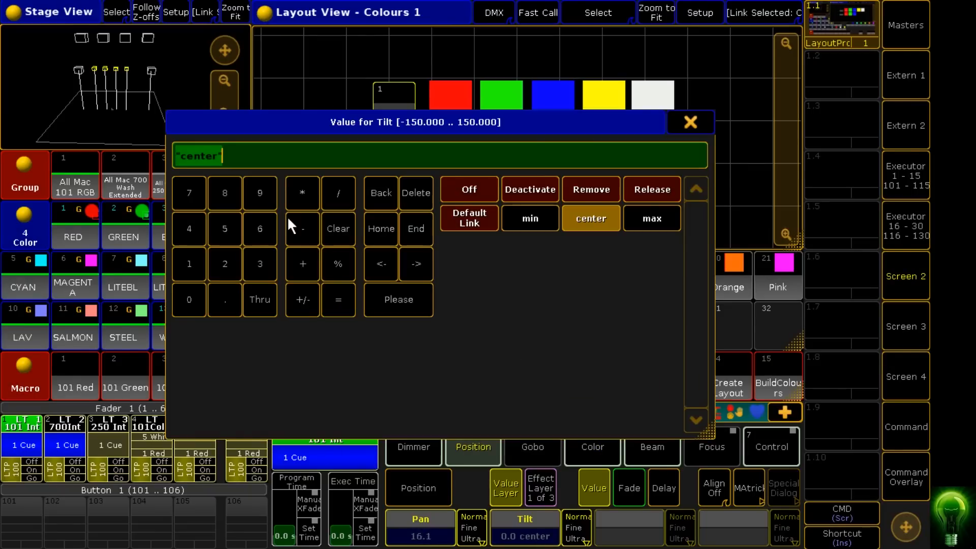
{"action": "left_click", "coordinate": [200, 265]}
{"action": "left_click", "coordinate": [222, 232]}
{"action": "left_click", "coordinate": [386, 295]}
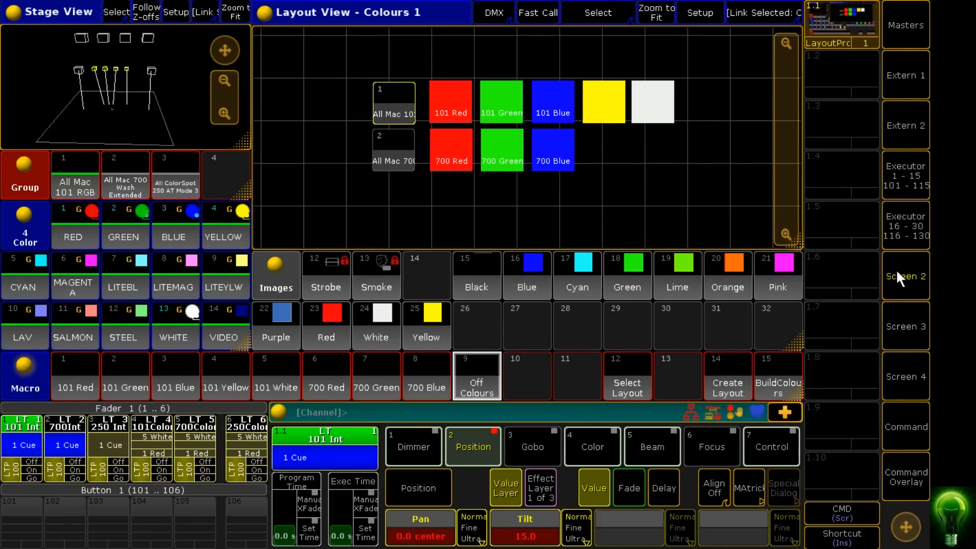
Step: Store the Pan Sin. effect with the tilt value as a second cue on executor button 116 and clear the programmer
{"action": "left_click", "coordinate": [894, 315]}
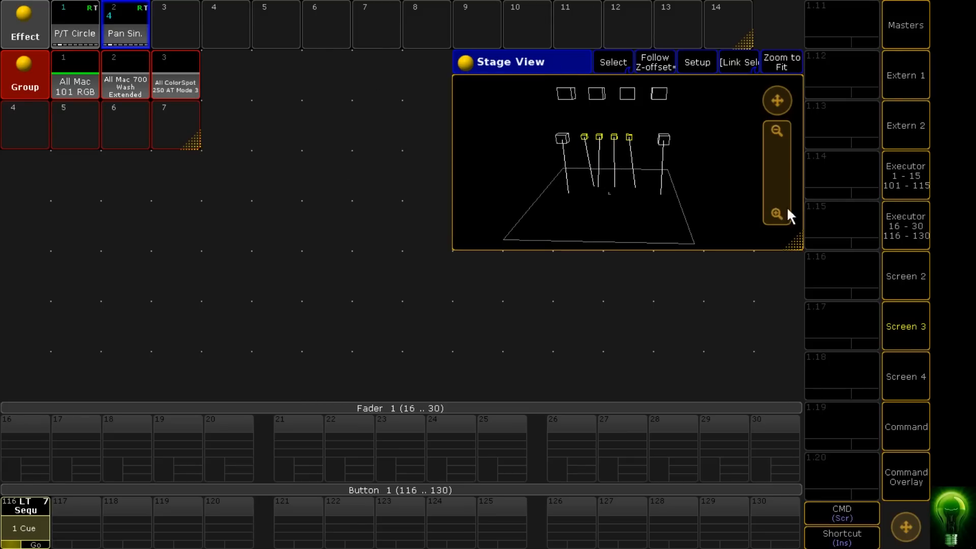
{"action": "left_click", "coordinate": [907, 475]}
{"action": "left_click", "coordinate": [532, 525]}
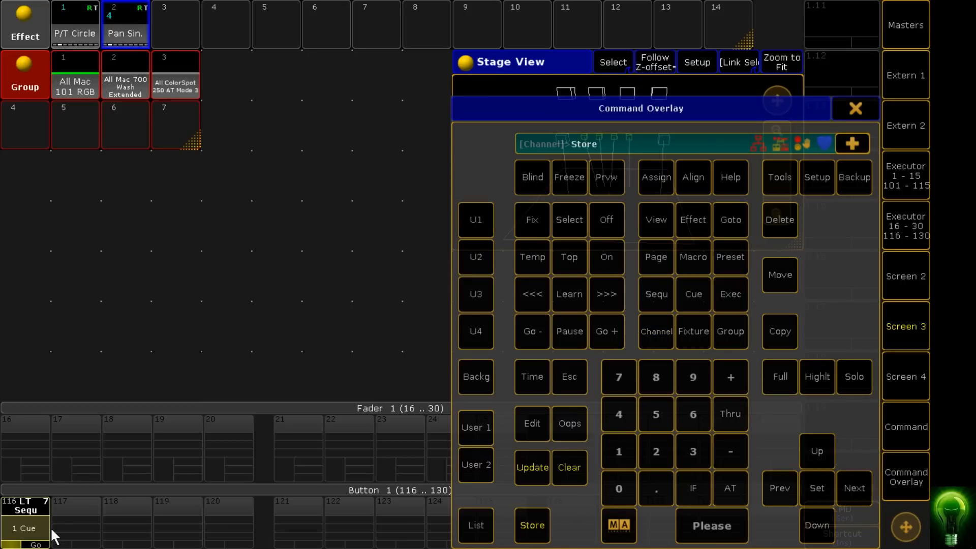
{"action": "left_click", "coordinate": [32, 528]}
{"action": "left_click", "coordinate": [602, 305]}
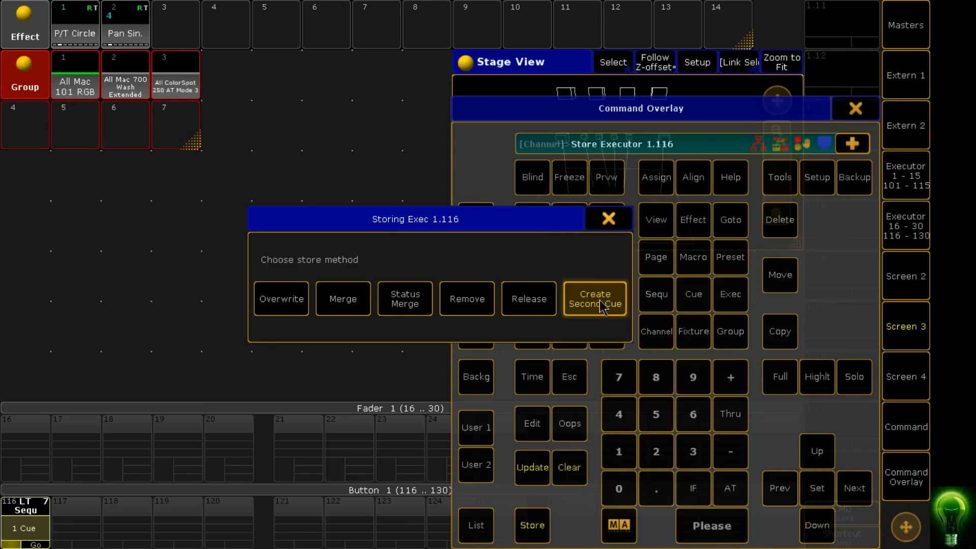
{"action": "left_click", "coordinate": [855, 109]}
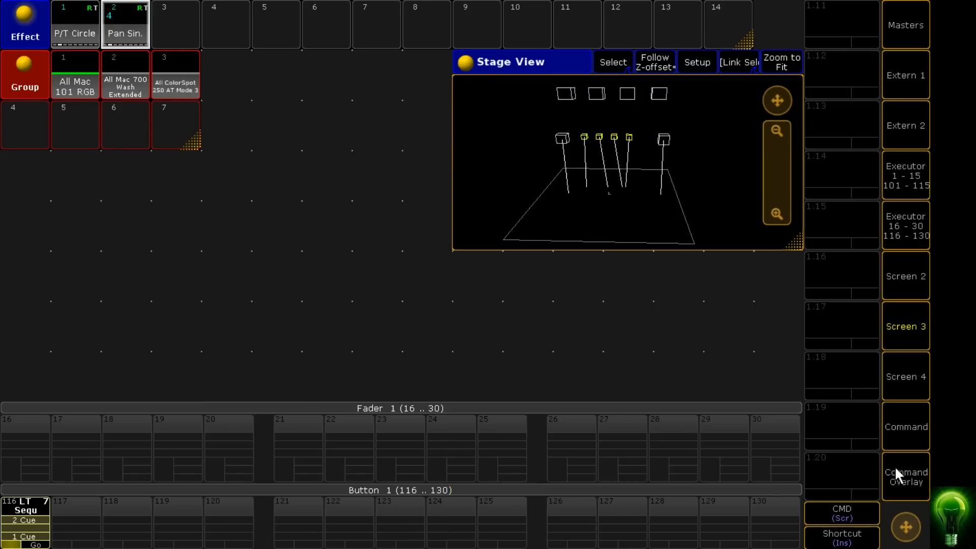
{"action": "left_click", "coordinate": [897, 475]}
{"action": "left_click", "coordinate": [587, 473]}
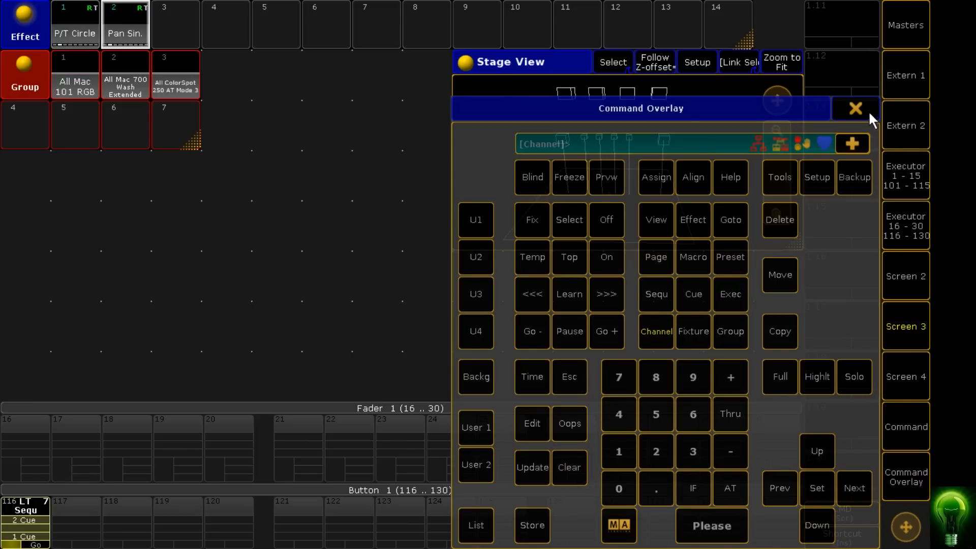
{"action": "left_click", "coordinate": [856, 108]}
Step: Label the sequence on executor button 116 as 101FX and check its executor options
{"action": "left_click", "coordinate": [23, 503]}
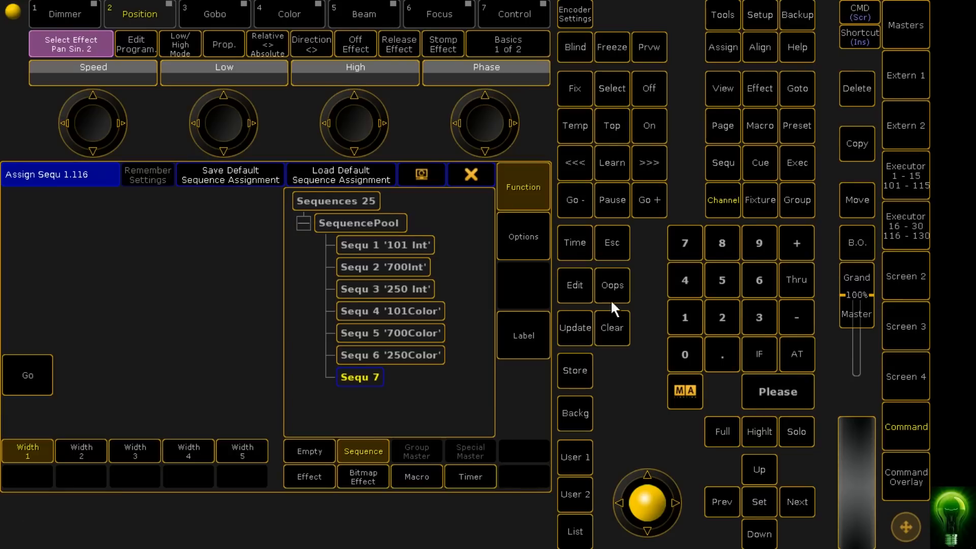
{"action": "left_click", "coordinate": [534, 344]}
{"action": "type", "text": "101 FD"}
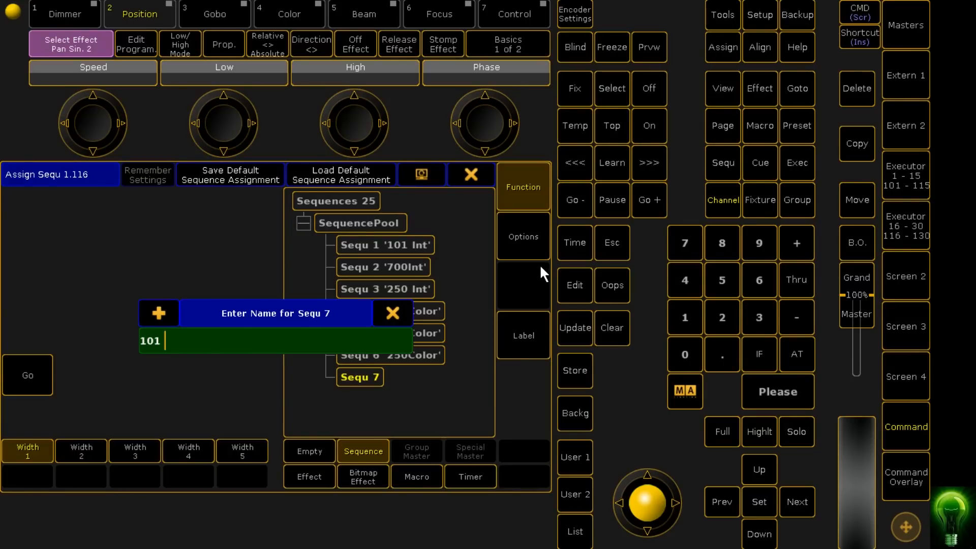
{"action": "key", "text": "BackSpace"}
{"action": "key", "text": "BackSpace"}
{"action": "key", "text": "BackSpace"}
{"action": "type", "text": "FX"}
{"action": "key", "text": "Return"}
{"action": "left_click", "coordinate": [509, 231]}
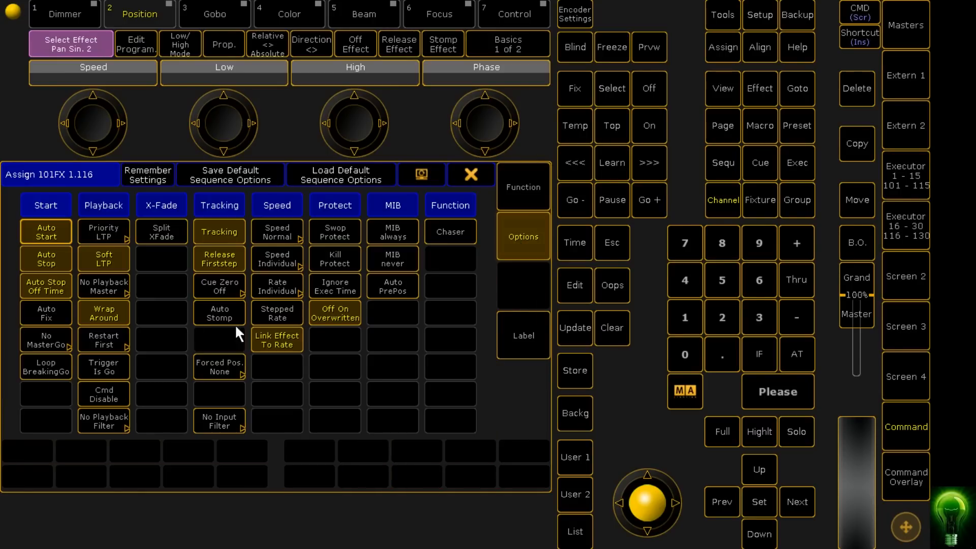
{"action": "left_click", "coordinate": [470, 172]}
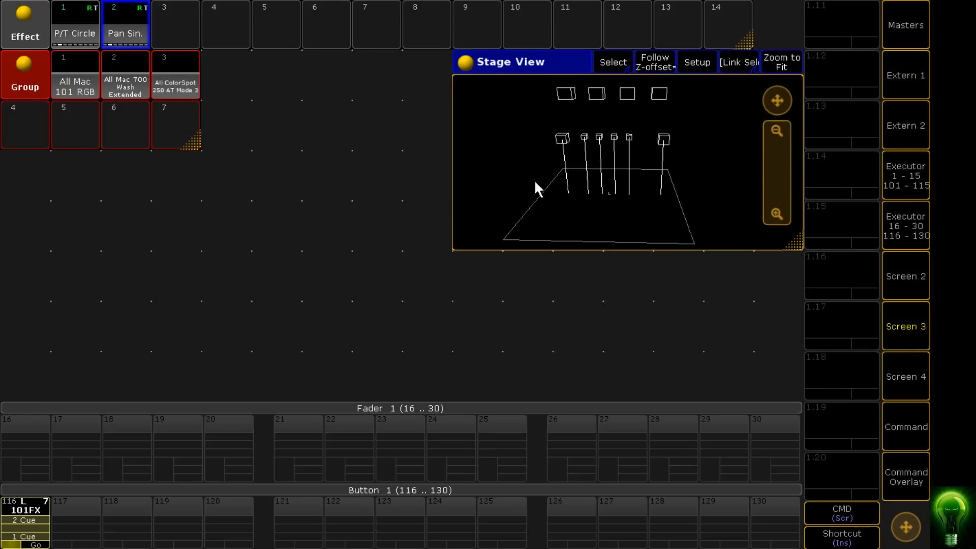
Step: Clear the programmer and play through both cues of the 101FX executor
{"action": "left_click", "coordinate": [906, 477]}
{"action": "left_click", "coordinate": [571, 462]}
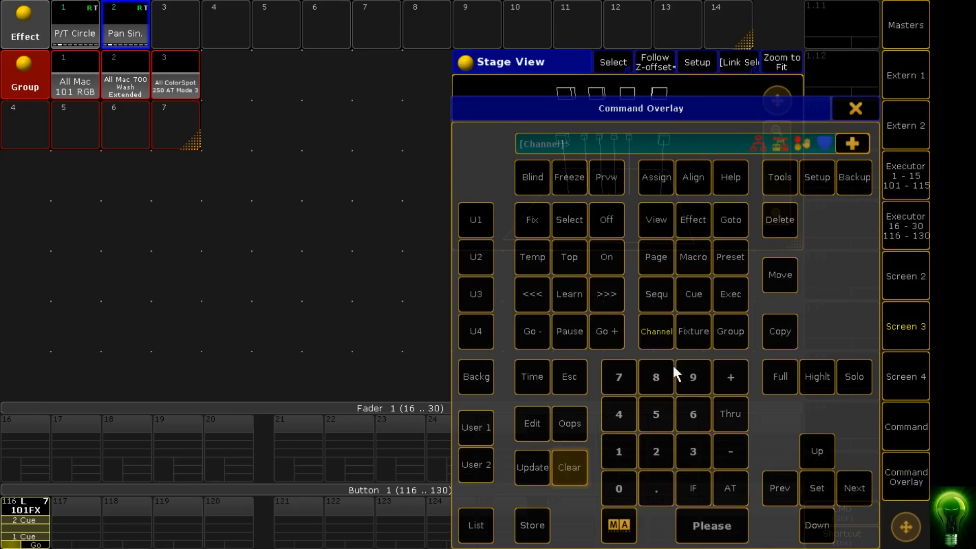
{"action": "left_click", "coordinate": [855, 108]}
{"action": "left_click", "coordinate": [36, 545]}
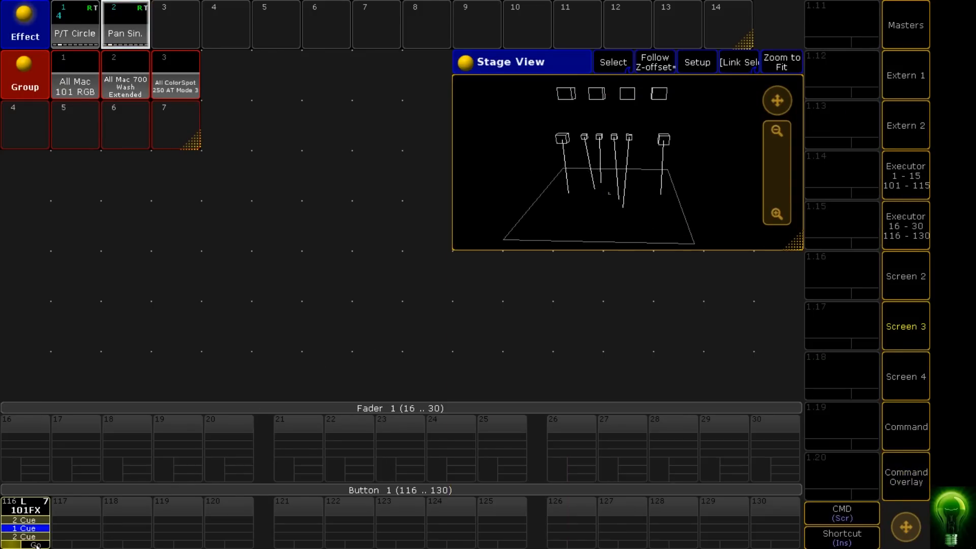
{"action": "left_click", "coordinate": [37, 545]}
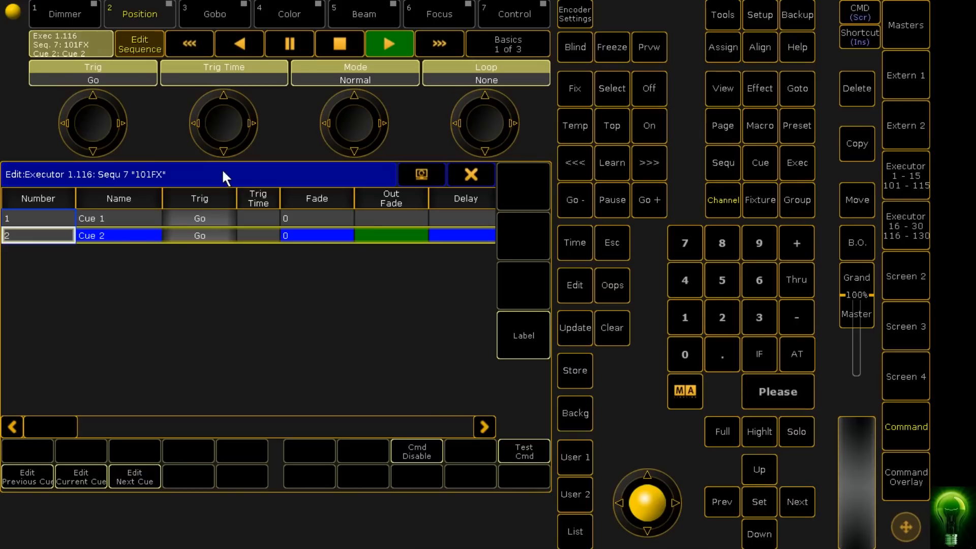
Step: Rename cue 1 of the 101FX sequence to Circle and cue 2 to Pan Sine
{"action": "left_click", "coordinate": [98, 215]}
{"action": "left_click", "coordinate": [98, 214]}
{"action": "type", "text": "Circle"}
{"action": "key", "text": "Return"}
{"action": "key", "text": "Down"}
{"action": "key", "text": "Return"}
{"action": "type", "text": "OP"}
{"action": "key", "text": "BackSpace"}
{"action": "key", "text": "BackSpace"}
{"action": "type", "text": "Pan Sine"}
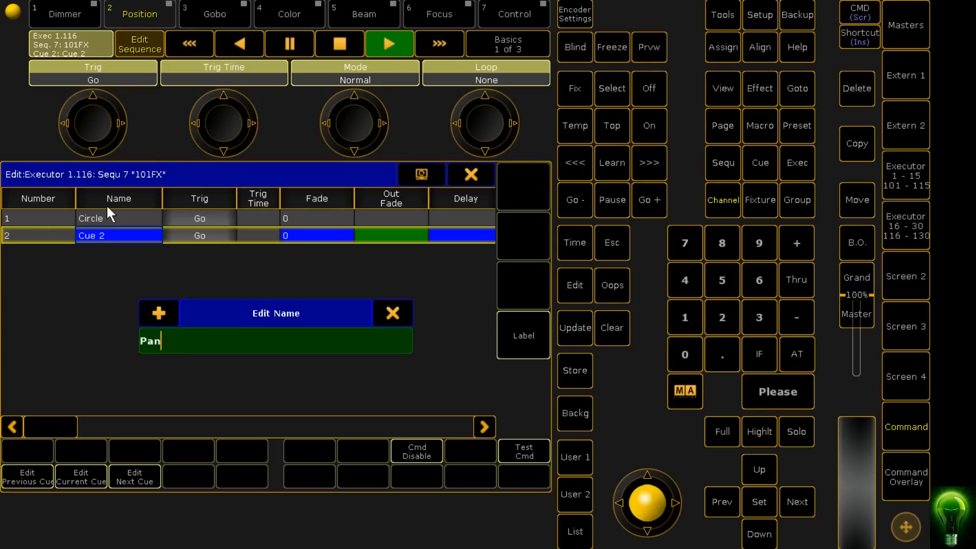
{"action": "key", "text": "Return"}
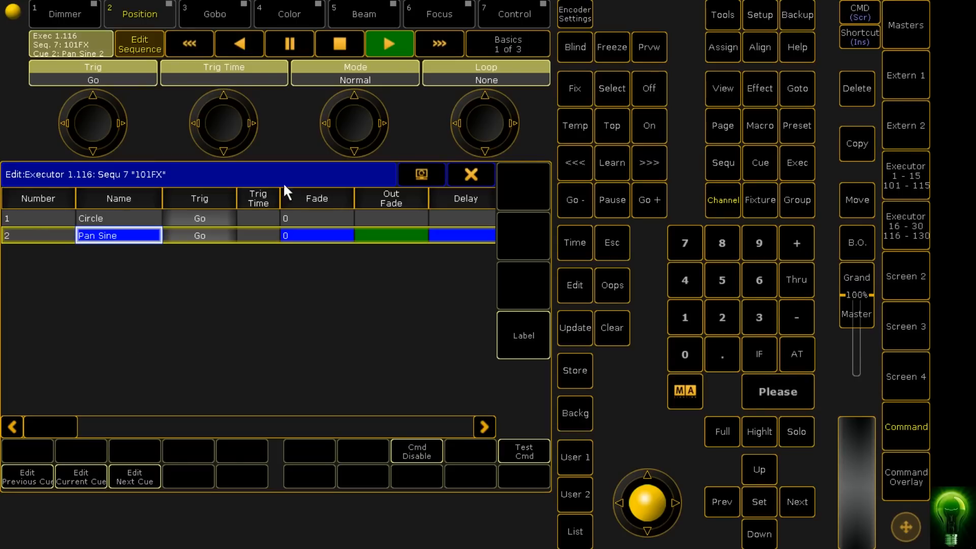
{"action": "left_click", "coordinate": [464, 176]}
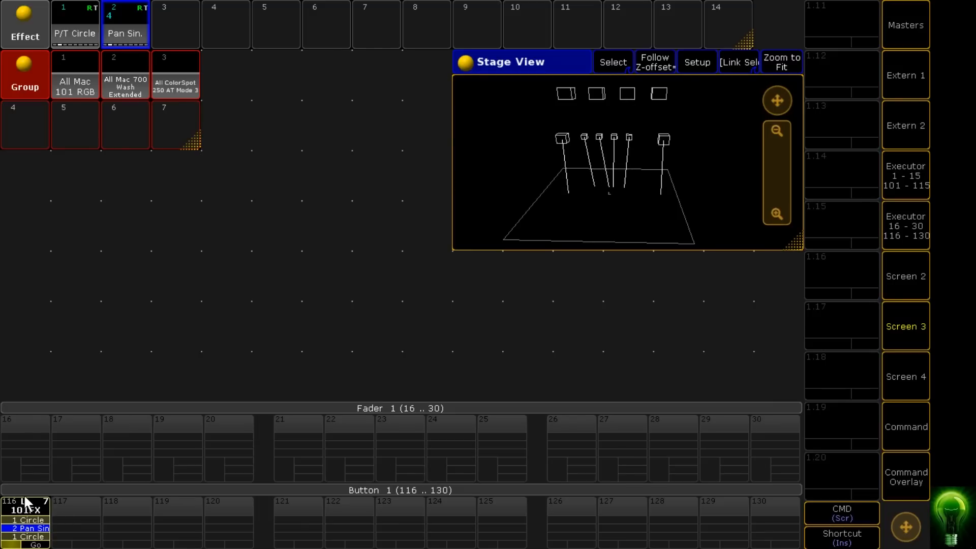
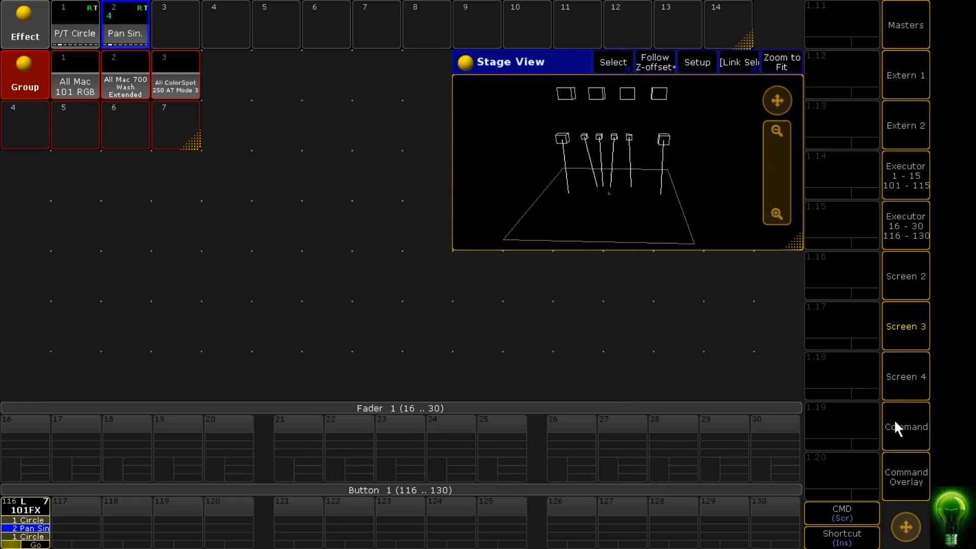
Step: Move the 101FX executor from button 116 on Screen 3 to executor button 101 on Screen 2
{"action": "left_click", "coordinate": [878, 281]}
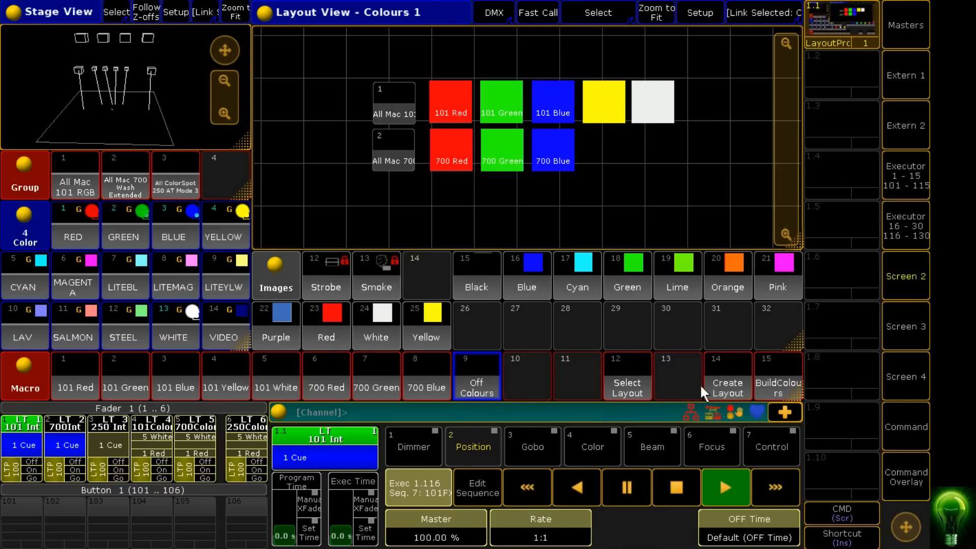
{"action": "left_click", "coordinate": [919, 474]}
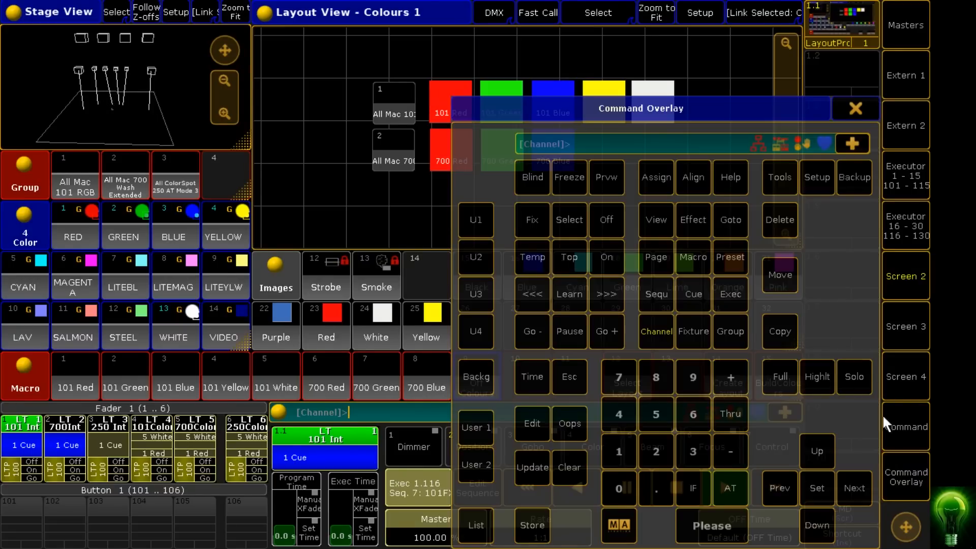
{"action": "left_click", "coordinate": [855, 109]}
{"action": "left_click", "coordinate": [918, 333]}
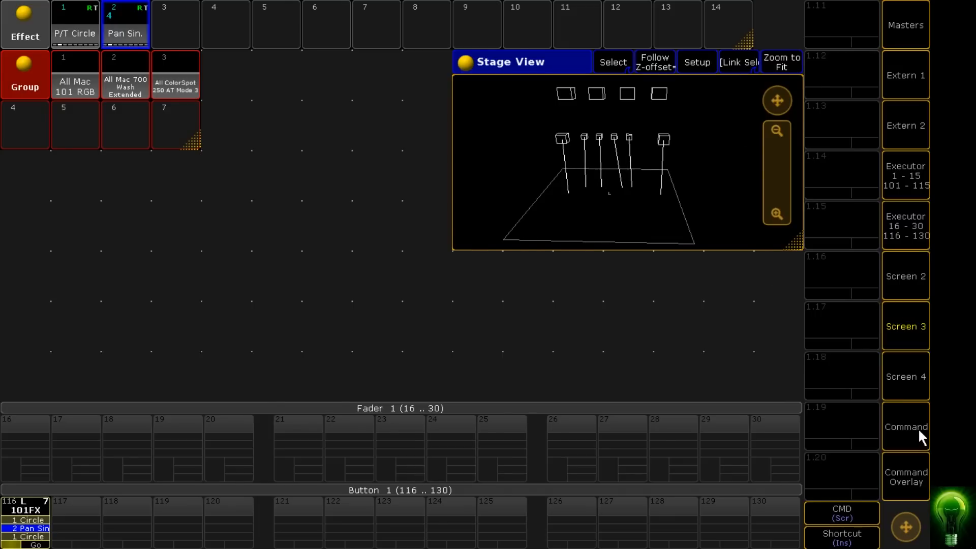
{"action": "left_click", "coordinate": [917, 428]}
{"action": "left_click", "coordinate": [859, 200]}
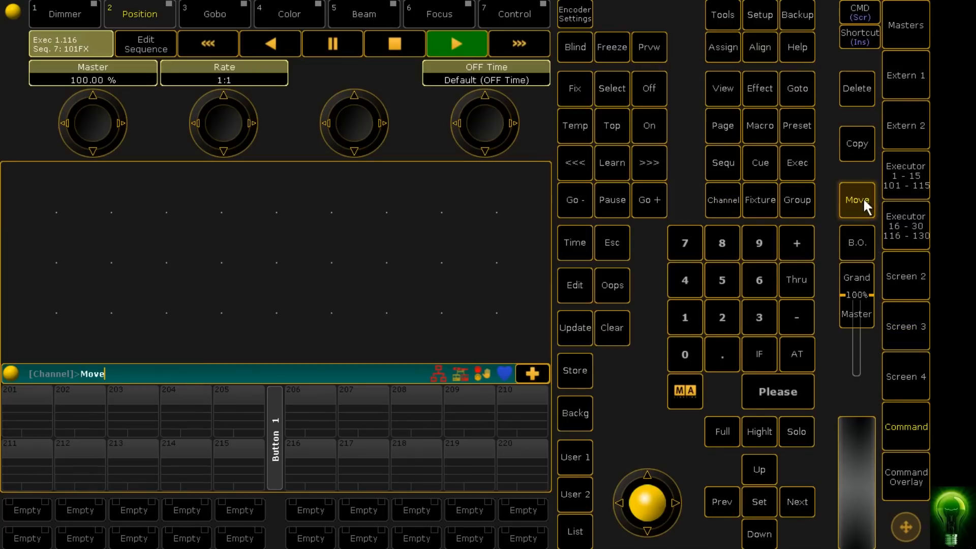
{"action": "left_click", "coordinate": [907, 325]}
{"action": "left_click", "coordinate": [26, 525]}
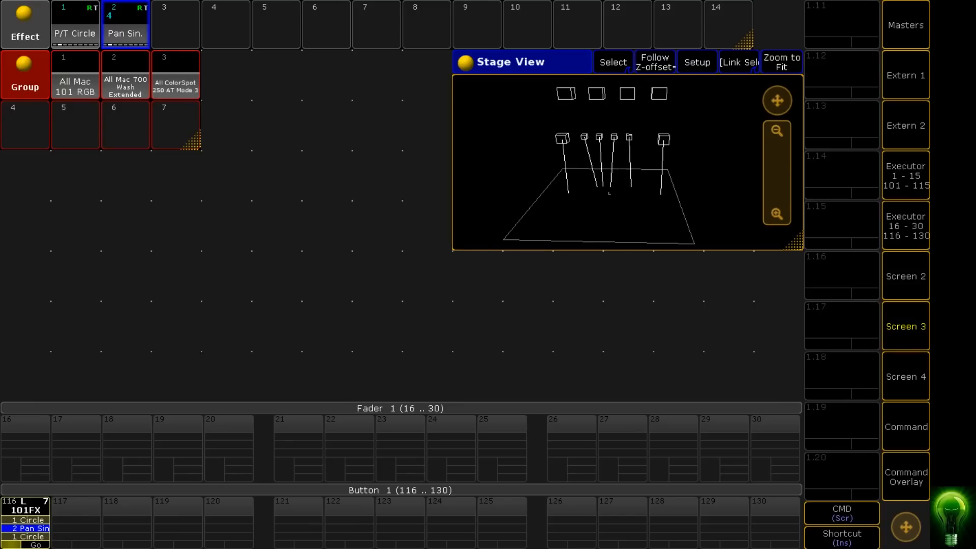
{"action": "left_click", "coordinate": [898, 287]}
{"action": "left_click", "coordinate": [24, 514]}
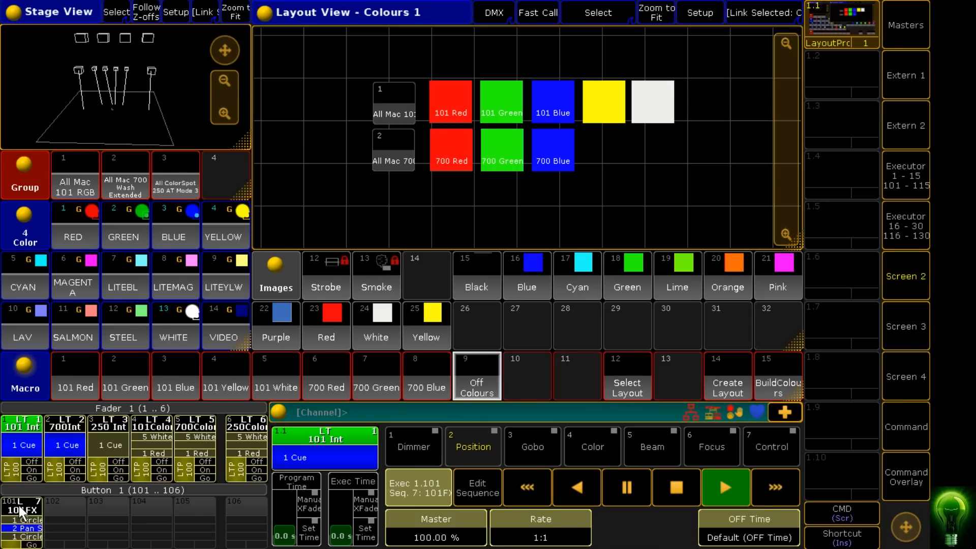
Step: Change the button function of the 101FX executor 101 from Go to Toggle
{"action": "left_click", "coordinate": [23, 510]}
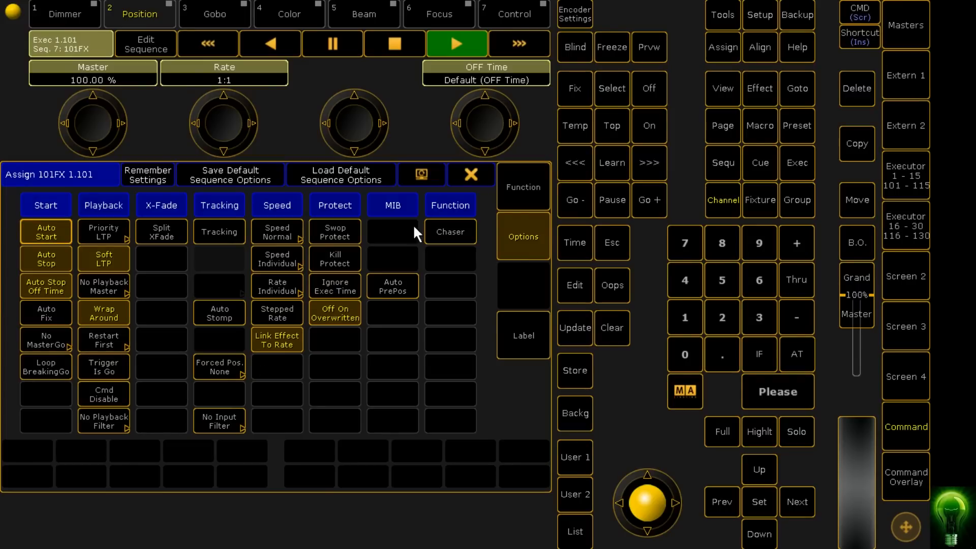
{"action": "left_click", "coordinate": [516, 209]}
{"action": "left_click", "coordinate": [11, 380]}
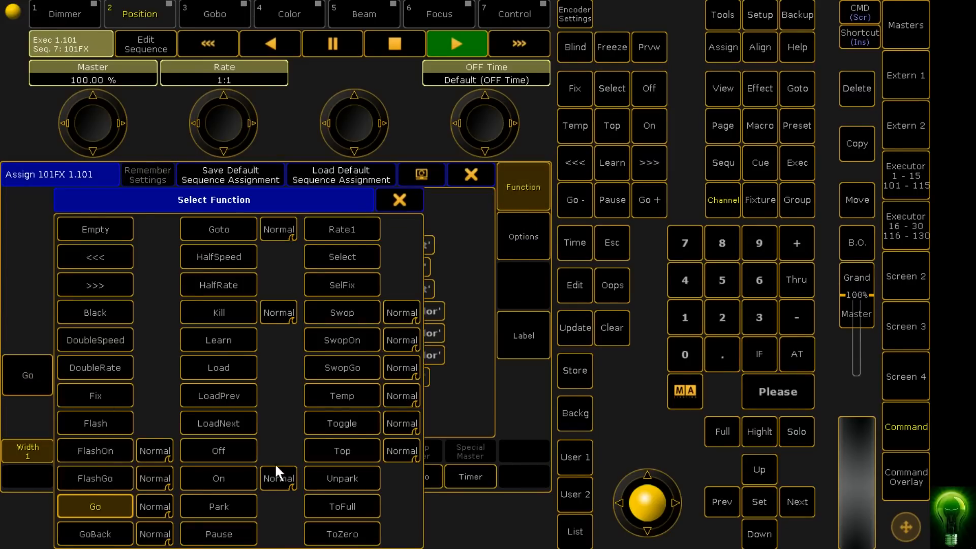
{"action": "left_click", "coordinate": [157, 514]}
{"action": "left_click", "coordinate": [166, 511]}
{"action": "left_click", "coordinate": [361, 424]}
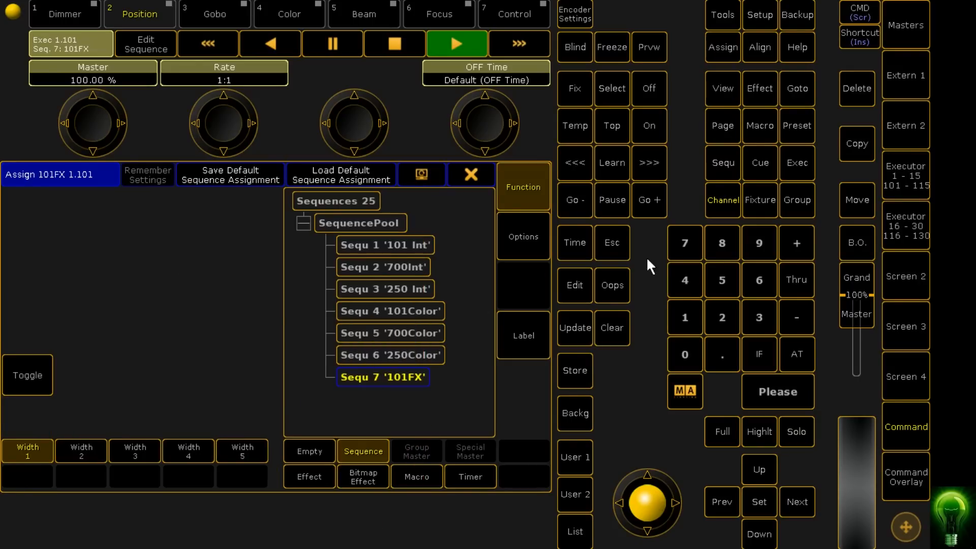
{"action": "left_click", "coordinate": [473, 178]}
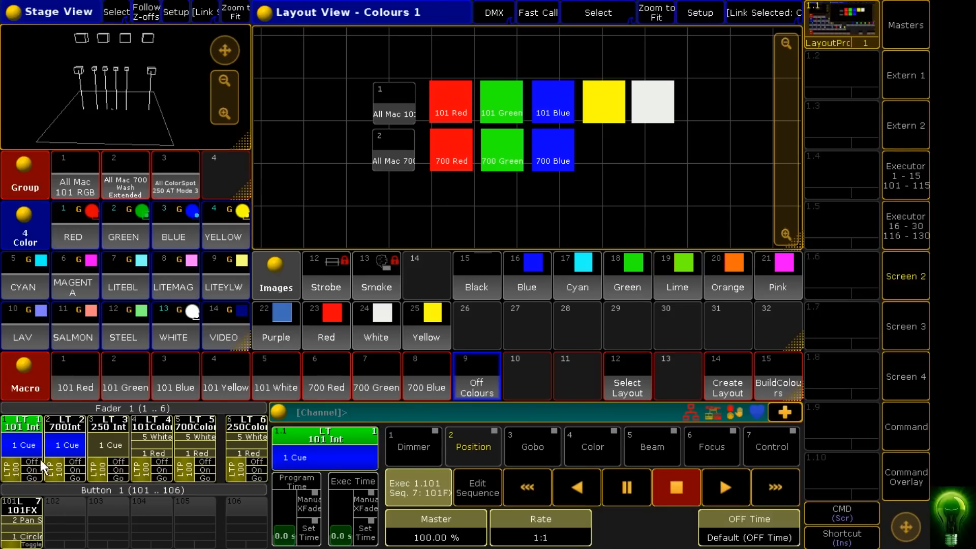
Step: Switch off the 700Int executor and toggle the 101FX executor on
{"action": "left_click", "coordinate": [77, 462]}
{"action": "left_click", "coordinate": [31, 544]}
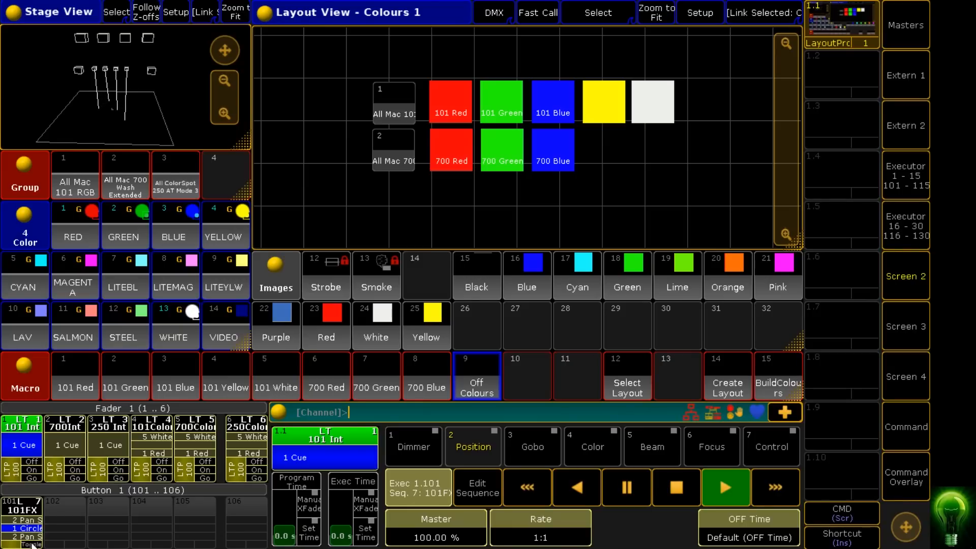
Step: Copy the Goto Cue command from line 1 of the 101 Red macro
{"action": "left_click", "coordinate": [531, 378]}
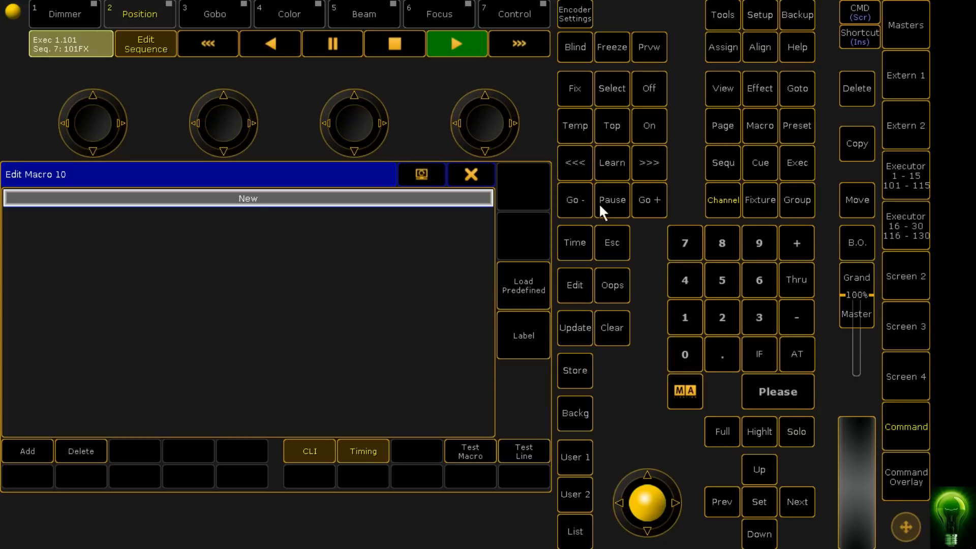
{"action": "left_click", "coordinate": [458, 171]}
{"action": "right_click", "coordinate": [78, 377]}
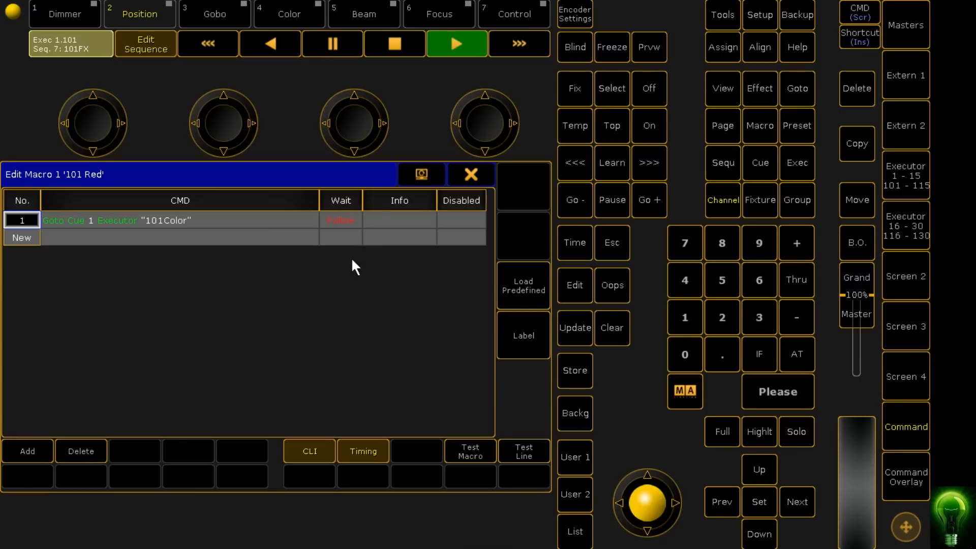
{"action": "double_click", "coordinate": [171, 220]}
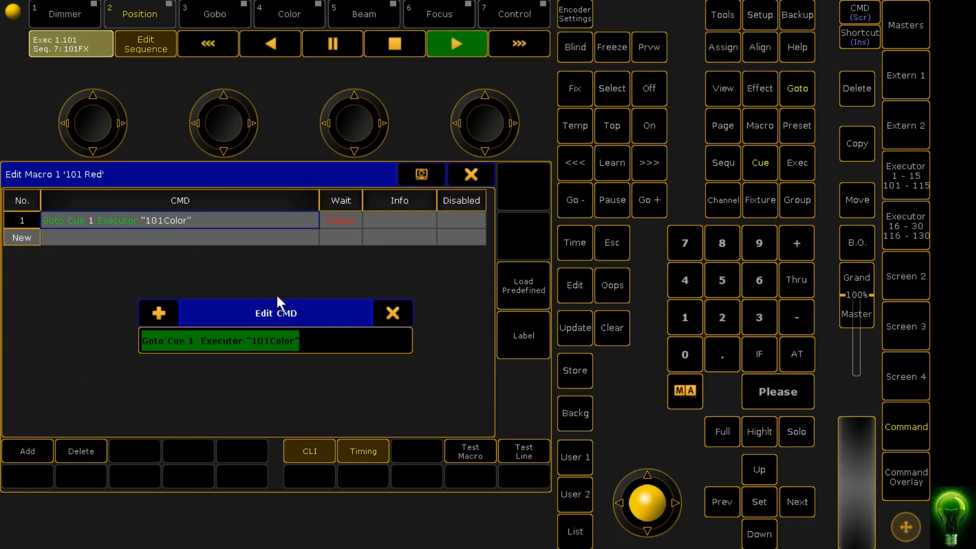
{"action": "key", "text": "Return"}
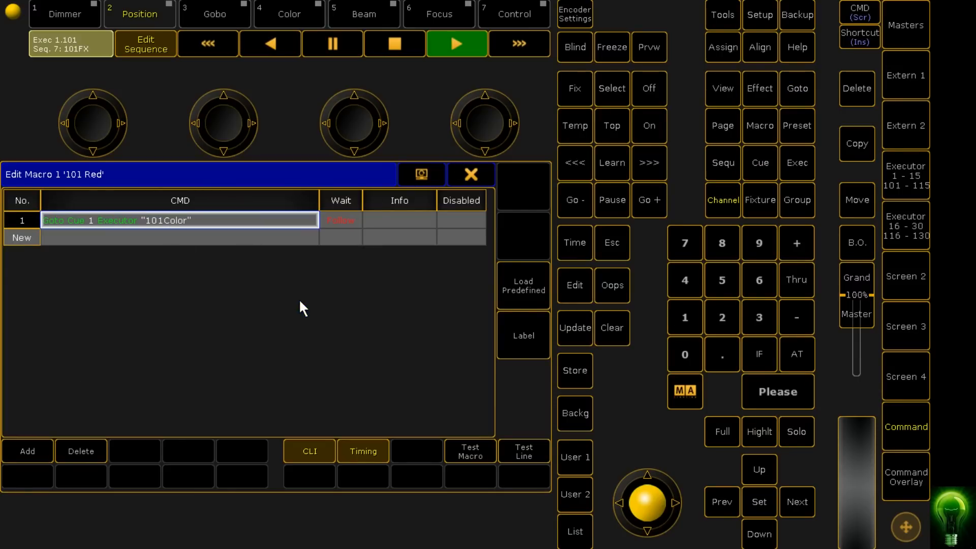
{"action": "left_click", "coordinate": [472, 173]}
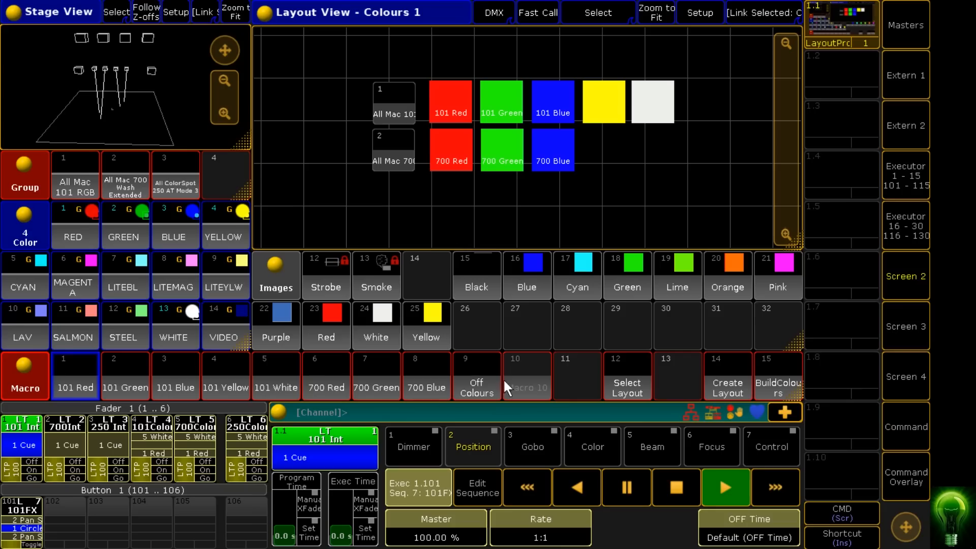
Step: Add the command line Goto Cue 1 Executor "101FX" to macro 10, adapting the copied 101Color command
{"action": "right_click", "coordinate": [532, 382]}
{"action": "key", "text": "Return"}
{"action": "type", "text": "Goto Cue 1  Executor \"101Color\""}
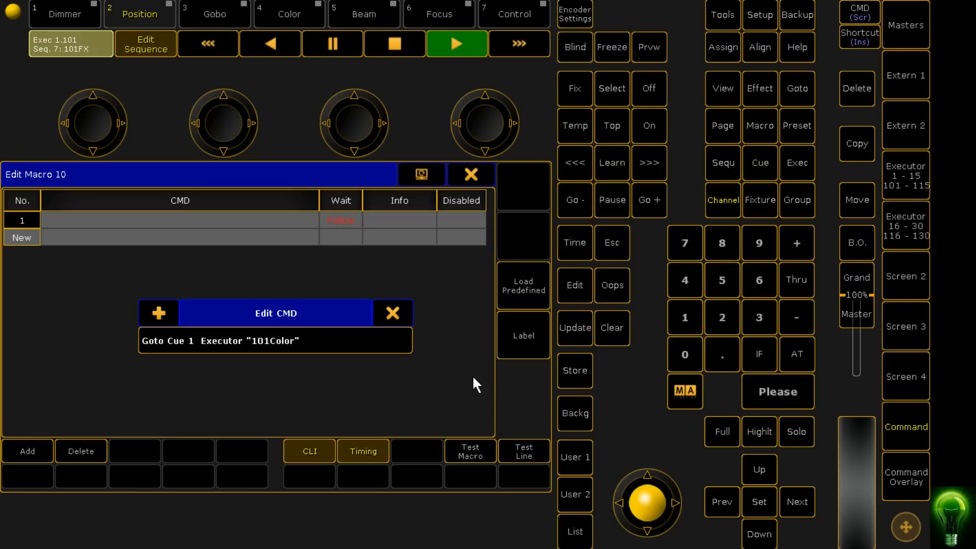
{"action": "key", "text": "BackSpace"}
{"action": "key", "text": "BackSpace"}
{"action": "key", "text": "BackSpace"}
{"action": "key", "text": "BackSpace"}
{"action": "key", "text": "BackSpace"}
{"action": "type", "text": "FX"}
{"action": "key", "text": "Return"}
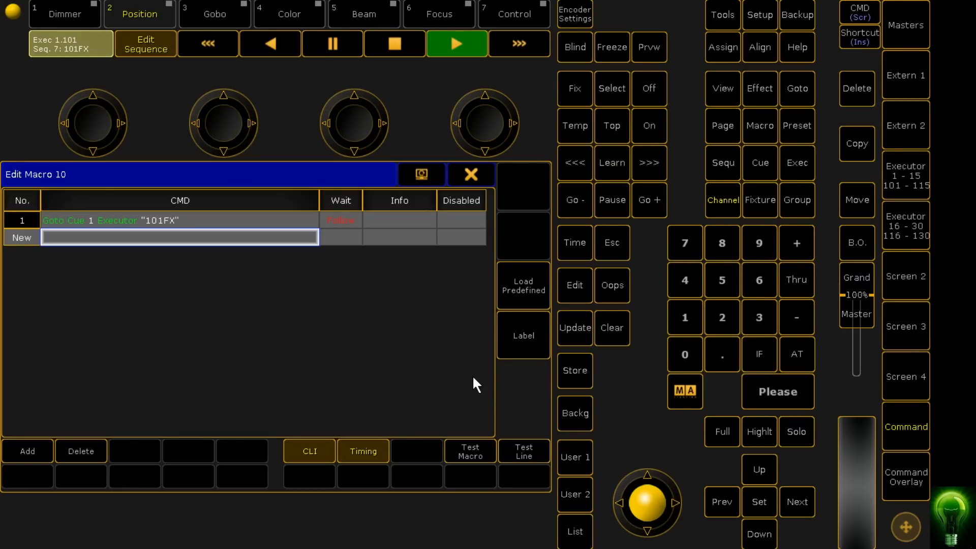
Step: Name macro 10 "101 Circle" and close its editor
{"action": "left_click", "coordinate": [528, 337]}
{"action": "type", "text": "101 col"}
{"action": "key", "text": "BackSpace"}
{"action": "key", "text": "BackSpace"}
{"action": "key", "text": "BackSpace"}
{"action": "type", "text": "clr"}
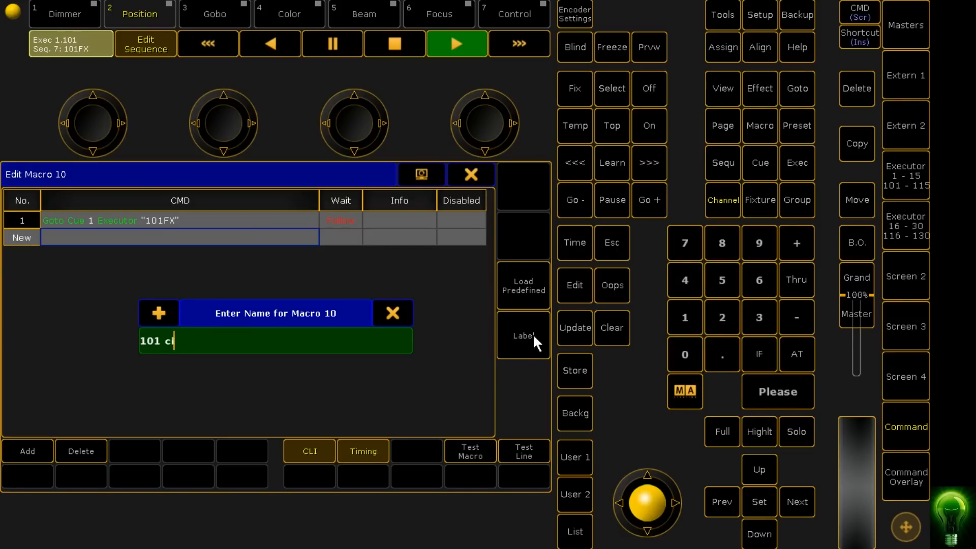
{"action": "key", "text": "BackSpace"}
{"action": "key", "text": "BackSpace"}
{"action": "key", "text": "BackSpace"}
{"action": "type", "text": "Circle"}
{"action": "key", "text": "Return"}
{"action": "left_click", "coordinate": [459, 172]}
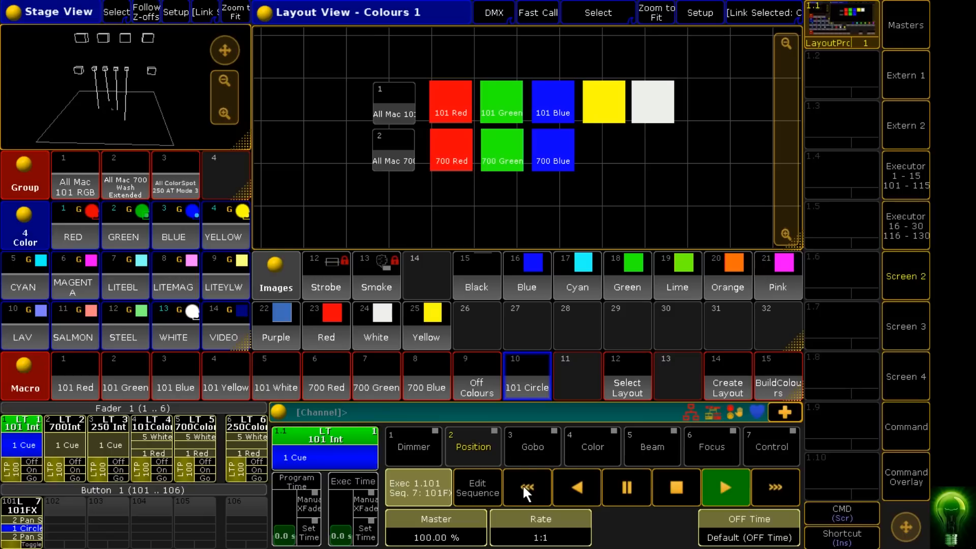
Step: Switch off the 101FX executor and run the 101 Circle macro to test it
{"action": "left_click", "coordinate": [45, 541]}
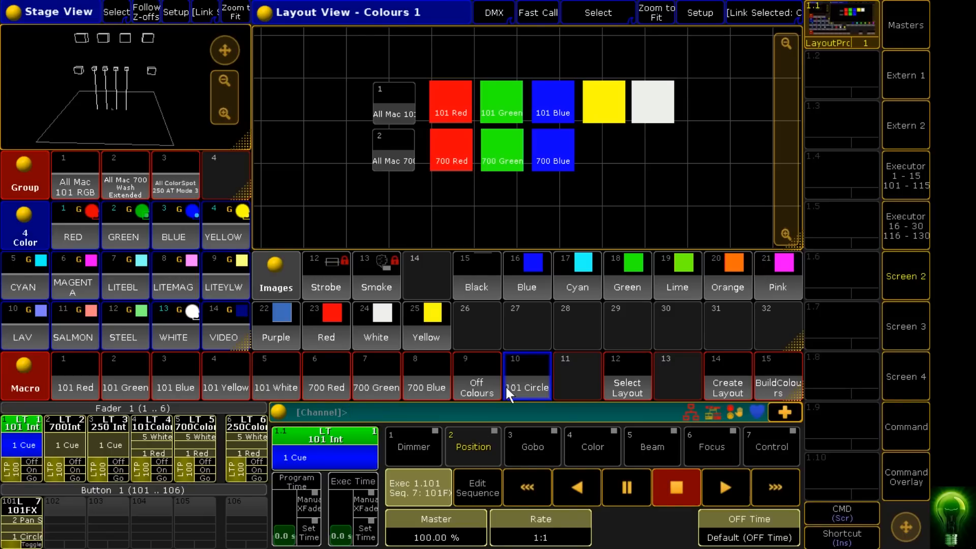
{"action": "left_click", "coordinate": [526, 382]}
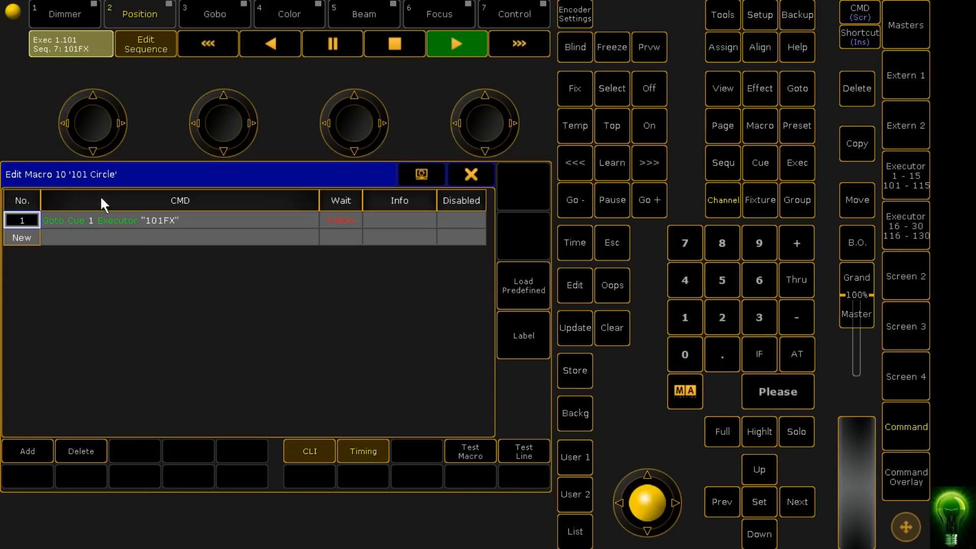
{"action": "left_click", "coordinate": [477, 176]}
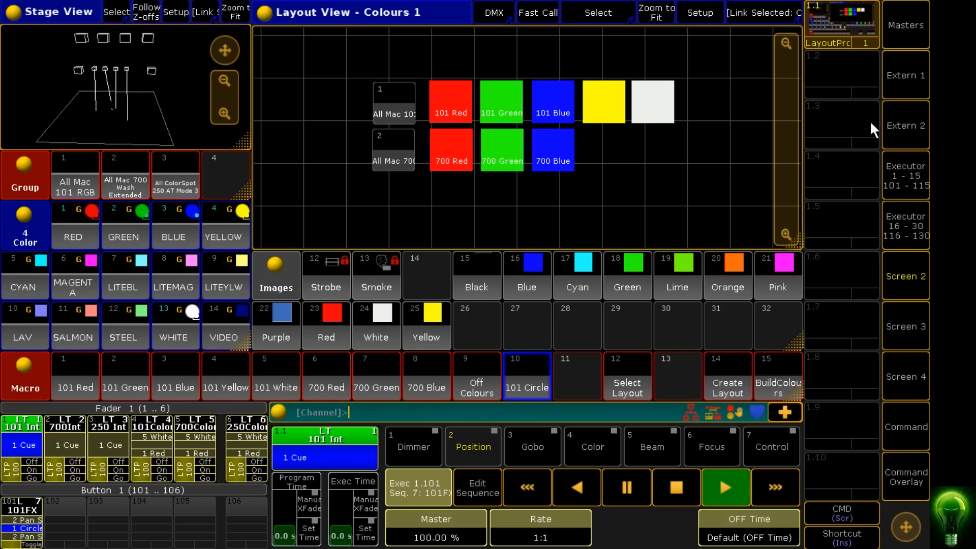
{"action": "left_click", "coordinate": [890, 457]}
{"action": "left_click", "coordinate": [780, 331]}
{"action": "left_click_drag", "start_coordinate": [673, 98], "coordinate": [240, 83]}
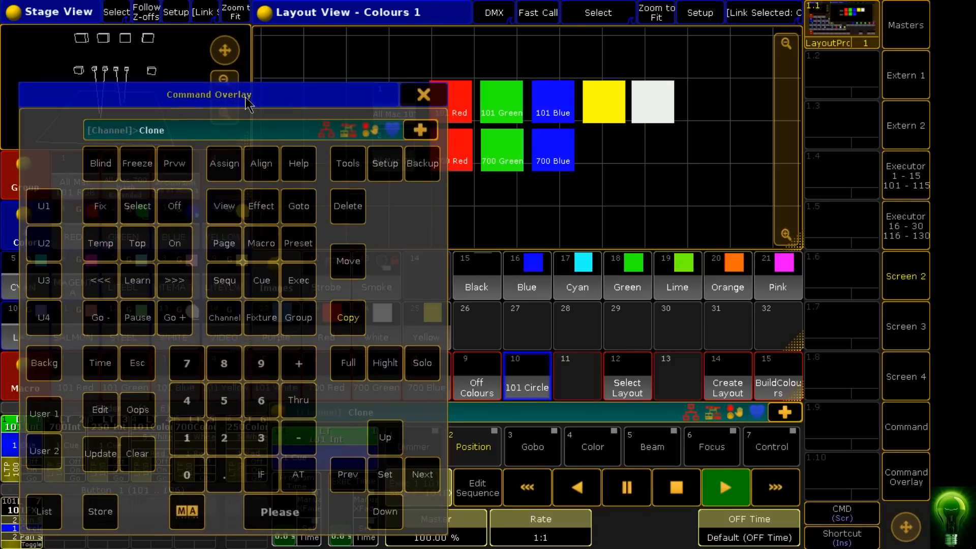
{"action": "left_click", "coordinate": [527, 365]}
{"action": "left_click", "coordinate": [577, 365]}
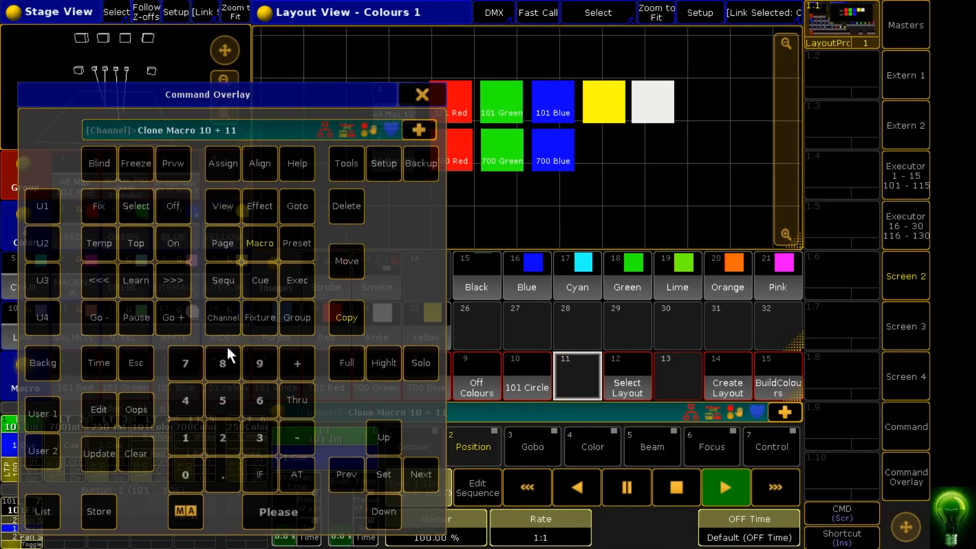
{"action": "left_click", "coordinate": [135, 462]}
Step: Copy the 101 Circle macro to macro slot 11
{"action": "left_click", "coordinate": [346, 310]}
{"action": "left_click", "coordinate": [531, 381]}
{"action": "left_click", "coordinate": [568, 379]}
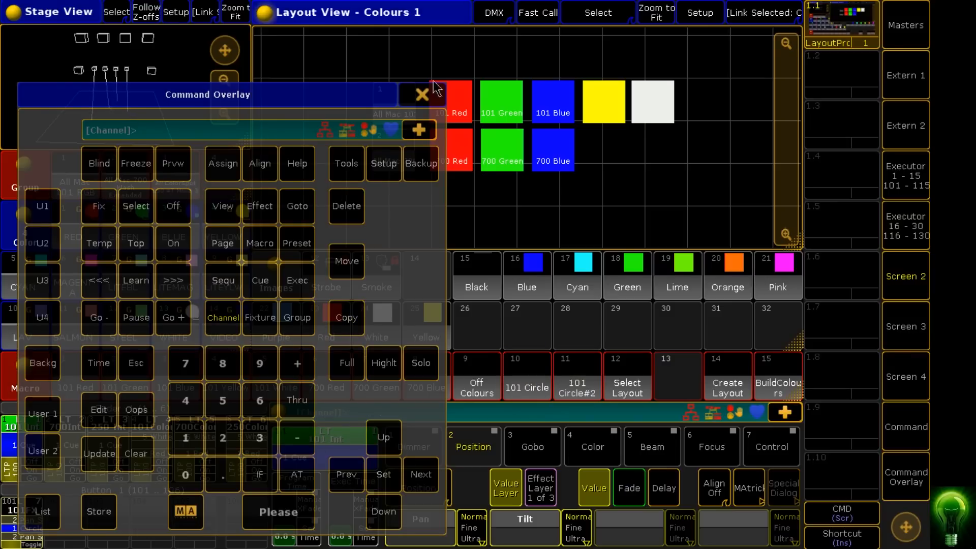
{"action": "left_click", "coordinate": [430, 94]}
Step: Change line 1 of macro 11 to Goto Cue 2 Executor "101FX"
{"action": "right_click", "coordinate": [576, 373]}
{"action": "left_click", "coordinate": [111, 221]}
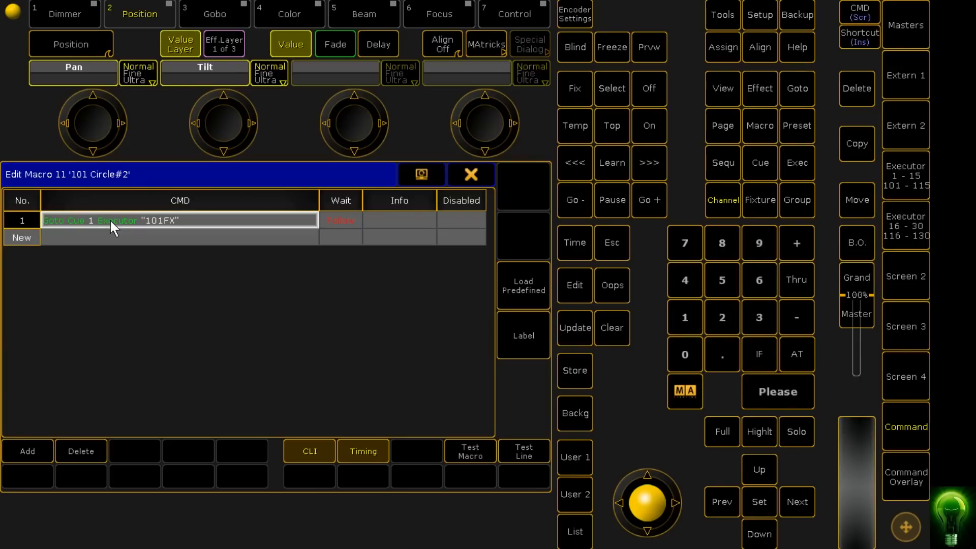
{"action": "right_click", "coordinate": [113, 231]}
{"action": "left_click", "coordinate": [393, 313]}
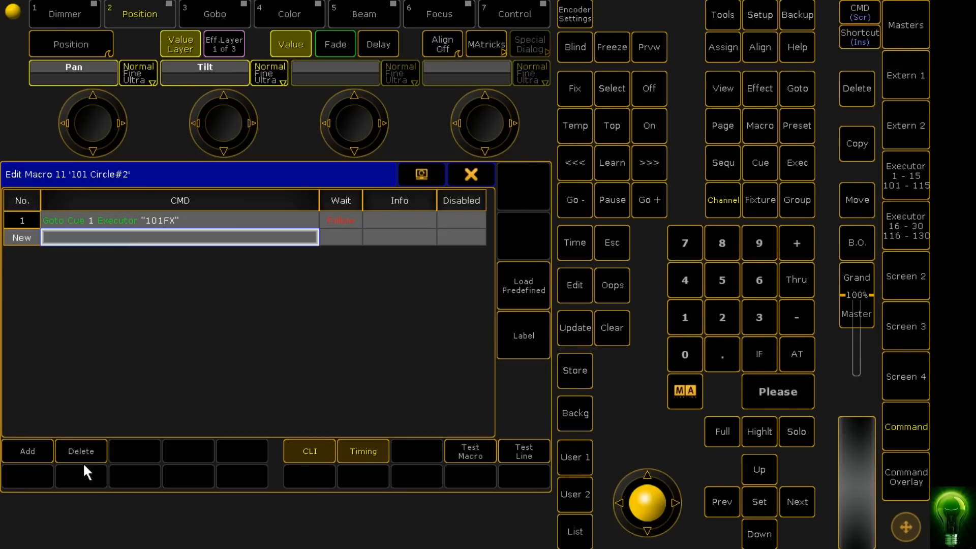
{"action": "left_click", "coordinate": [86, 222]}
{"action": "right_click", "coordinate": [88, 222]}
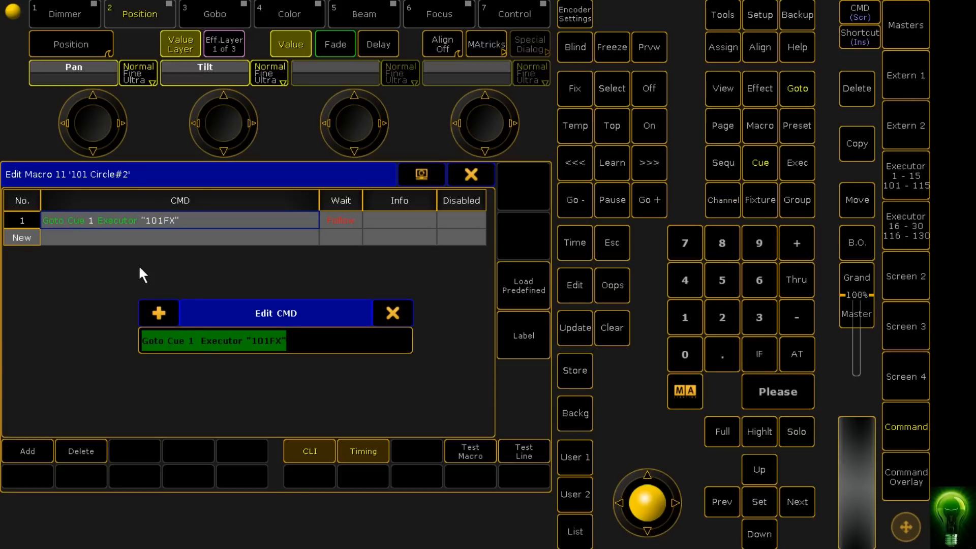
{"action": "left_click", "coordinate": [197, 340]}
{"action": "key", "text": "BackSpace"}
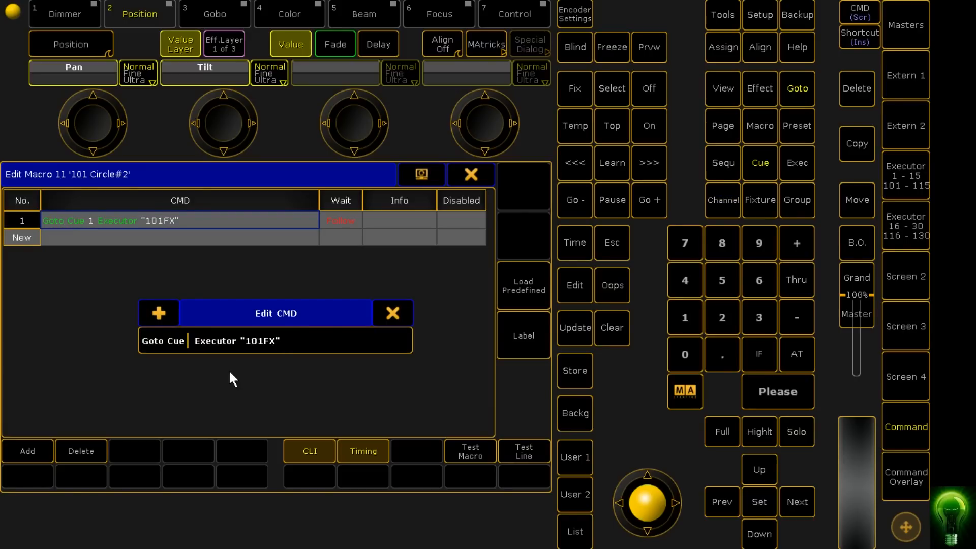
{"action": "type", "text": "2"}
{"action": "key", "text": "Return"}
Step: Rename macro 11 as "101 Pan Sine" and close its editor
{"action": "left_click", "coordinate": [510, 325]}
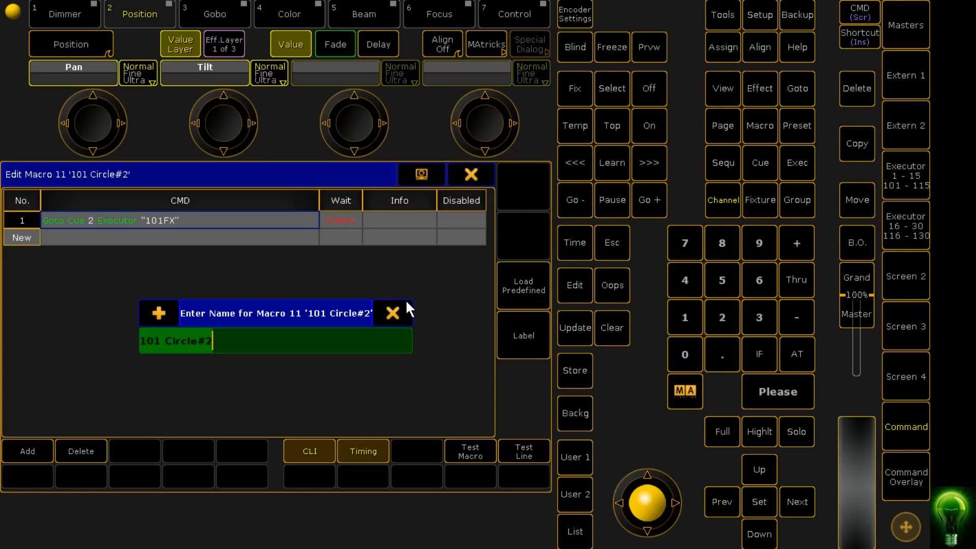
{"action": "key", "text": "Insert"}
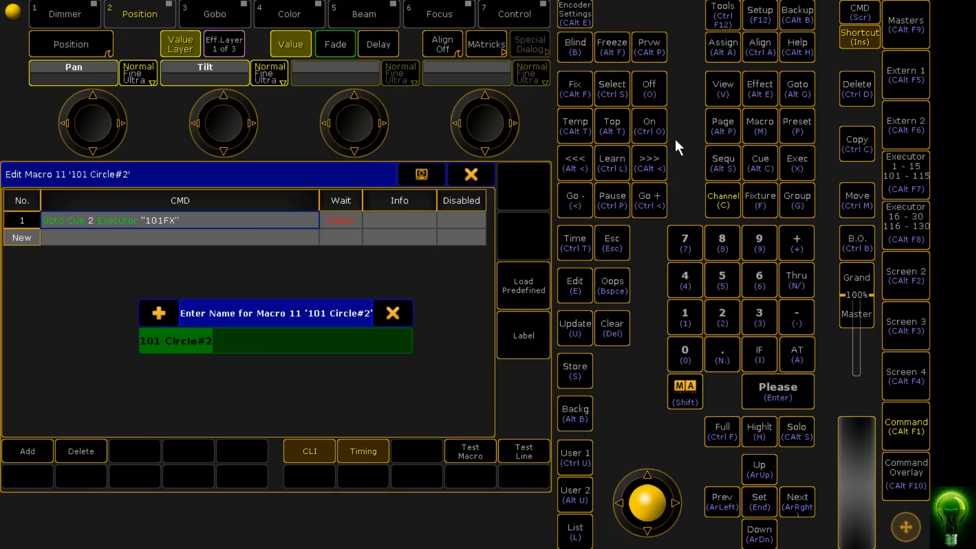
{"action": "left_click", "coordinate": [239, 350]}
{"action": "key", "text": "BackSpace"}
{"action": "key", "text": "BackSpace"}
{"action": "key", "text": "BackSpace"}
{"action": "key", "text": "BackSpace"}
{"action": "key", "text": "BackSpace"}
{"action": "key", "text": "BackSpace"}
{"action": "key", "text": "BackSpace"}
{"action": "key", "text": "BackSpace"}
{"action": "key", "text": "BackSpace"}
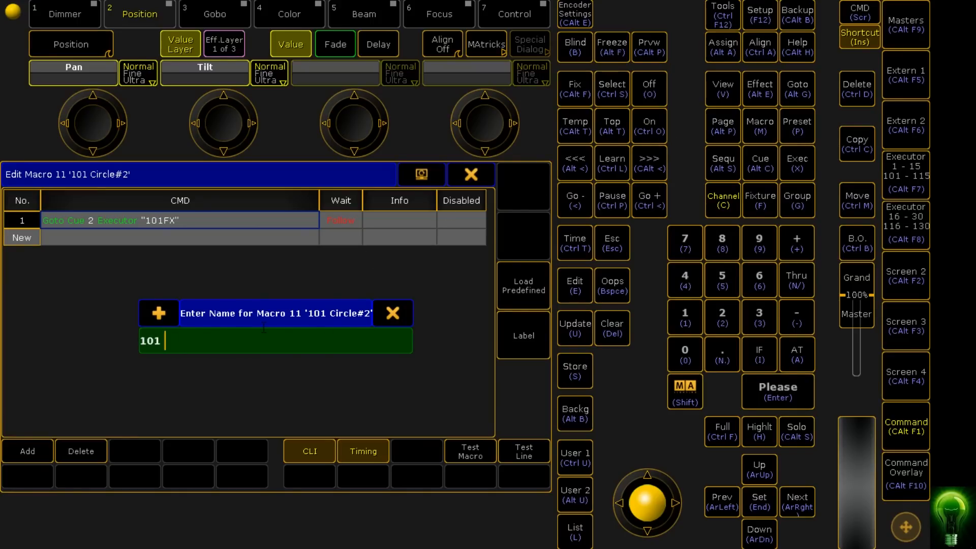
{"action": "key", "text": "shift"}
{"action": "key", "text": "Insert"}
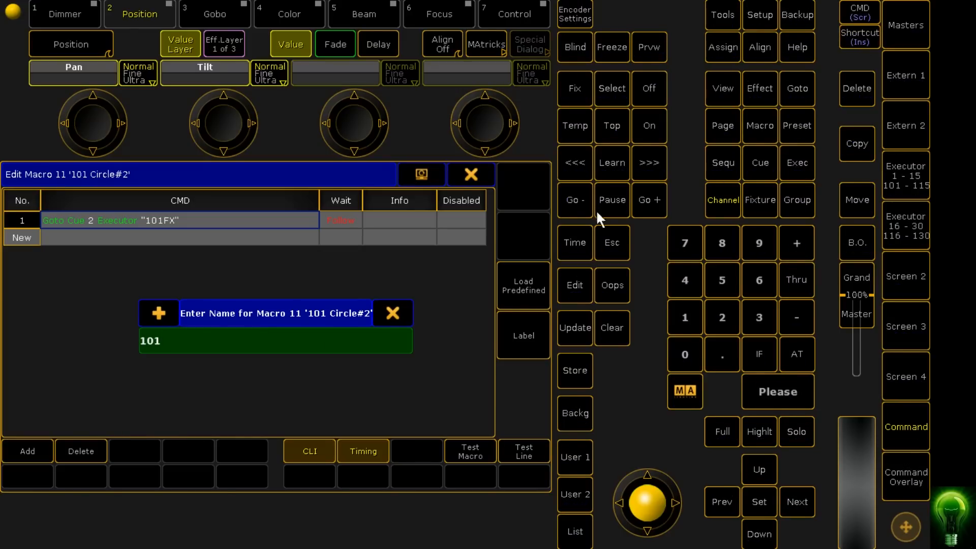
{"action": "type", "text": "Pan Sine"}
{"action": "key", "text": "Return"}
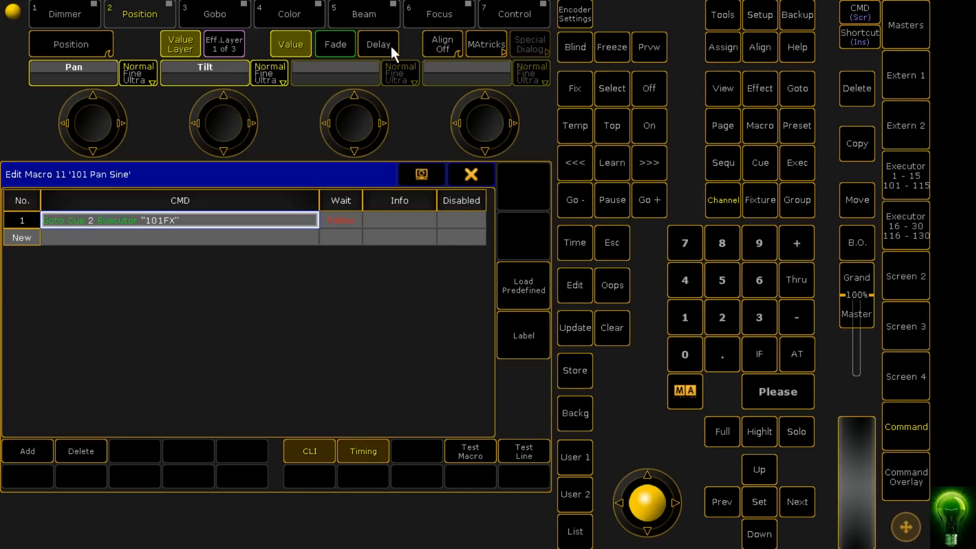
{"action": "left_click", "coordinate": [471, 174]}
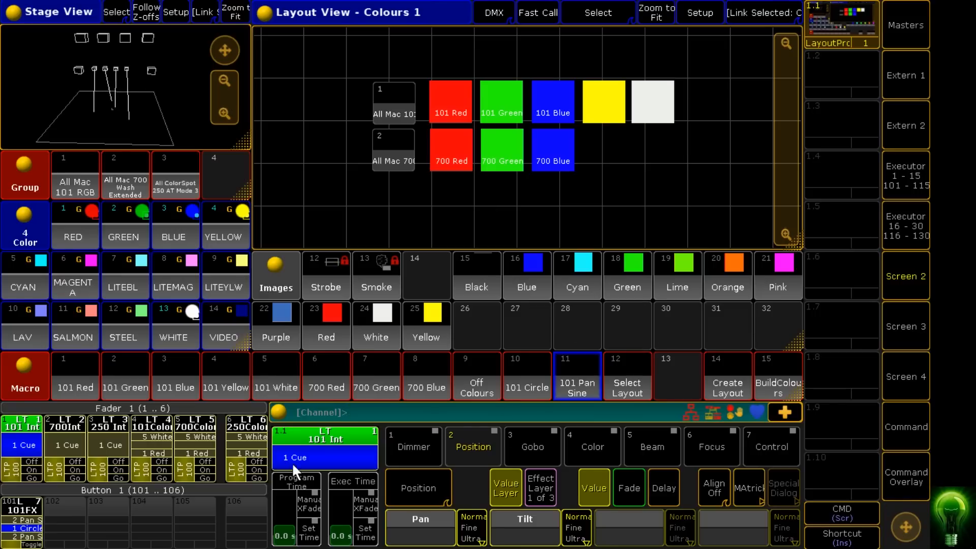
Step: Test the effect macros by running 101 Pan Sine followed by 101 Circle
{"action": "left_click", "coordinate": [590, 375]}
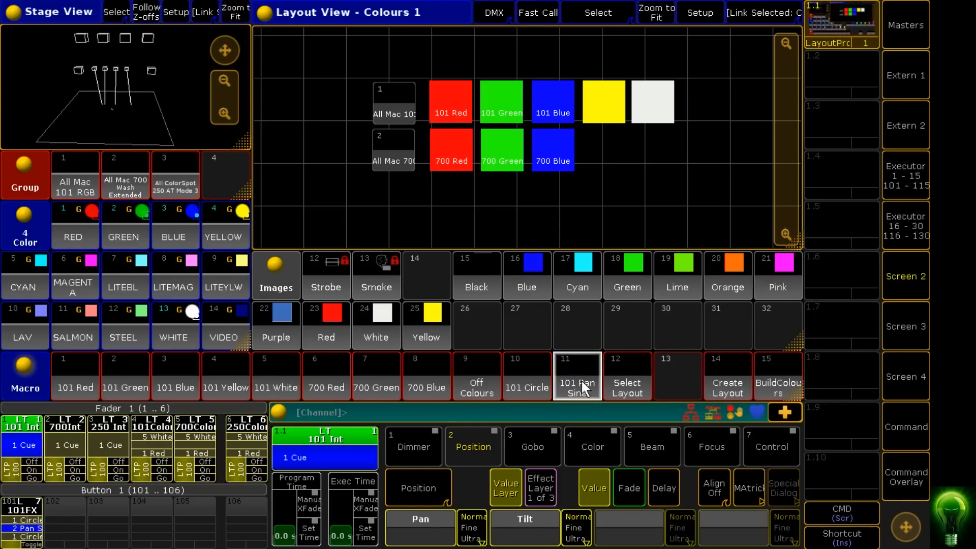
{"action": "left_click", "coordinate": [524, 383]}
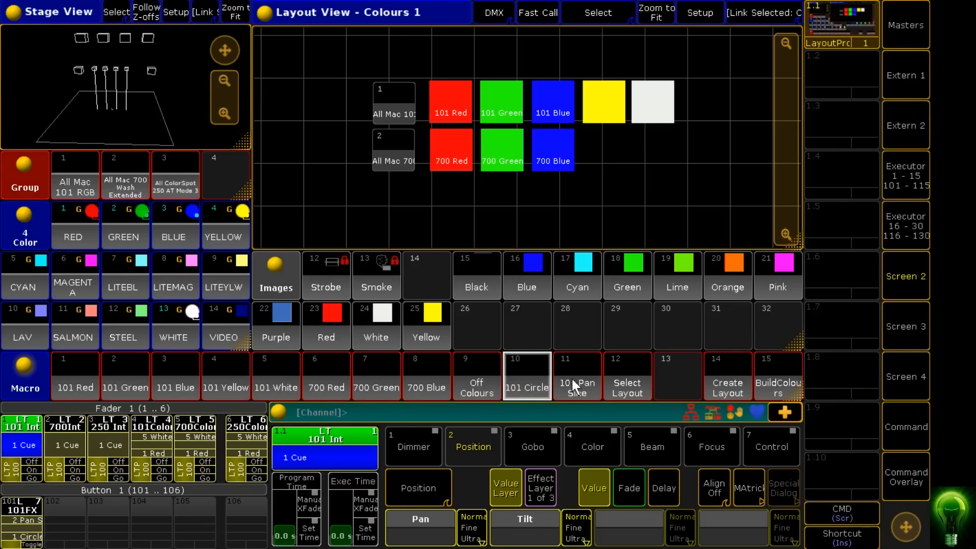
Step: Move the Select Layout macro from slot 12 to slot 13
{"action": "left_click", "coordinate": [920, 475]}
{"action": "left_click", "coordinate": [786, 279]}
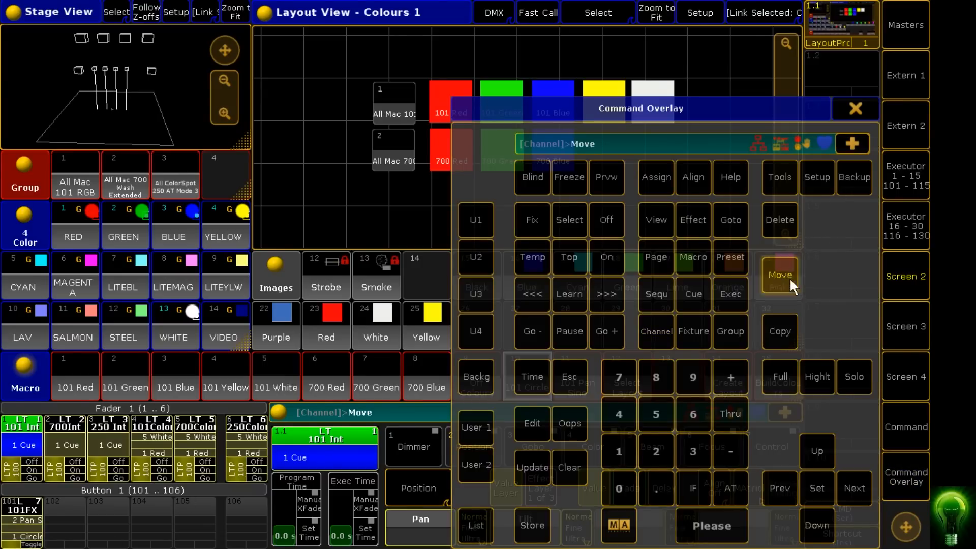
{"action": "left_click_drag", "start_coordinate": [667, 111], "coordinate": [273, 108]}
{"action": "left_click", "coordinate": [677, 376]}
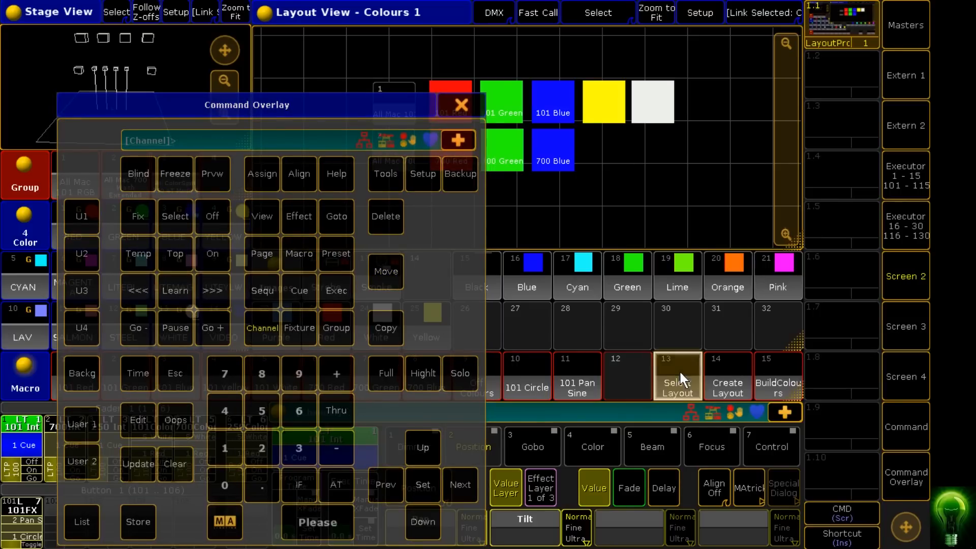
{"action": "left_click", "coordinate": [461, 105]}
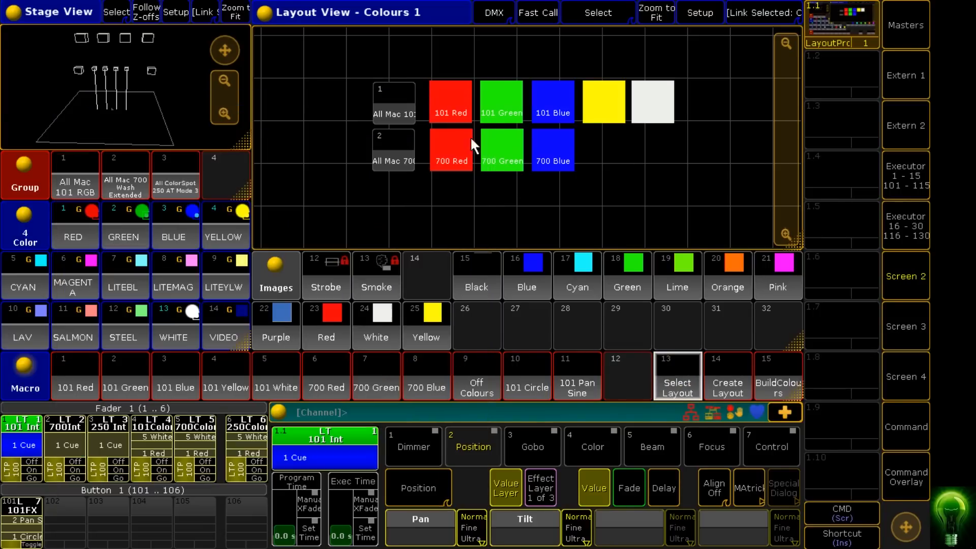
Step: Create macro 12 with the command line Off Executor "101FX"
{"action": "left_click", "coordinate": [618, 379]}
{"action": "key", "text": "Return"}
{"action": "type", "text": "Off Executor \"101P"}
{"action": "key", "text": "BackSpace"}
{"action": "type", "text": "FX\""}
{"action": "key", "text": "Return"}
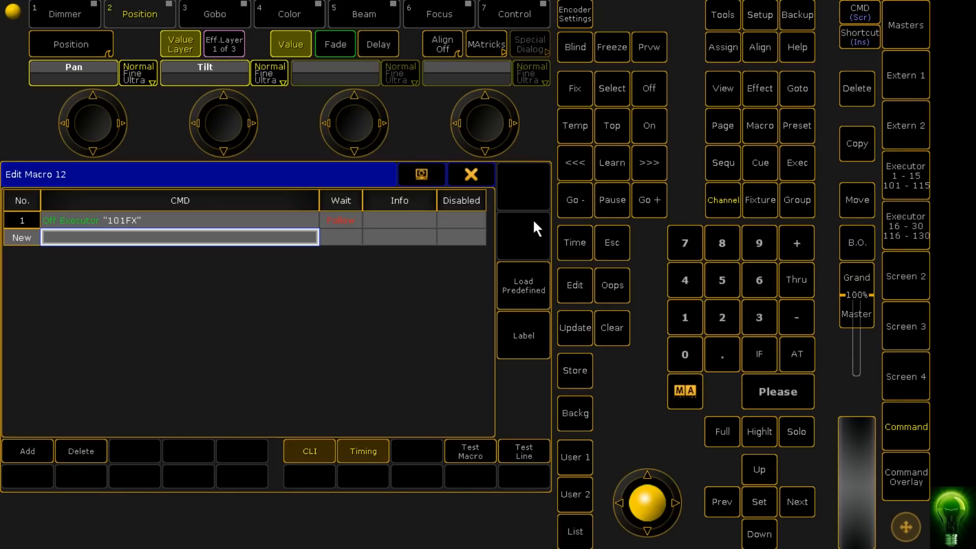
Step: Append Off Time 2 to the command in macro 12 and run the macro to test it
{"action": "double_click", "coordinate": [218, 219]}
{"action": "left_click", "coordinate": [307, 344]}
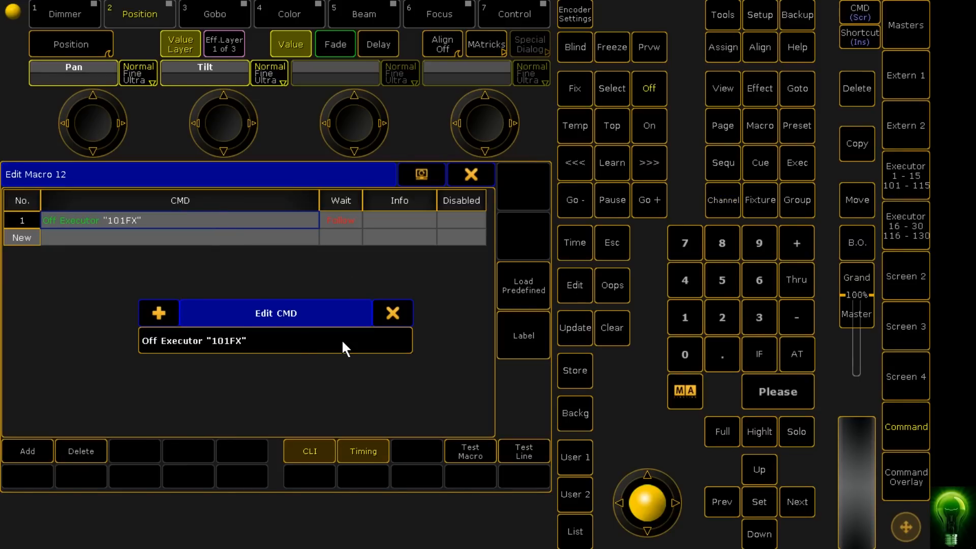
{"action": "type", "text": "off time 2"}
{"action": "key", "text": "Return"}
{"action": "left_click", "coordinate": [484, 171]}
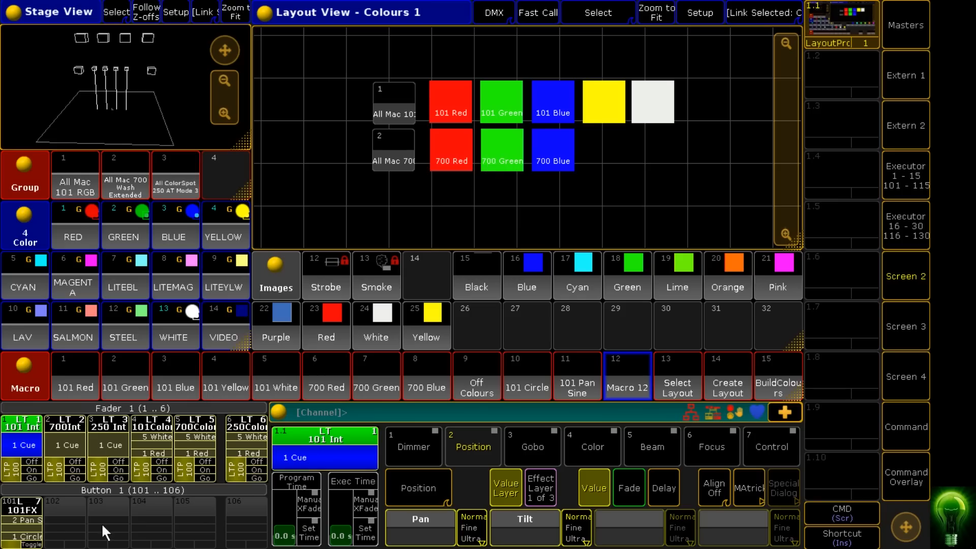
{"action": "left_click", "coordinate": [626, 374]}
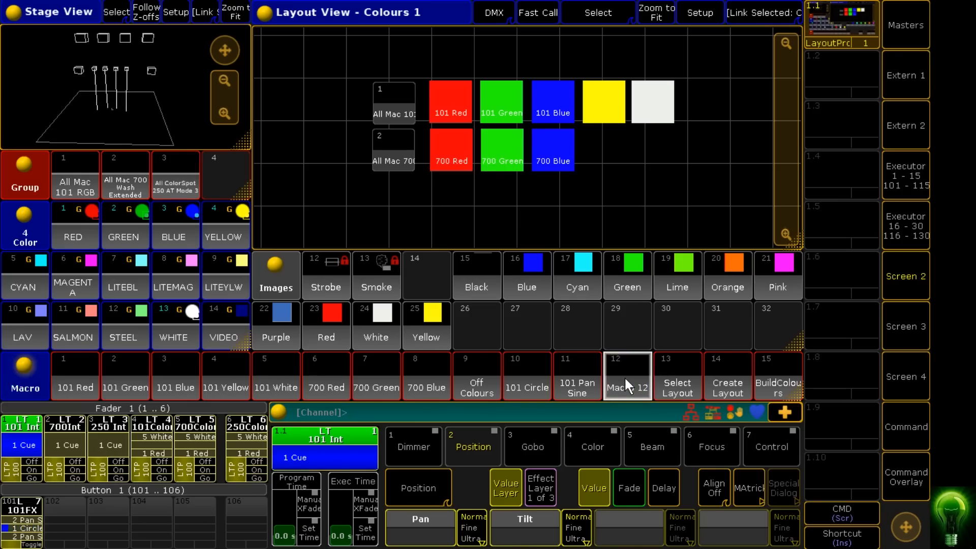
Step: Name macro 12 "101 FX" and close its editor
{"action": "right_click", "coordinate": [624, 376]}
{"action": "left_click", "coordinate": [539, 330]}
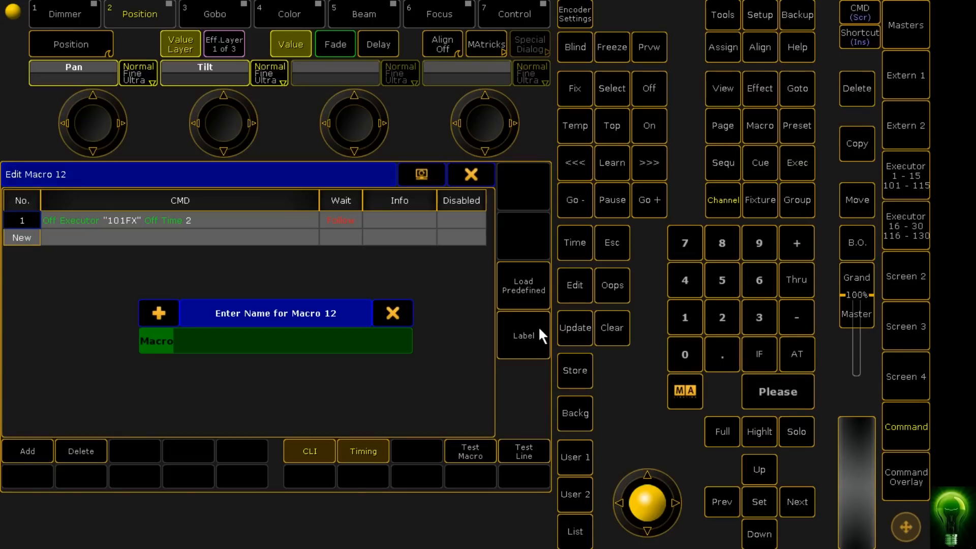
{"action": "type", "text": "101 FX"}
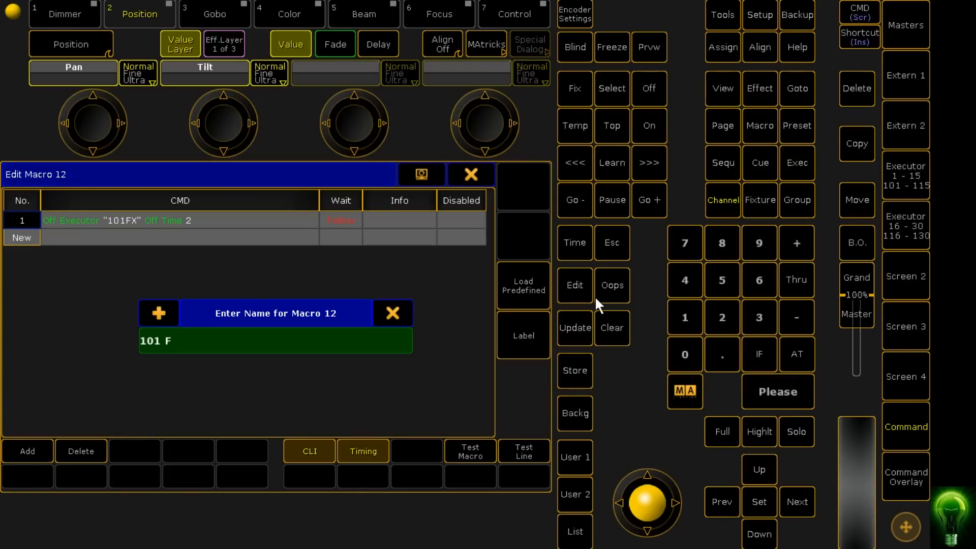
{"action": "key", "text": "Return"}
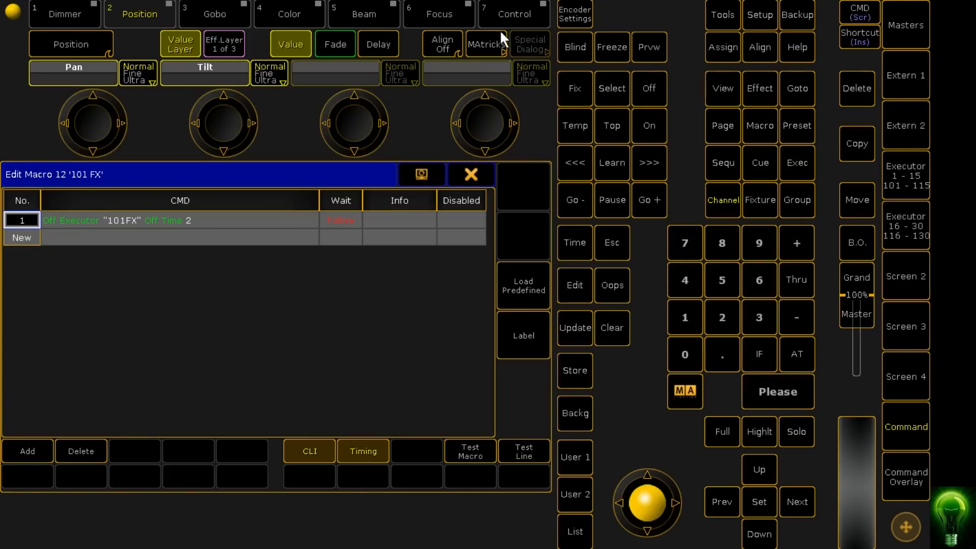
{"action": "left_click", "coordinate": [471, 175]}
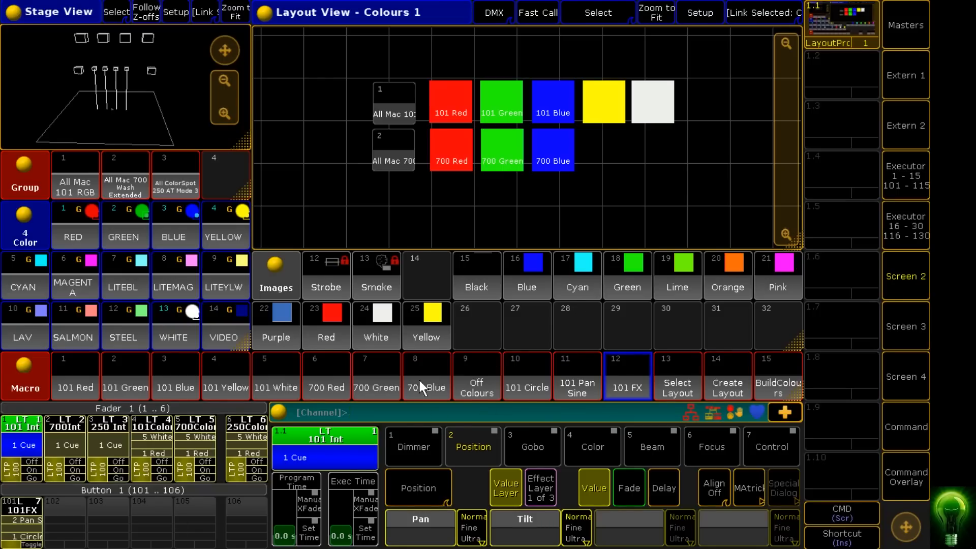
Step: Assign macros 10 and 11, 101 Circle and 101 Pan Sine, to the Colours 1 layout
{"action": "left_click", "coordinate": [903, 478]}
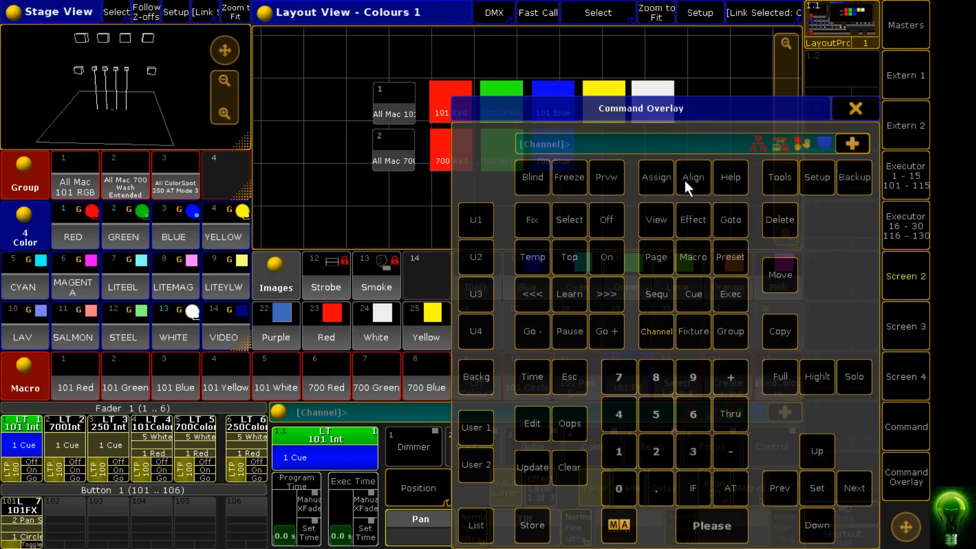
{"action": "left_click", "coordinate": [666, 178]}
{"action": "left_click_drag", "start_coordinate": [700, 108], "coordinate": [255, 60]}
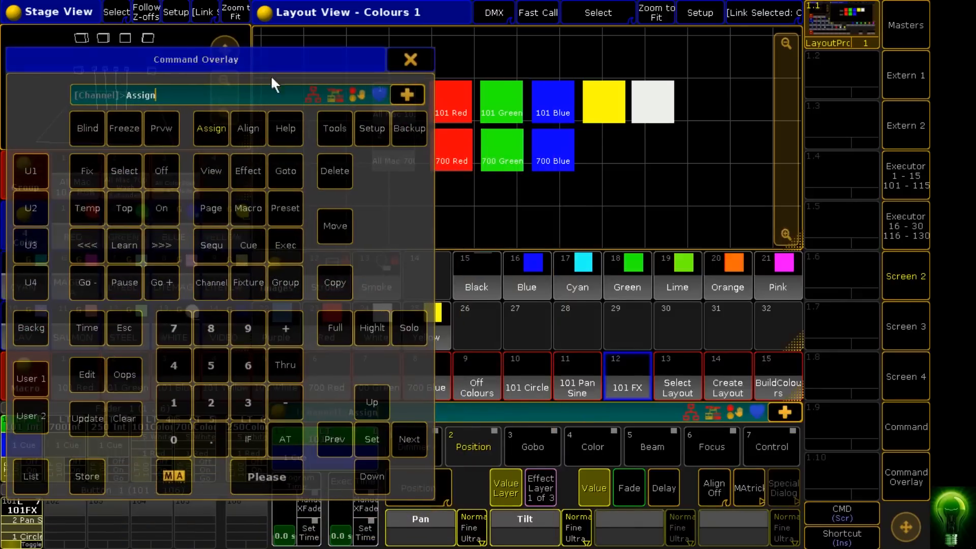
{"action": "left_click", "coordinate": [537, 371]}
{"action": "left_click", "coordinate": [564, 374]}
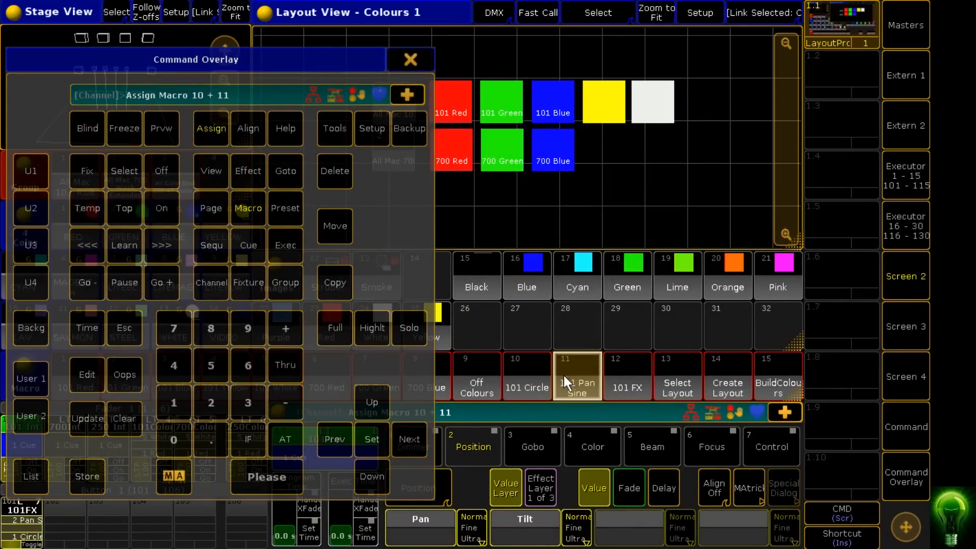
{"action": "left_click", "coordinate": [732, 108]}
{"action": "left_click", "coordinate": [410, 59]}
Step: In layout setup, place the 101 Circle macro above the 101 Red tile and 101 Pan Sine above the 101 Green tile
{"action": "mouse_move", "coordinate": [734, 102]}
{"action": "left_mouse_down"}
{"action": "mouse_move", "coordinate": [648, 76]}
{"action": "mouse_move", "coordinate": [742, 49]}
{"action": "mouse_move", "coordinate": [771, 92]}
{"action": "mouse_move", "coordinate": [705, 122]}
{"action": "left_mouse_up"}
{"action": "left_click", "coordinate": [718, 20]}
{"action": "mouse_move", "coordinate": [757, 71]}
{"action": "left_mouse_down"}
{"action": "mouse_move", "coordinate": [701, 128]}
{"action": "mouse_move", "coordinate": [764, 125]}
{"action": "left_mouse_up"}
{"action": "mouse_move", "coordinate": [772, 57]}
{"action": "left_mouse_down"}
{"action": "mouse_move", "coordinate": [701, 148]}
{"action": "mouse_move", "coordinate": [736, 102]}
{"action": "mouse_move", "coordinate": [655, 53]}
{"action": "mouse_move", "coordinate": [417, 50]}
{"action": "mouse_move", "coordinate": [435, 50]}
{"action": "left_mouse_up"}
{"action": "left_click_drag", "start_coordinate": [770, 106], "coordinate": [494, 58]}
{"action": "left_click", "coordinate": [492, 55]}
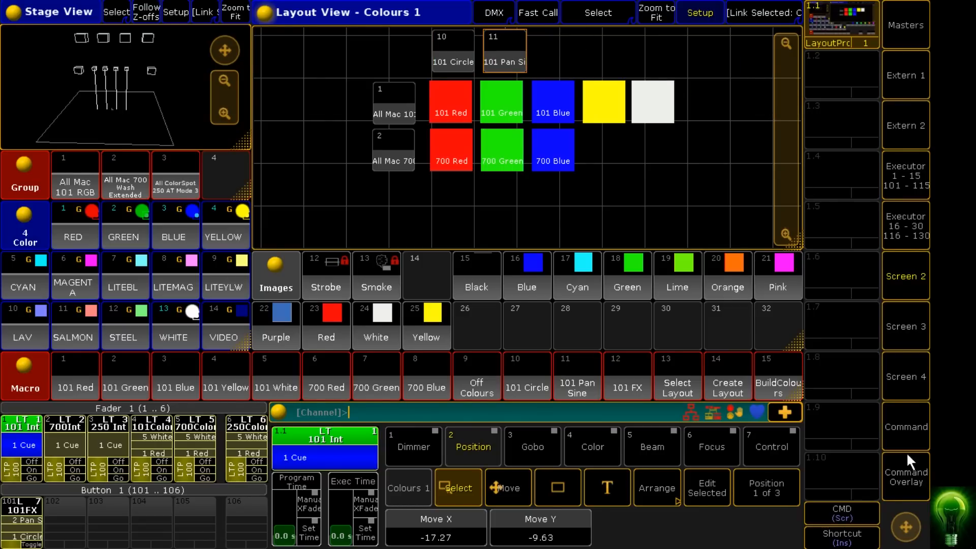
Step: Assign macro 12, 101 FX, to the Colours 1 layout, placing it in the row beside 101 Pan Sine
{"action": "left_click", "coordinate": [906, 475]}
{"action": "left_click", "coordinate": [661, 189]}
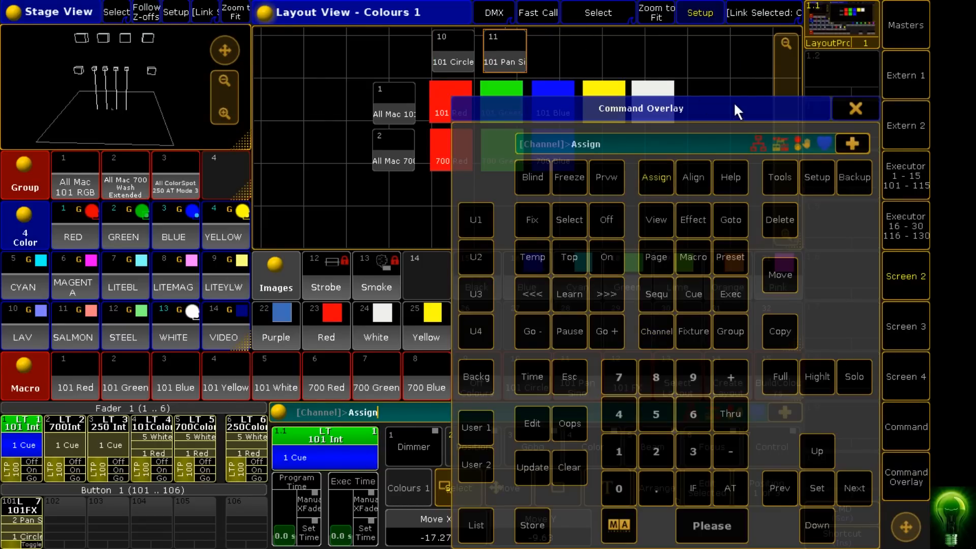
{"action": "left_click_drag", "start_coordinate": [733, 102], "coordinate": [283, 101]}
{"action": "left_click", "coordinate": [631, 374]}
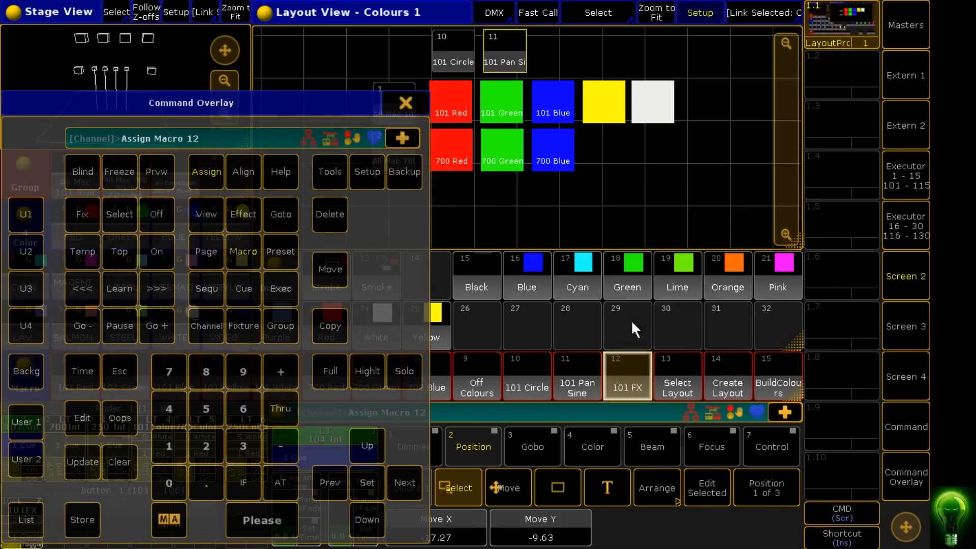
{"action": "left_click", "coordinate": [588, 57]}
{"action": "left_click", "coordinate": [399, 109]}
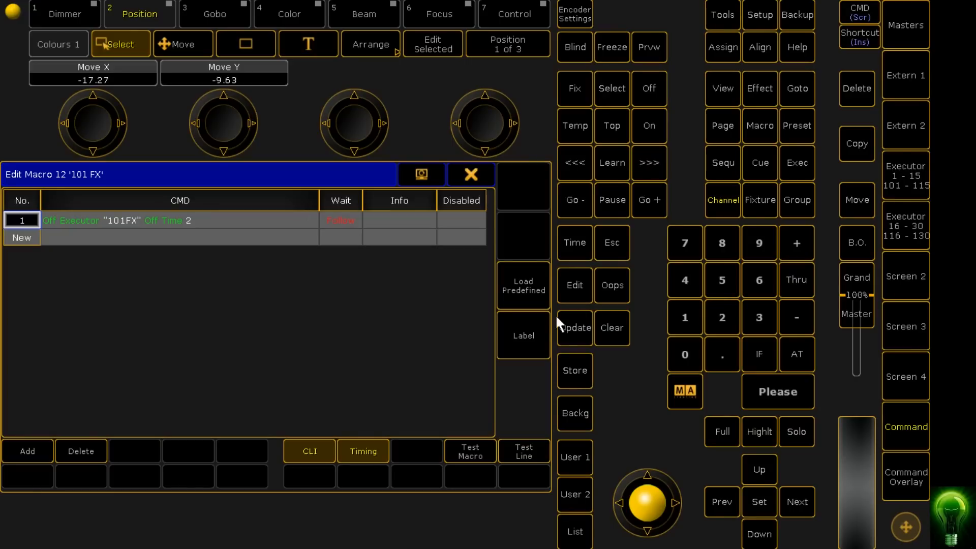
Step: Rename macro 12 as "101 FX Kill", align its layout tile above 101 Blue and leave layout setup
{"action": "left_click", "coordinate": [518, 319]}
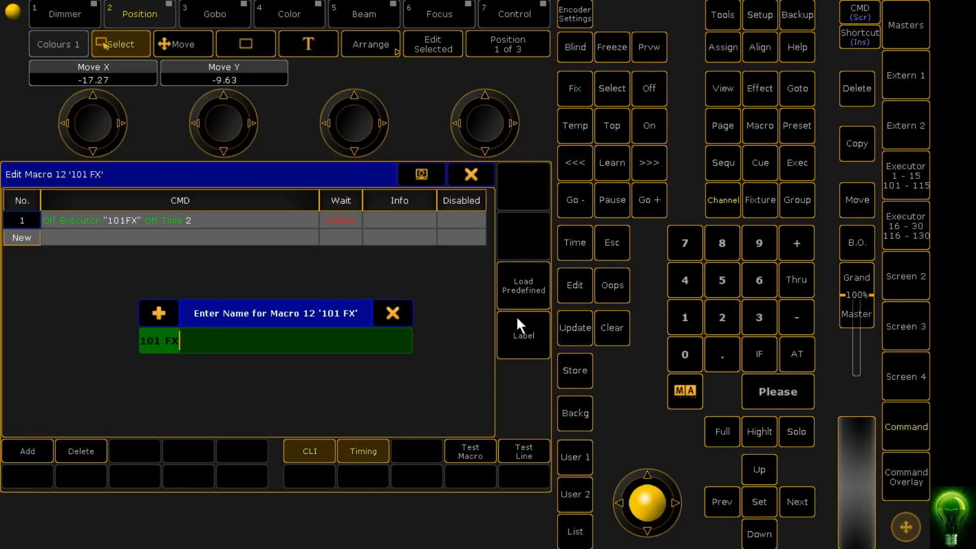
{"action": "type", "text": "Kill"}
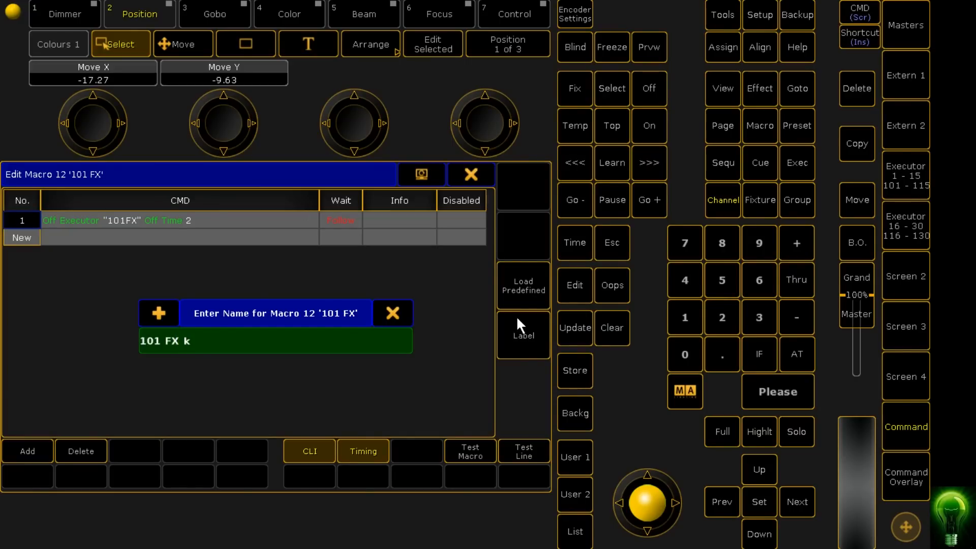
{"action": "key", "text": "Return"}
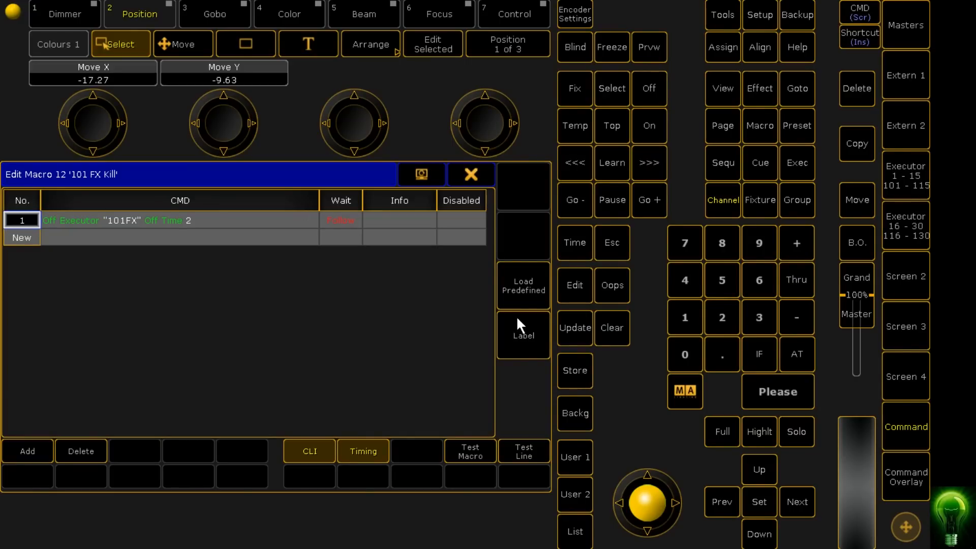
{"action": "left_click", "coordinate": [471, 174]}
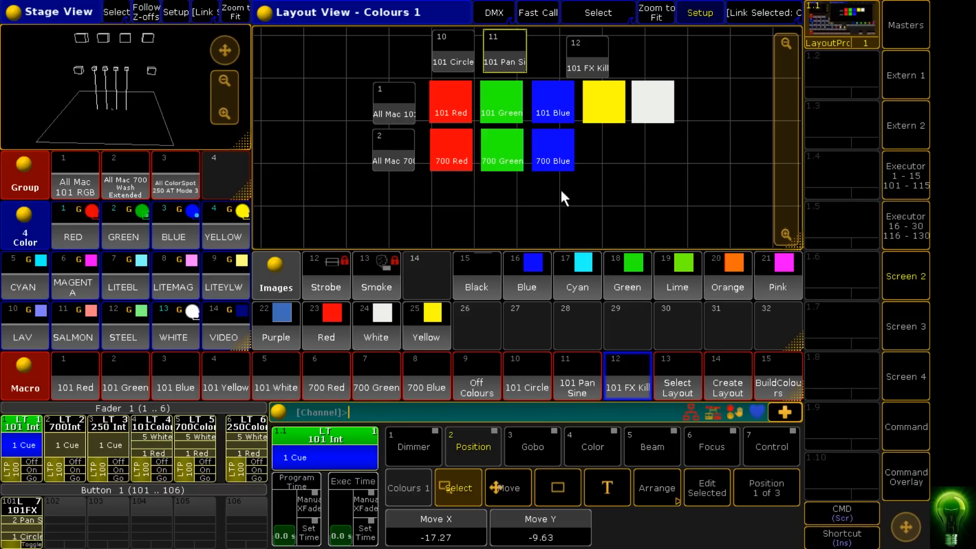
{"action": "left_click_drag", "start_coordinate": [605, 63], "coordinate": [578, 61]}
{"action": "left_click", "coordinate": [705, 21]}
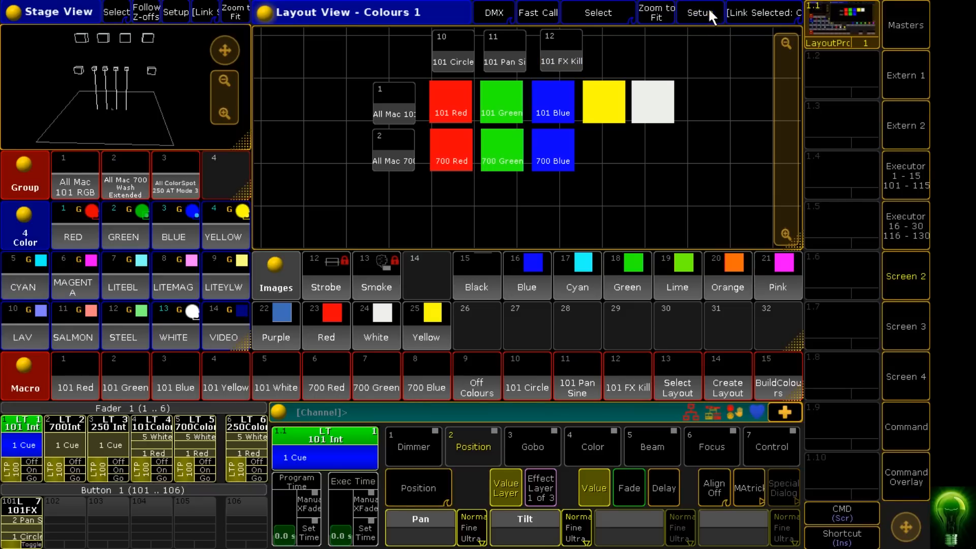
Step: Test the layout by running 101 Red, 101 Pan Sine, 101 FX Kill and 101 Circle in turn
{"action": "left_click", "coordinate": [449, 106]}
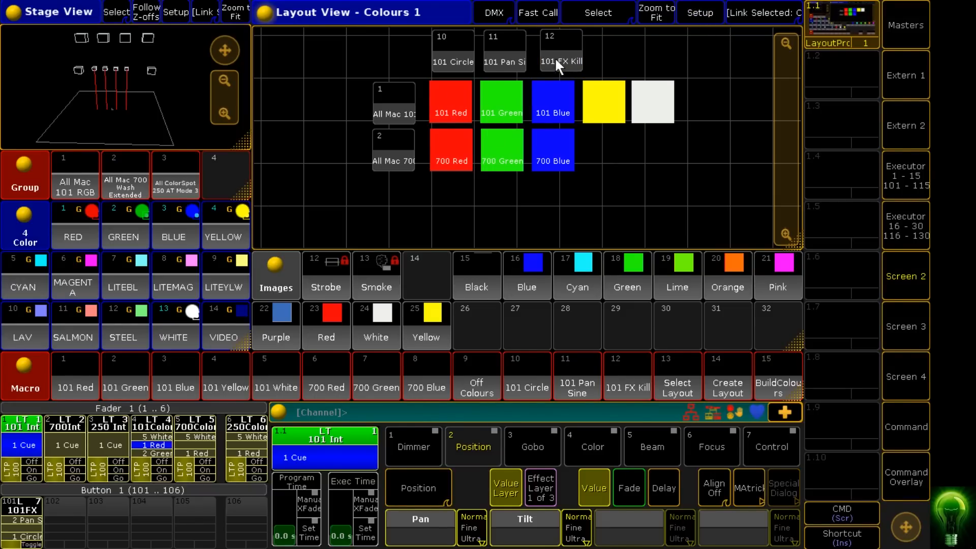
{"action": "left_click", "coordinate": [506, 55]}
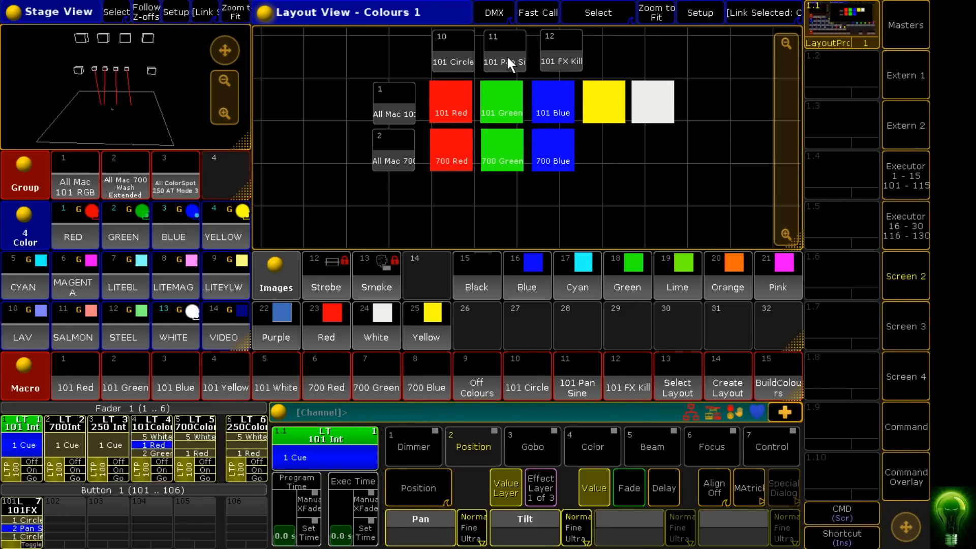
{"action": "left_click", "coordinate": [562, 57]}
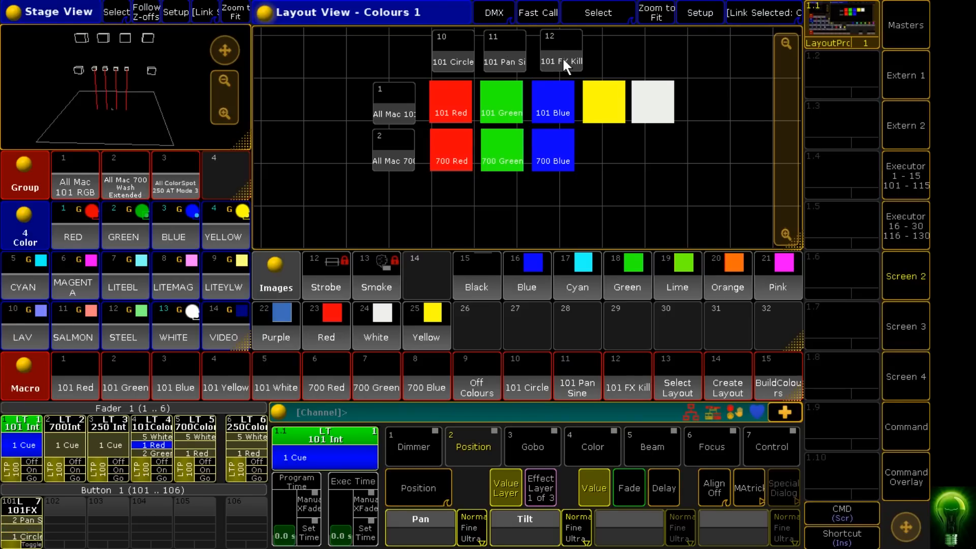
{"action": "left_click", "coordinate": [450, 55]}
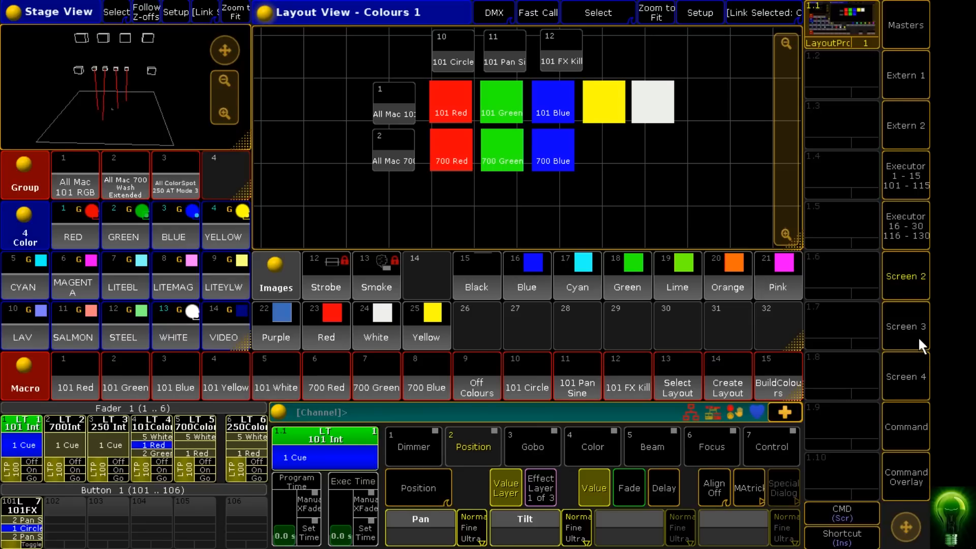
Step: Take the All Mac 101 RGB group as the fixture selection of the P/T Circle effect and close its editor
{"action": "left_click", "coordinate": [72, 168]}
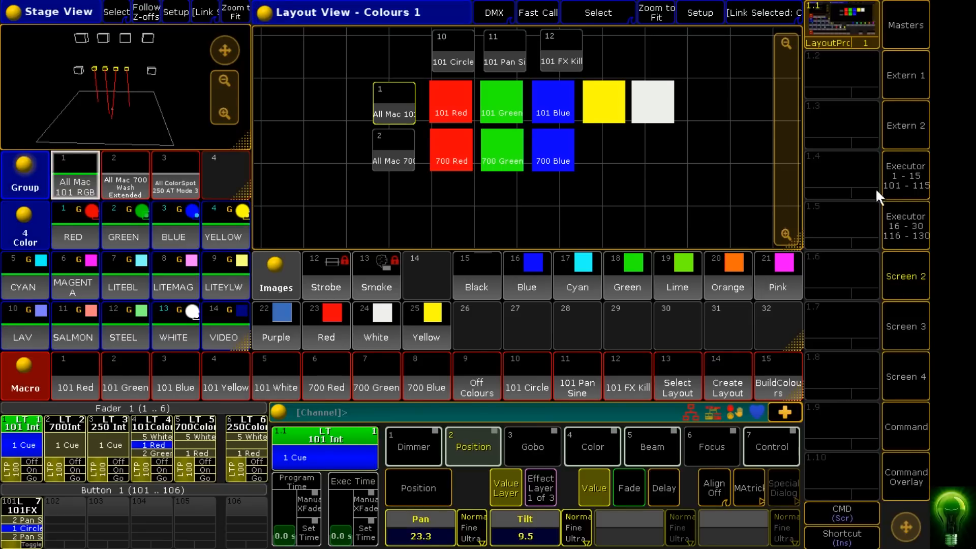
{"action": "left_click", "coordinate": [897, 328]}
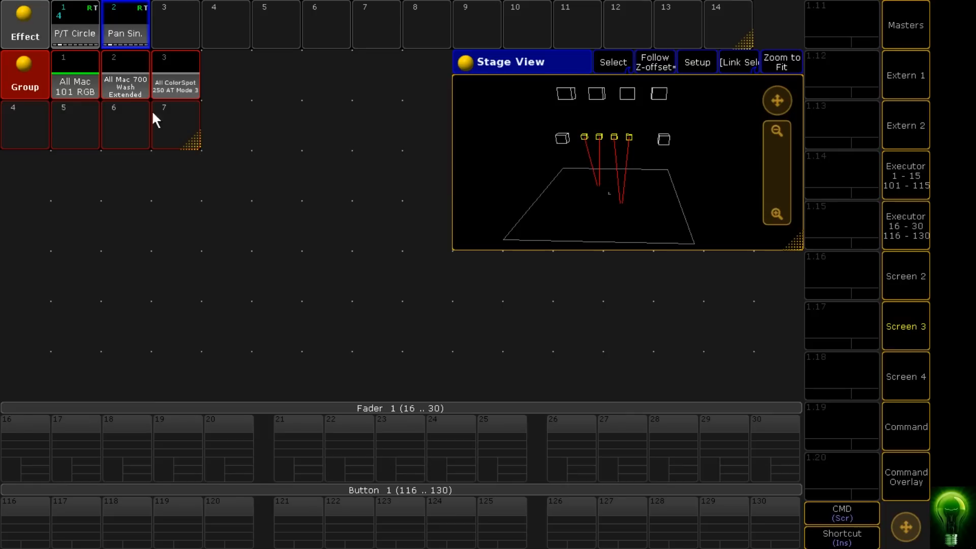
{"action": "left_click", "coordinate": [87, 35]}
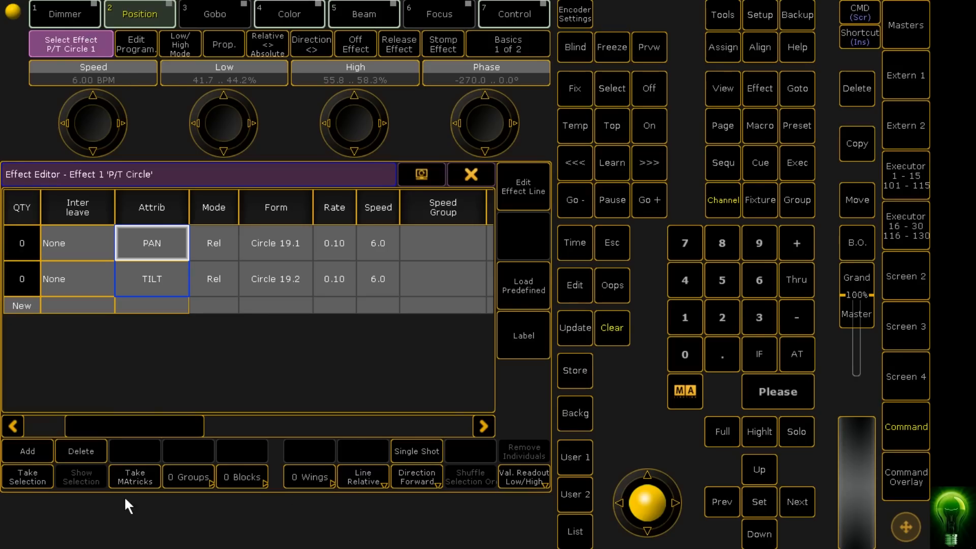
{"action": "left_click", "coordinate": [11, 477]}
{"action": "left_click", "coordinate": [471, 174]}
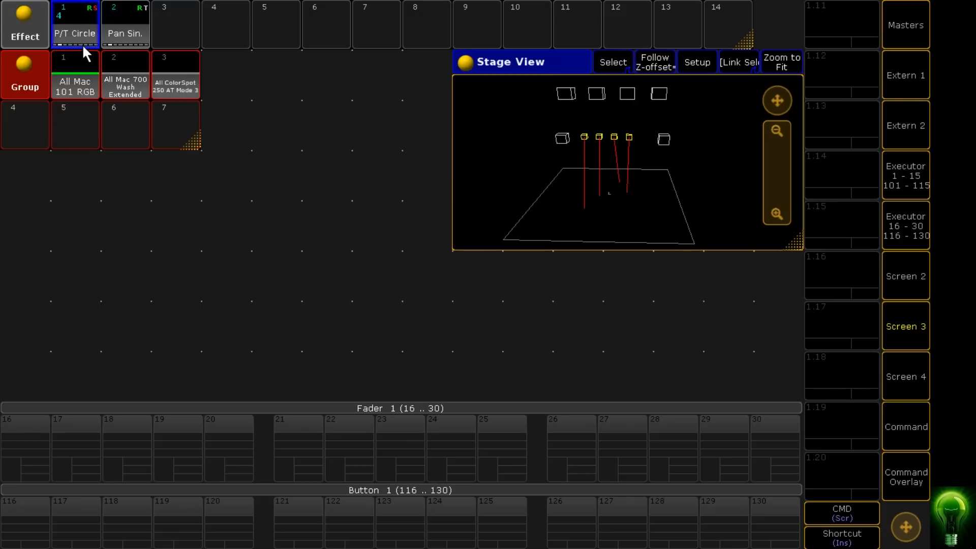
Step: Clear the fixture selection from the programmer and close the command overlay
{"action": "left_click", "coordinate": [915, 475]}
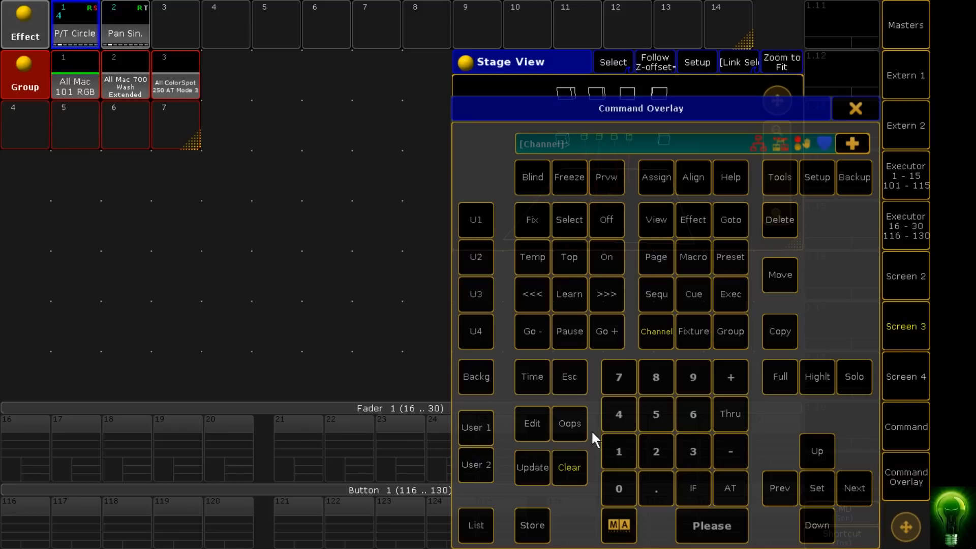
{"action": "left_click", "coordinate": [573, 477]}
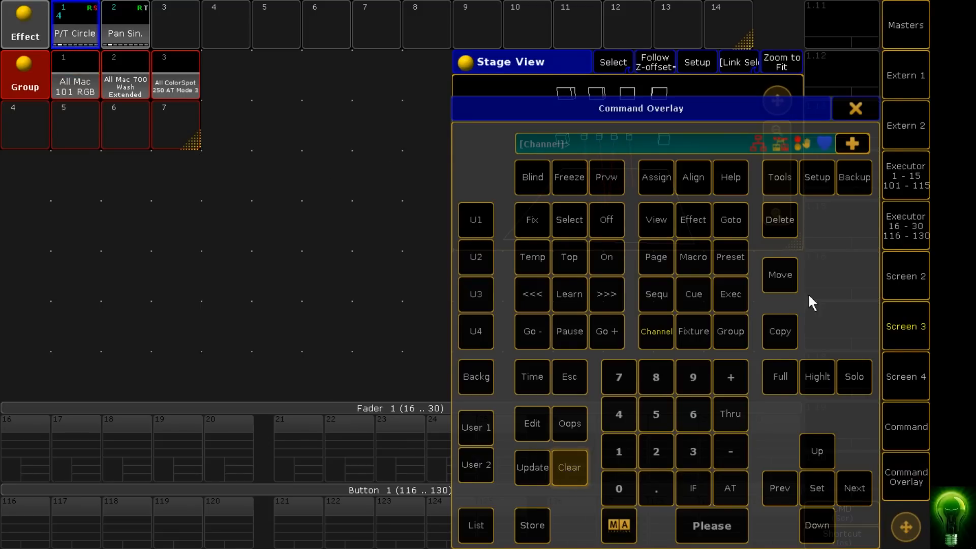
{"action": "left_click", "coordinate": [855, 108]}
Step: Run the 101 FX Kill and Off Colours macros to stop the running effect and release the colours
{"action": "left_click", "coordinate": [903, 275]}
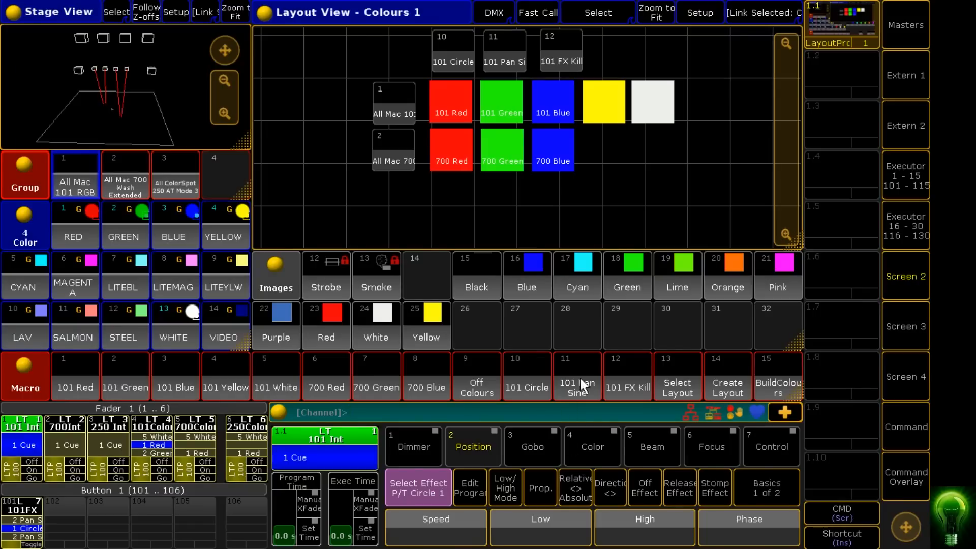
{"action": "left_click", "coordinate": [563, 61]}
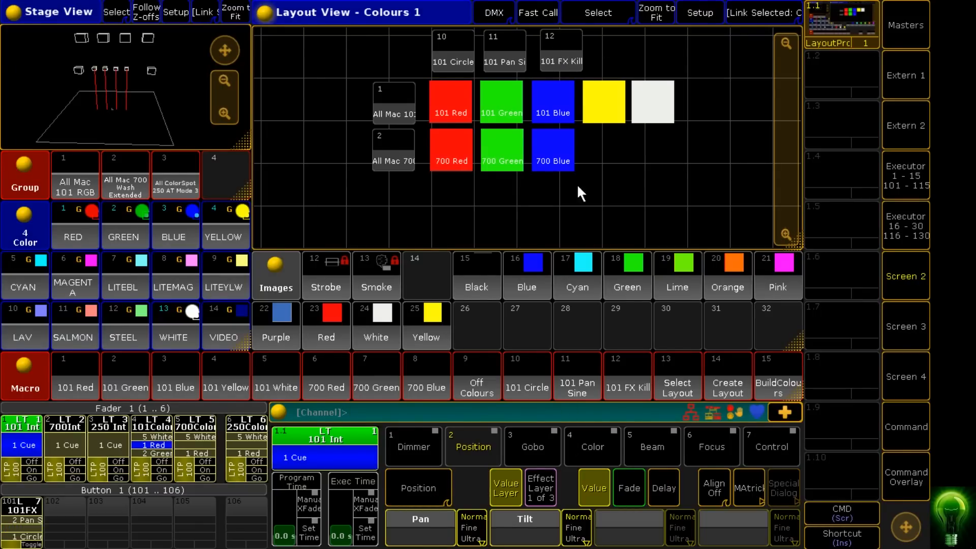
{"action": "left_click", "coordinate": [467, 377]}
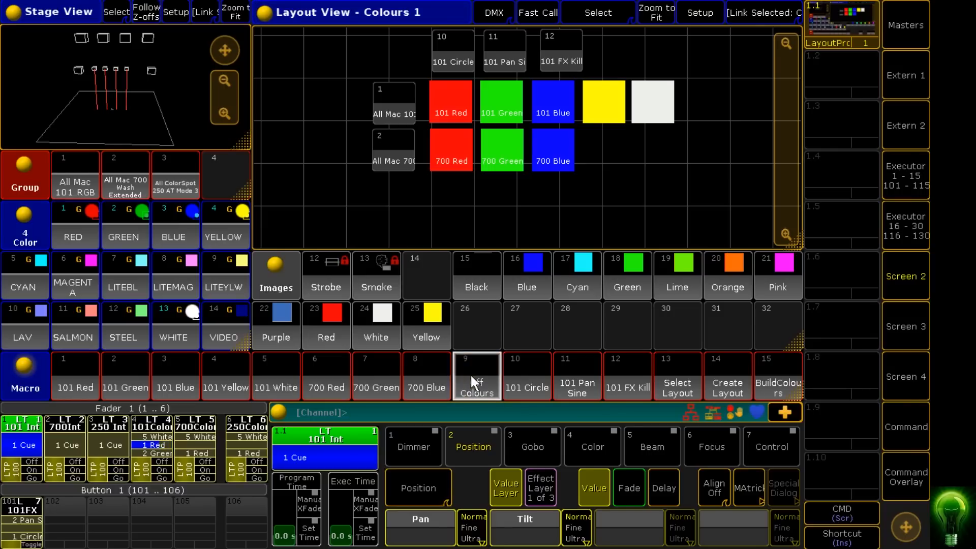
Step: Call the Pan Sin. and P/T Circle effects directly from the effect pool to compare template and selective behaviour
{"action": "left_click", "coordinate": [906, 334]}
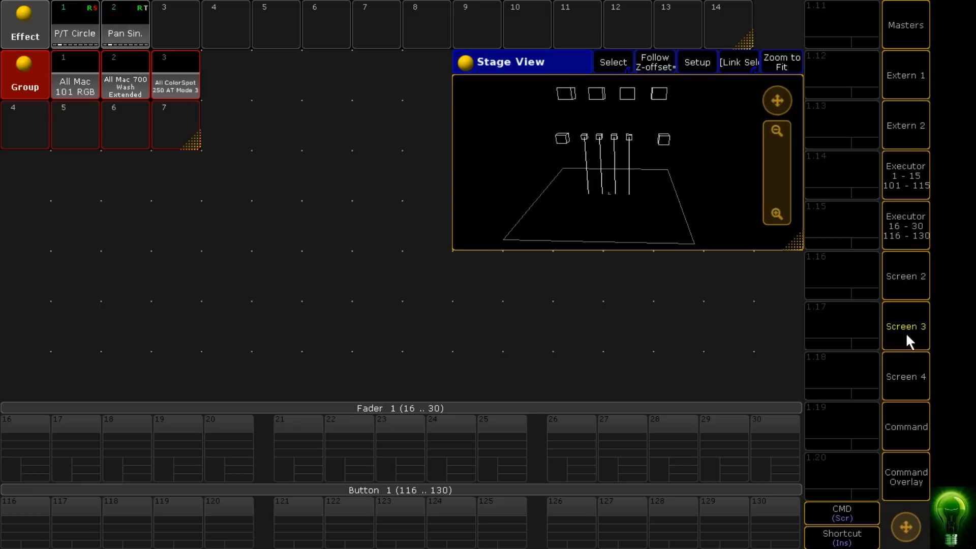
{"action": "left_click", "coordinate": [118, 18]}
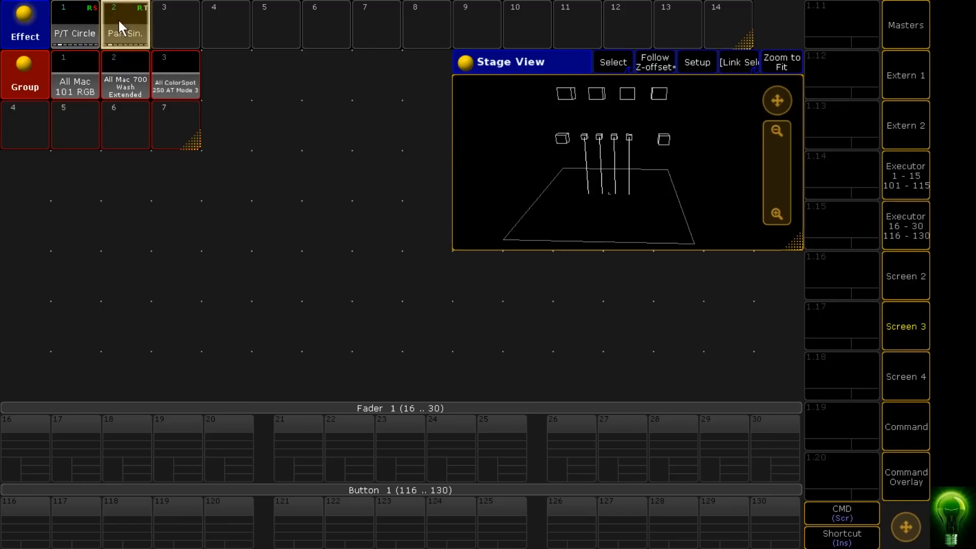
{"action": "left_click", "coordinate": [74, 27]}
{"action": "left_click", "coordinate": [71, 20]}
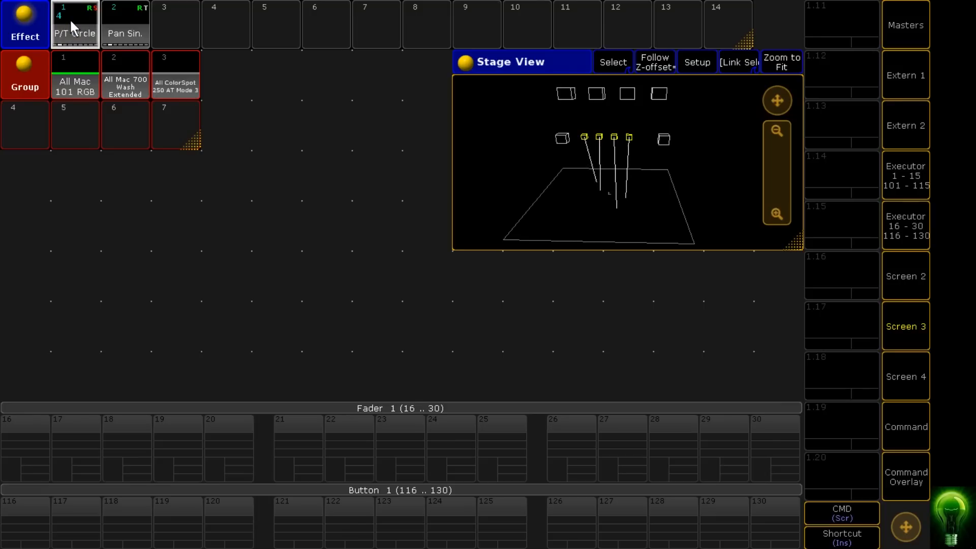